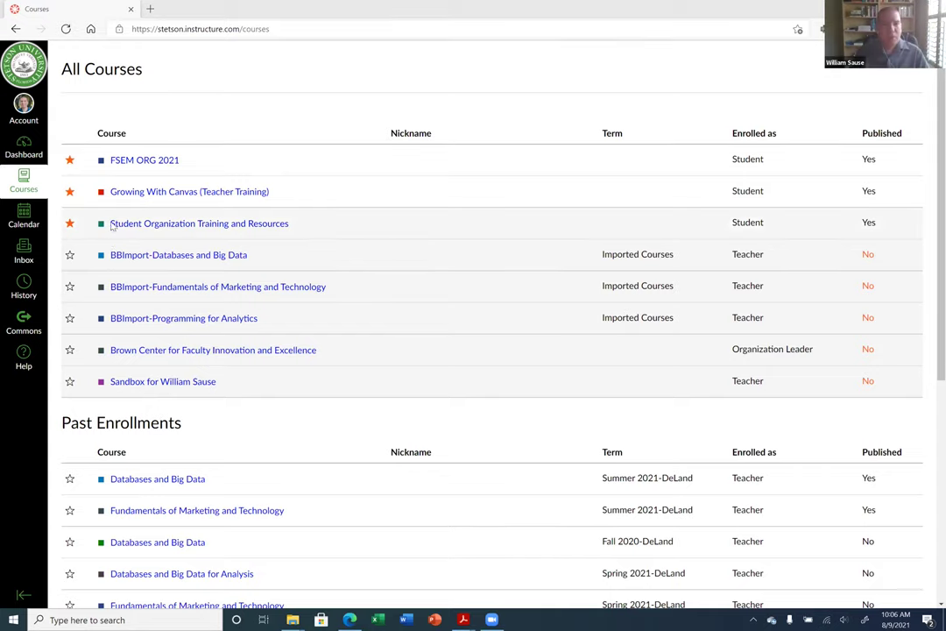
# Mark the BBImport-Programming for Analytics course as a favorite and open it from the dashboard.
pyautogui.click(71, 319)
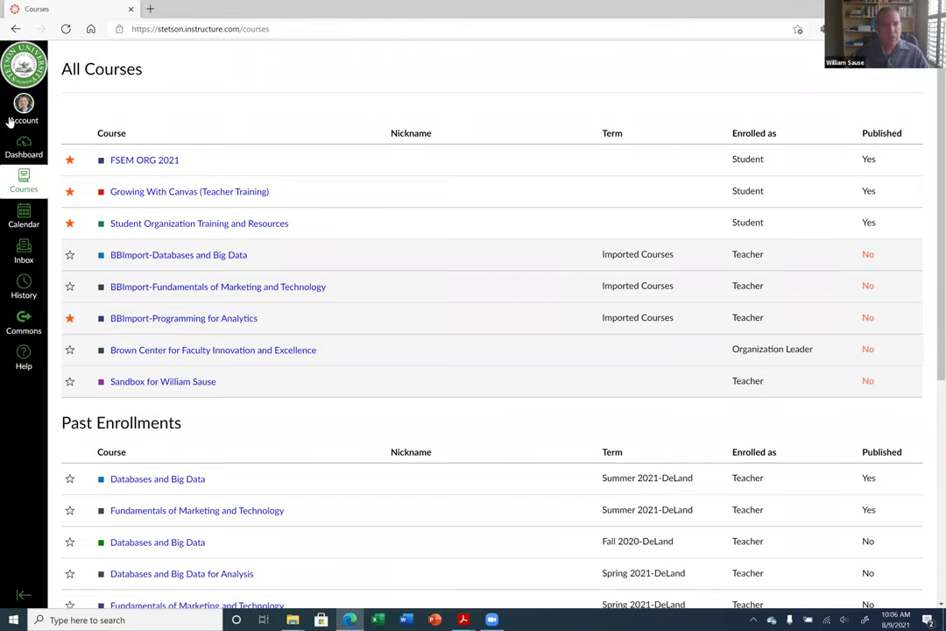
pyautogui.click(23, 151)
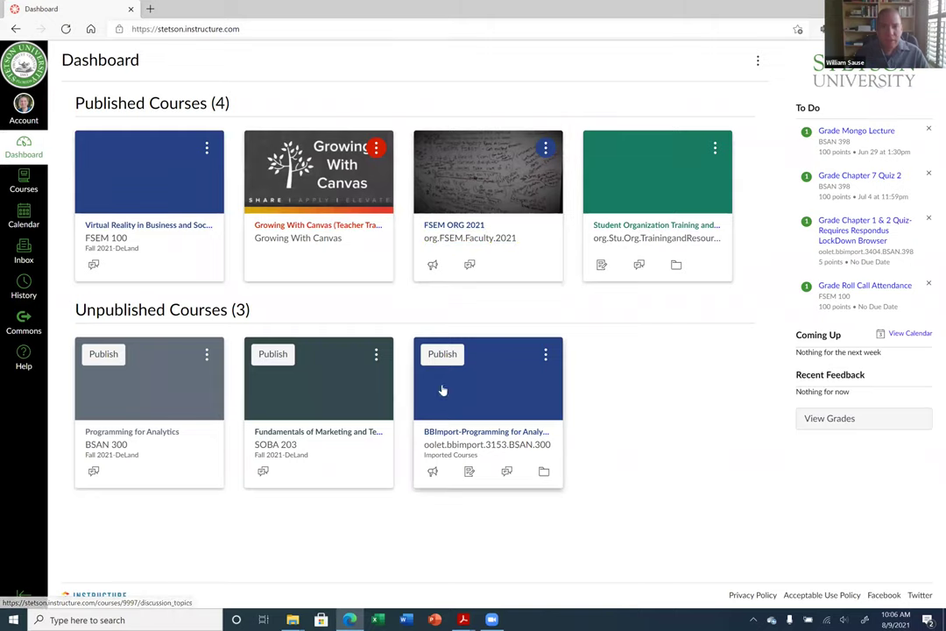
pyautogui.click(469, 433)
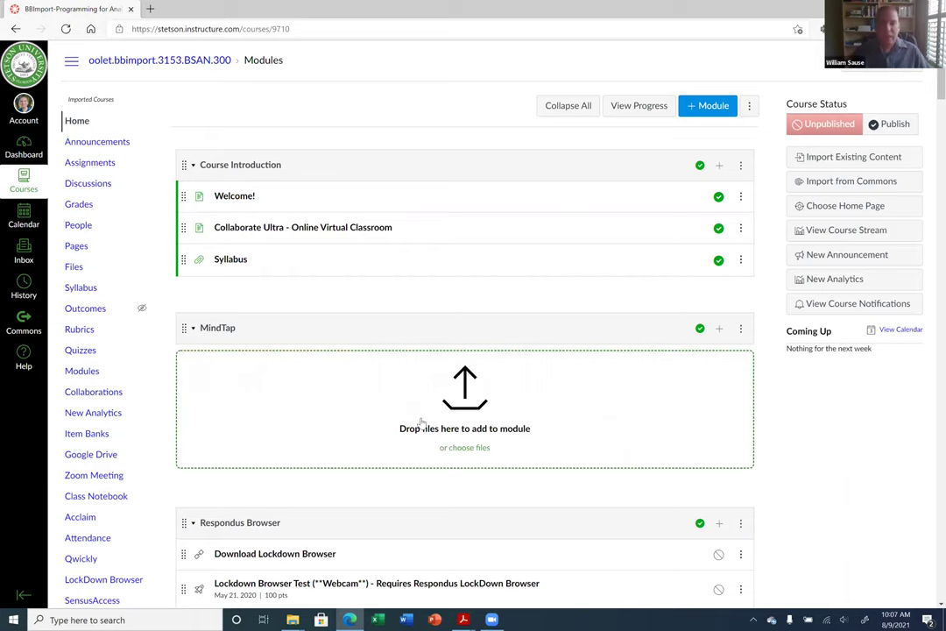
# Look through the imported course's module list, from Course Introduction down to Slides, and return to its beginning.
pyautogui.scroll(-10, 418, 437)
pyautogui.scroll(-2, 421, 447)
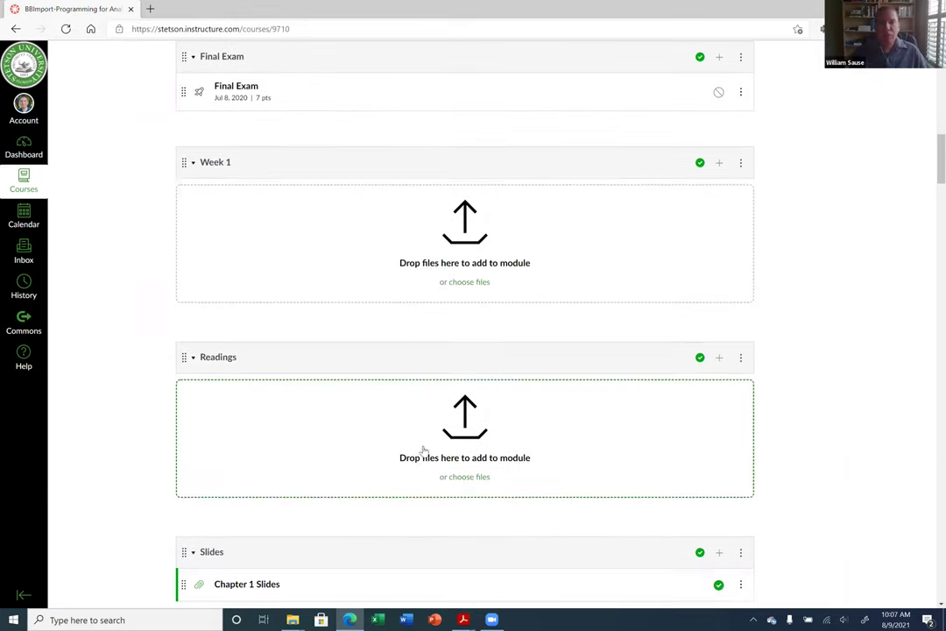
pyautogui.scroll(10, 434, 446)
pyautogui.scroll(3, 438, 444)
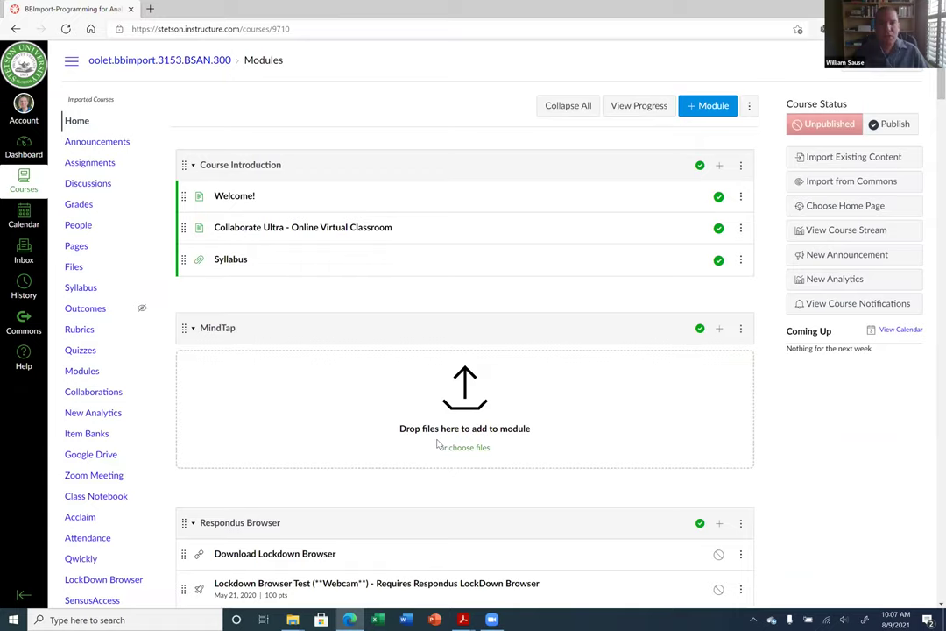
pyautogui.scroll(-1, 438, 445)
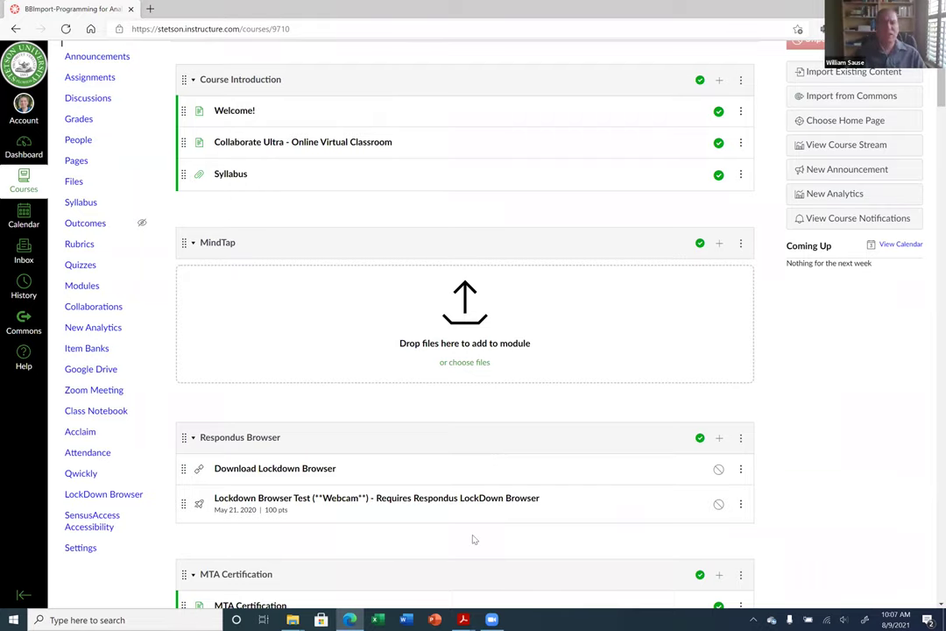
pyautogui.scroll(-4, 473, 536)
pyautogui.scroll(-2, 471, 436)
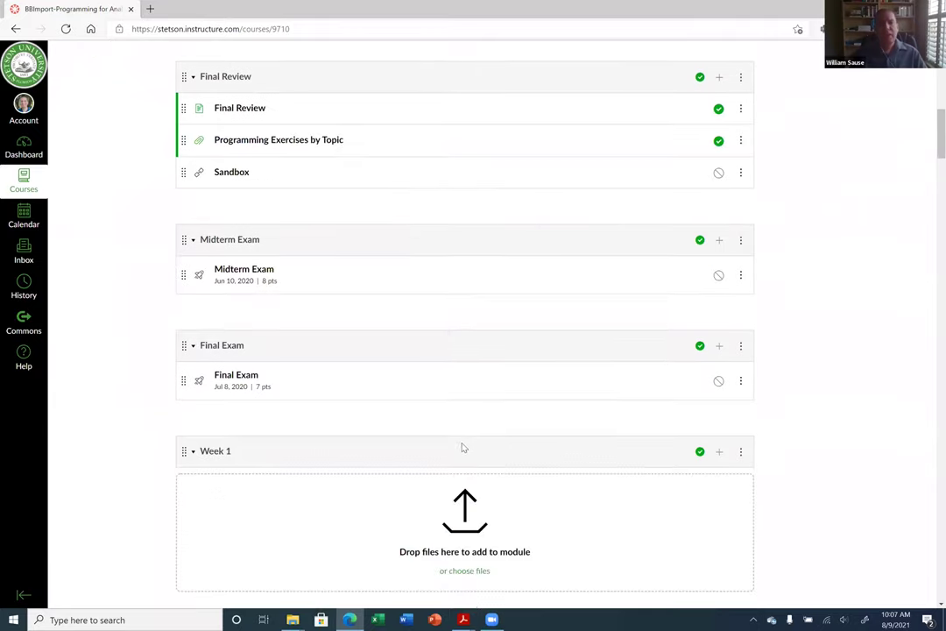
pyautogui.scroll(7, 467, 443)
pyautogui.scroll(1, 461, 447)
pyautogui.scroll(-1, 455, 450)
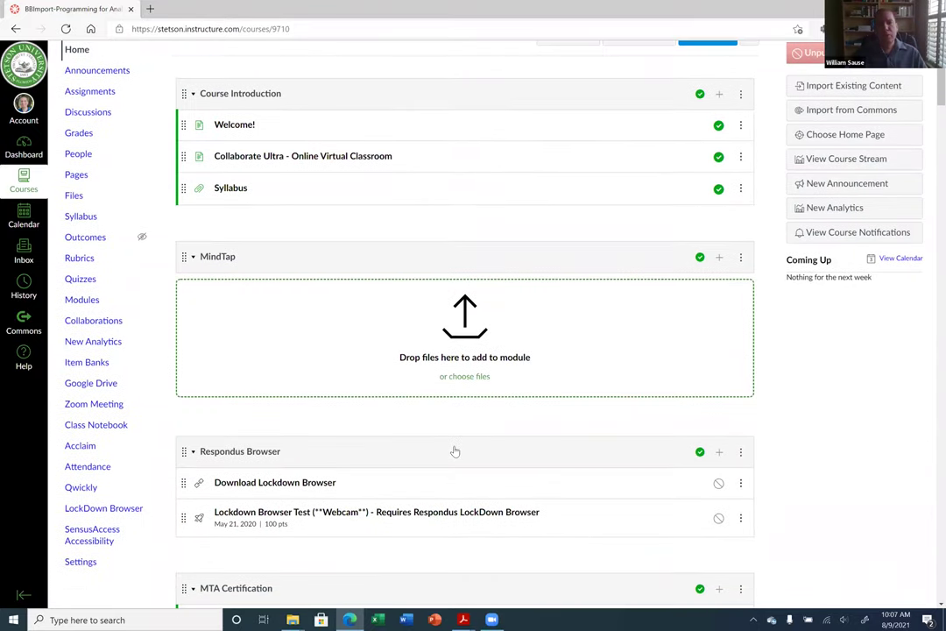
pyautogui.scroll(1, 455, 451)
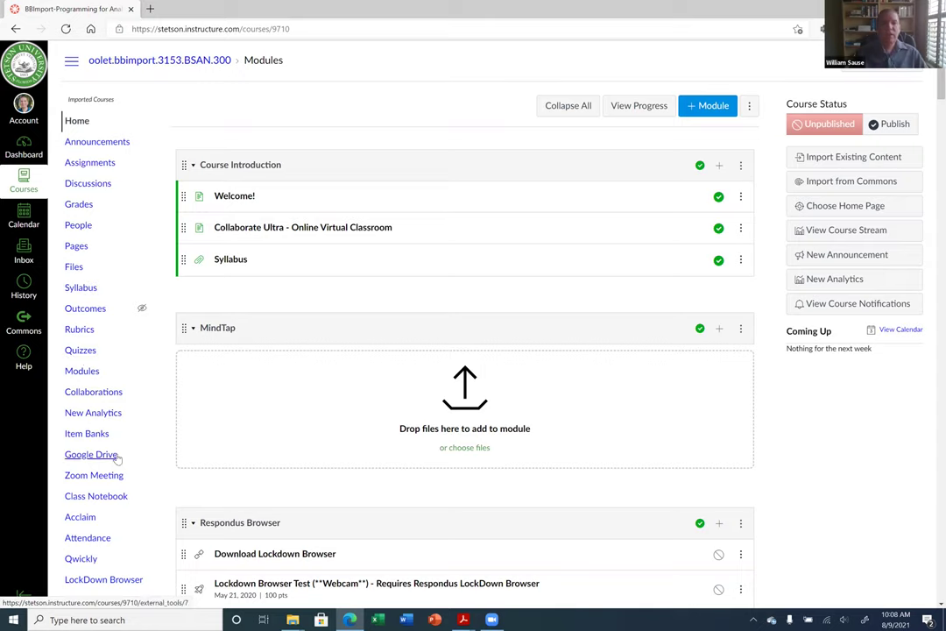
# View the imported course's Modules page, and return to the course home page.
pyautogui.click(76, 377)
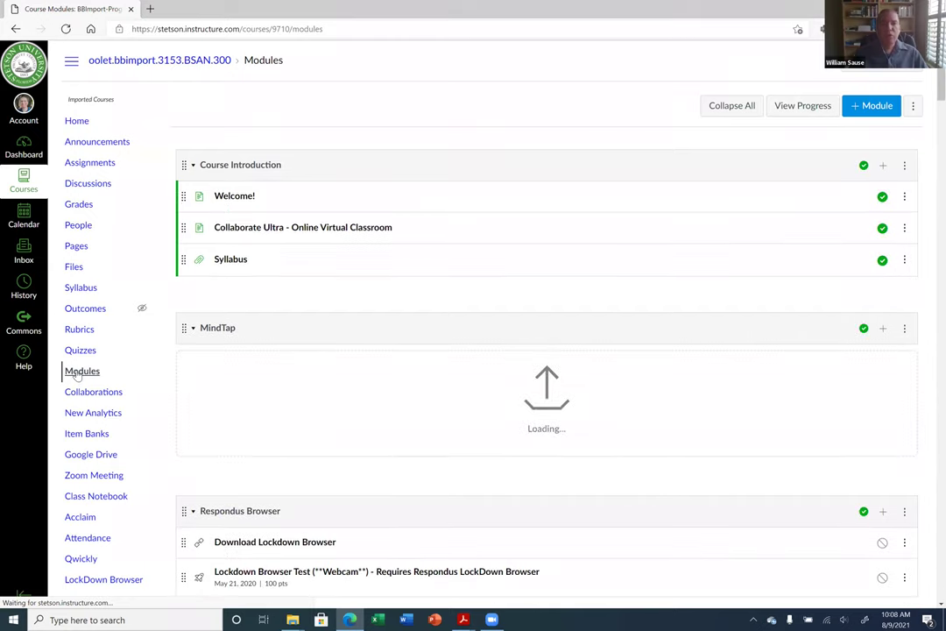
pyautogui.click(78, 123)
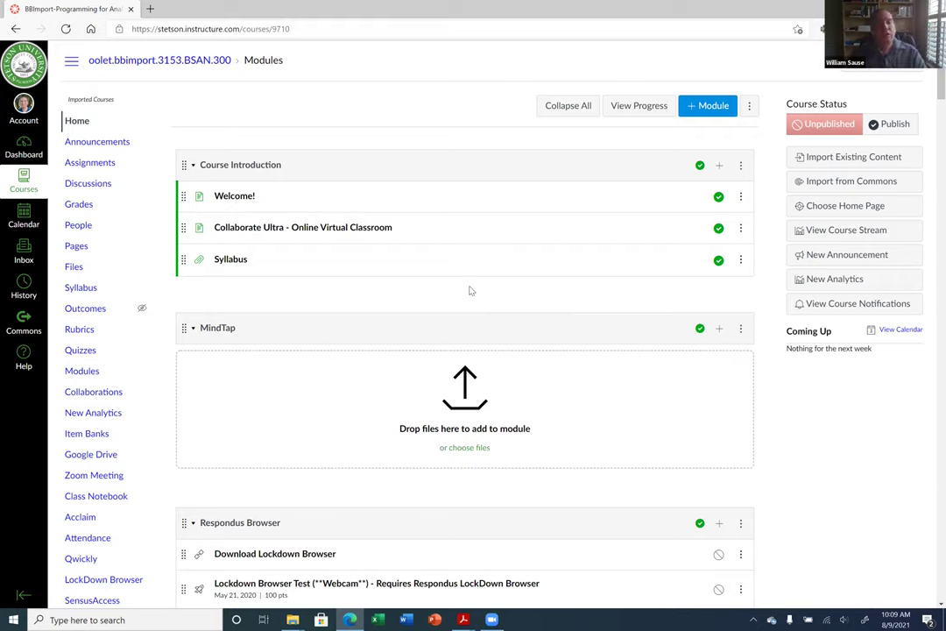
pyautogui.click(77, 123)
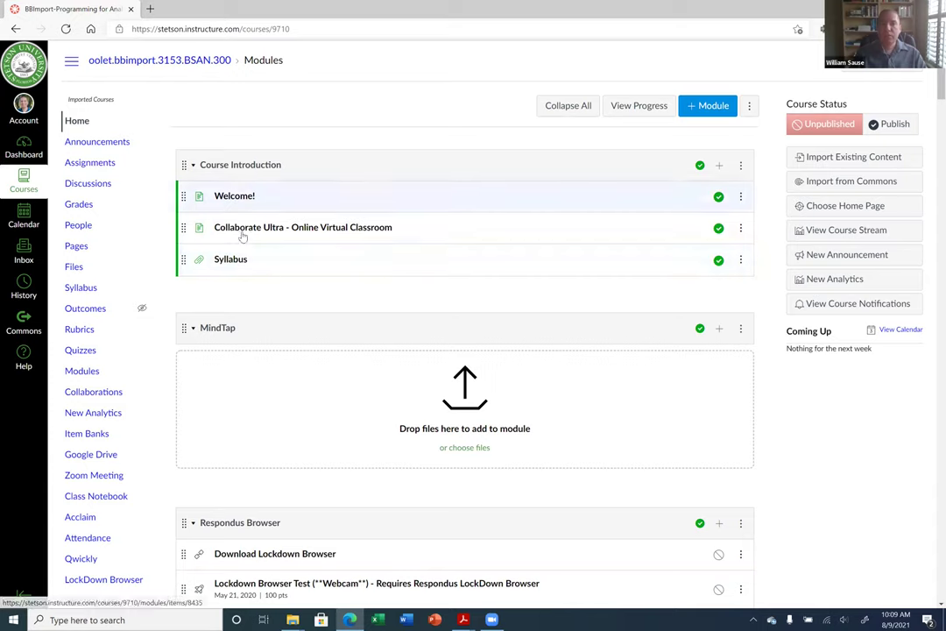
# Examine how the imported content is split into modules, from Respondus Browser and the exams through the weekly sections.
pyautogui.scroll(-1, 336, 242)
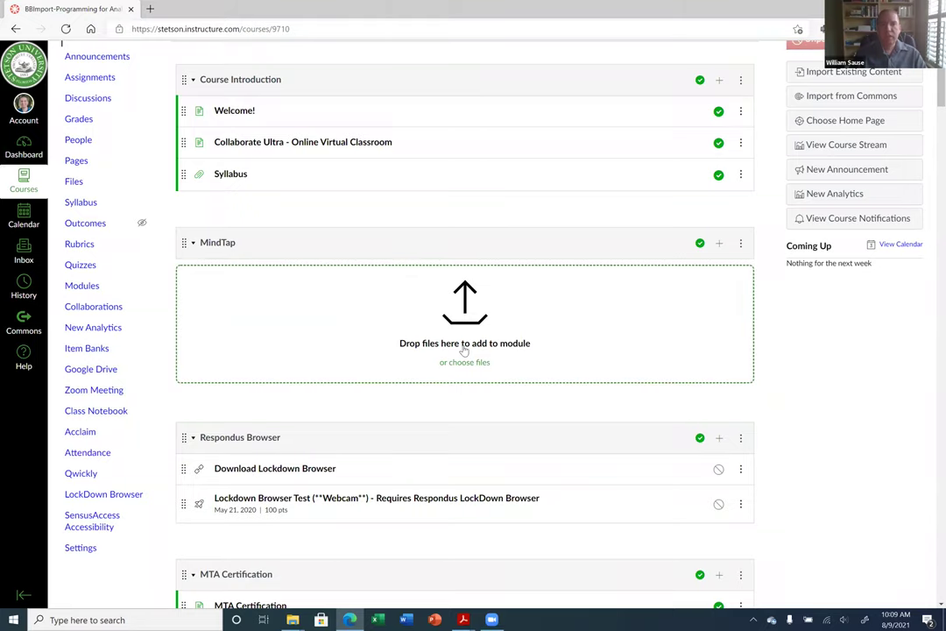
pyautogui.scroll(-3, 460, 355)
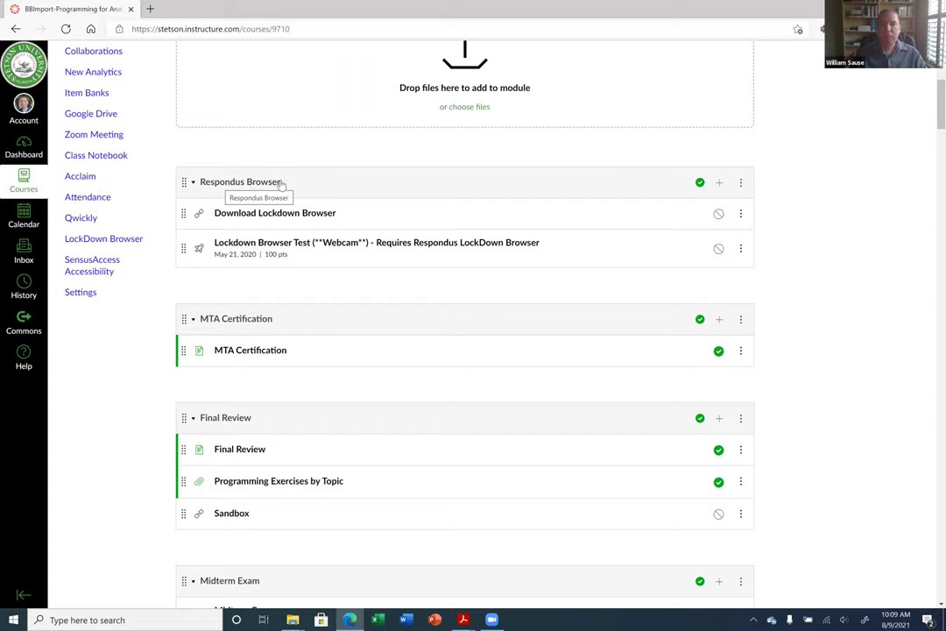
pyautogui.scroll(-3, 412, 332)
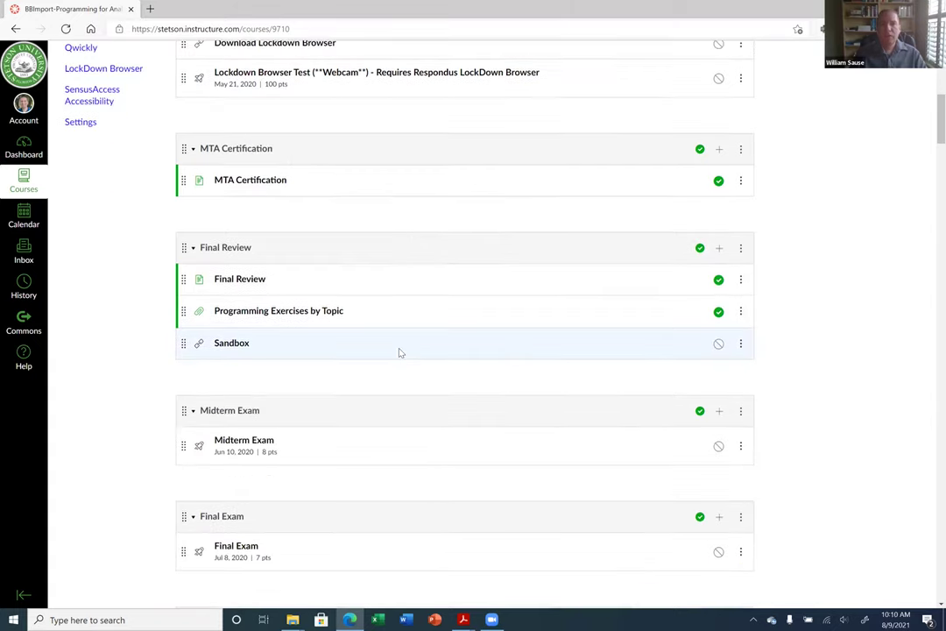
pyautogui.scroll(-3, 400, 352)
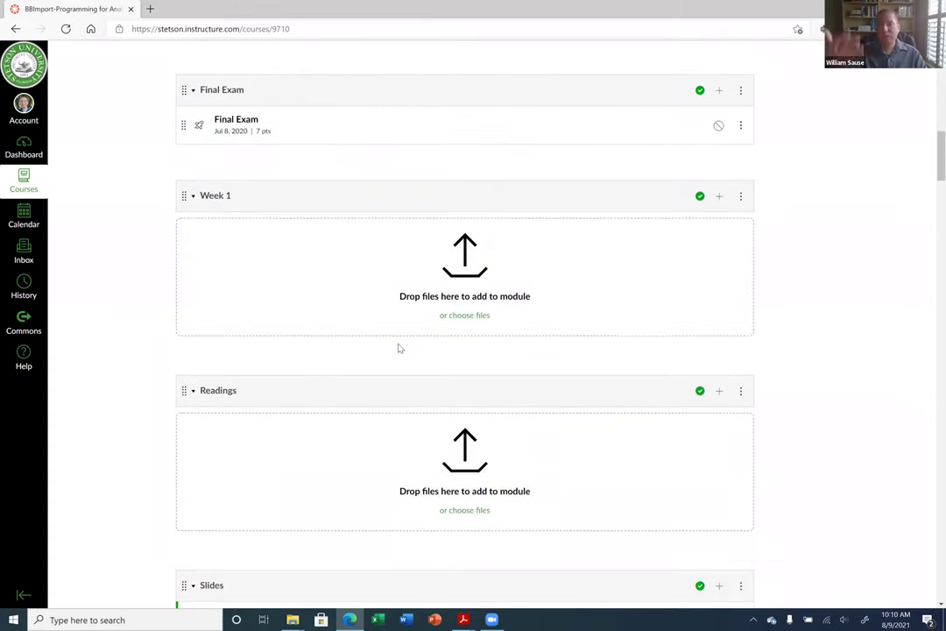
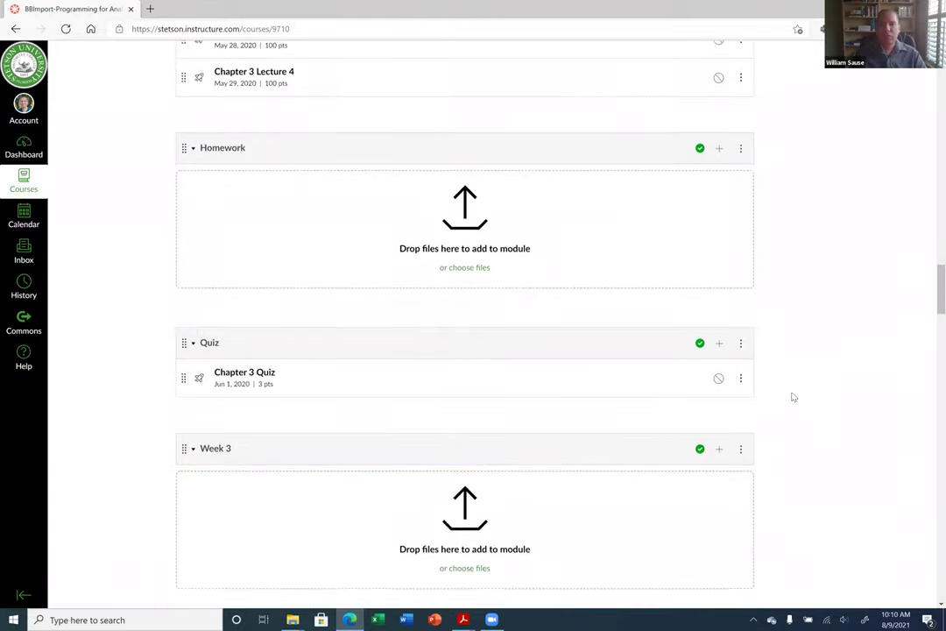
# Open the unpublished Fall 2021 Fundamentals of Marketing and Technology course (SOBA 203) from the dashboard.
pyautogui.moveTo(931, 300); pyautogui.dragTo(931, 53)
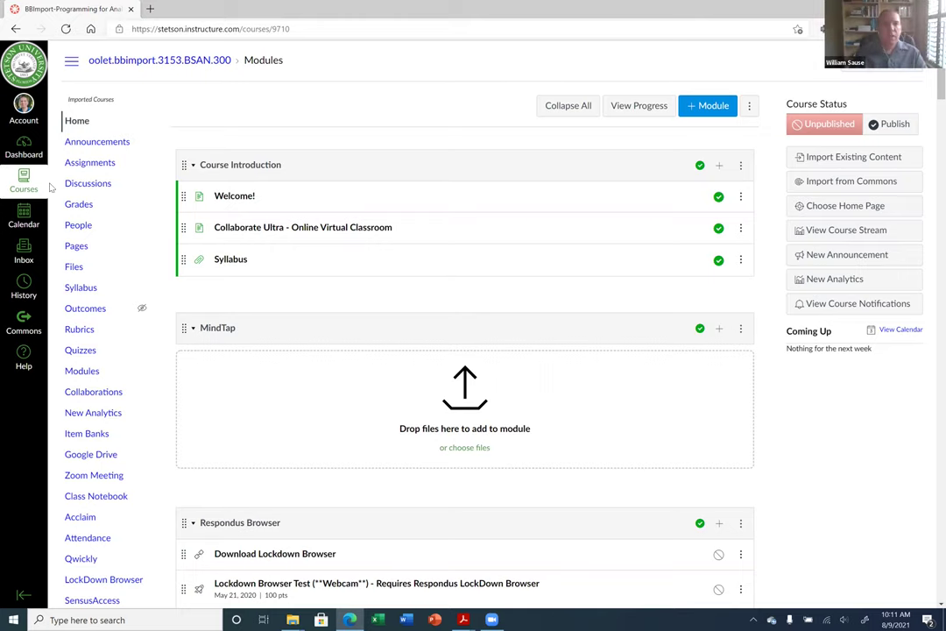
pyautogui.click(25, 149)
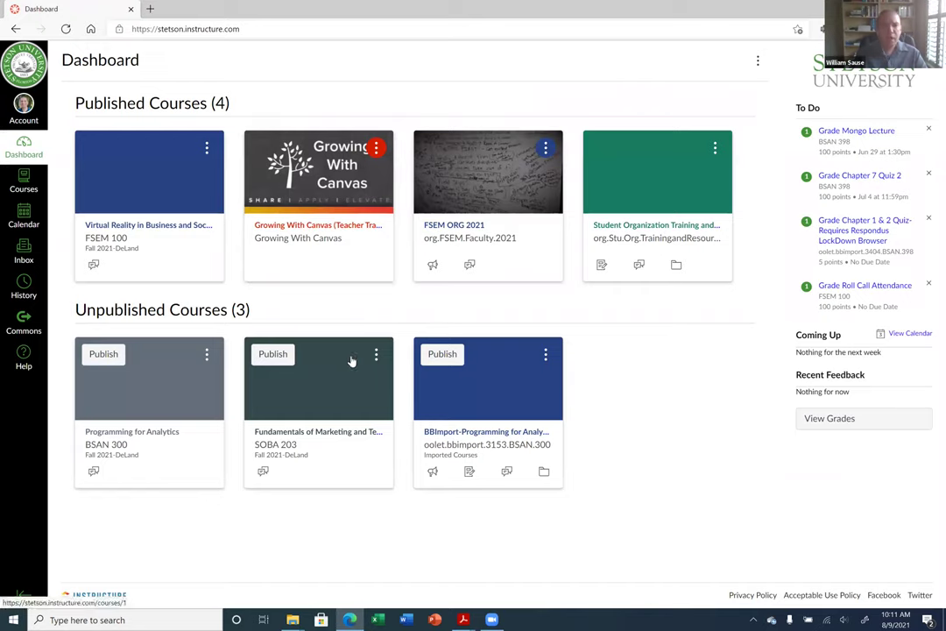
pyautogui.click(277, 433)
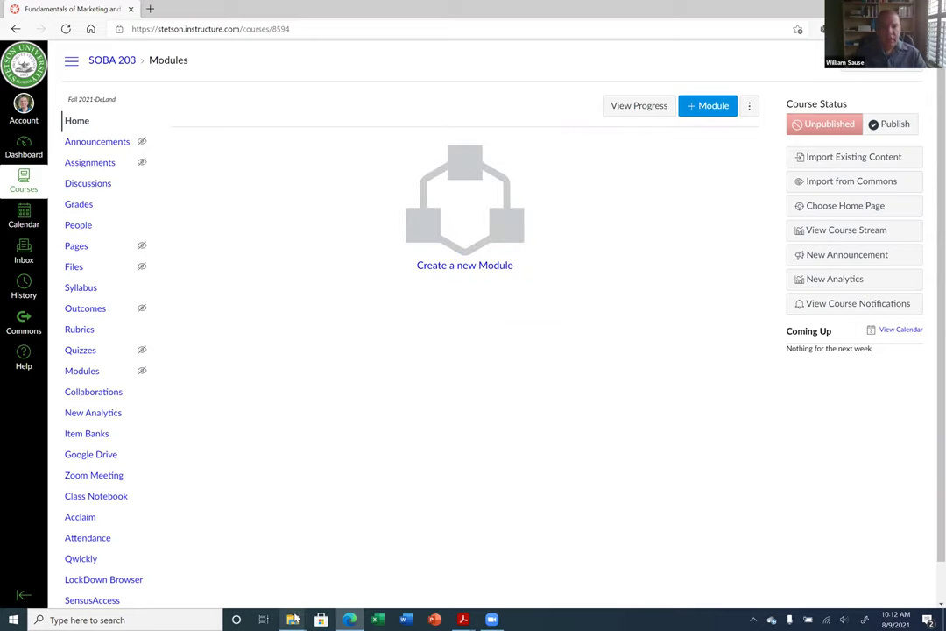
# Open the Canvas Workshop PDF from the Canvas folder in File Explorer and view its table of contents.
pyautogui.moveTo(294, 618)
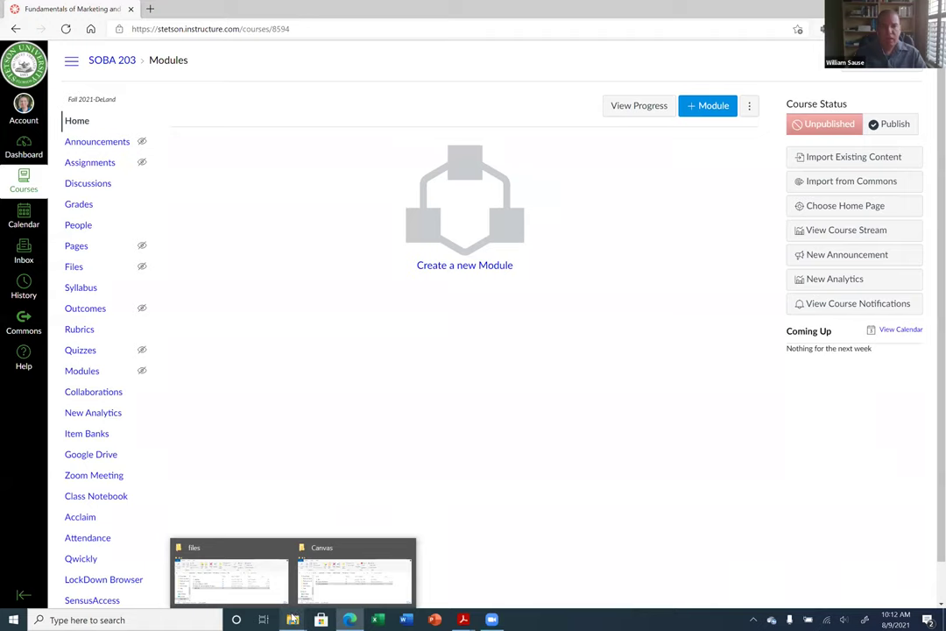
pyautogui.click(341, 567)
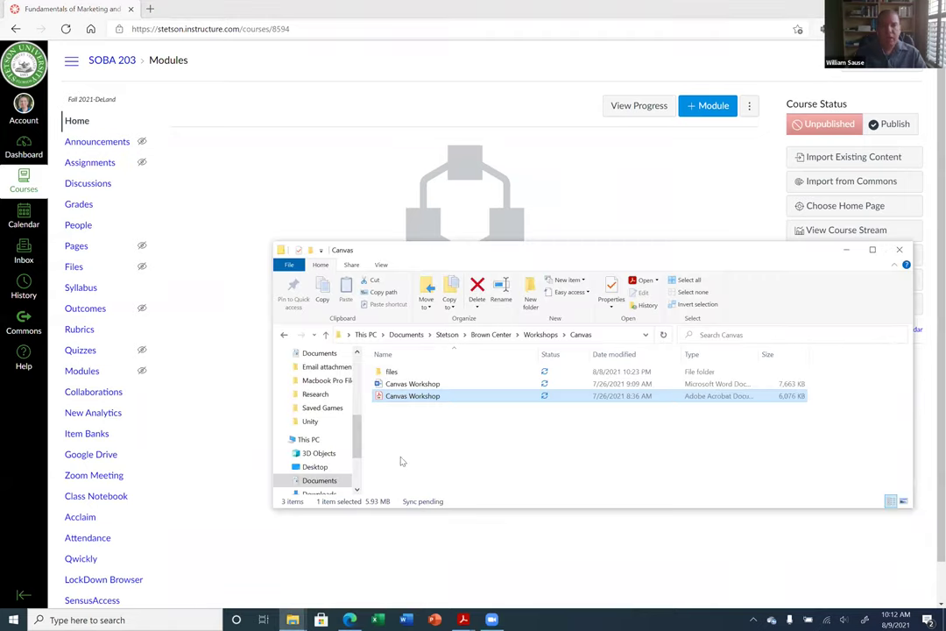
pyautogui.doubleClick(421, 396)
pyautogui.scroll(3, 432, 299)
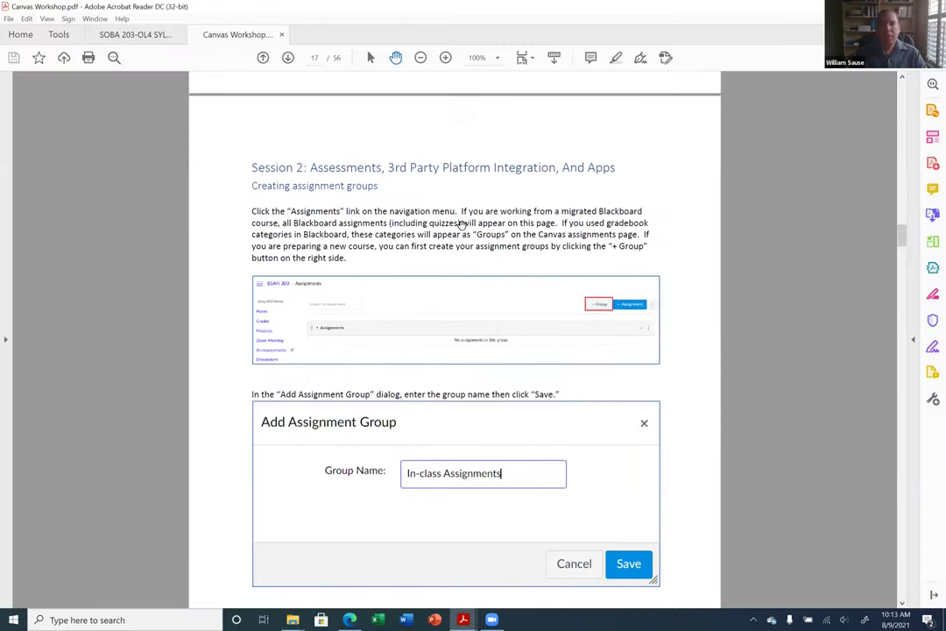
pyautogui.moveTo(904, 238); pyautogui.dragTo(900, 83)
pyautogui.scroll(-10, 607, 260)
pyautogui.scroll(-4, 606, 260)
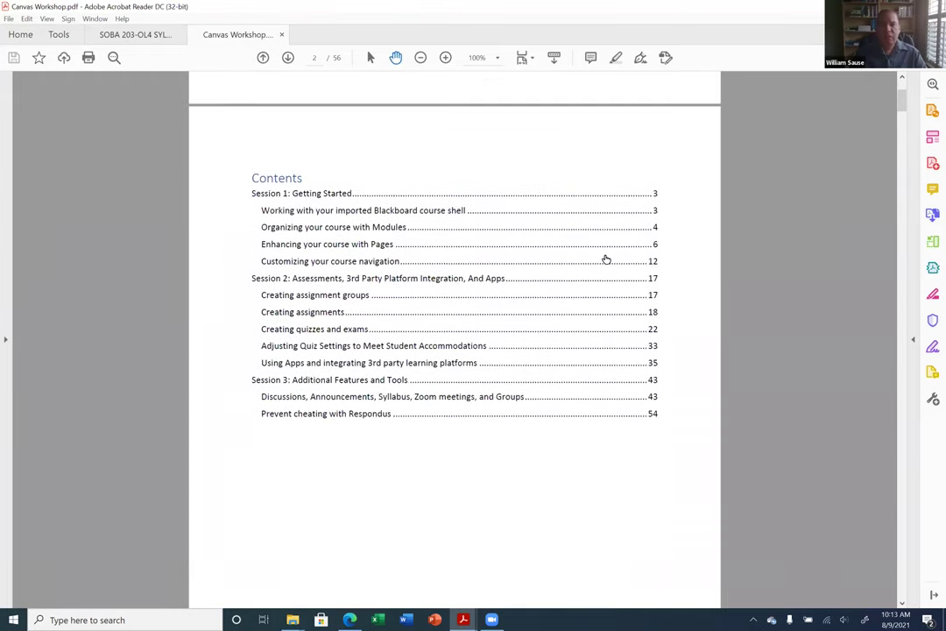
pyautogui.scroll(-1, 578, 250)
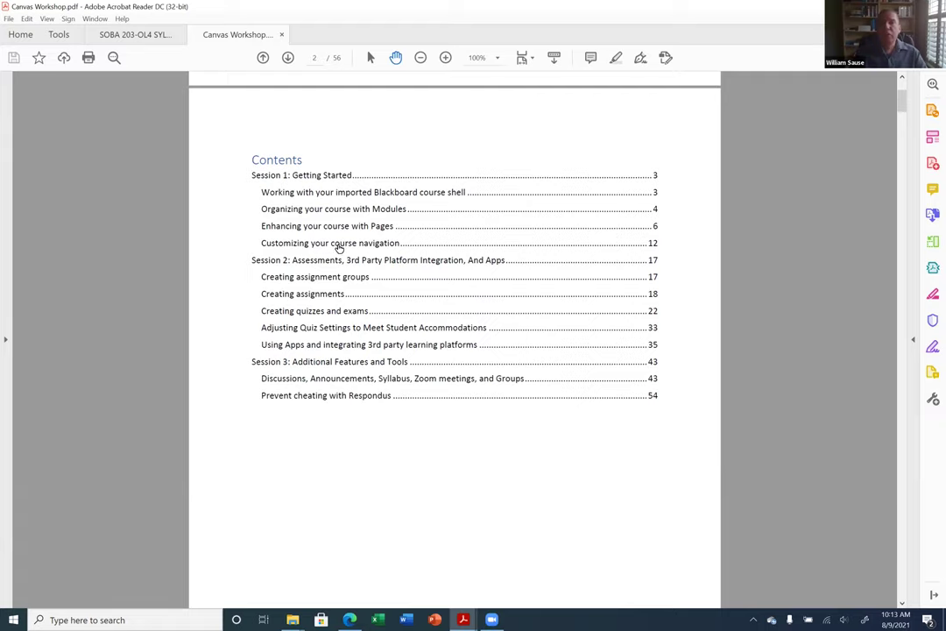
# Switch back to the SOBA 203 course in the browser and add a module named Week 1.
pyautogui.hotkey('alt', 'Tab')
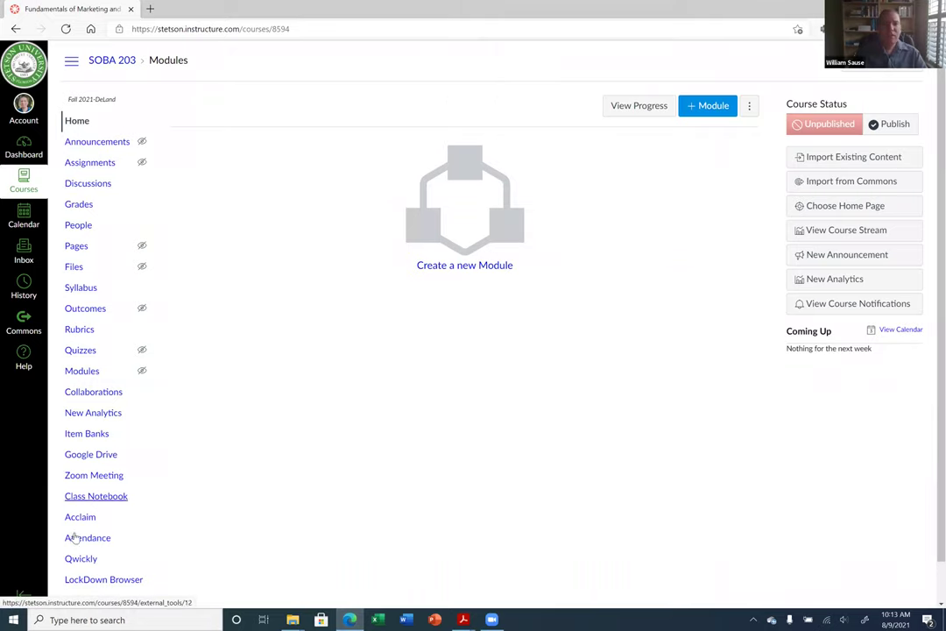
pyautogui.scroll(-1, 89, 539)
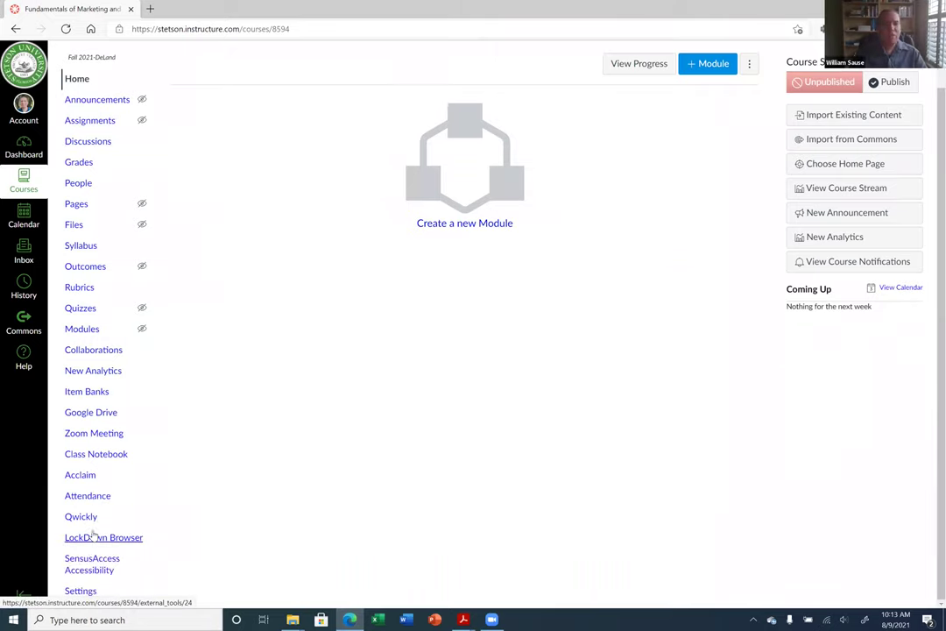
pyautogui.scroll(1, 87, 481)
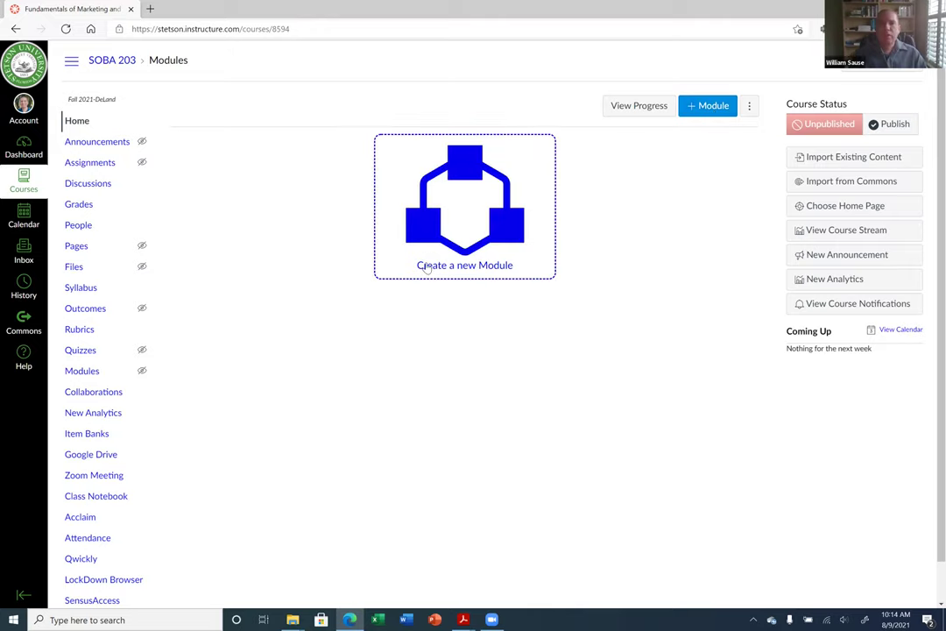
pyautogui.click(714, 104)
pyautogui.click(423, 267)
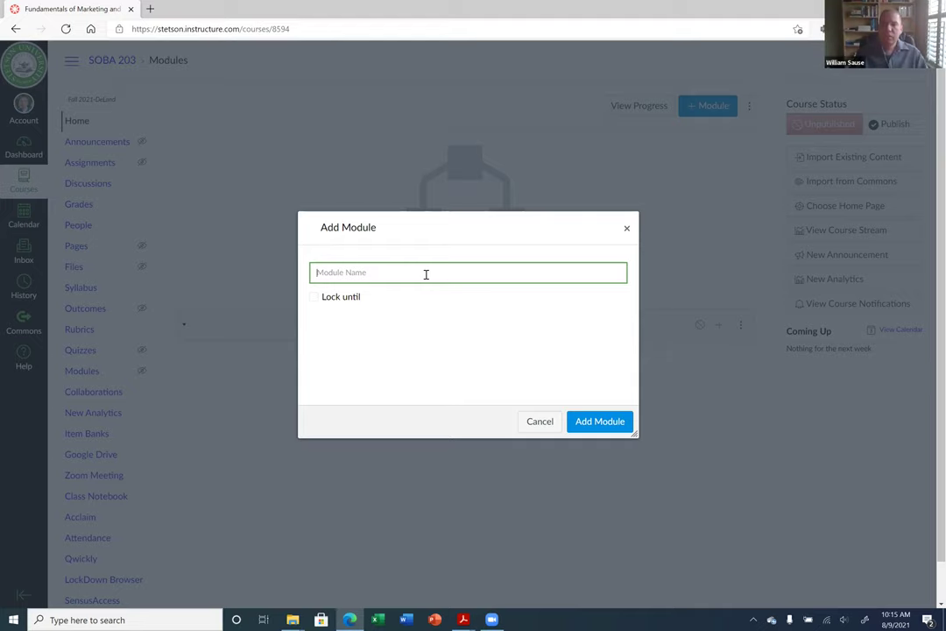
pyautogui.write('Week 1')
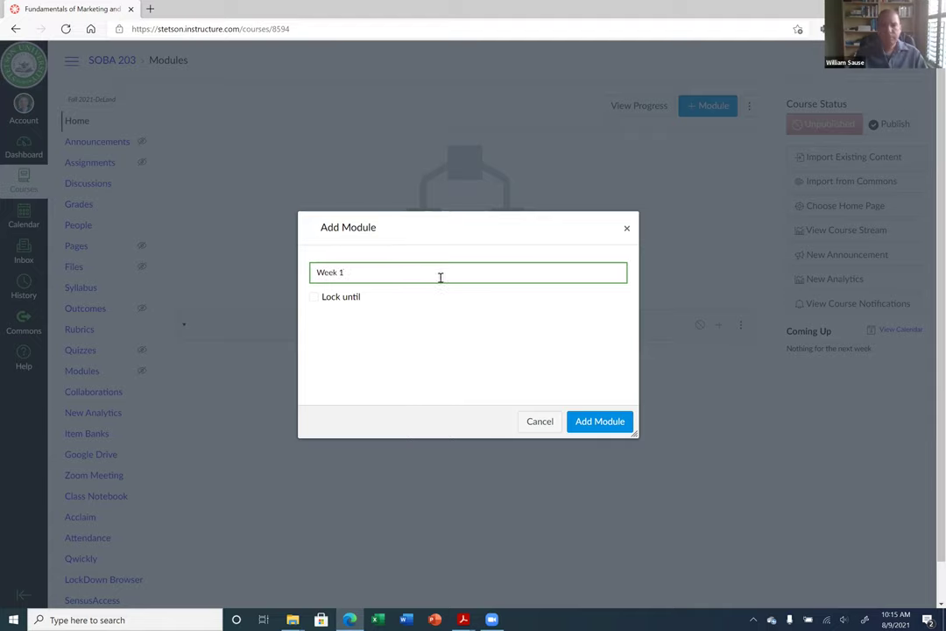
pyautogui.click(611, 427)
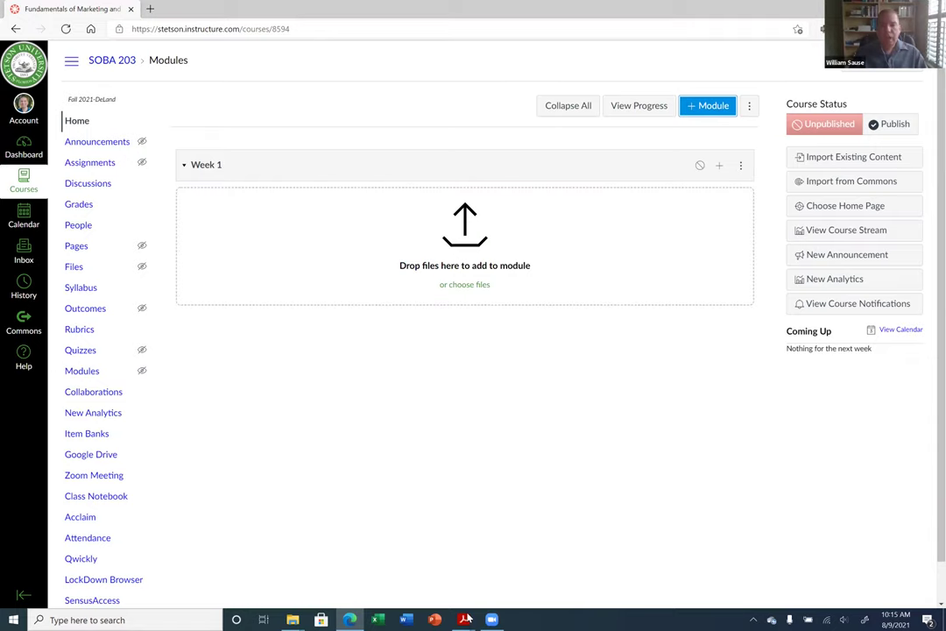
# Switch to the SOBA 203 syllabus PDF and examine the weekly dates and activities in the Tentative Schedule.
pyautogui.moveTo(467, 619)
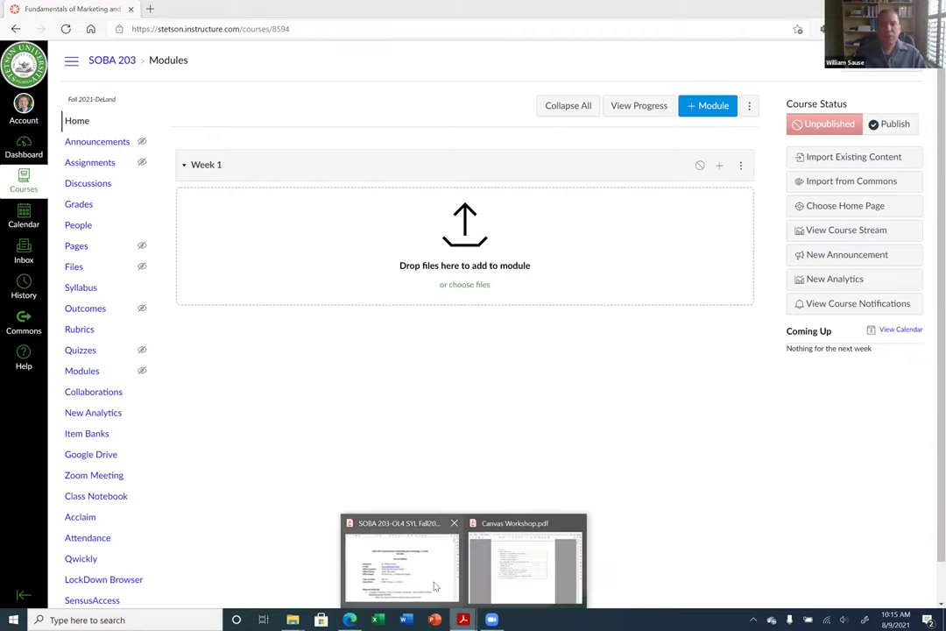
pyautogui.click(433, 585)
pyautogui.scroll(-3, 817, 121)
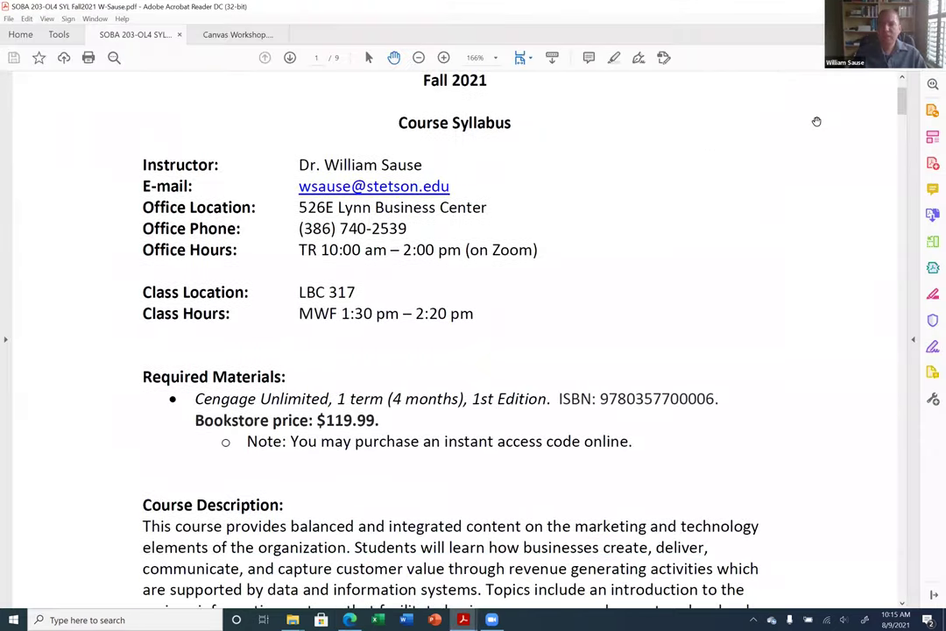
pyautogui.scroll(-1, 901, 112)
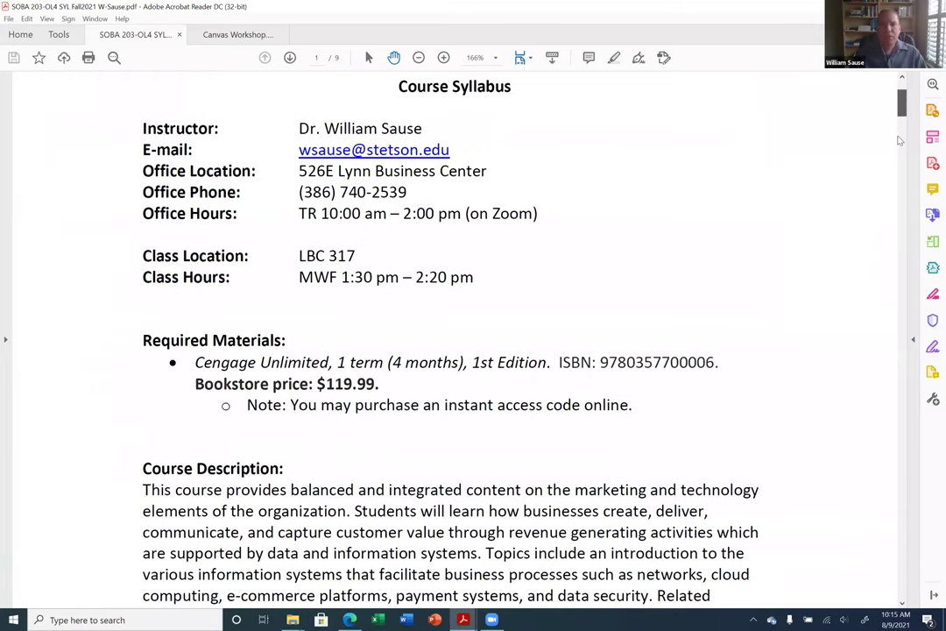
pyautogui.scroll(-7, 896, 184)
pyautogui.scroll(-20, 894, 230)
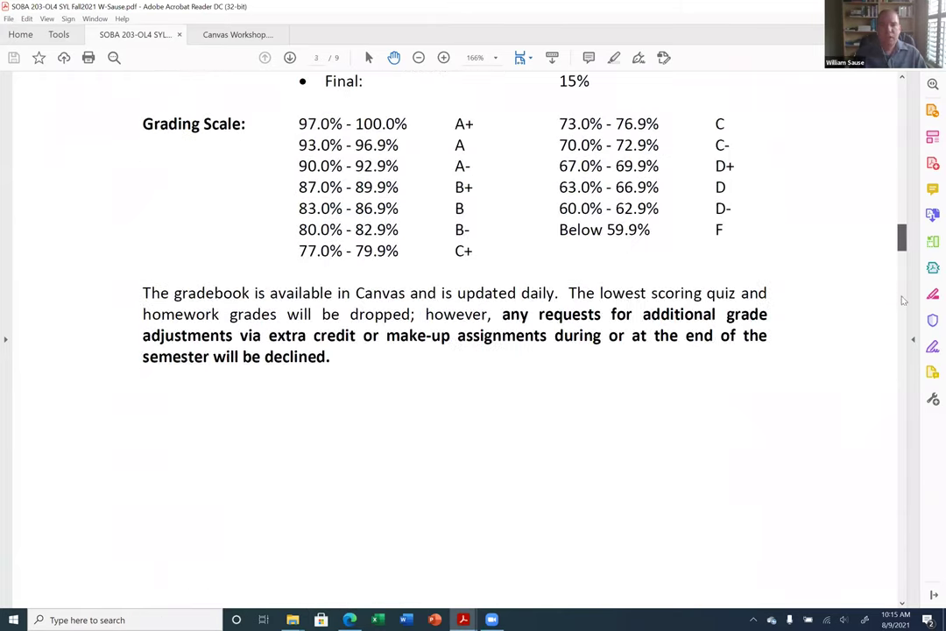
pyautogui.scroll(-20, 919, 407)
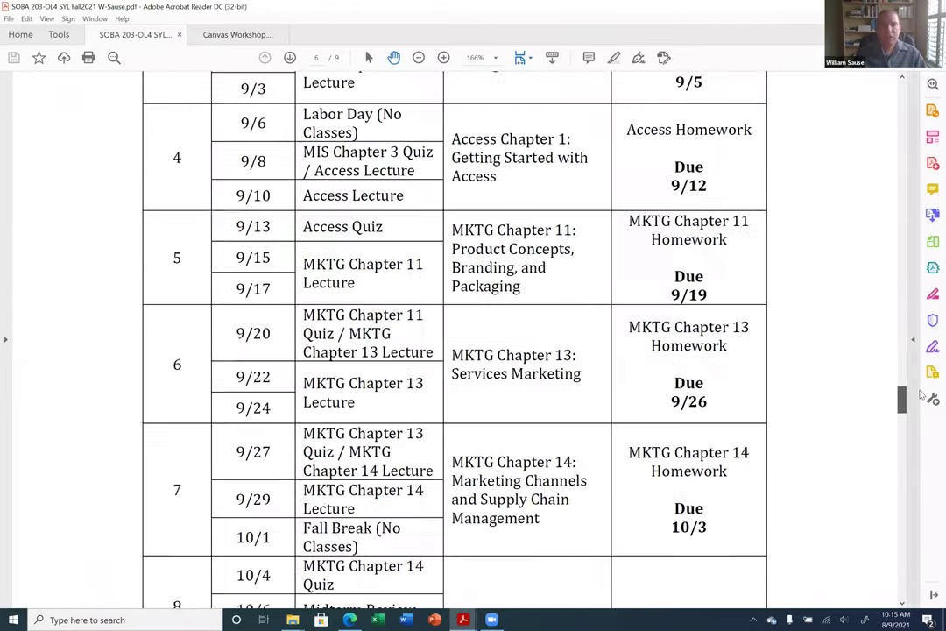
pyautogui.scroll(5, 202, 289)
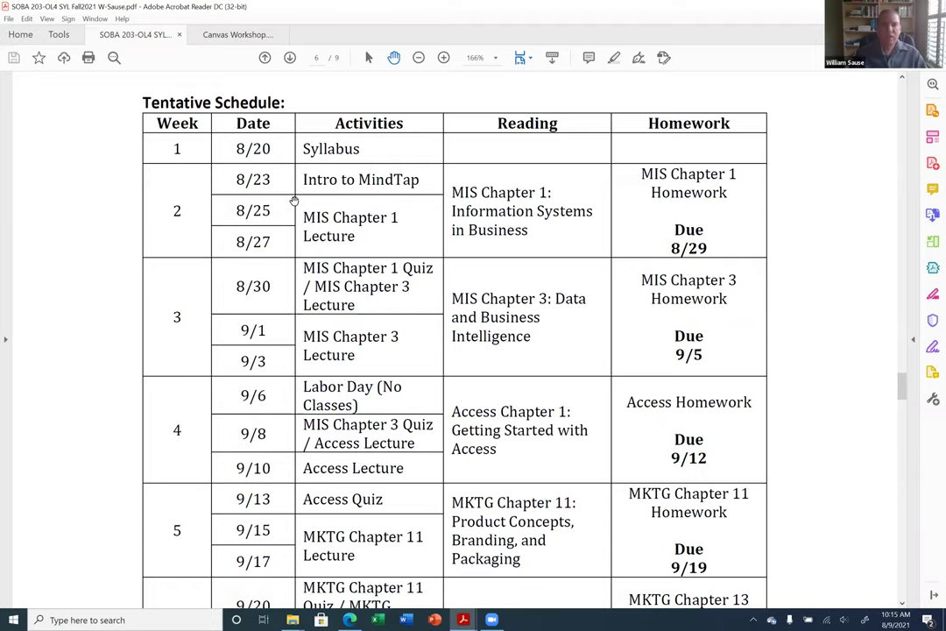
# Switch back to the SOBA 203 course in the browser and start a new module named Week 2.
pyautogui.click(349, 620)
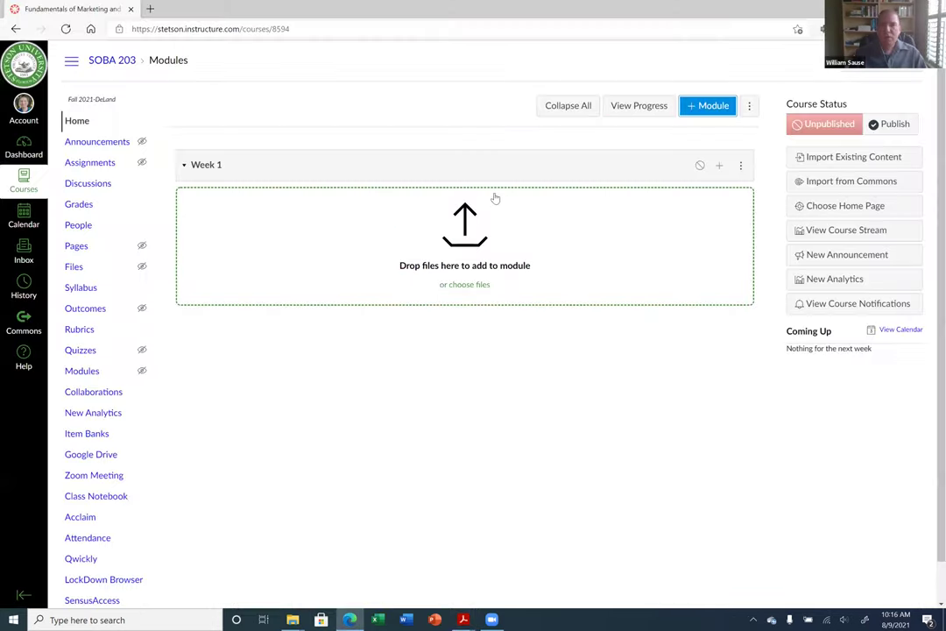
pyautogui.click(708, 106)
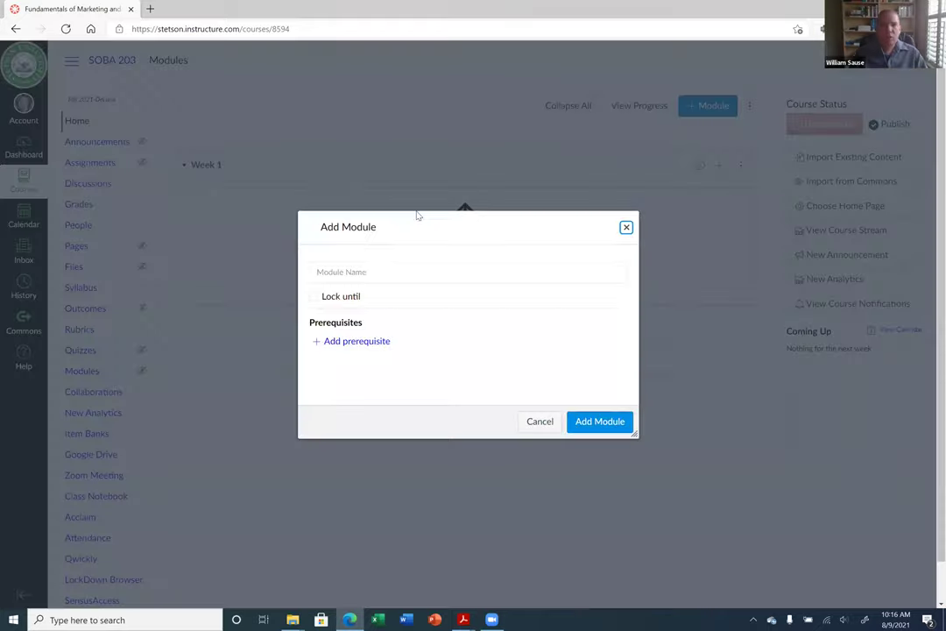
pyautogui.click(376, 274)
pyautogui.write('Week 2')
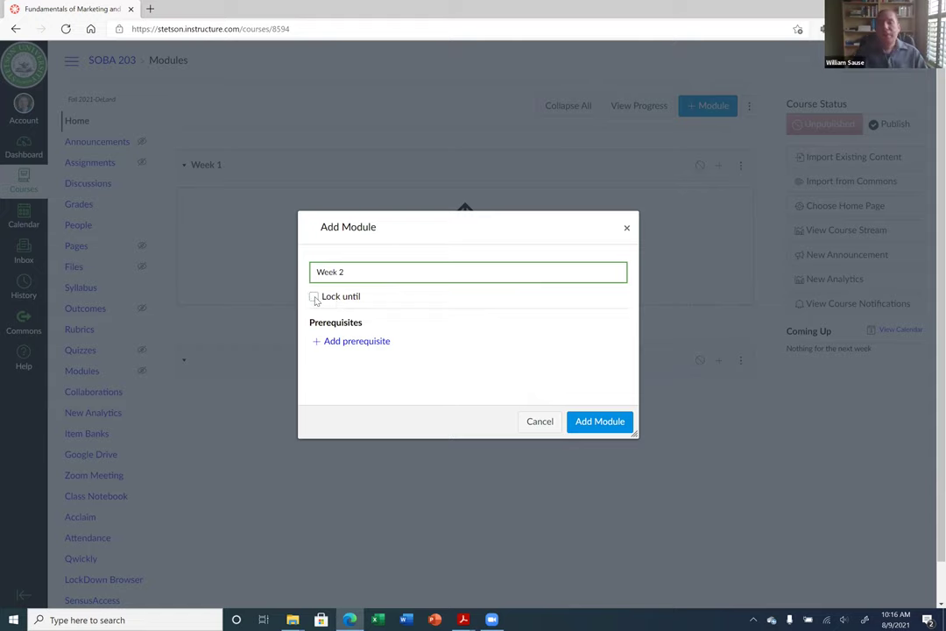
# Try the Lock until option for the Week 2 module, check the syllabus schedule for dates, and turn the lock off again.
pyautogui.click(314, 298)
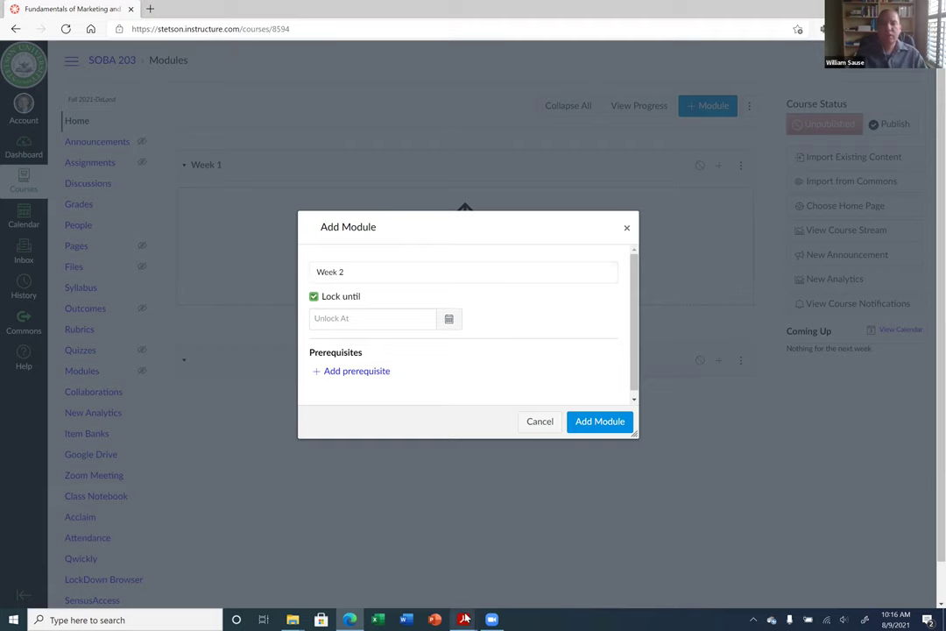
pyautogui.moveTo(465, 618)
pyautogui.click(428, 585)
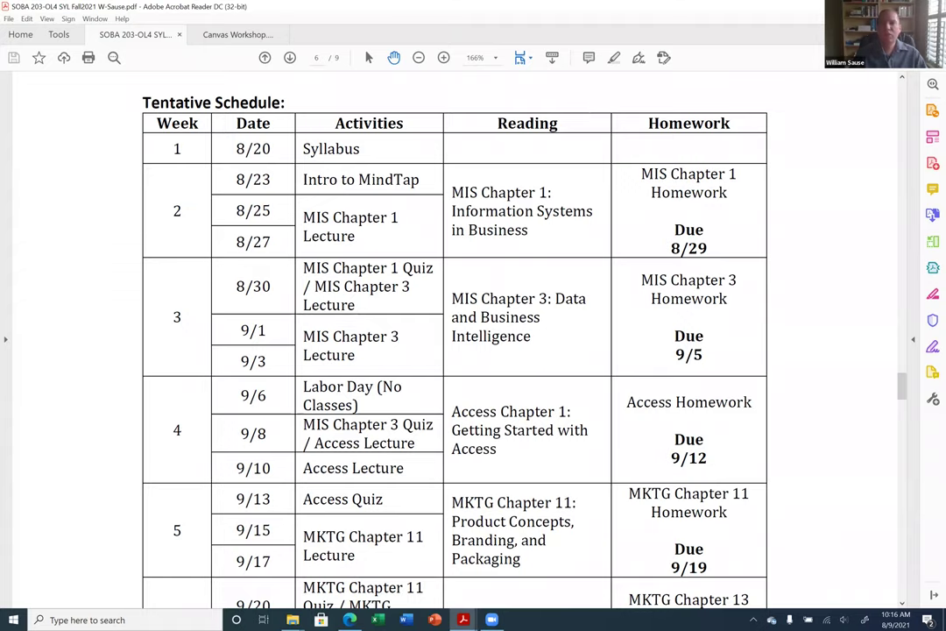
pyautogui.press('super+Down')
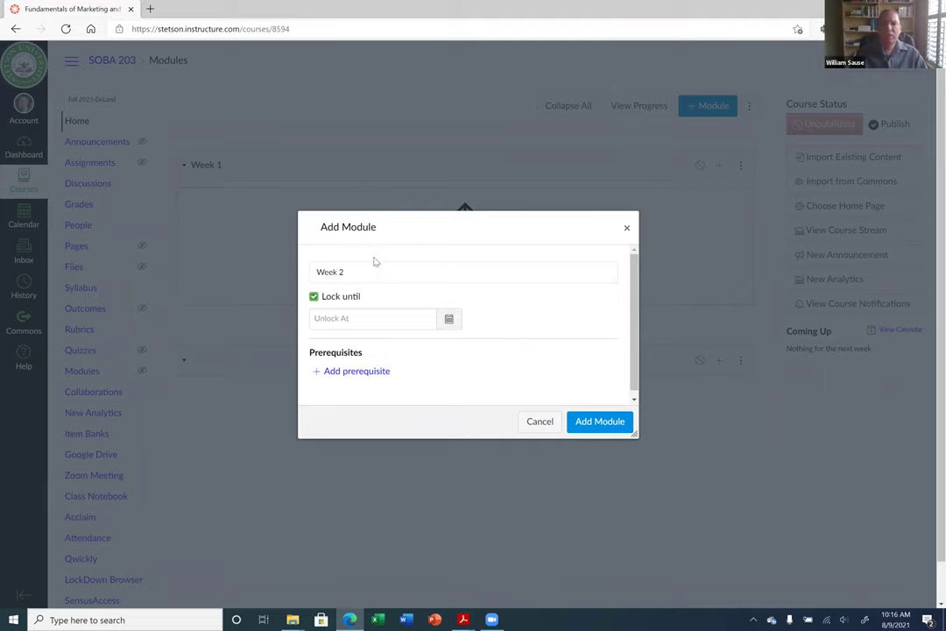
pyautogui.click(314, 296)
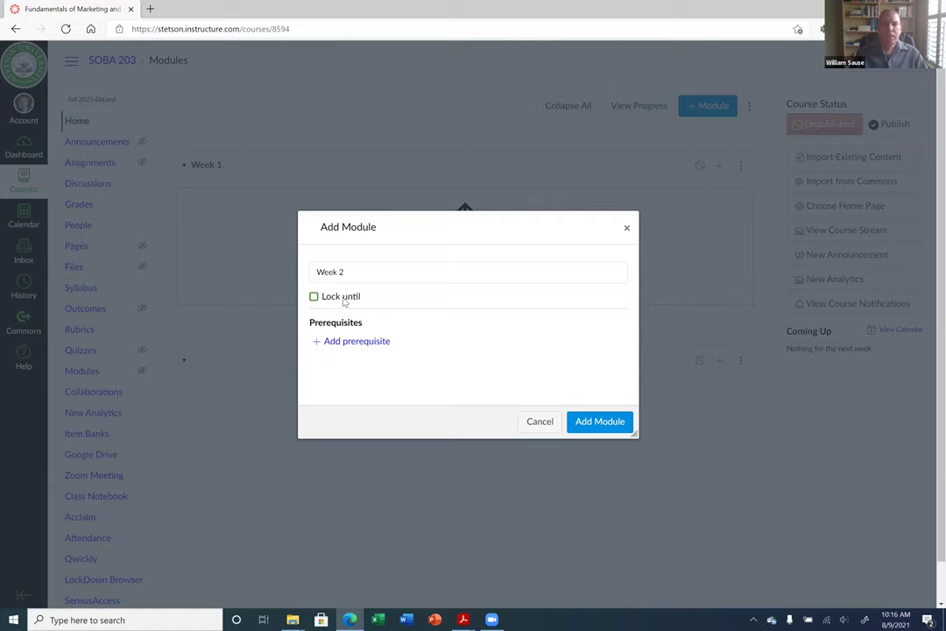
# Try setting Week 1 as a prerequisite for the Week 2 module, and remove that prerequisite.
pyautogui.click(367, 341)
pyautogui.click(368, 345)
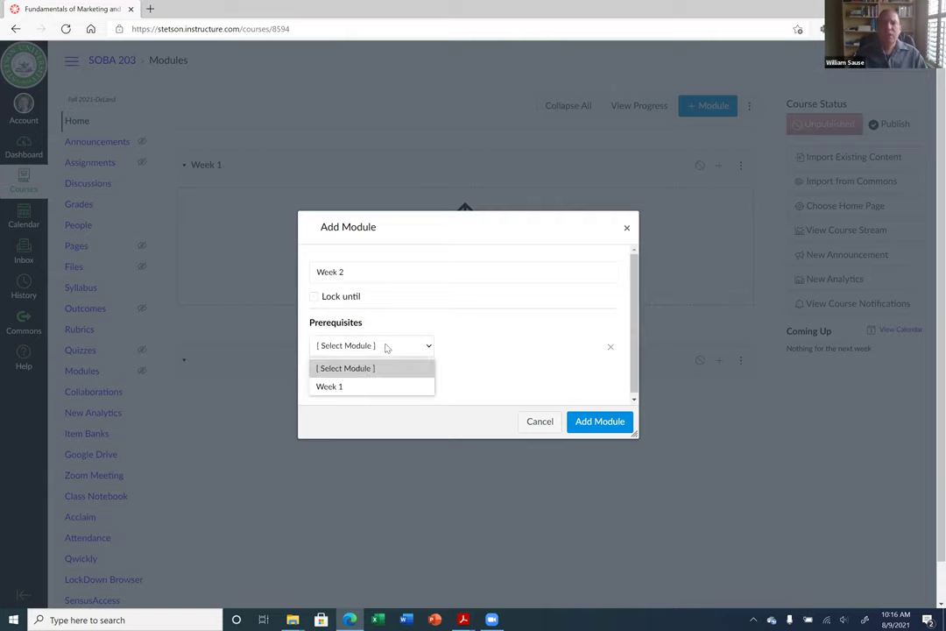
pyautogui.click(356, 387)
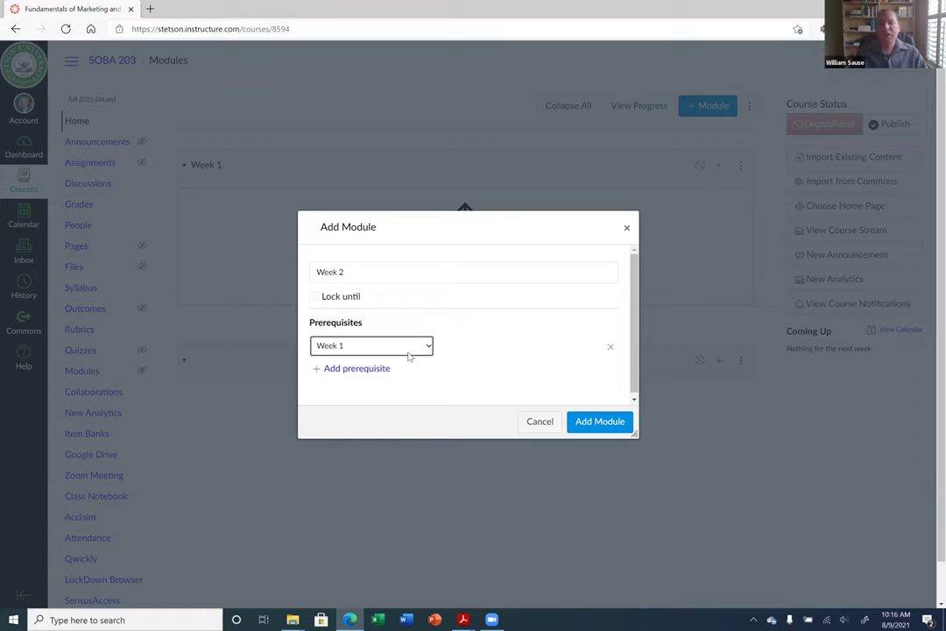
pyautogui.click(610, 350)
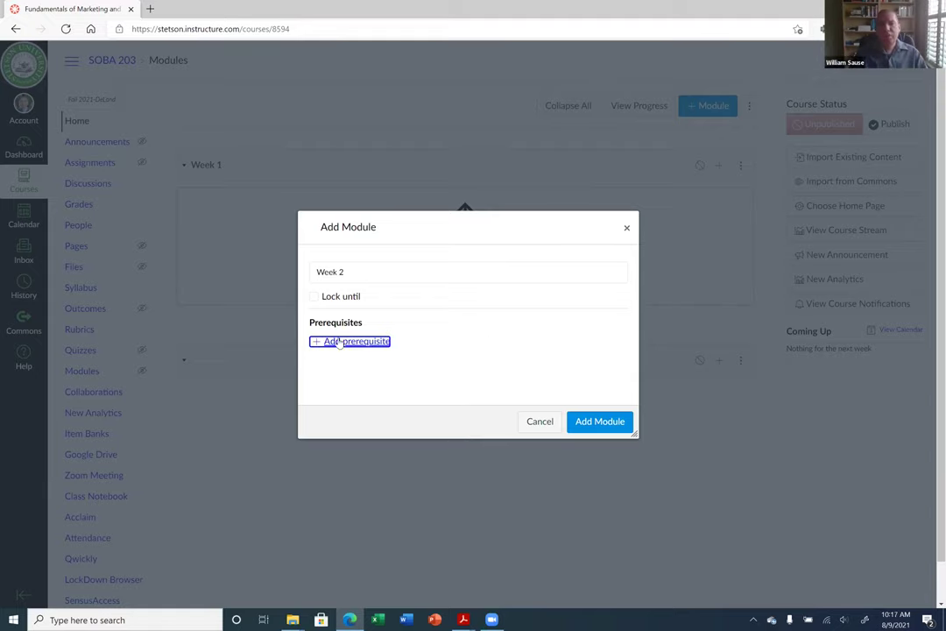
# Create the Week 2 module without a lock date or prerequisites.
pyautogui.click(601, 421)
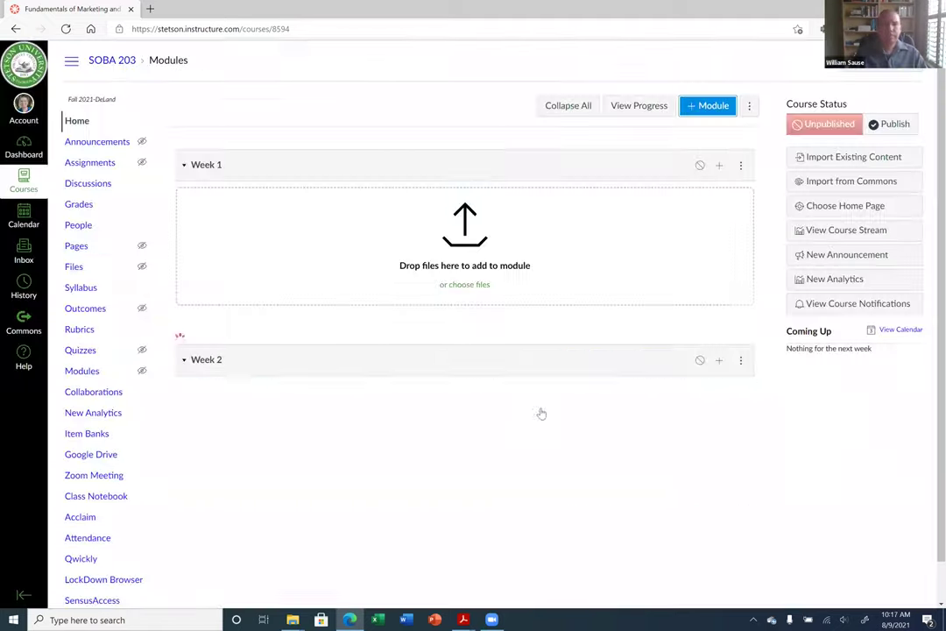
# Review the item types available for the Week 2 module and add a text header named Objectives.
pyautogui.scroll(-1, 263, 412)
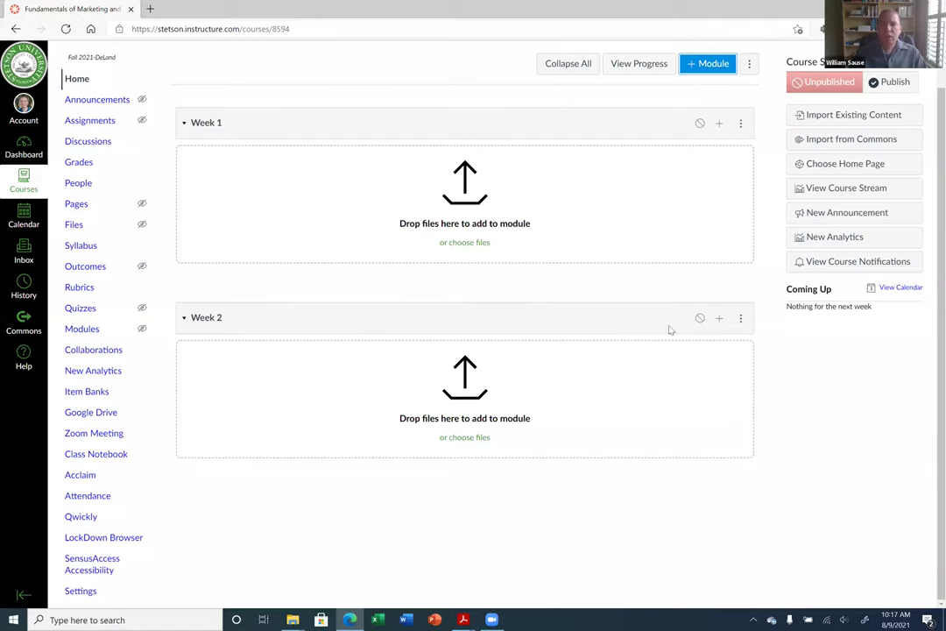
pyautogui.click(721, 319)
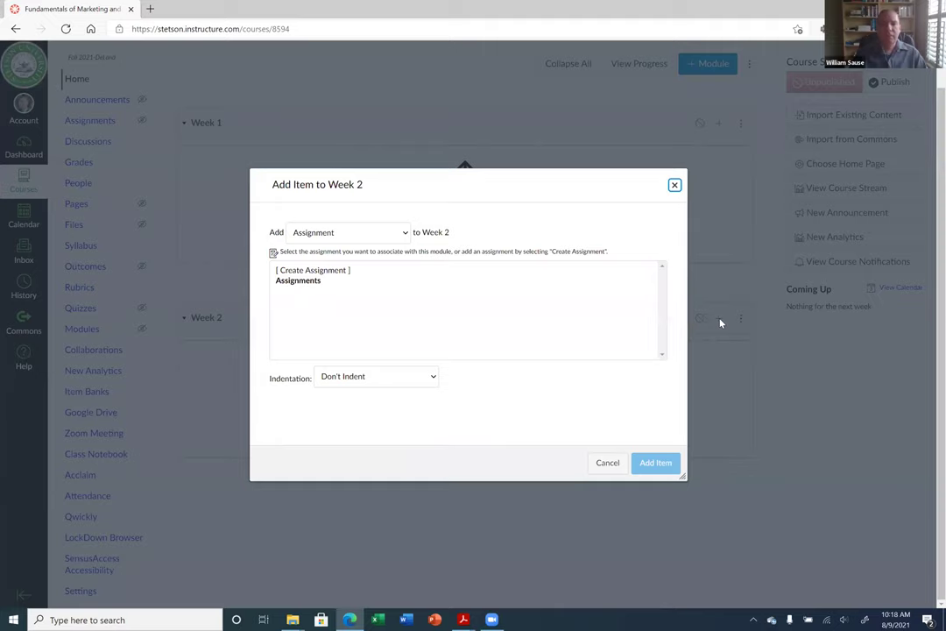
pyautogui.click(405, 233)
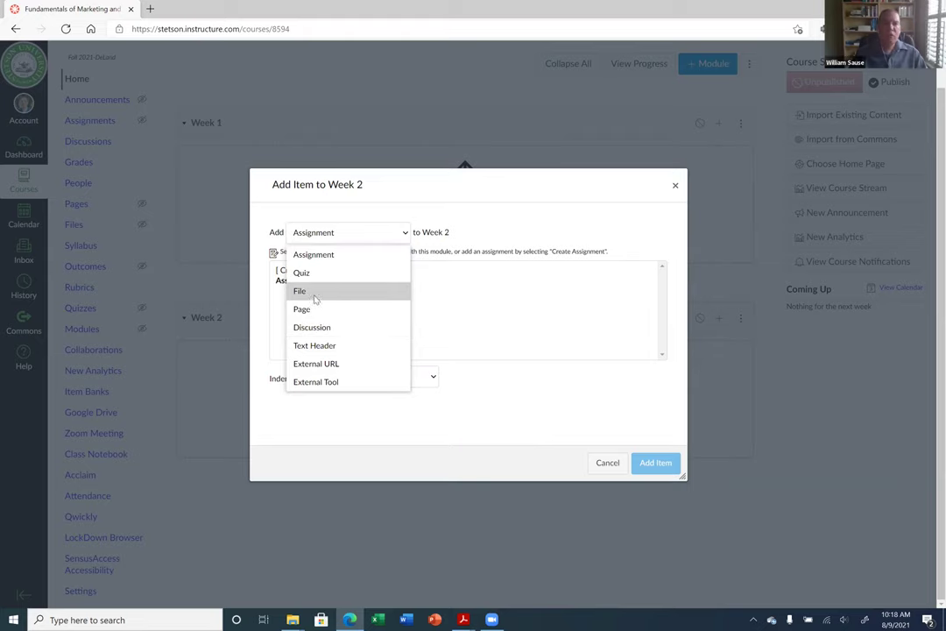
pyautogui.click(535, 220)
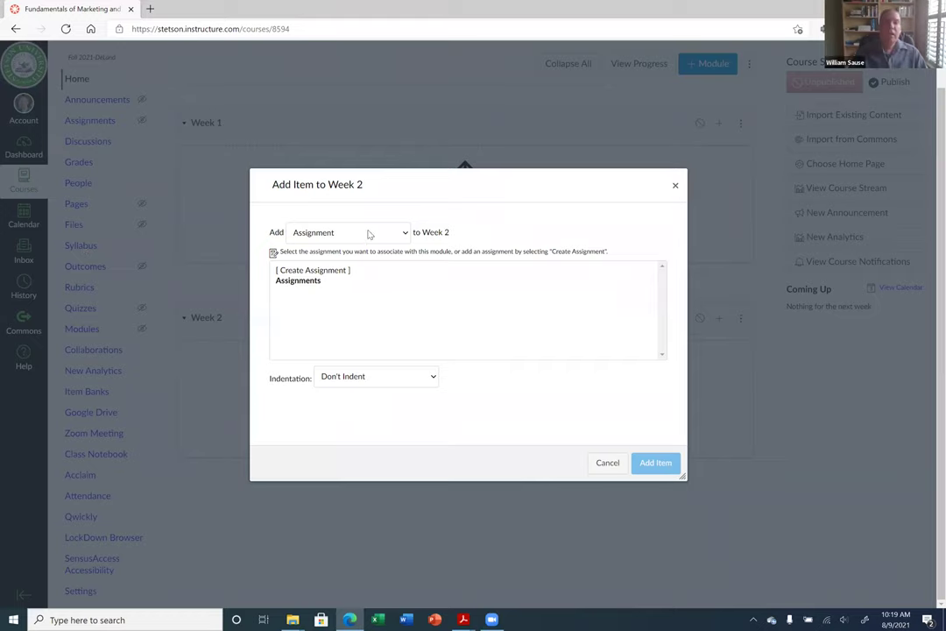
pyautogui.click(328, 270)
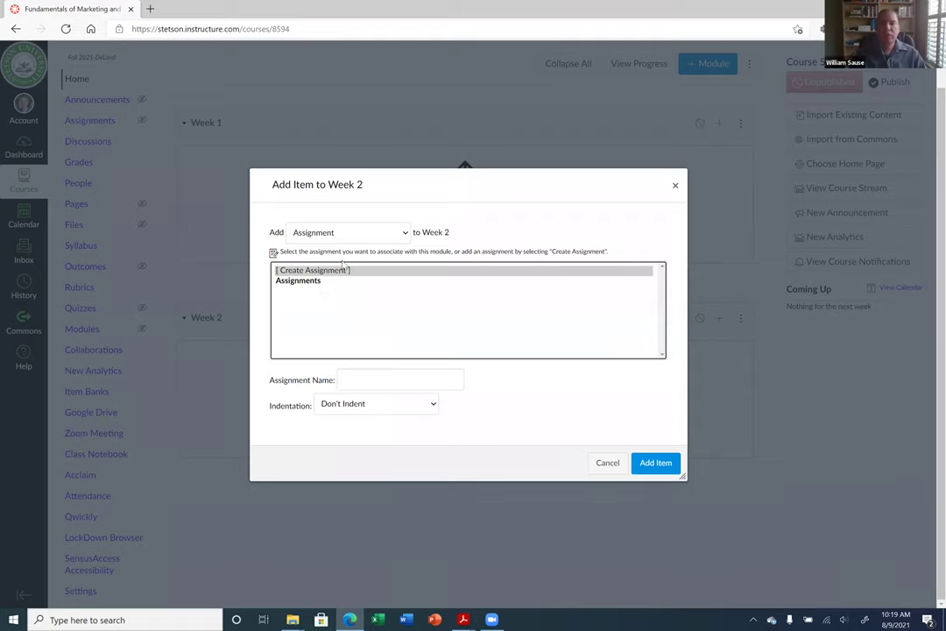
pyautogui.click(379, 233)
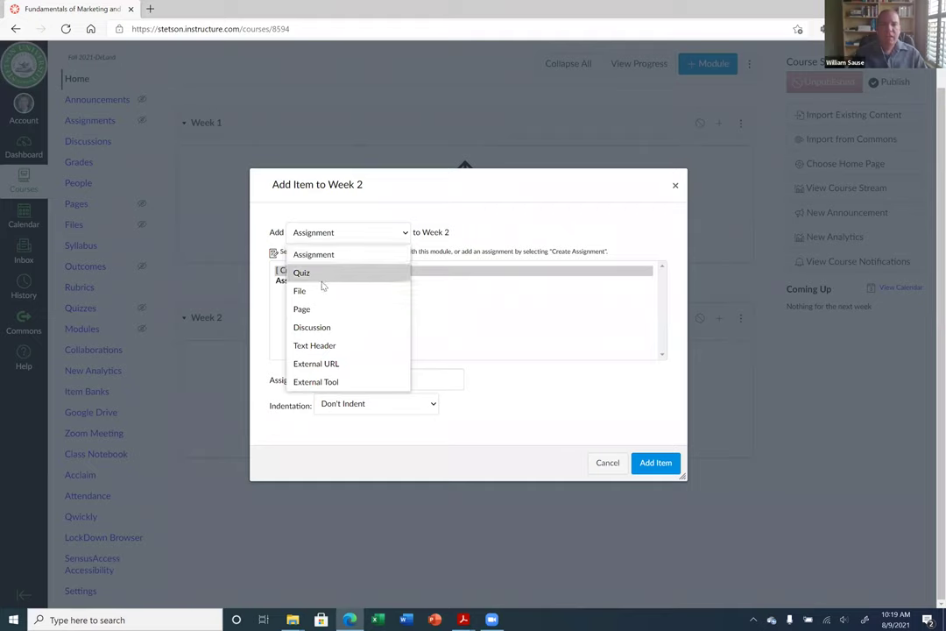
pyautogui.click(317, 346)
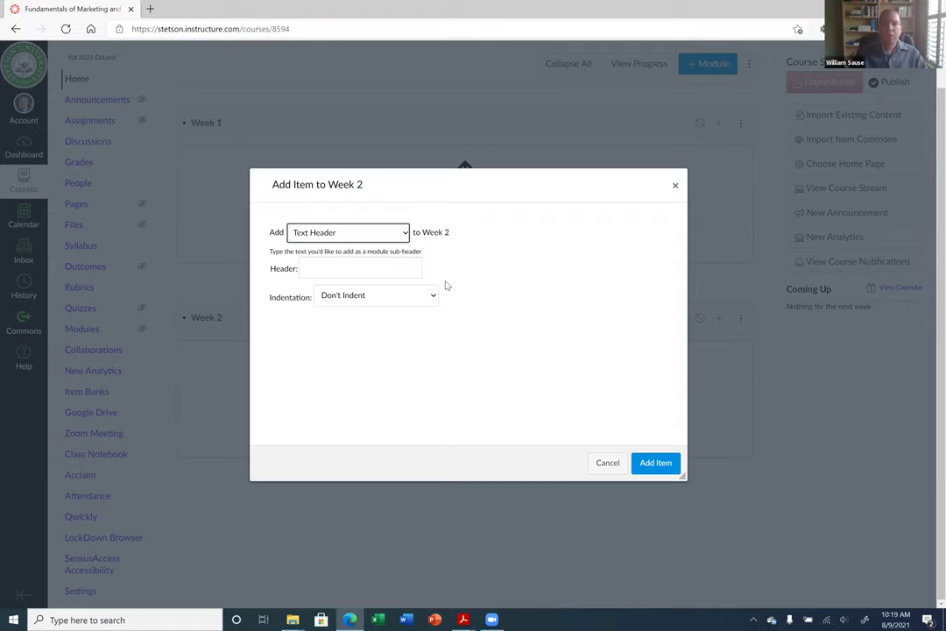
pyautogui.click(401, 264)
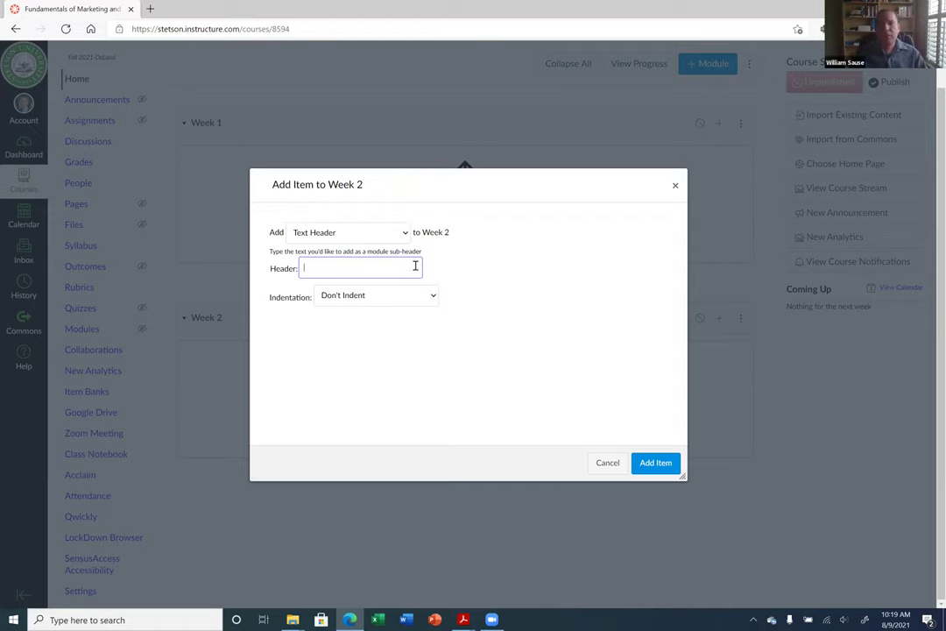
pyautogui.write('Objectives')
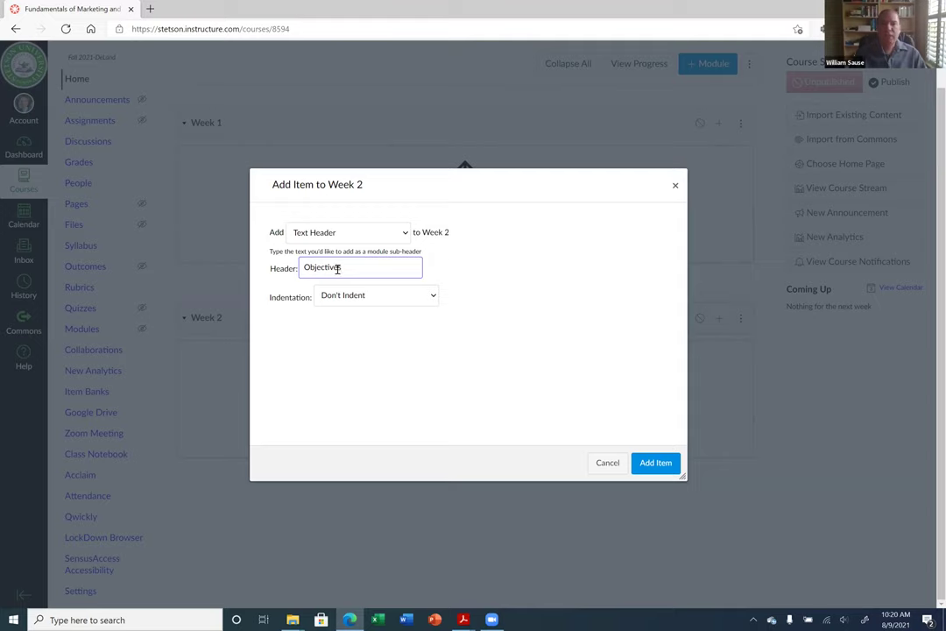
pyautogui.click(657, 465)
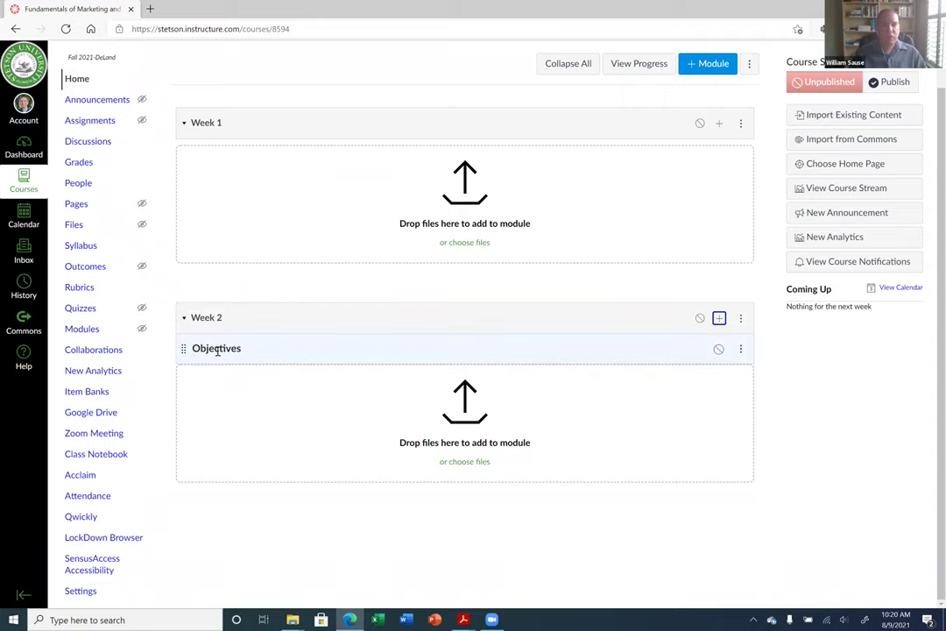
pyautogui.doubleClick(263, 348)
pyautogui.click(214, 358)
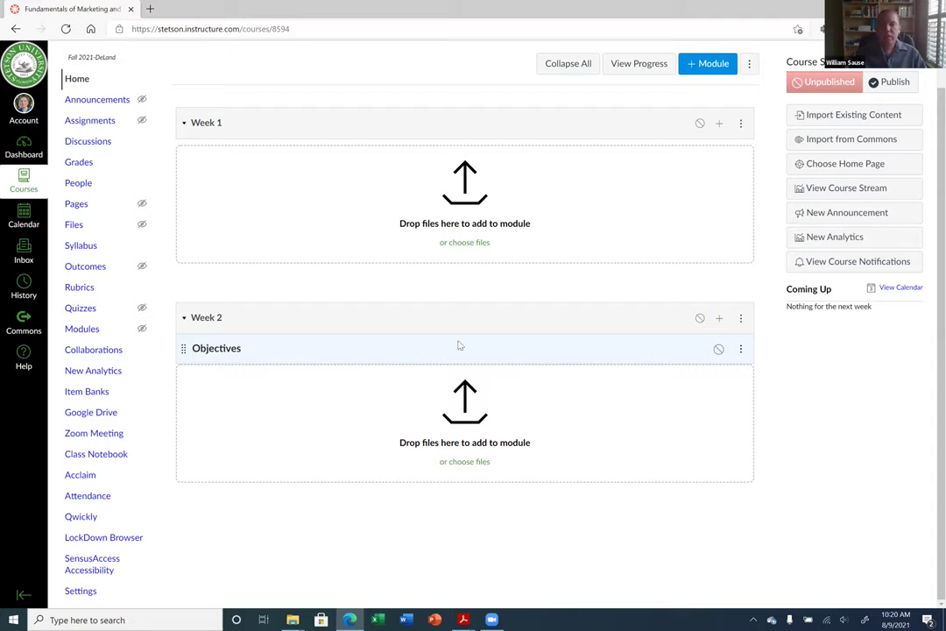
# Add a second text header named Readings to the Week 2 module without indentation.
pyautogui.click(718, 319)
pyautogui.click(306, 270)
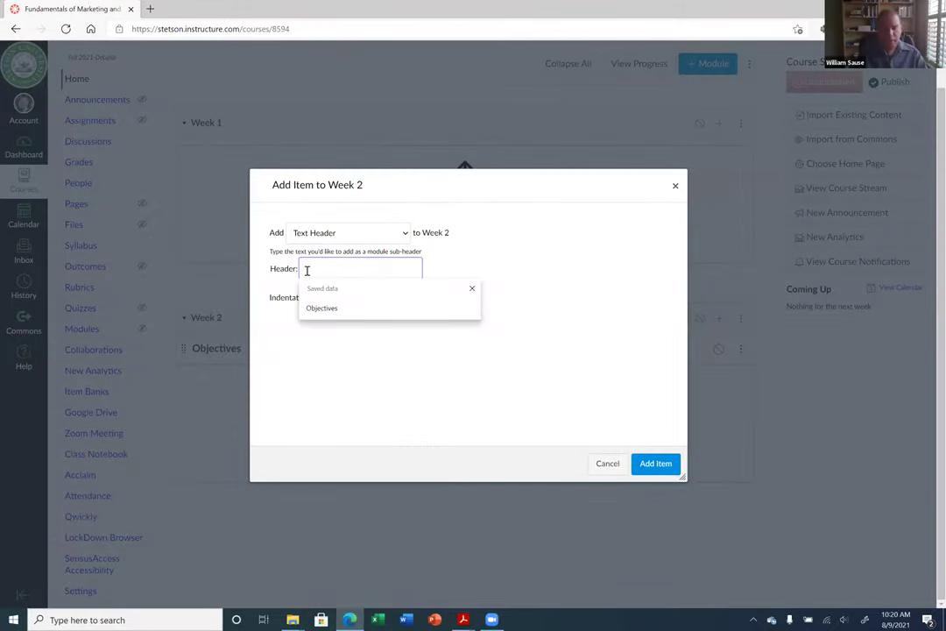
pyautogui.write('Readings')
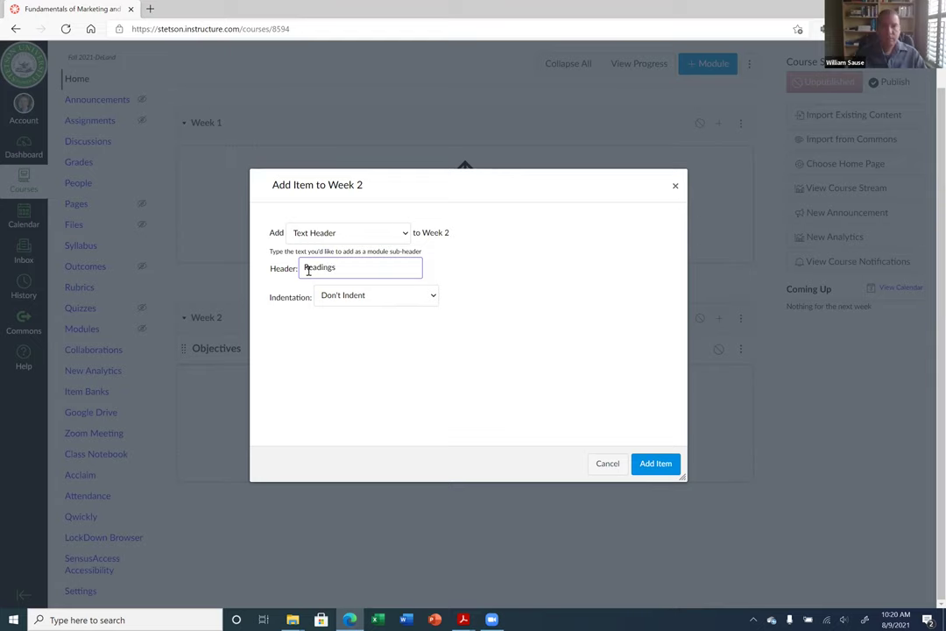
pyautogui.click(657, 463)
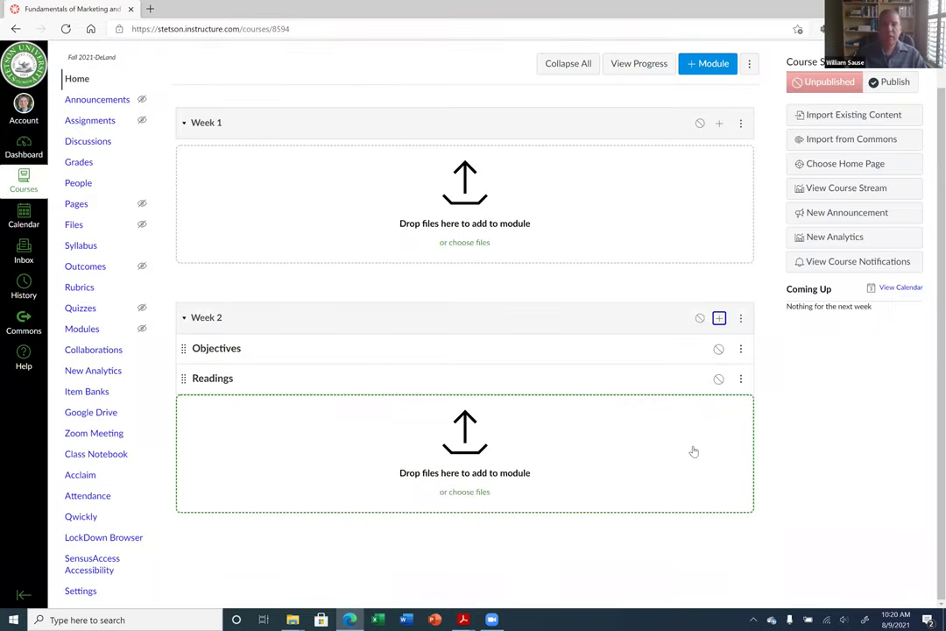
# Add a third text header named Slides to the Week 2 module without indentation.
pyautogui.click(718, 319)
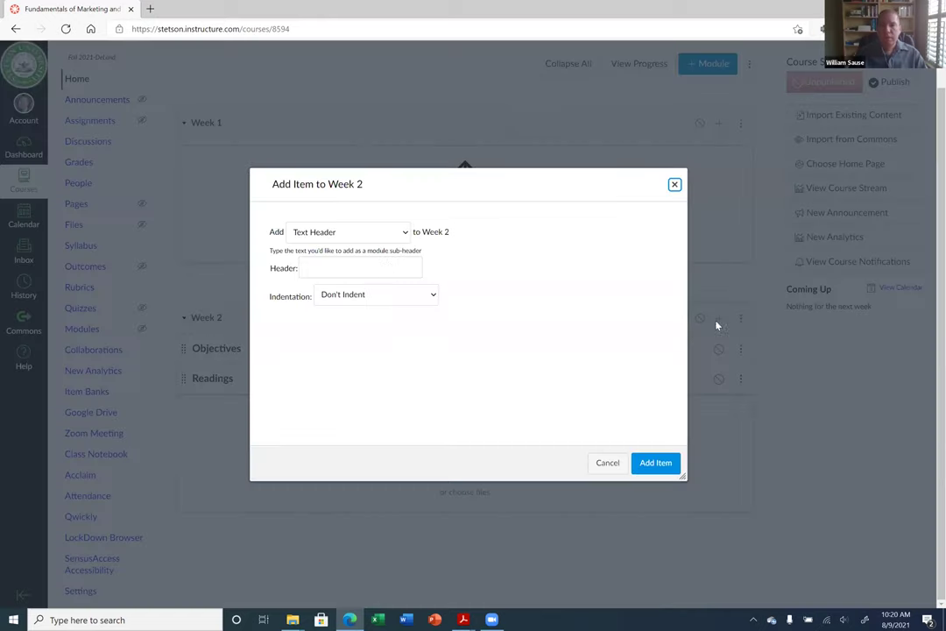
pyautogui.click(391, 267)
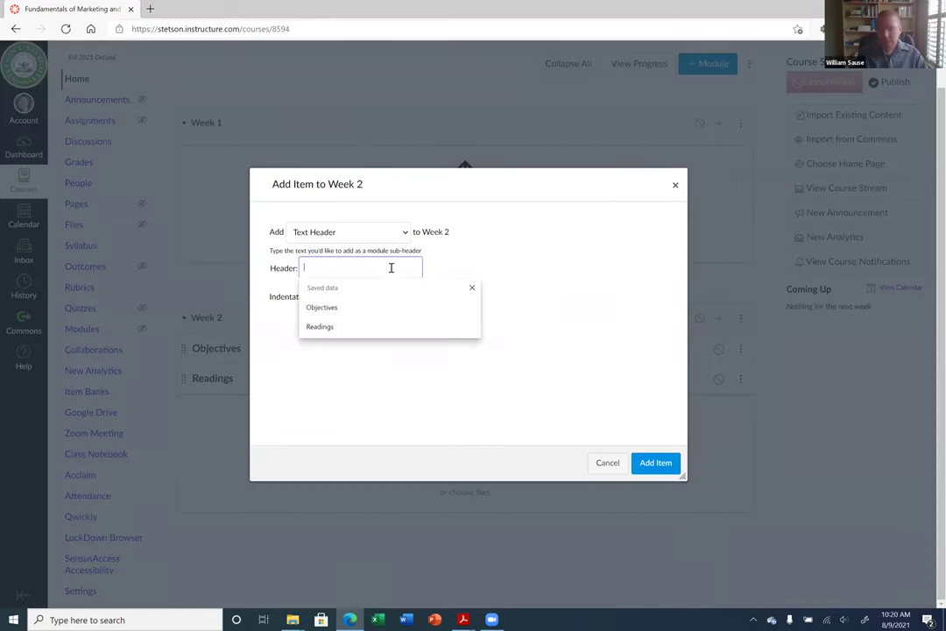
pyautogui.write('Slides')
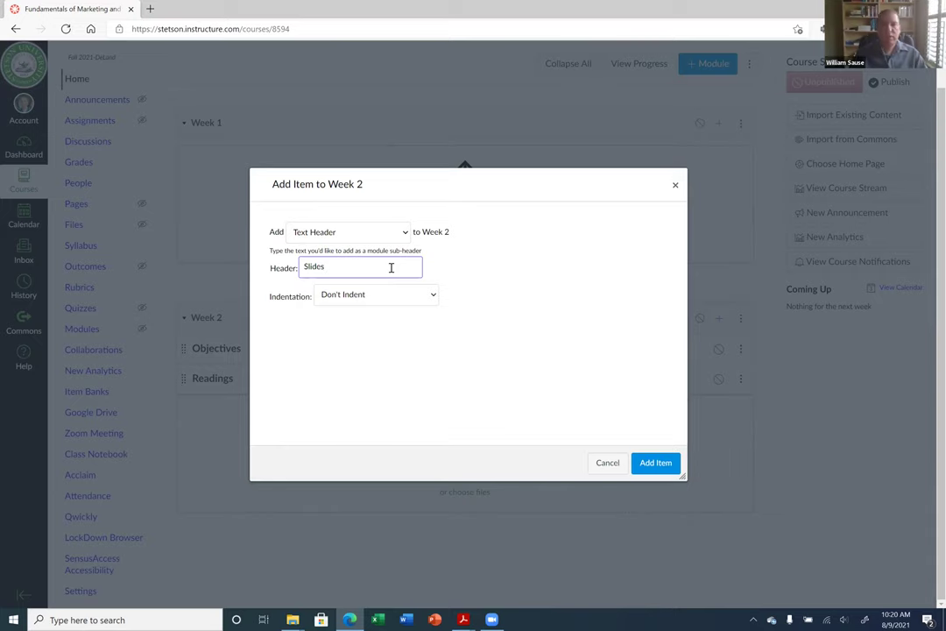
pyautogui.click(656, 463)
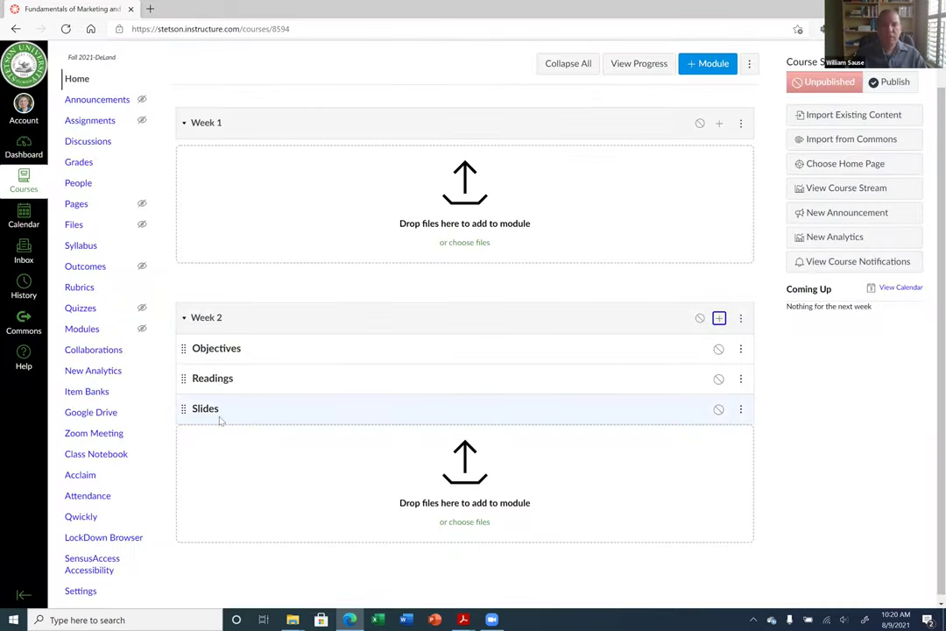
# Add a text header named In-class Assignments to the Week 2 module without indentation.
pyautogui.click(720, 319)
pyautogui.click(364, 270)
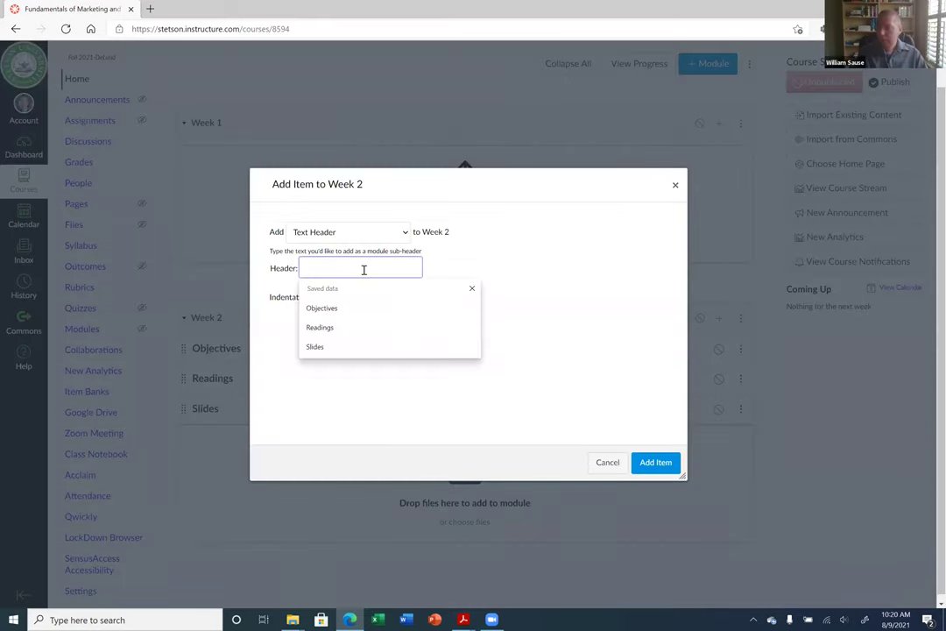
pyautogui.write('In-class Assignments')
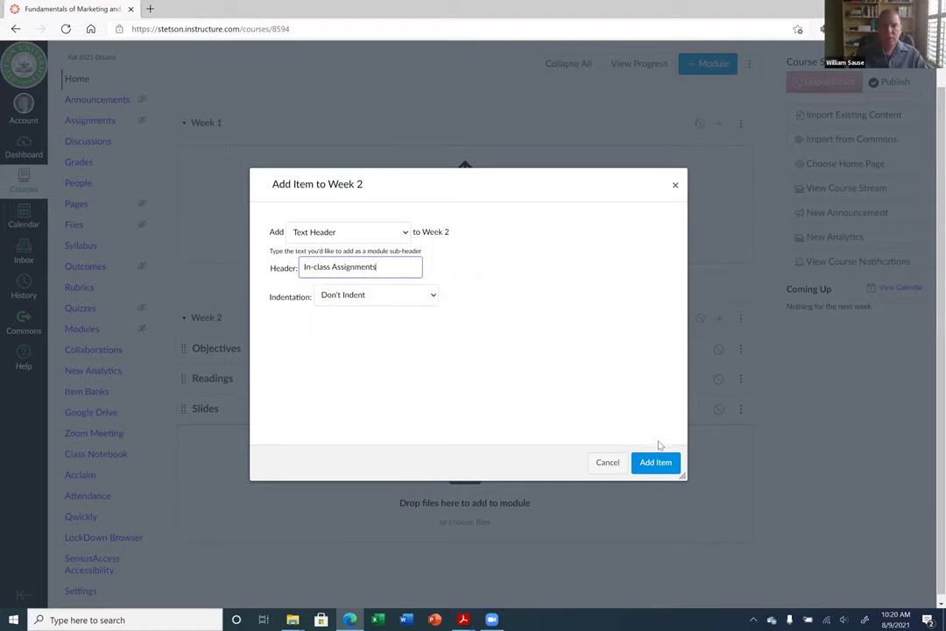
pyautogui.click(664, 462)
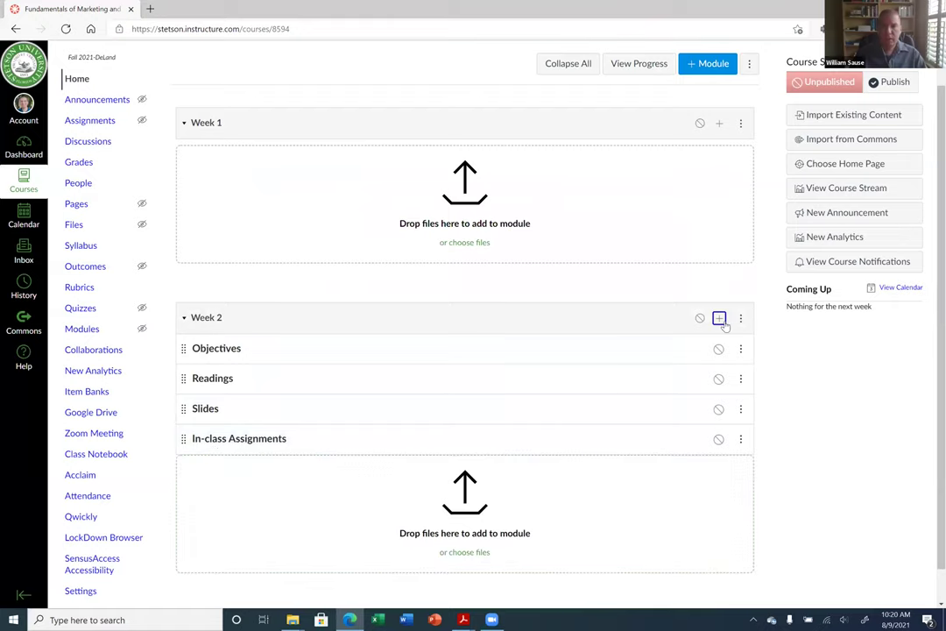
# Add a text header named Homework to the Week 2 module without indentation.
pyautogui.click(719, 320)
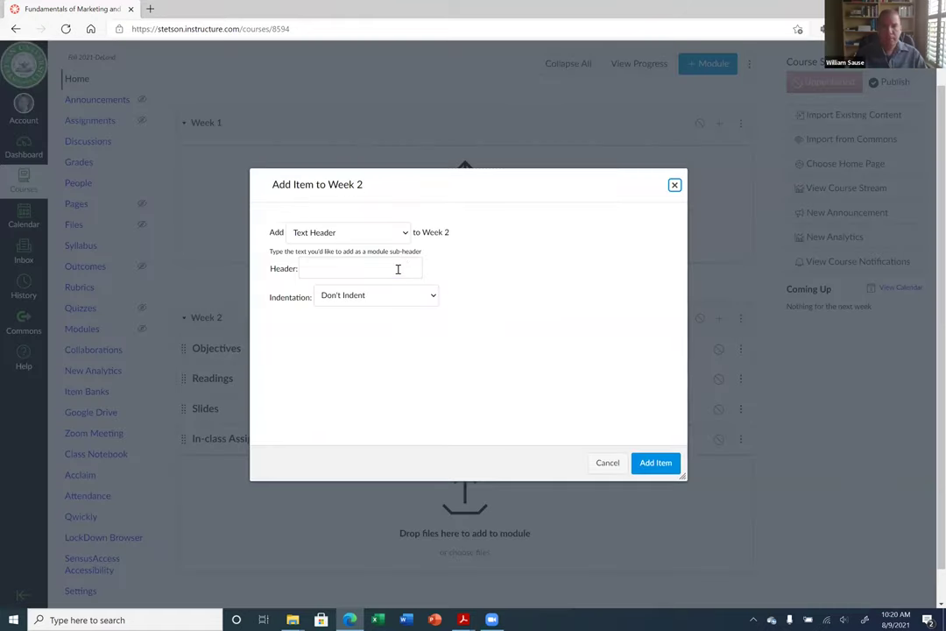
pyautogui.click(398, 269)
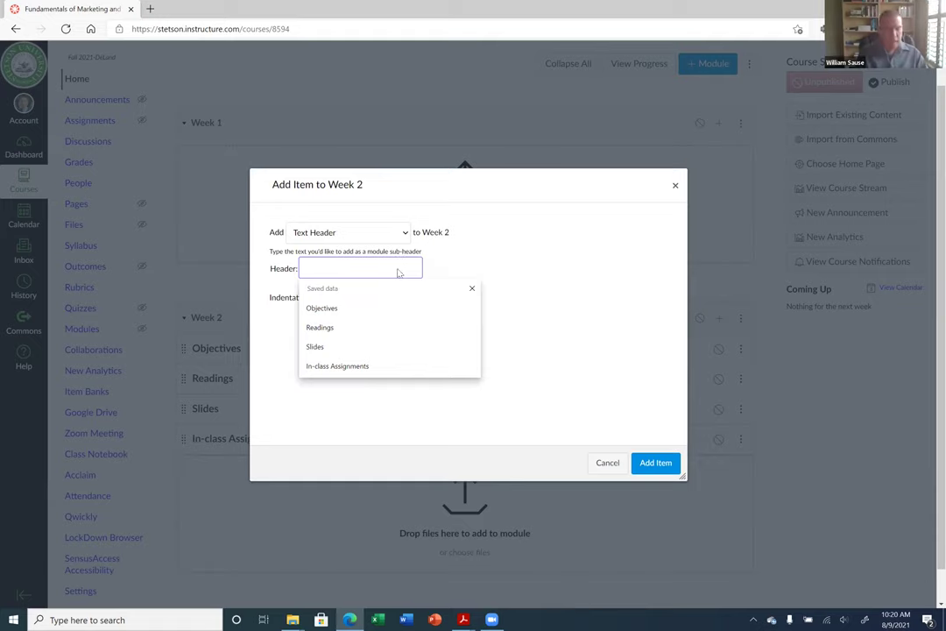
pyautogui.write('Homework')
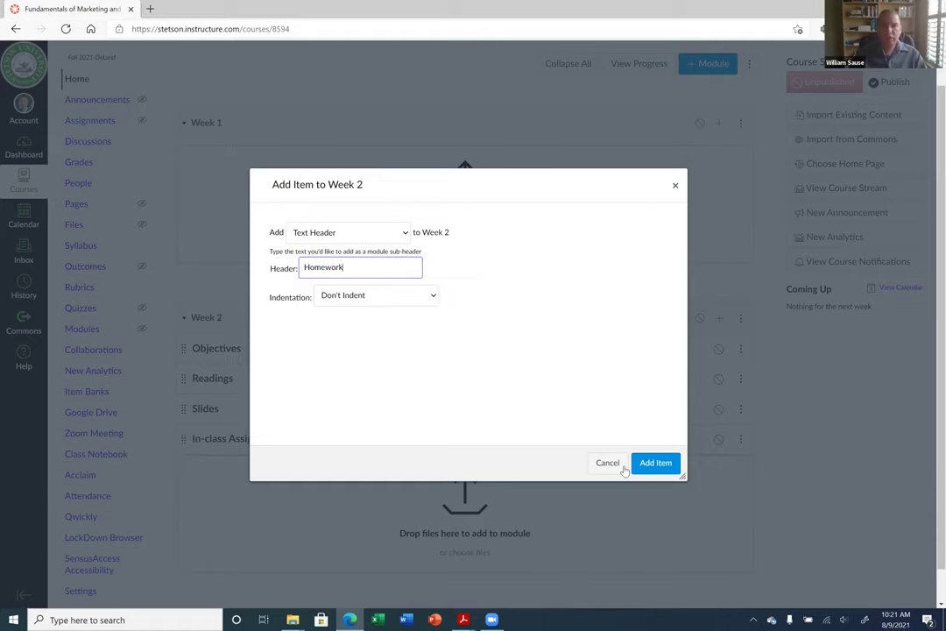
pyautogui.click(637, 465)
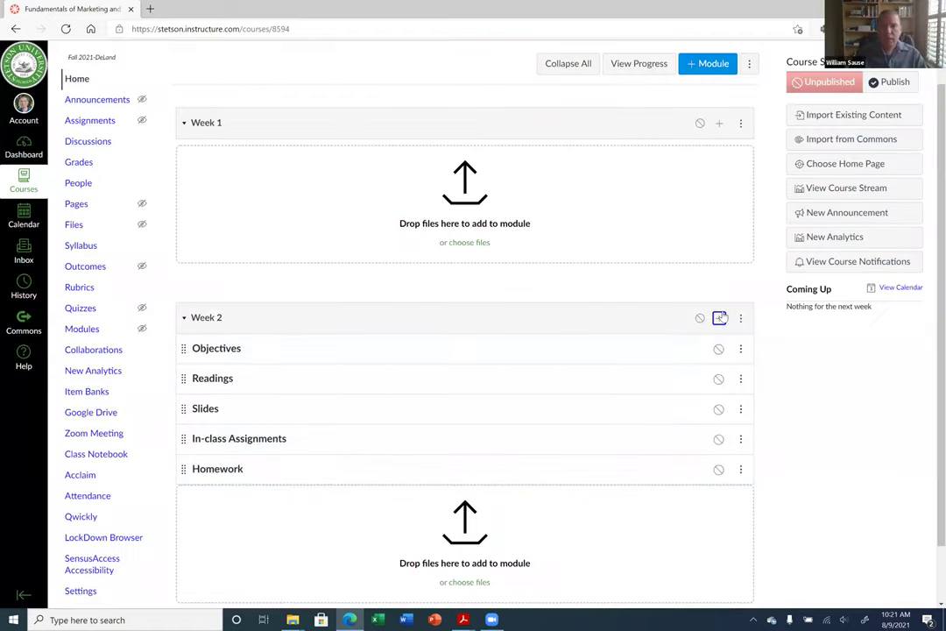
# Add a text header named Quiz to the Week 2 module without indentation.
pyautogui.click(719, 318)
pyautogui.click(359, 268)
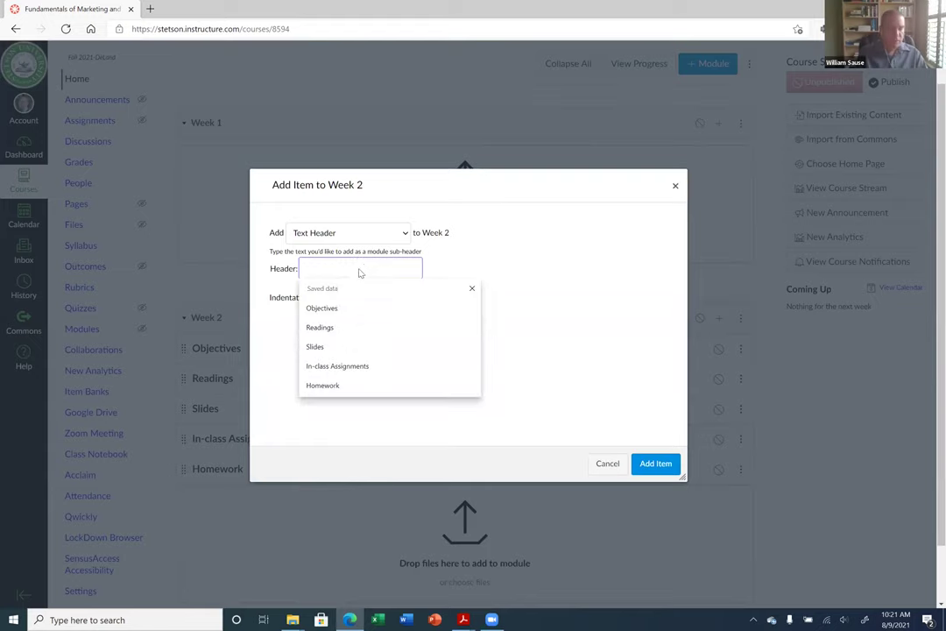
pyautogui.write('Quizzes')
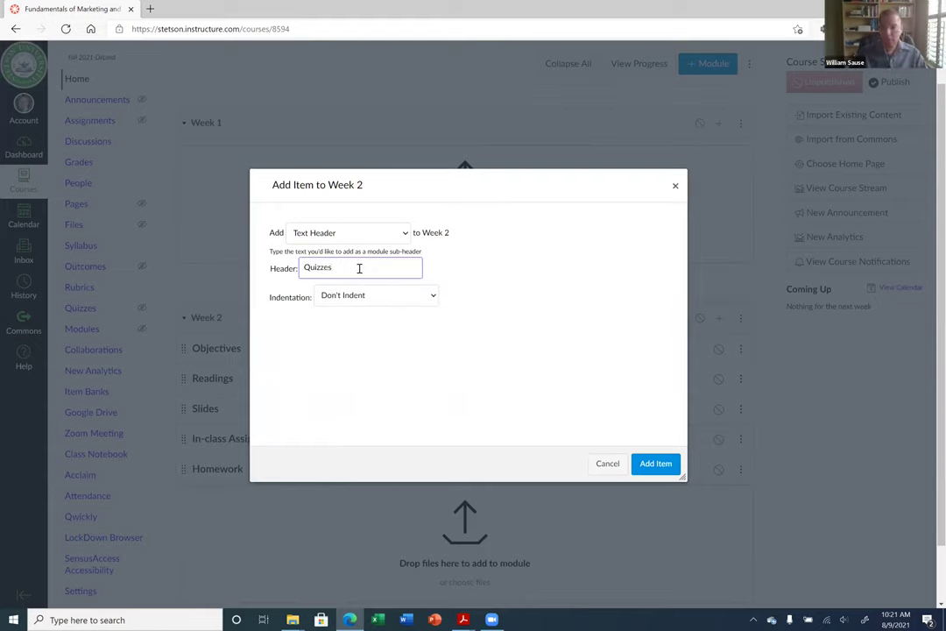
pyautogui.press('BackSpace')
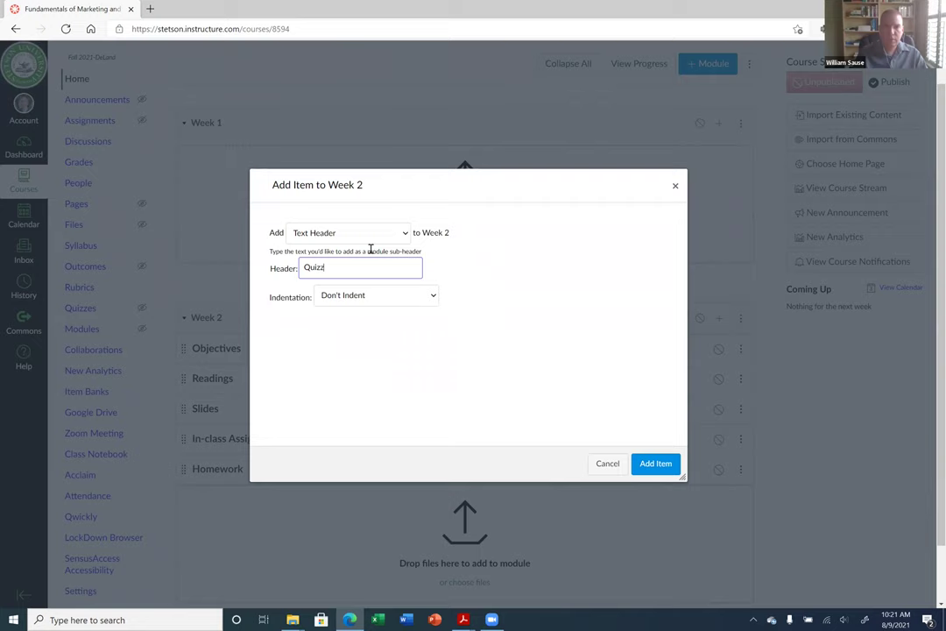
pyautogui.click(655, 462)
pyautogui.scroll(-2, 819, 482)
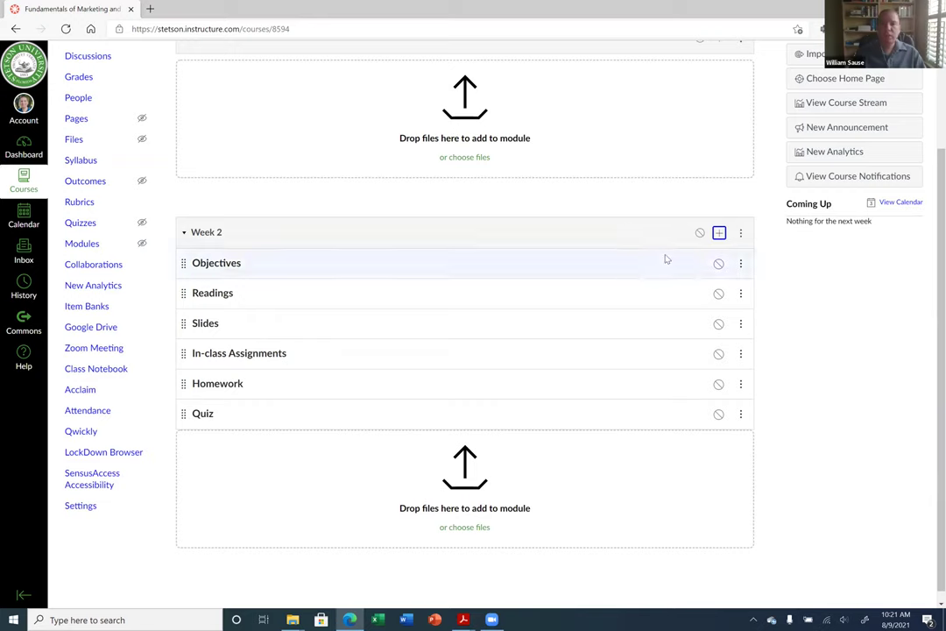
pyautogui.click(740, 235)
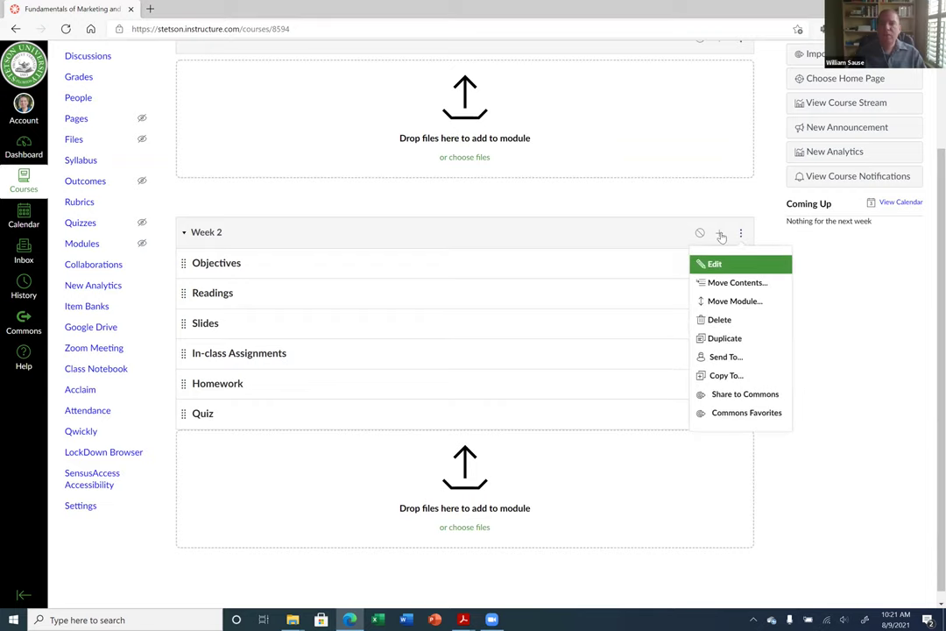
pyautogui.click(833, 261)
pyautogui.scroll(3, 858, 313)
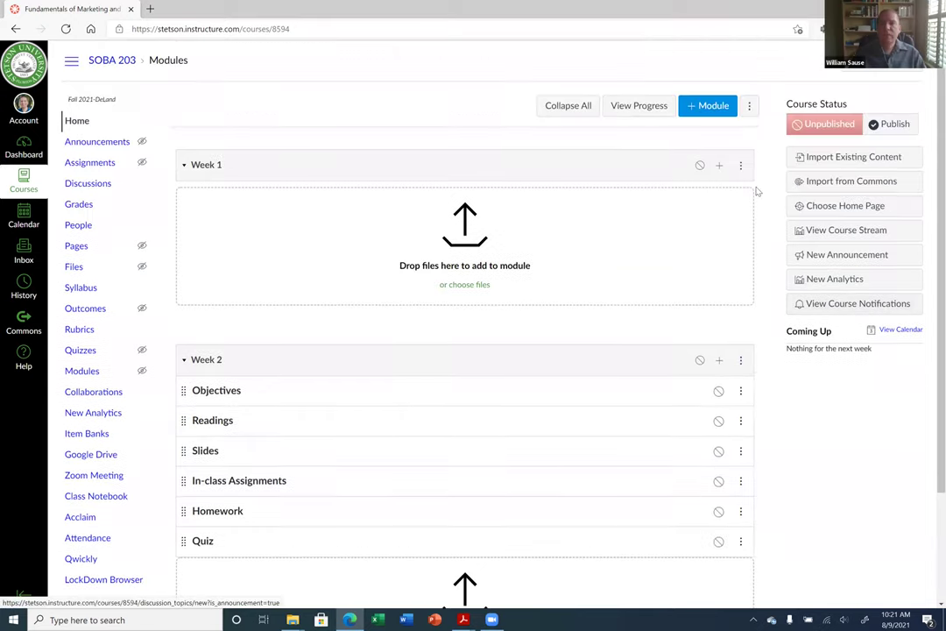
pyautogui.click(747, 106)
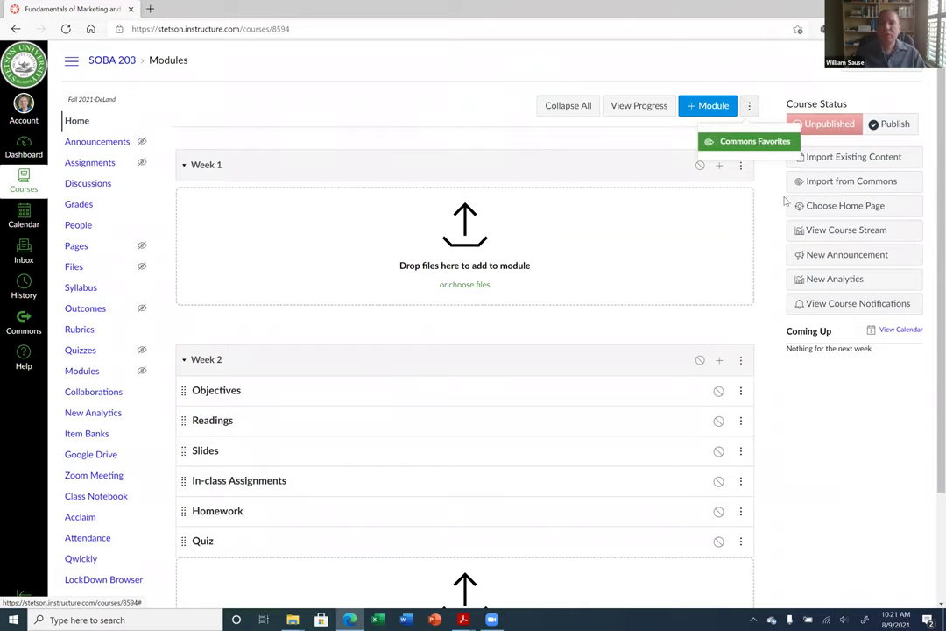
pyautogui.click(829, 426)
# Duplicate the Week 2 module with its text headers and rename the copy Week 3.
pyautogui.scroll(-1, 762, 260)
pyautogui.scroll(-2, 761, 260)
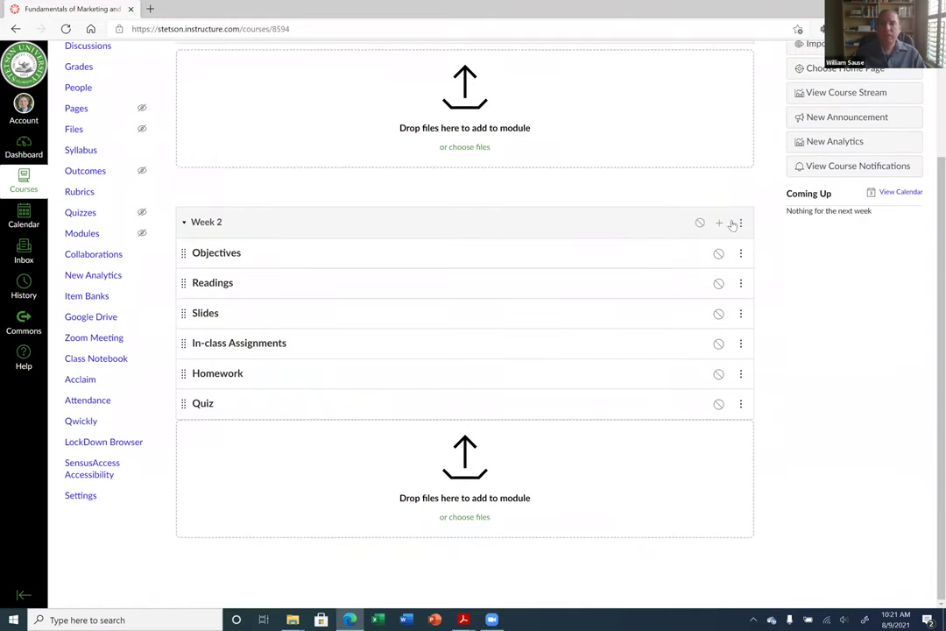
pyautogui.click(741, 224)
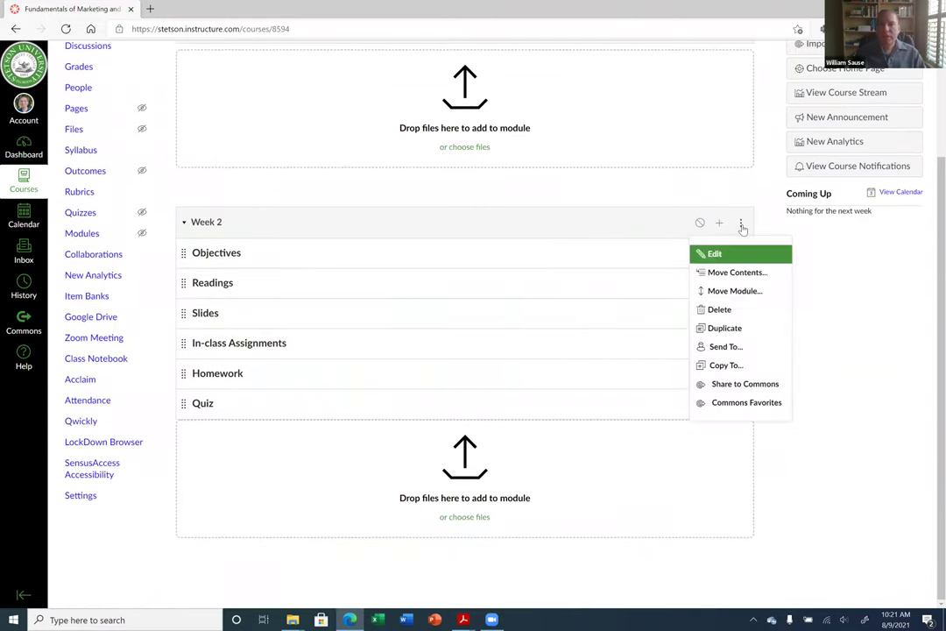
pyautogui.click(721, 330)
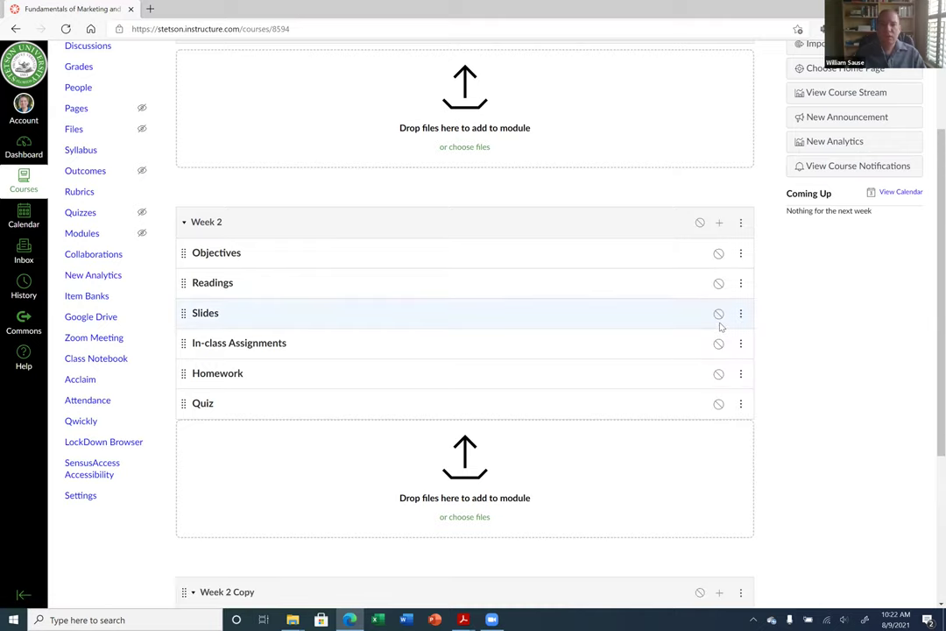
pyautogui.scroll(-3, 820, 368)
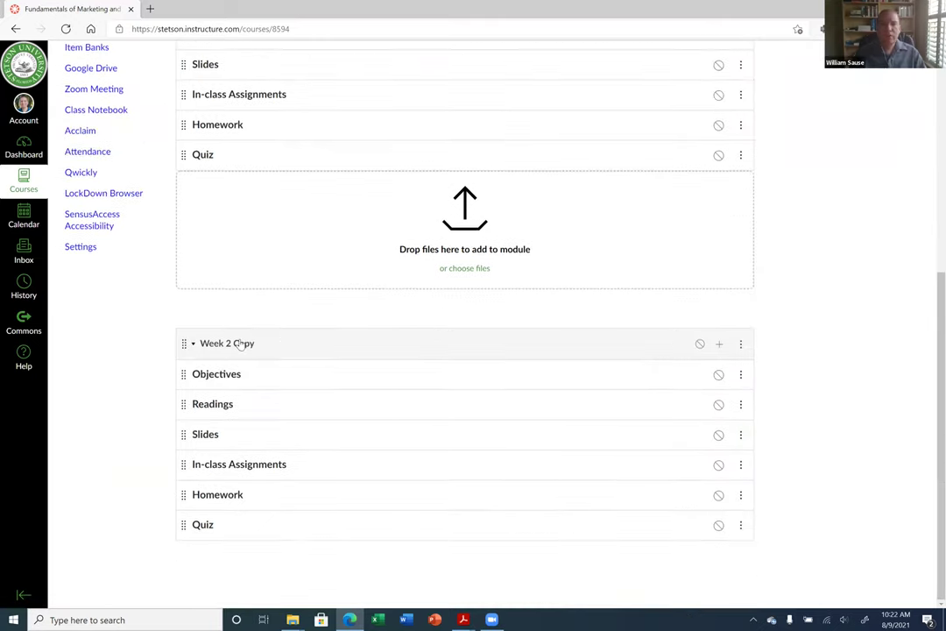
pyautogui.click(741, 347)
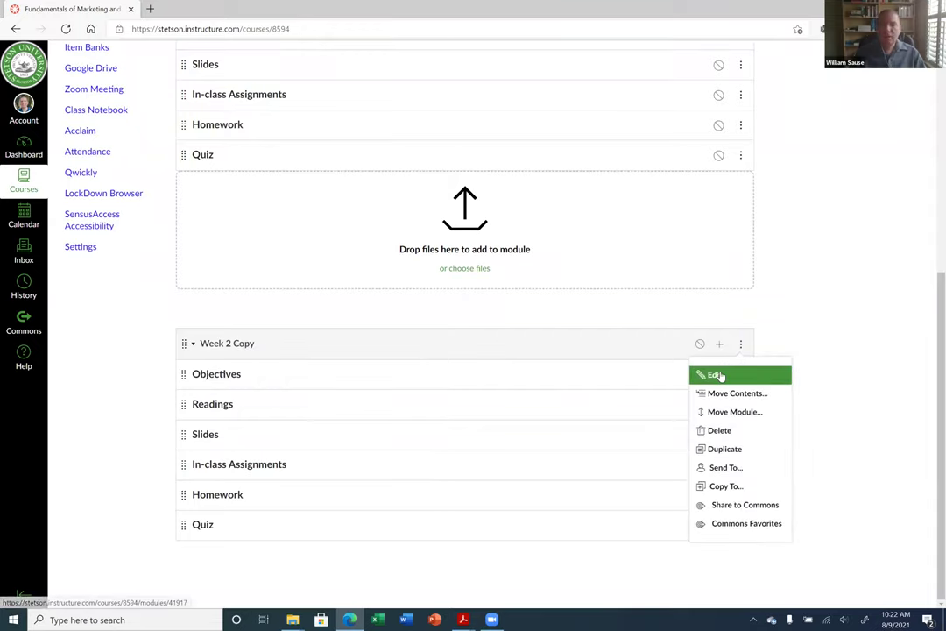
pyautogui.click(708, 374)
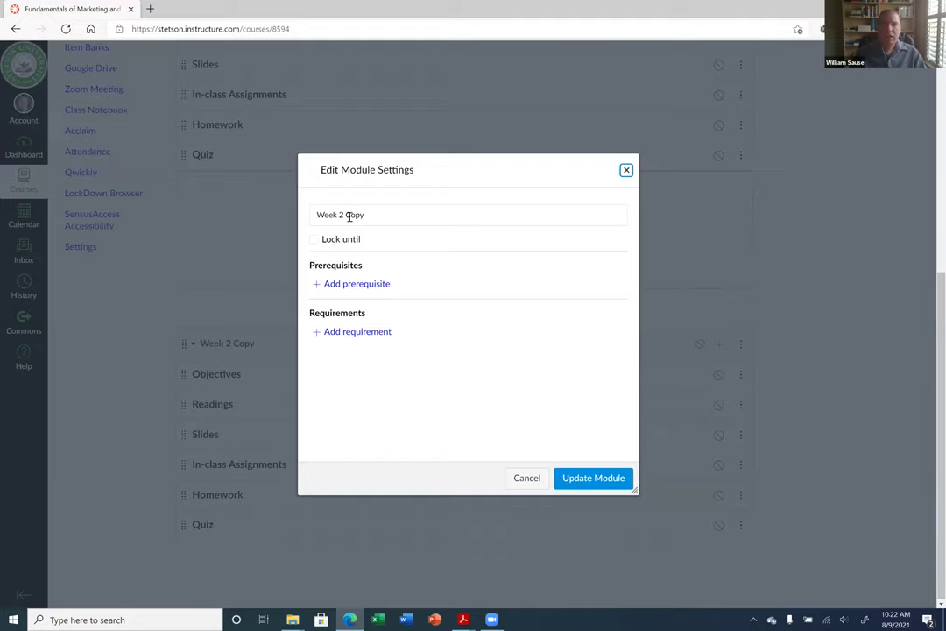
pyautogui.moveTo(340, 214); pyautogui.dragTo(393, 207)
pyautogui.write('3')
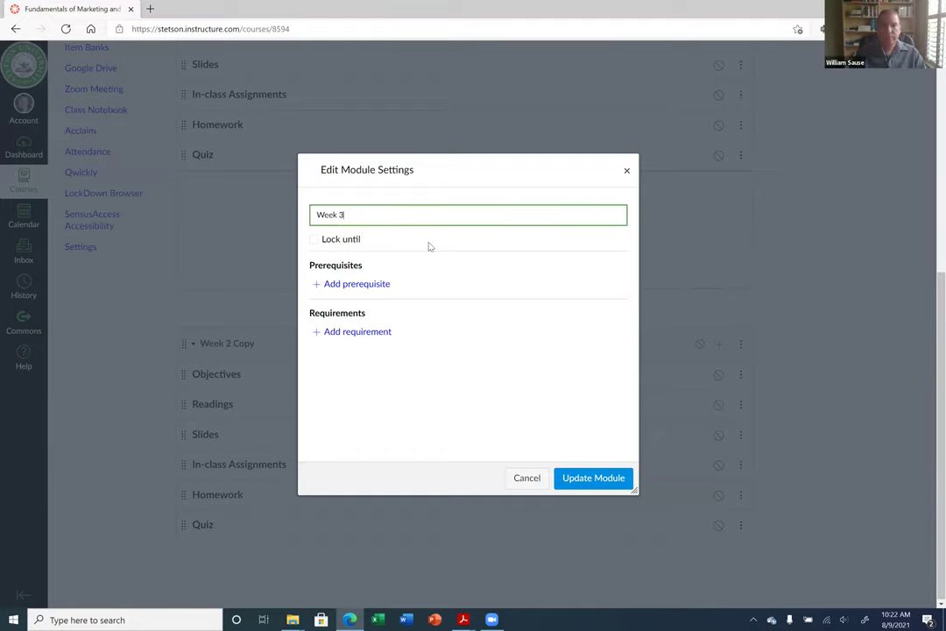
pyautogui.click(592, 481)
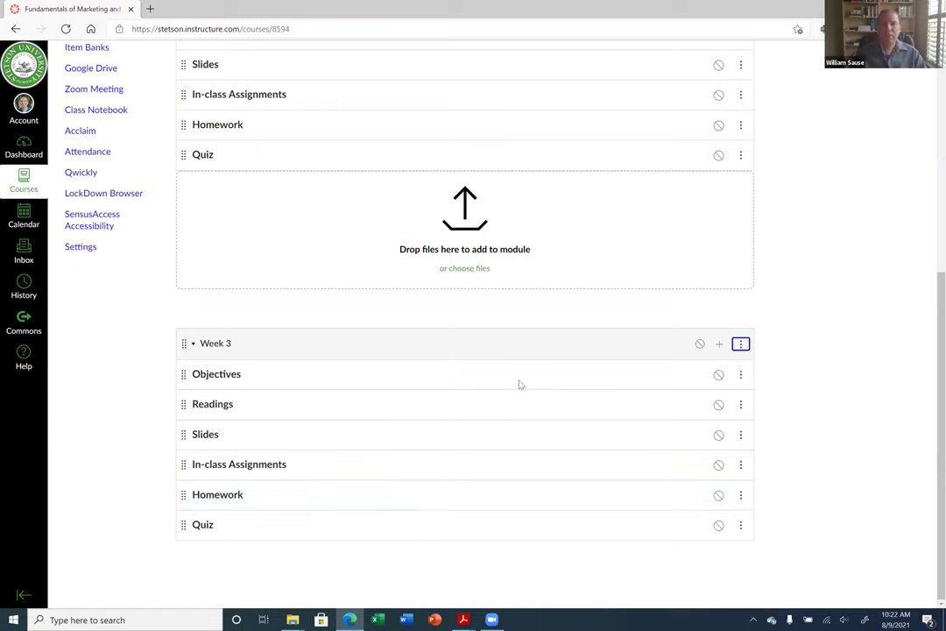
# Duplicate the Week 3 module with its text headers and rename the copy Week 4.
pyautogui.click(738, 343)
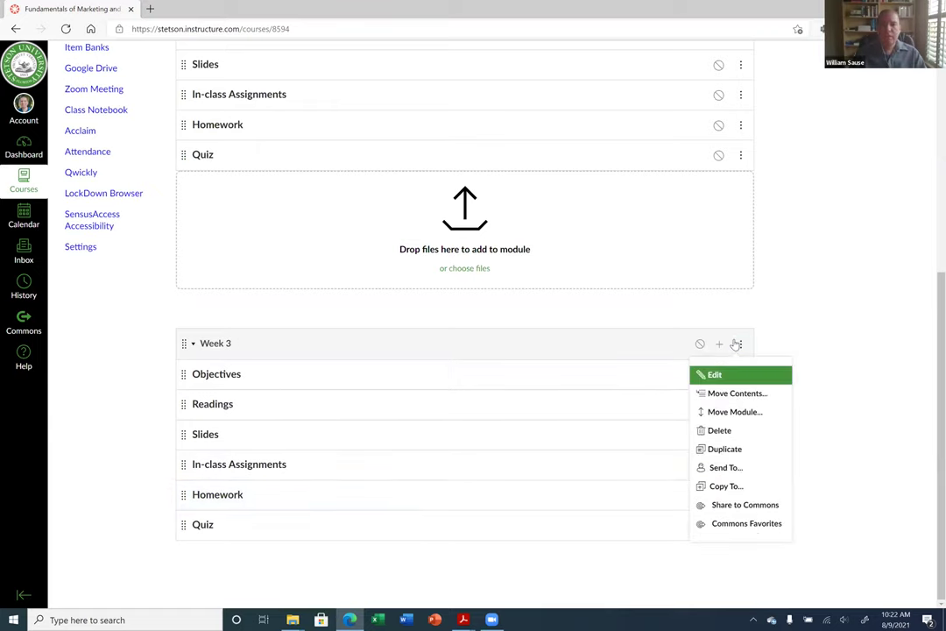
pyautogui.click(733, 449)
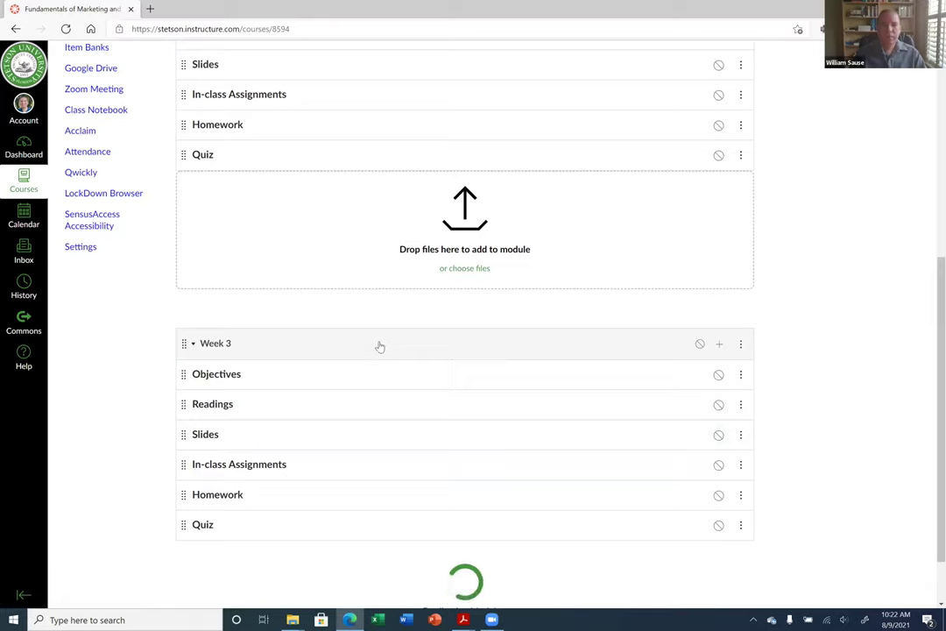
pyautogui.scroll(-3, 418, 382)
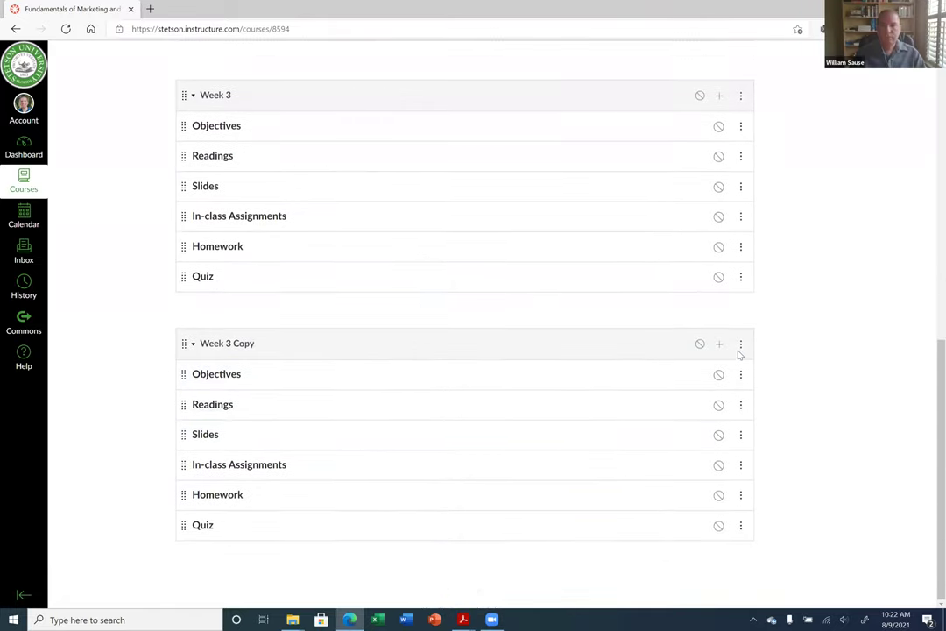
pyautogui.click(738, 347)
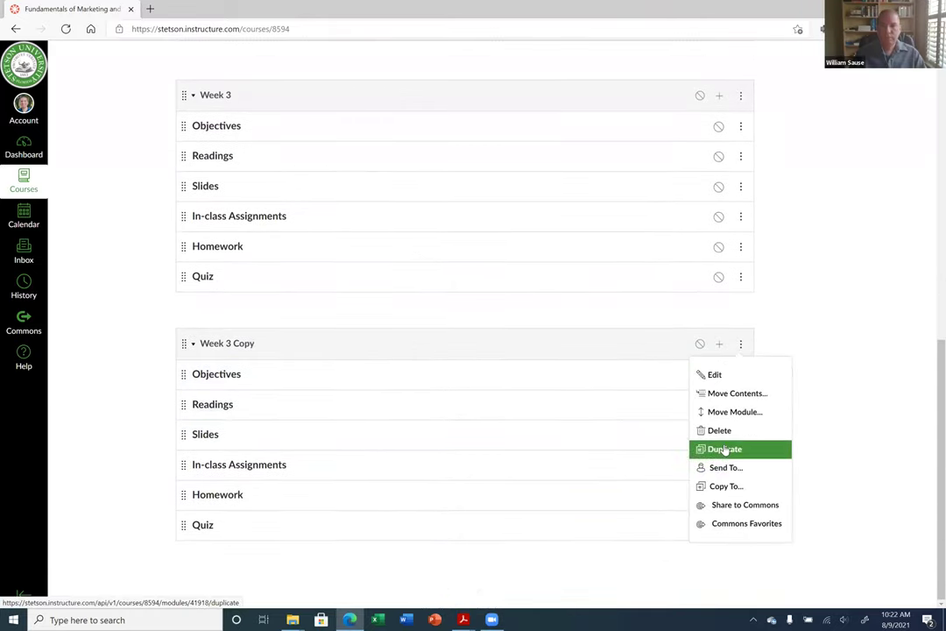
pyautogui.click(716, 375)
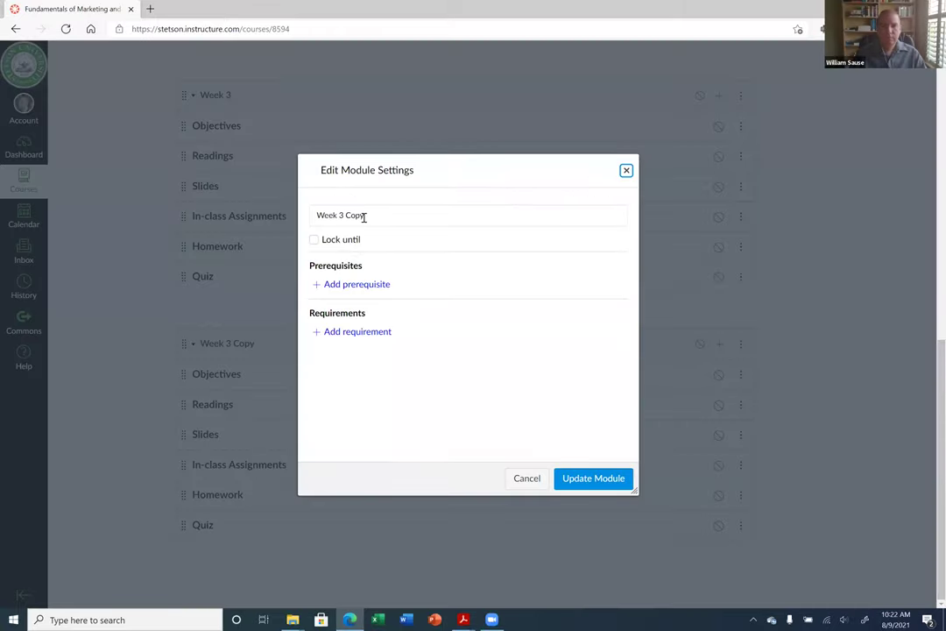
pyautogui.press('BackSpace')
pyautogui.press('BackSpace')
pyautogui.press('BackSpace')
pyautogui.press('BackSpace')
pyautogui.press('BackSpace')
pyautogui.press('BackSpace')
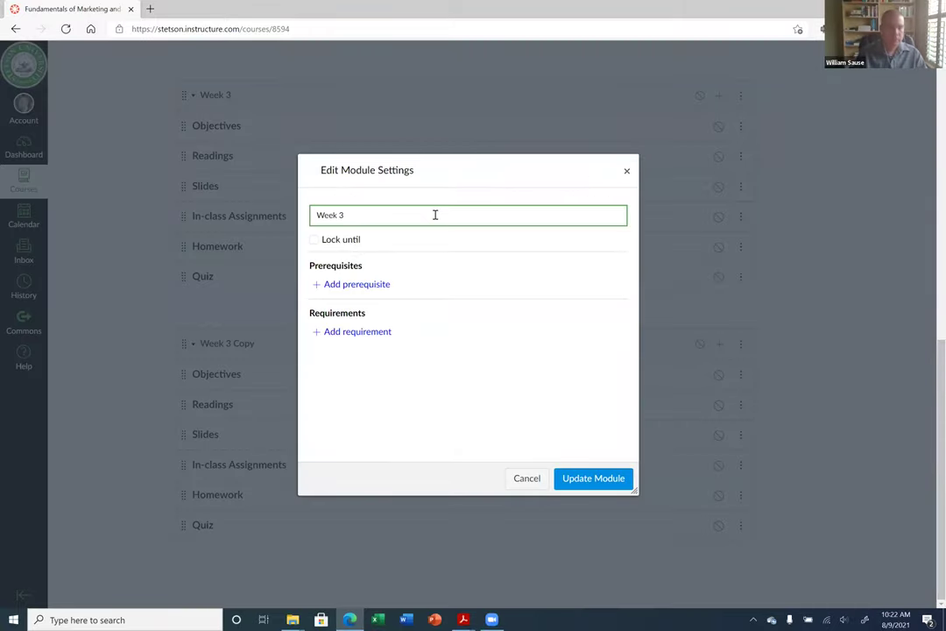
pyautogui.write('4')
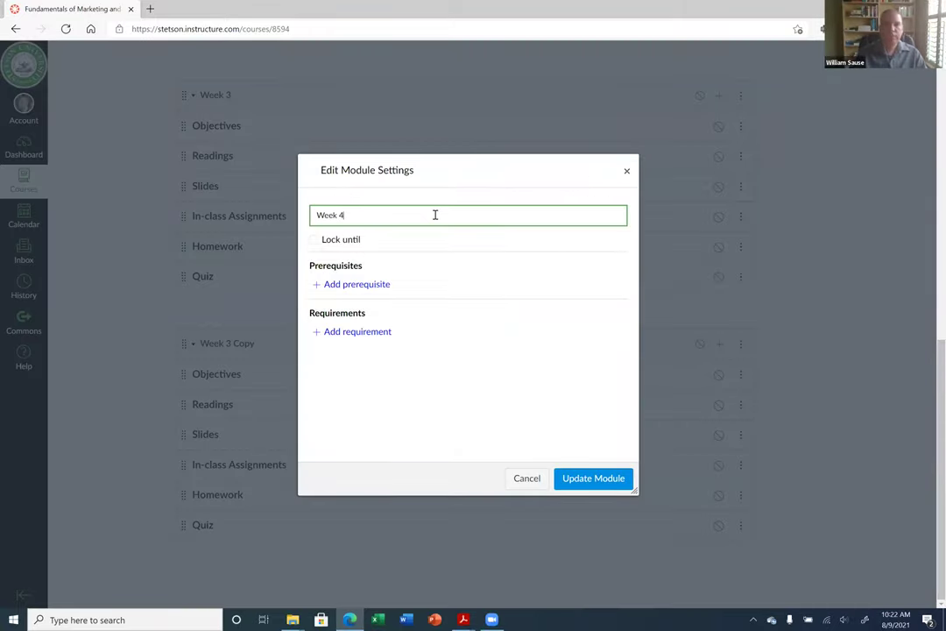
pyautogui.click(595, 479)
# Try to move the Week 3 module higher in the module order.
pyautogui.scroll(3, 423, 379)
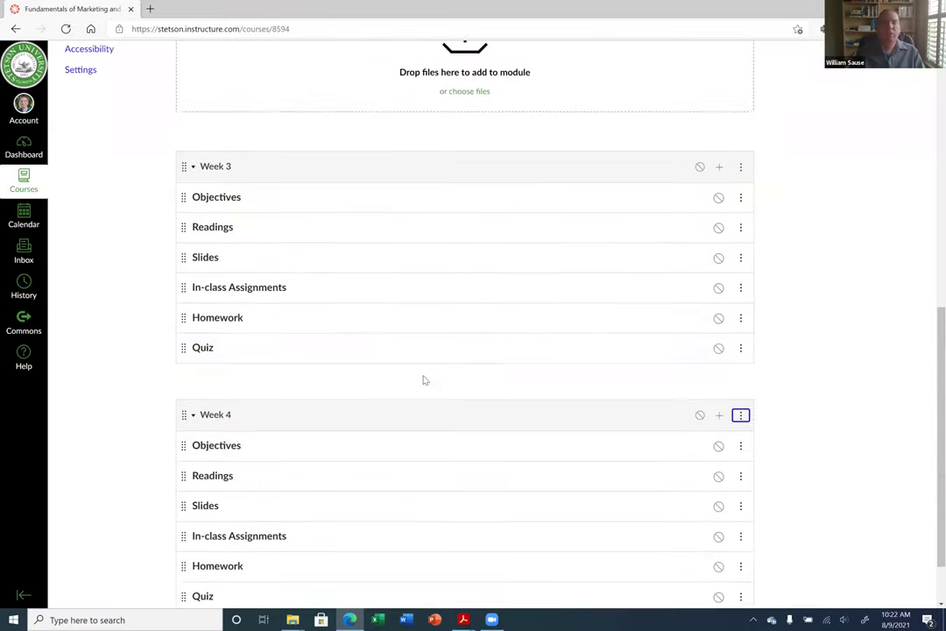
pyautogui.scroll(2, 424, 376)
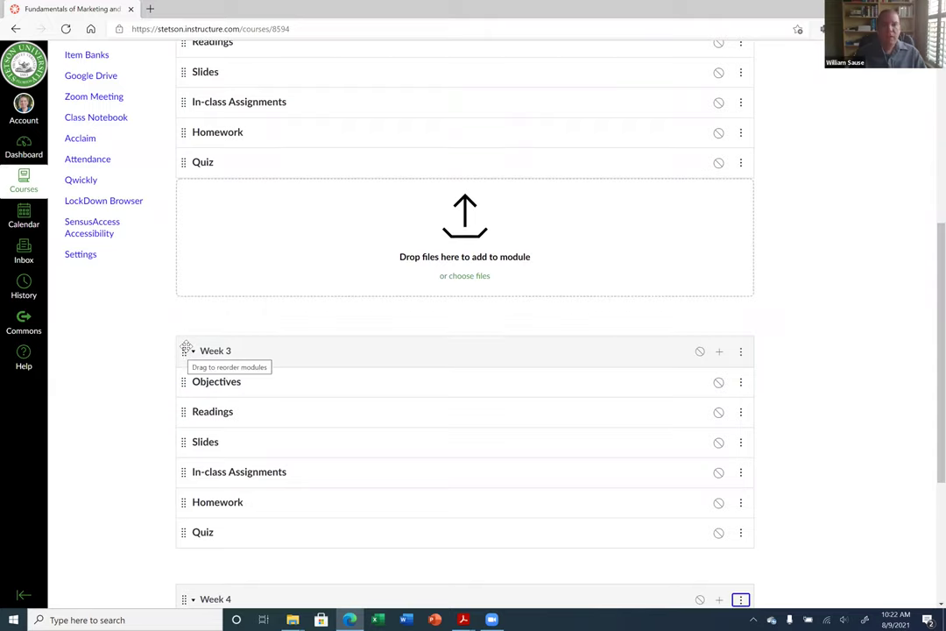
pyautogui.moveTo(182, 351); pyautogui.dragTo(235, 163)
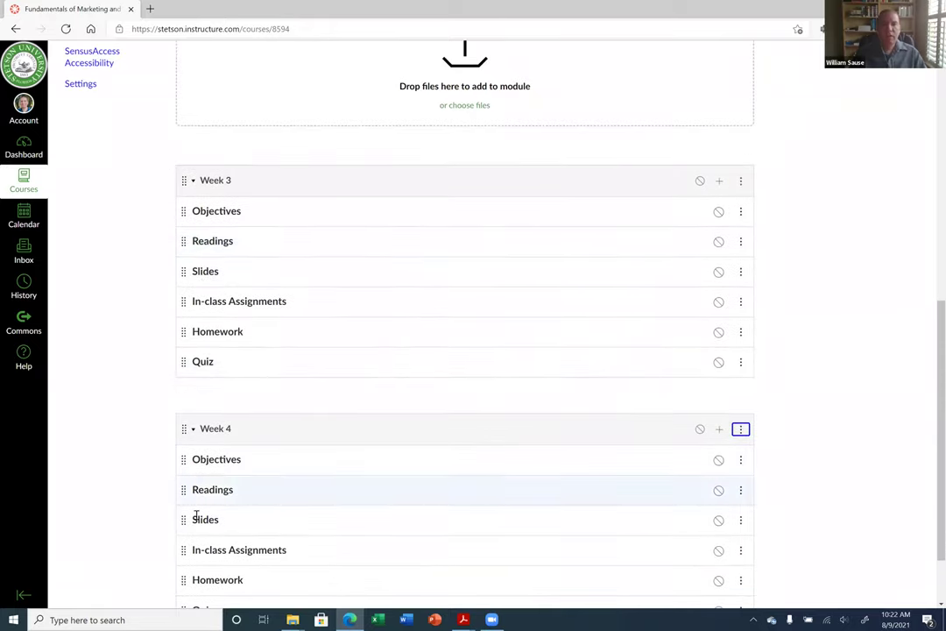
pyautogui.scroll(4, 219, 365)
pyautogui.scroll(3, 219, 365)
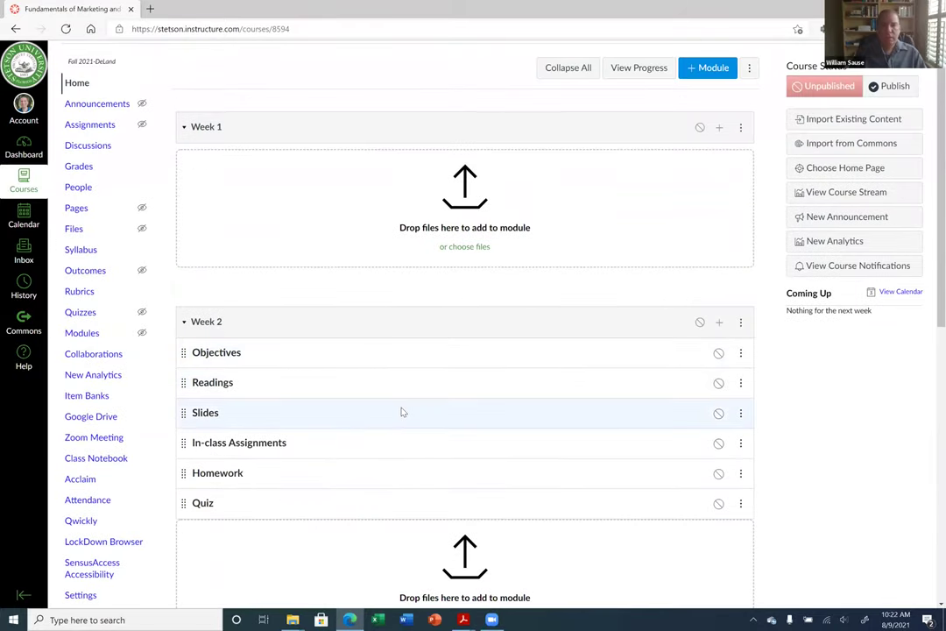
pyautogui.scroll(-6, 402, 406)
pyautogui.scroll(4, 401, 402)
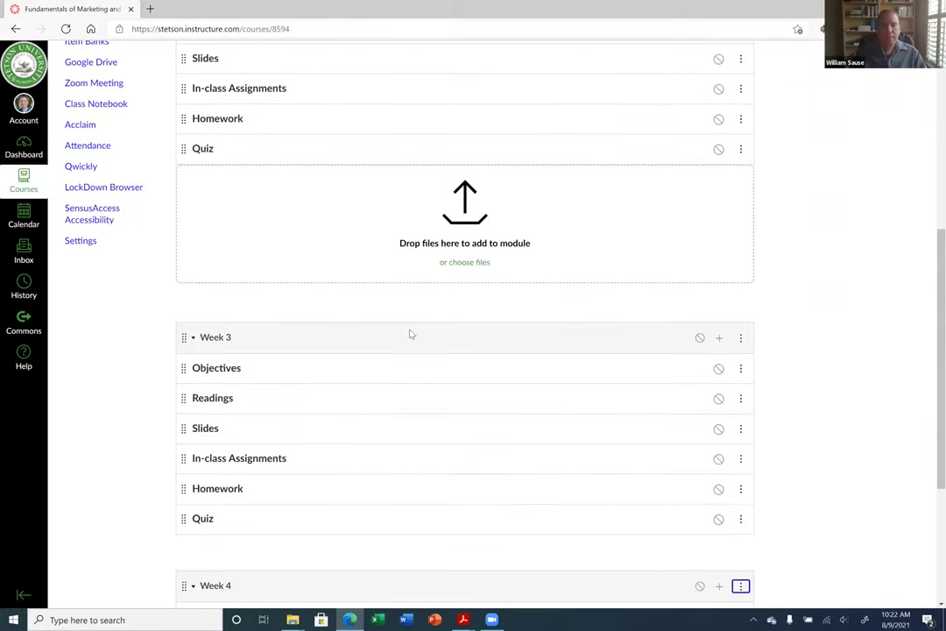
pyautogui.scroll(2, 293, 416)
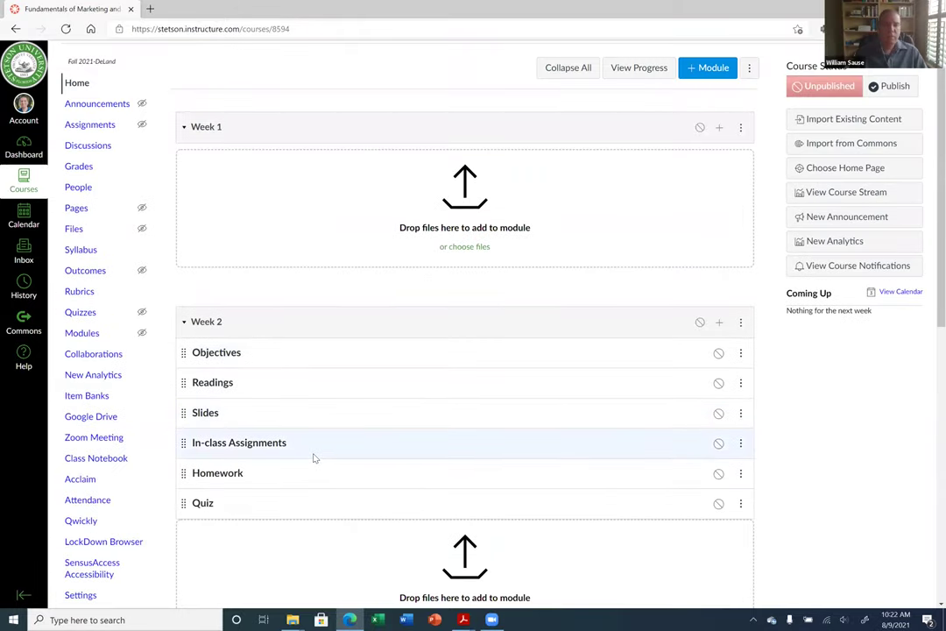
# Review the Week 1 to Week 4 modules and their text headers on the course home page.
pyautogui.scroll(-2, 314, 456)
pyautogui.scroll(-4, 313, 455)
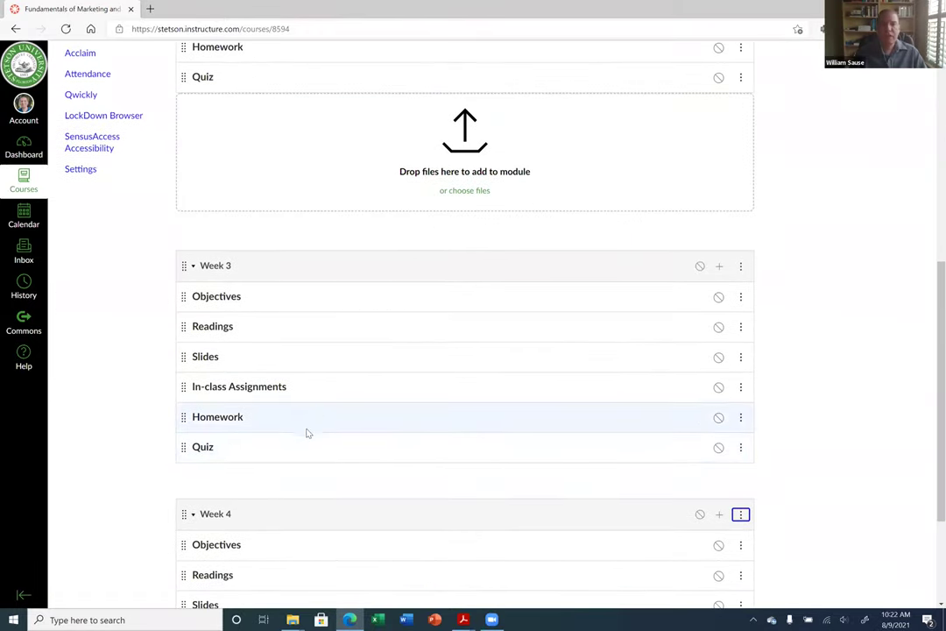
pyautogui.scroll(2, 308, 421)
pyautogui.scroll(3, 308, 414)
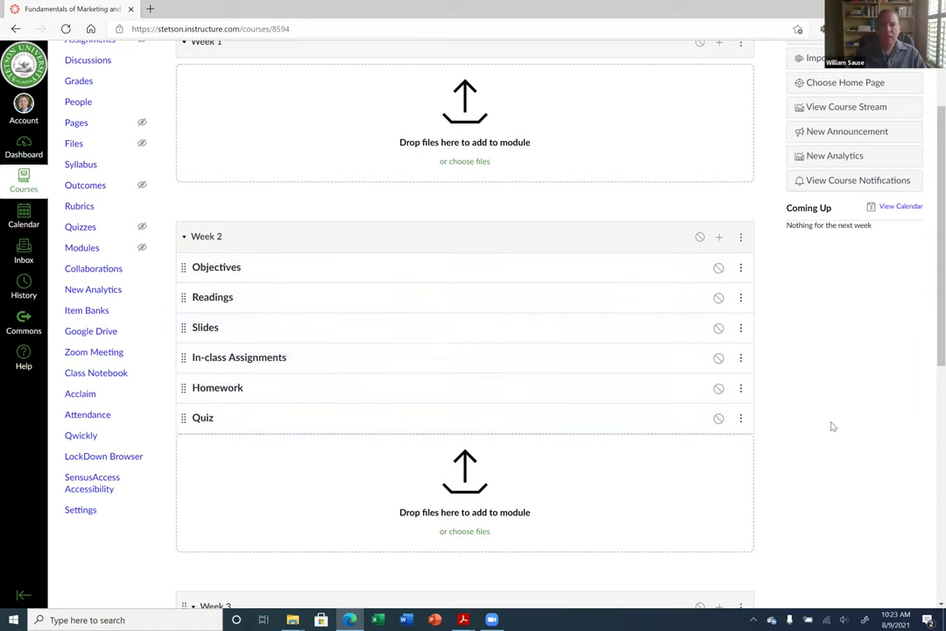
pyautogui.scroll(3, 823, 424)
pyautogui.scroll(-2, 384, 310)
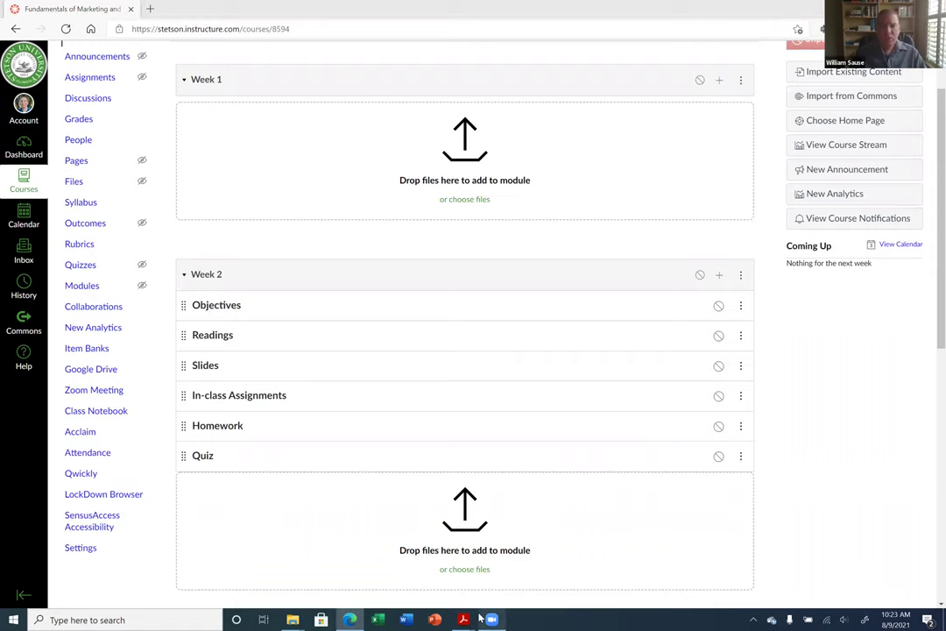
# Switch to Canvas Workshop.pdf in Acrobat Reader and read from Organizing your course with Modules to Enhancing your course with Pages.
pyautogui.moveTo(465, 619)
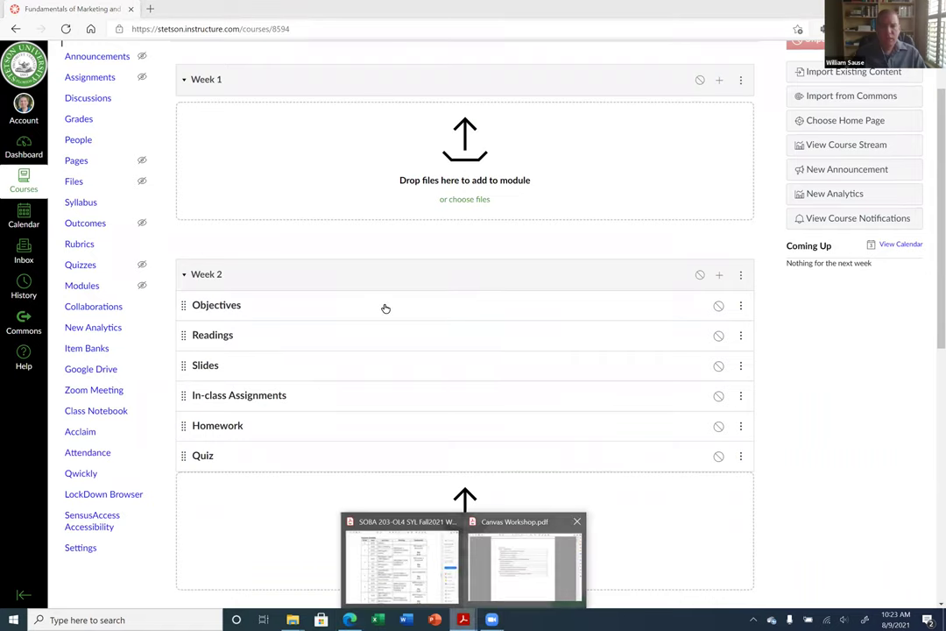
pyautogui.click(523, 561)
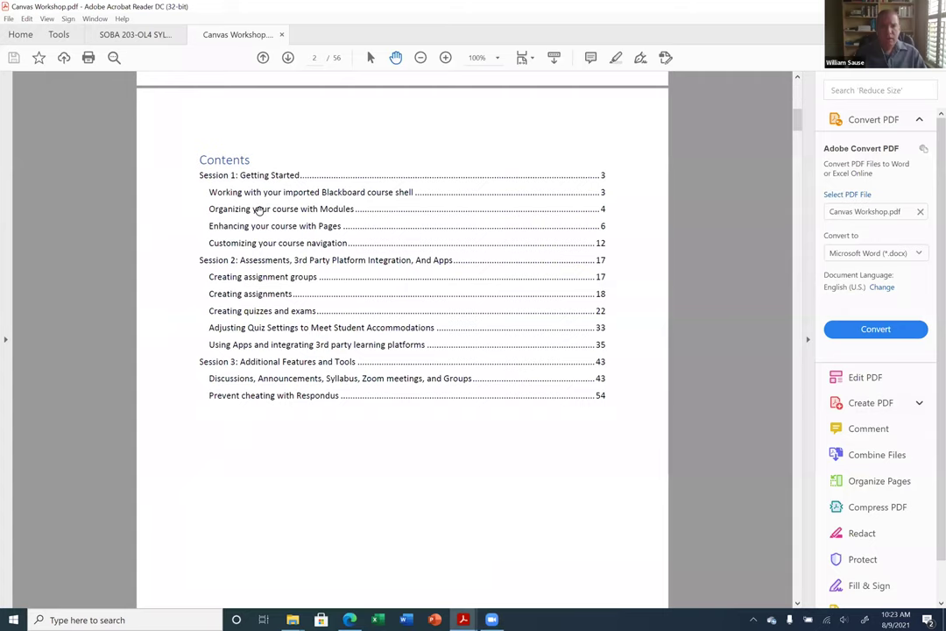
pyautogui.click(260, 212)
pyautogui.scroll(-1, 402, 326)
pyautogui.scroll(-10, 426, 313)
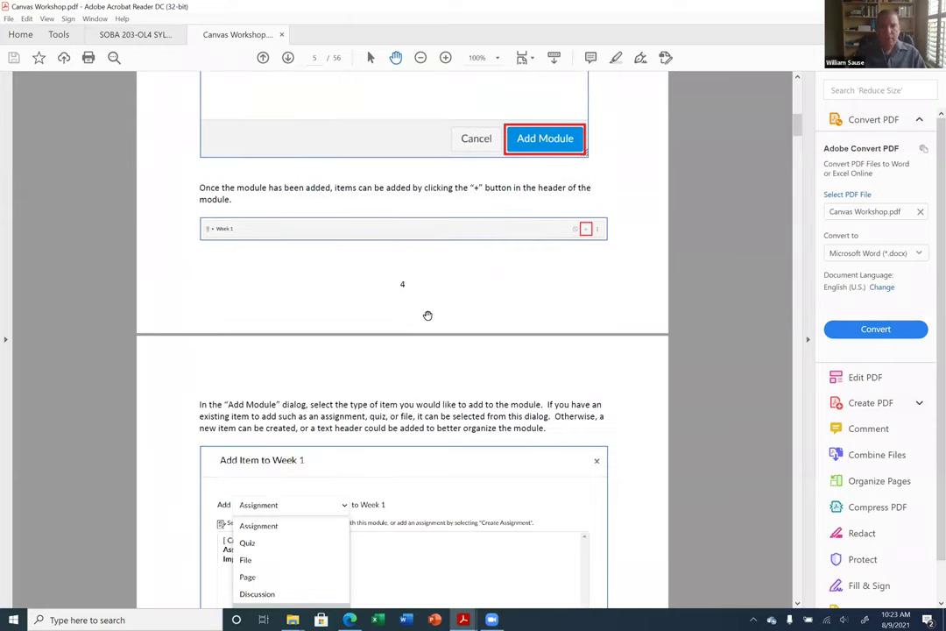
pyautogui.scroll(-15, 750, 222)
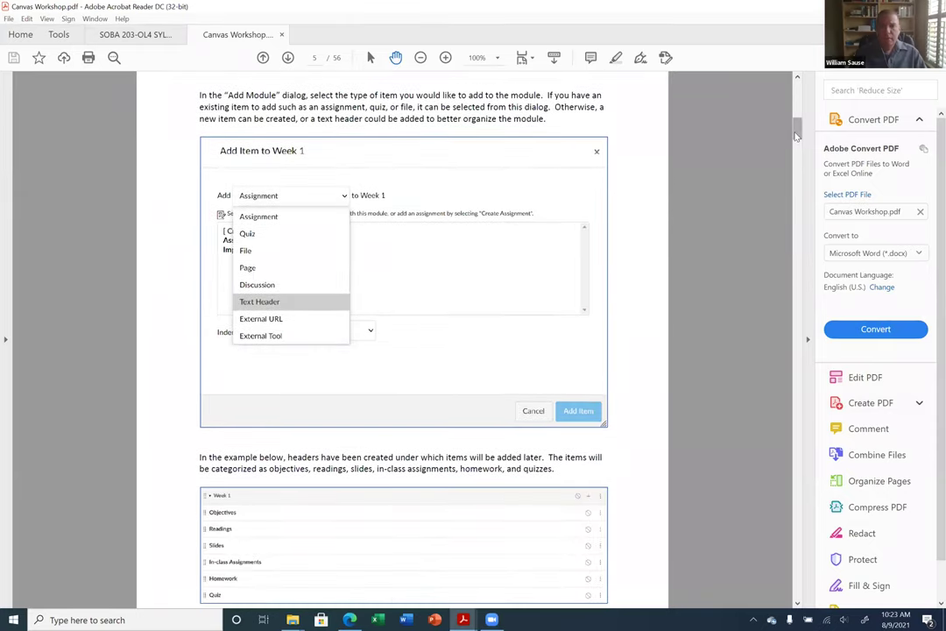
pyautogui.scroll(10, 557, 276)
pyautogui.scroll(2, 438, 271)
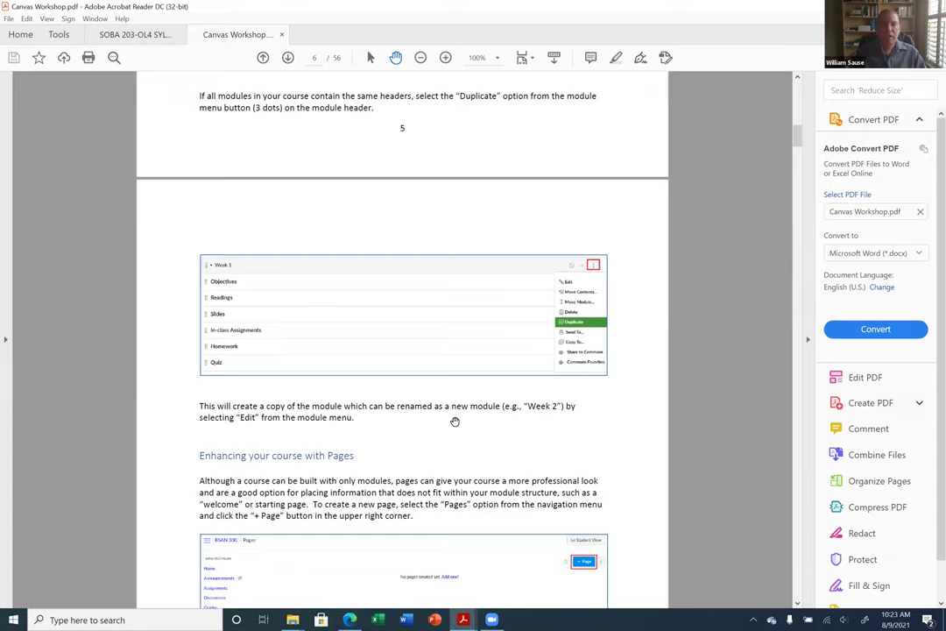
pyautogui.scroll(-2, 455, 422)
pyautogui.scroll(-1, 454, 420)
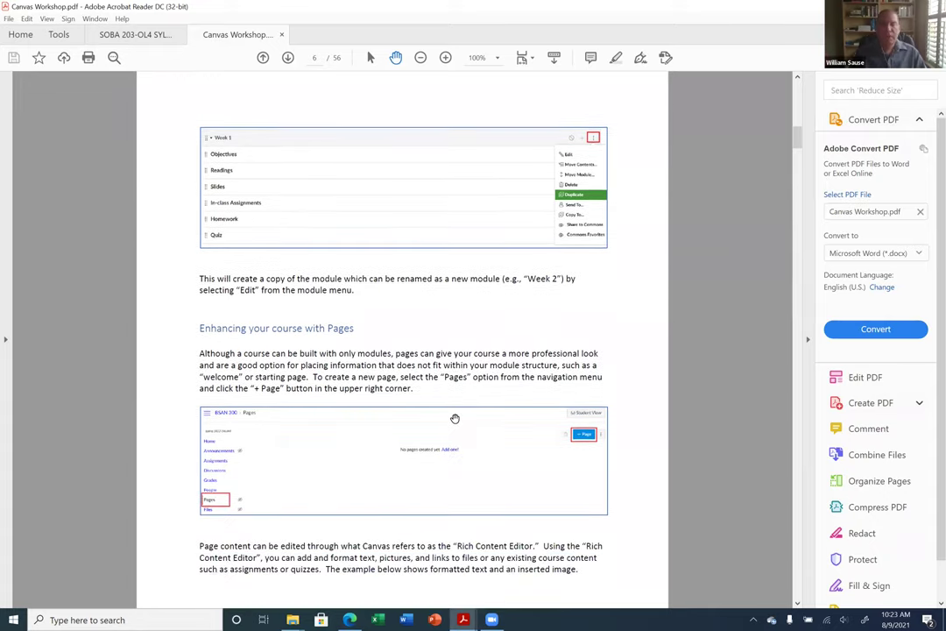
pyautogui.scroll(-1, 274, 281)
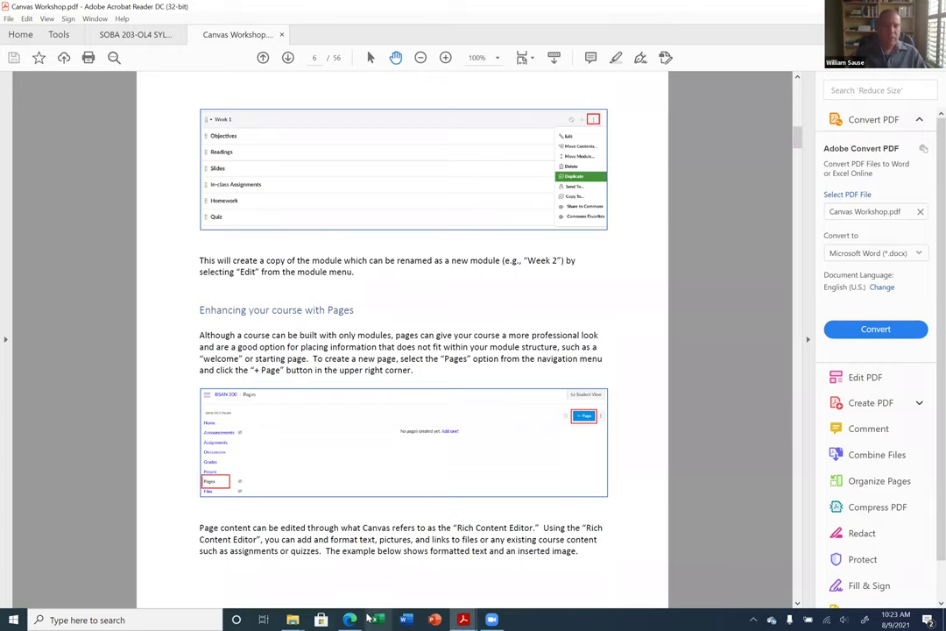
# Switch back to the SOBA 203 course in the browser and start a new page titled Welcome.
pyautogui.moveTo(355, 618)
pyautogui.click(381, 543)
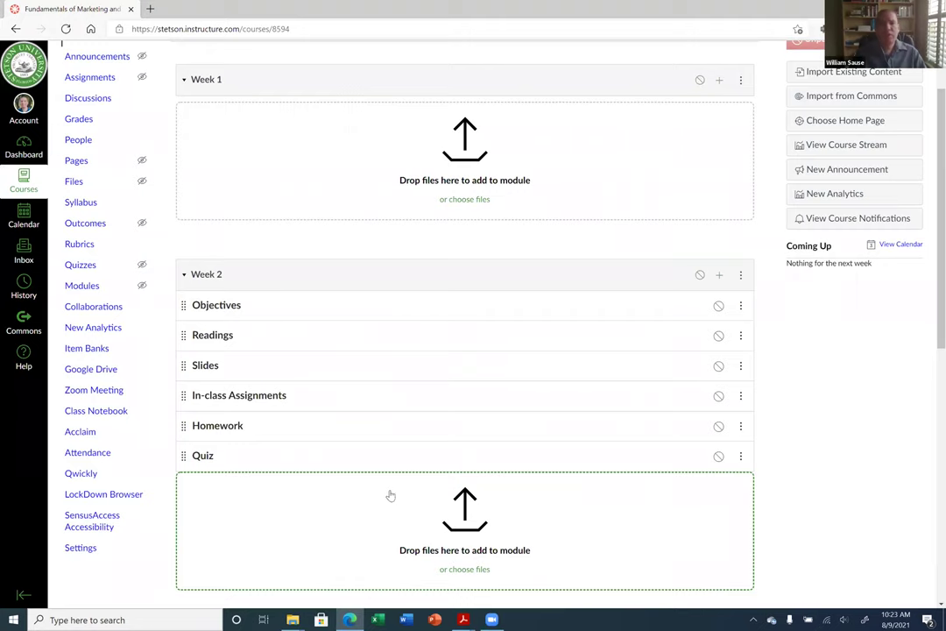
pyautogui.scroll(2, 408, 488)
pyautogui.scroll(-2, 408, 487)
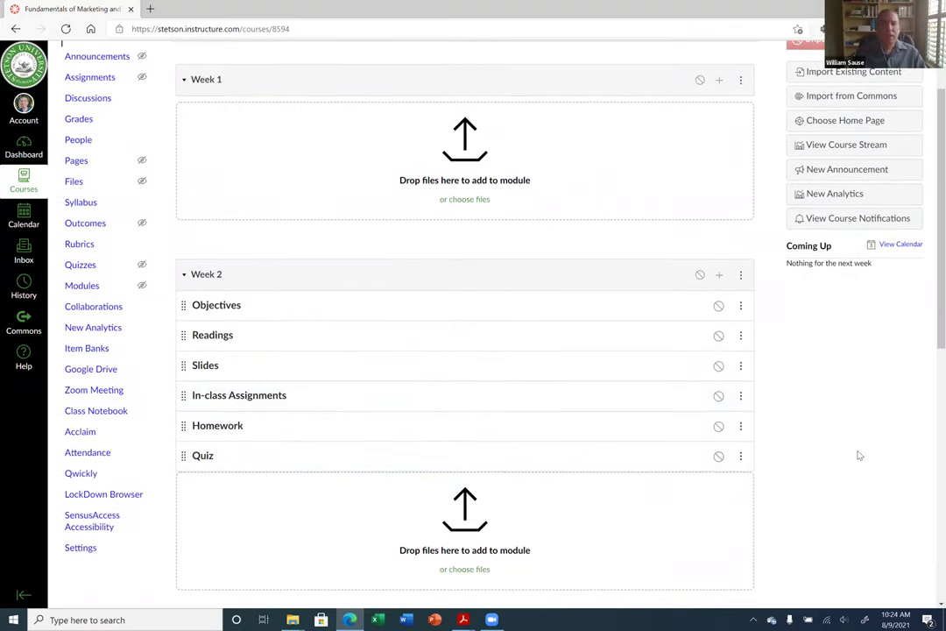
pyautogui.scroll(2, 849, 448)
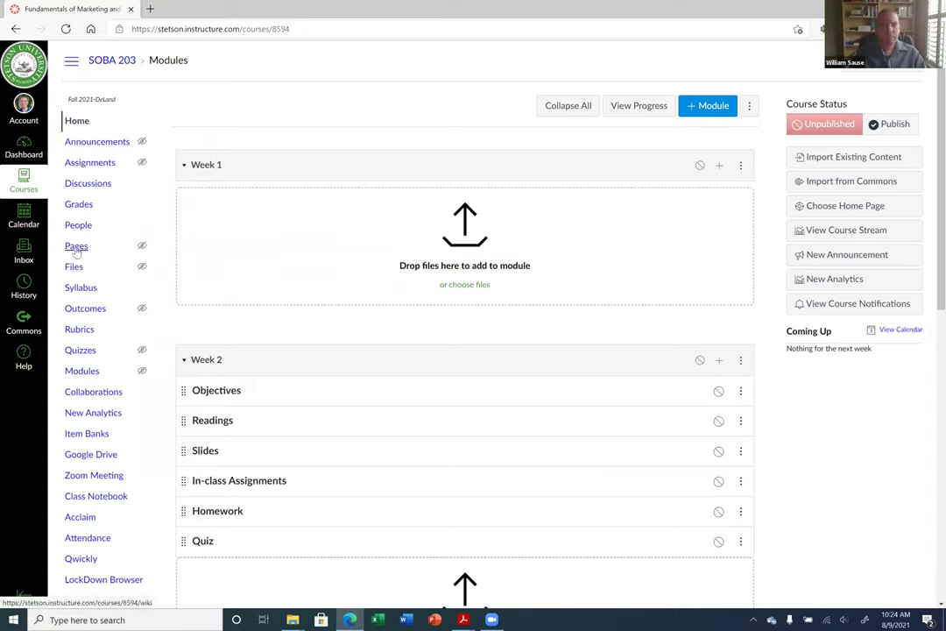
pyautogui.click(77, 247)
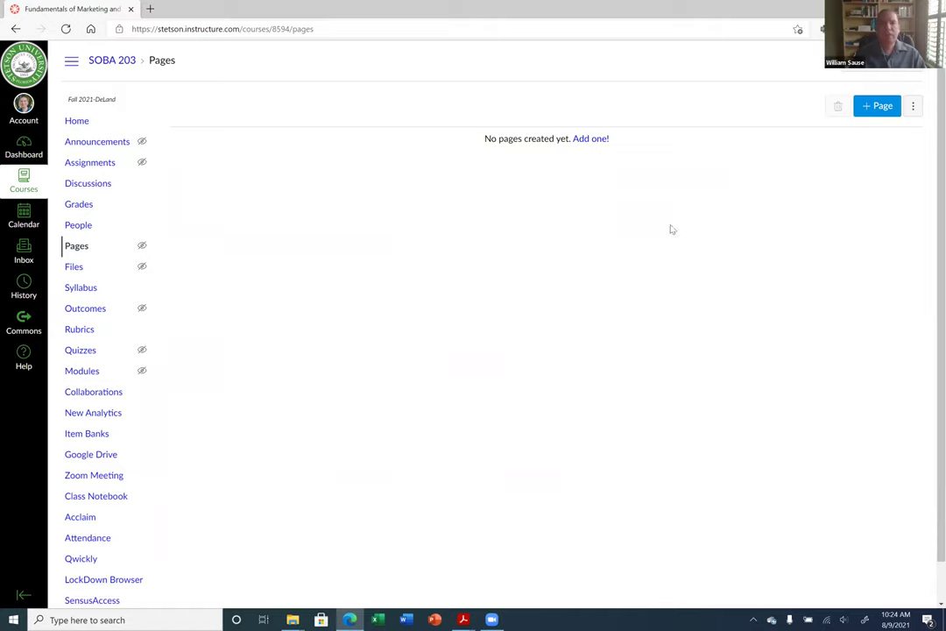
pyautogui.click(880, 107)
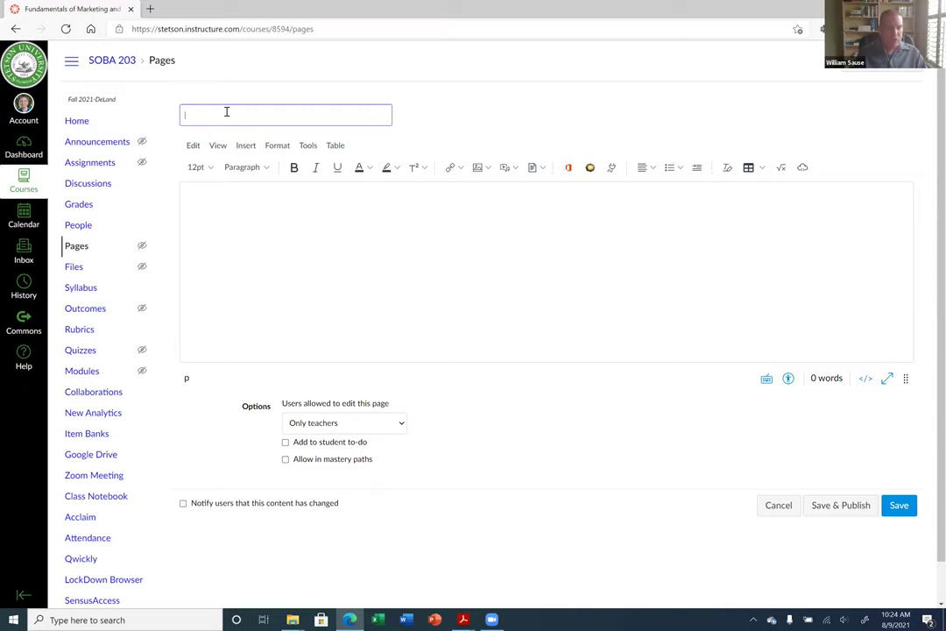
pyautogui.write('lcome')
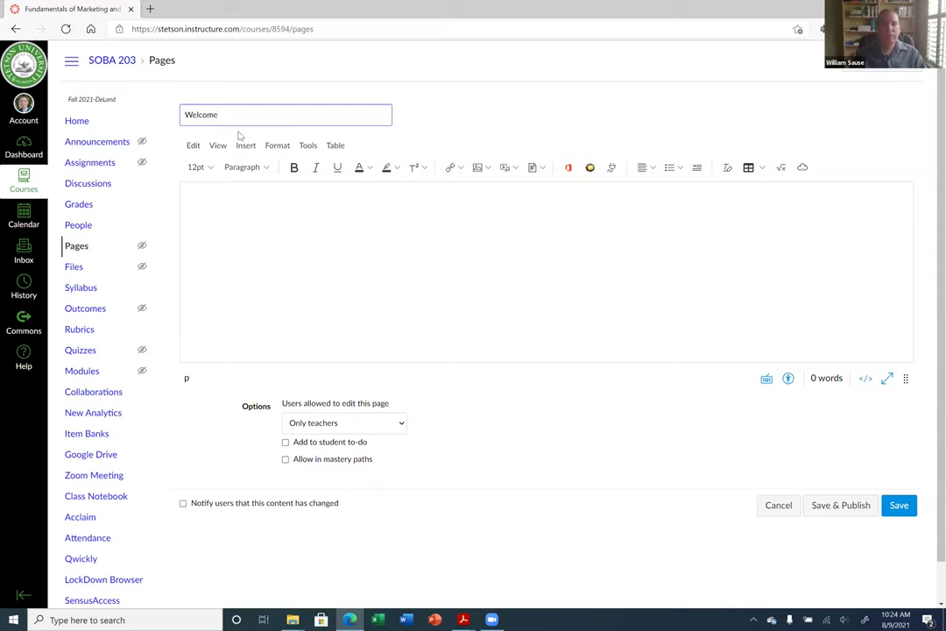
# Enter placeholder text in the body of the Welcome page and clear it again.
pyautogui.click(274, 224)
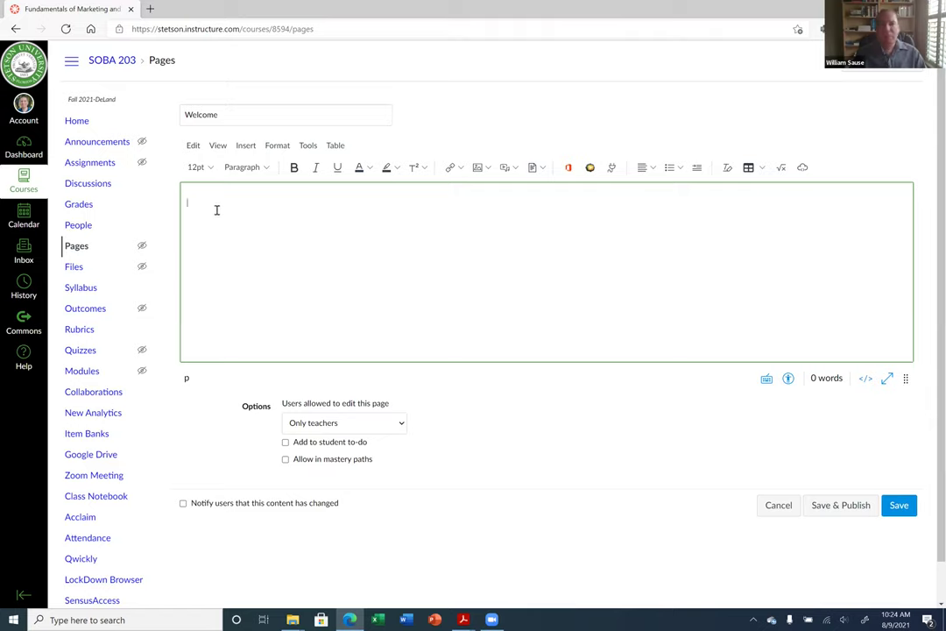
pyautogui.write('sadfsahgdjfkjsd')
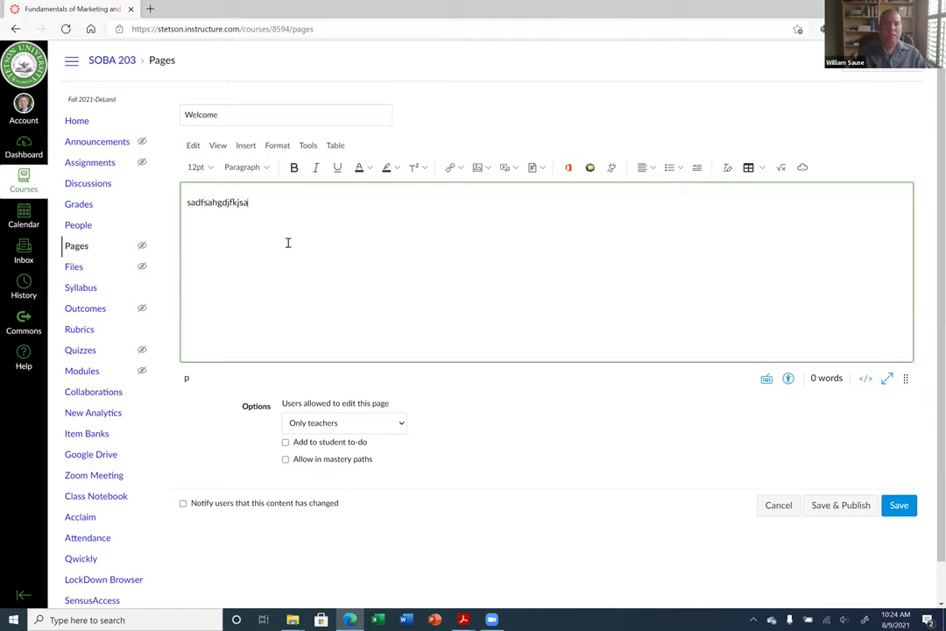
pyautogui.press('BackSpace')
pyautogui.press('BackSpace')
pyautogui.press('BackSpace')
pyautogui.press('BackSpace')
pyautogui.hotkey('ctrl', 'a')
pyautogui.press('BackSpace')
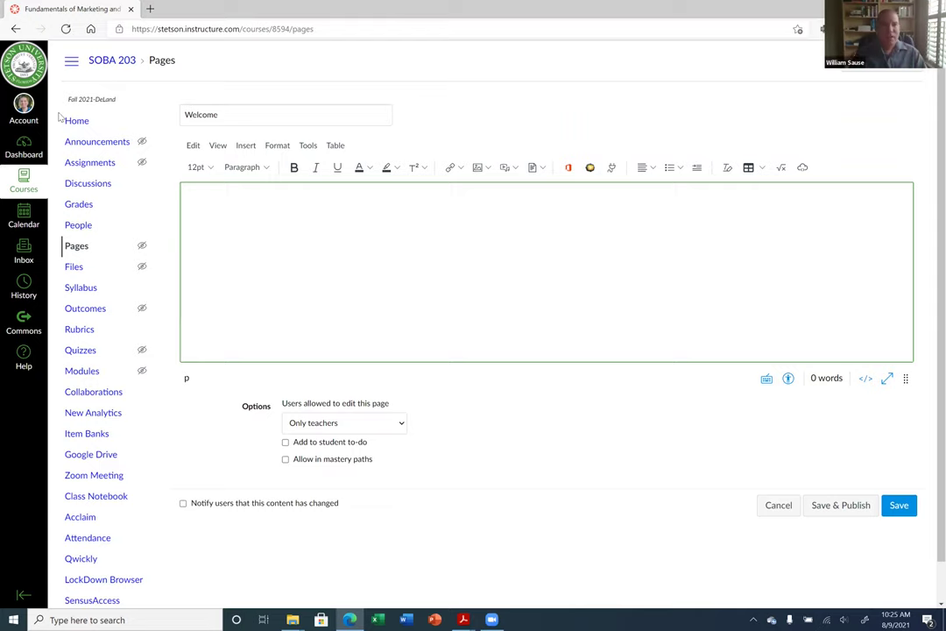
# Leave the Welcome page without saving and open the Growing With Canvas (Teacher Training) course to examine its home page.
pyautogui.click(27, 151)
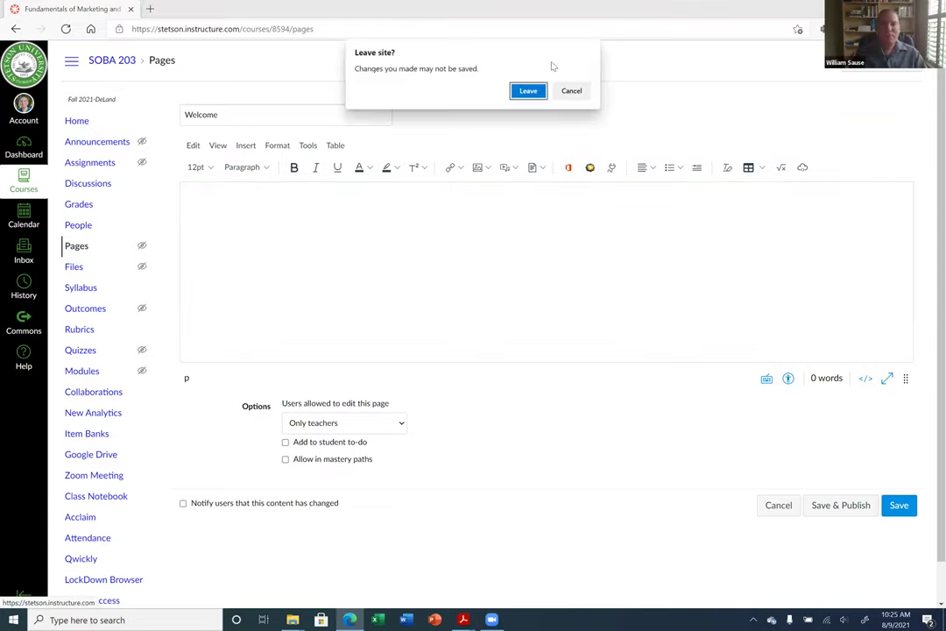
pyautogui.click(534, 91)
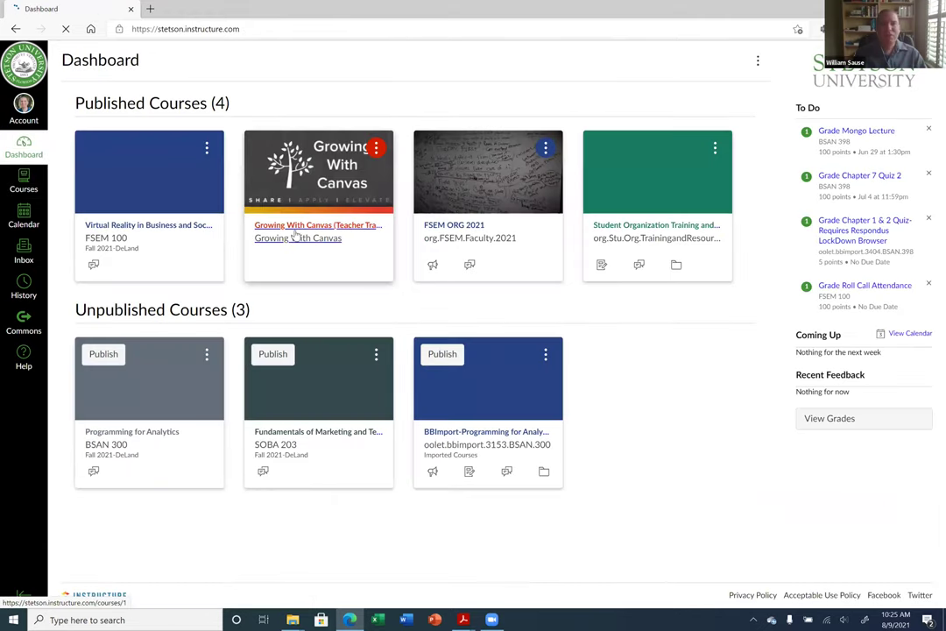
pyautogui.click(302, 230)
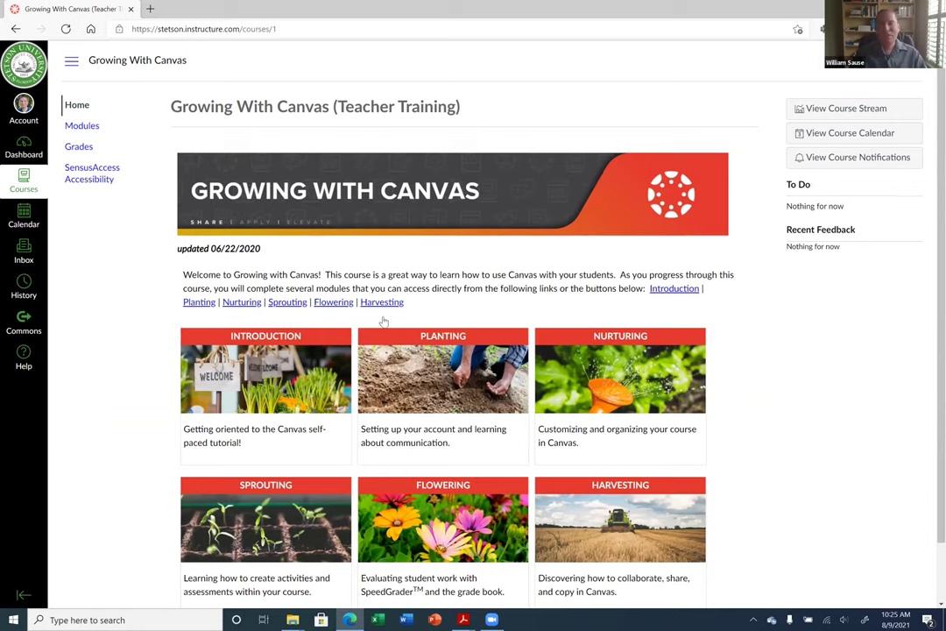
pyautogui.scroll(-1, 351, 343)
pyautogui.scroll(1, 599, 499)
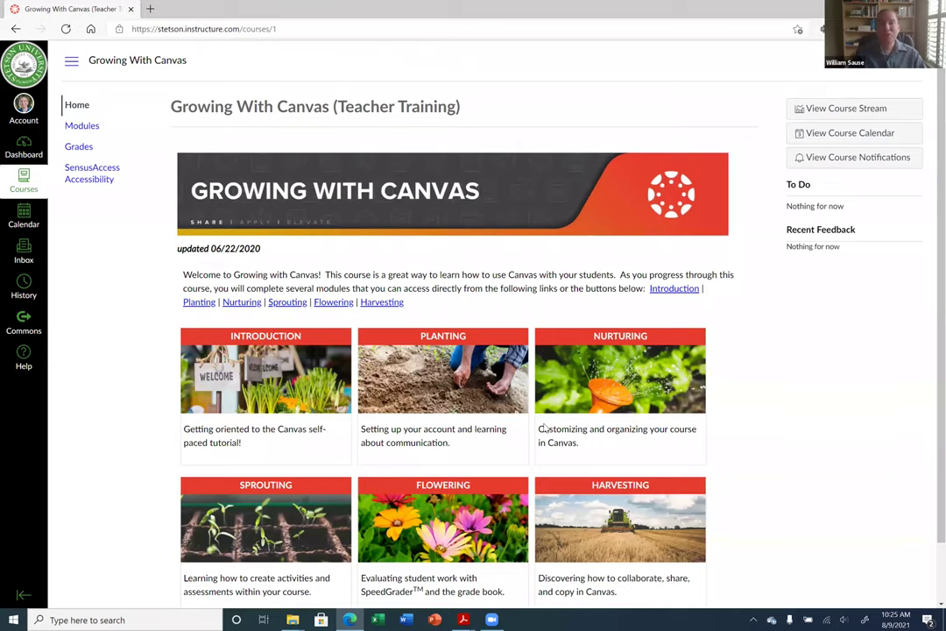
pyautogui.scroll(-1, 459, 306)
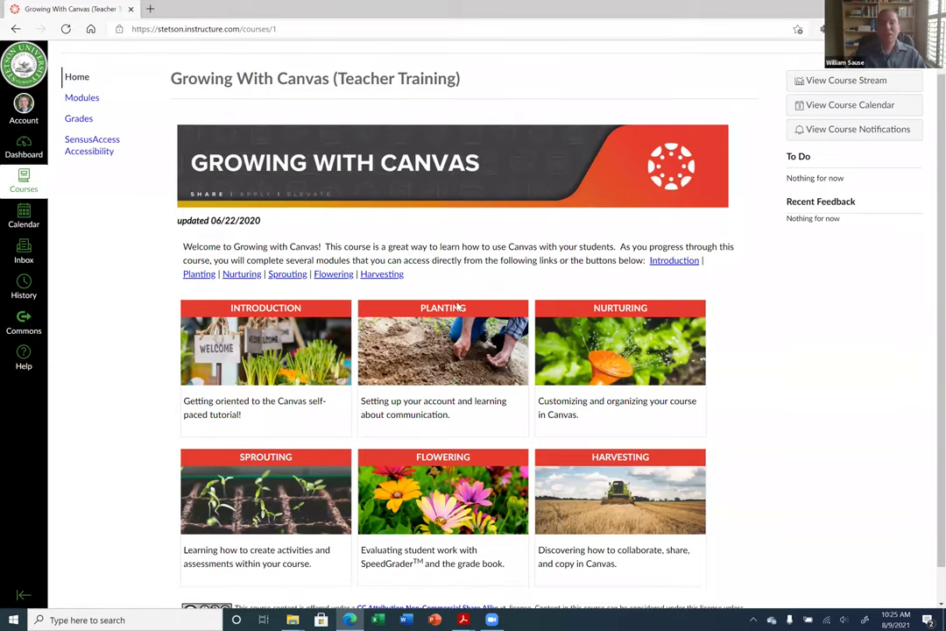
pyautogui.scroll(1, 458, 305)
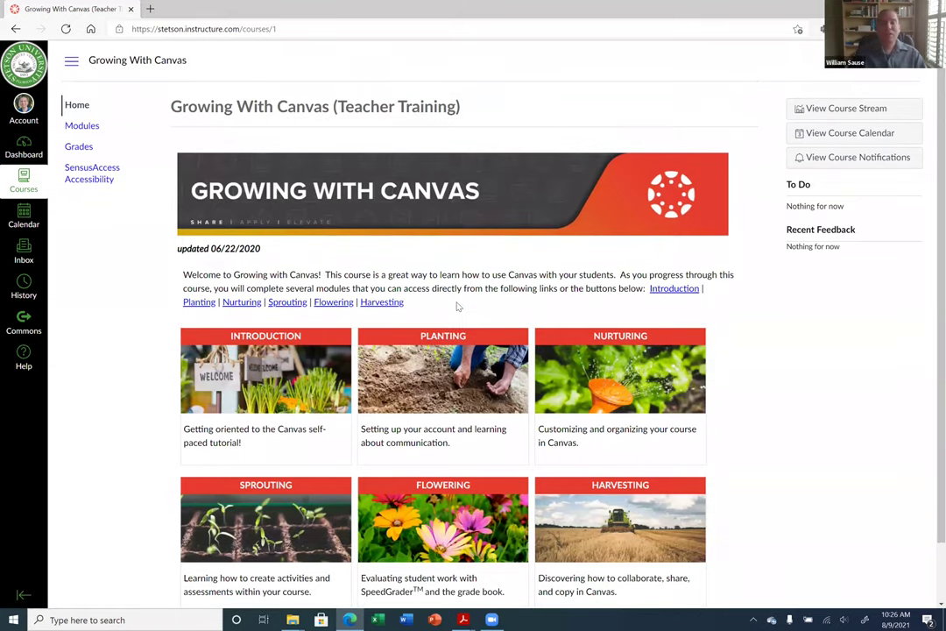
# Look through the training course's modules list and return to its home page.
pyautogui.click(87, 128)
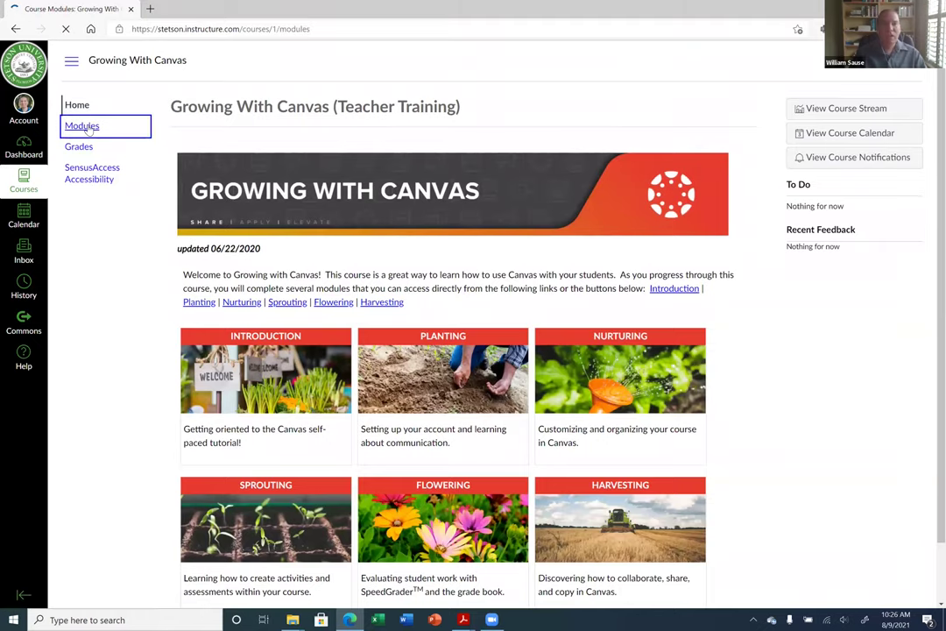
pyautogui.scroll(-1, 322, 254)
pyautogui.scroll(-10, 318, 300)
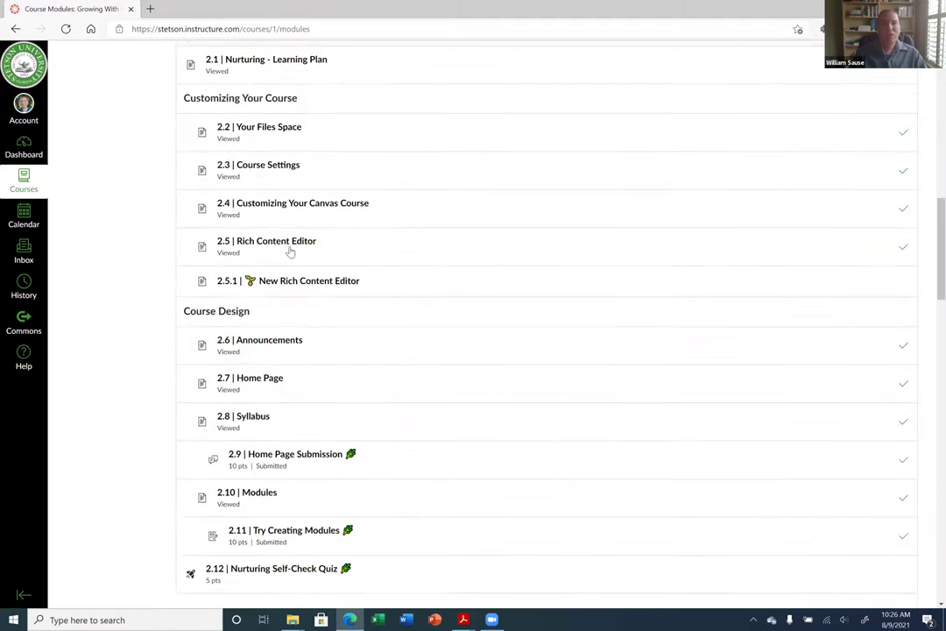
pyautogui.scroll(12, 85, 107)
pyautogui.scroll(1, 85, 107)
pyautogui.click(84, 105)
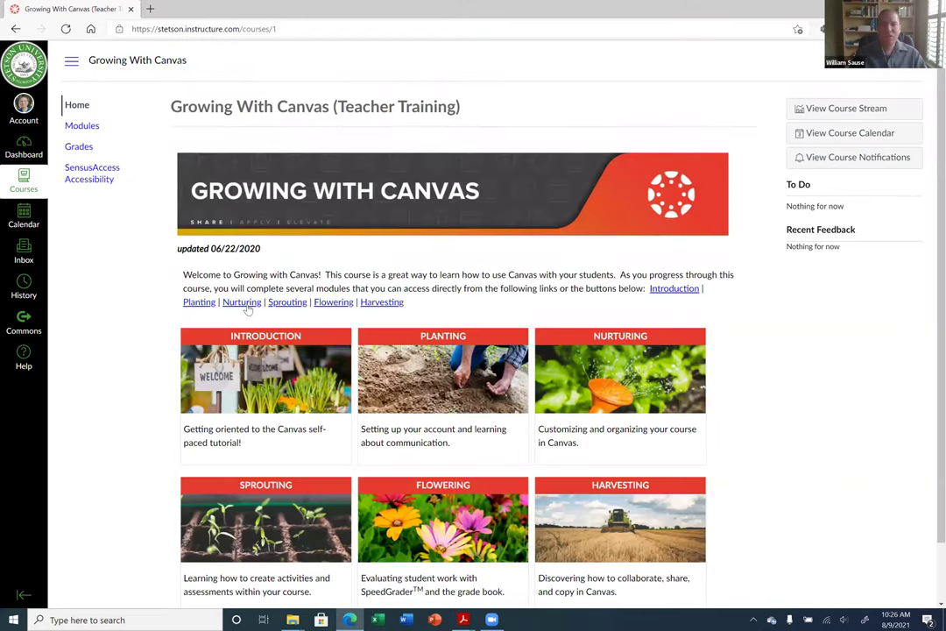
# Follow the Introduction image link to its module, review the training course's home page again, and return to the dashboard.
pyautogui.click(303, 390)
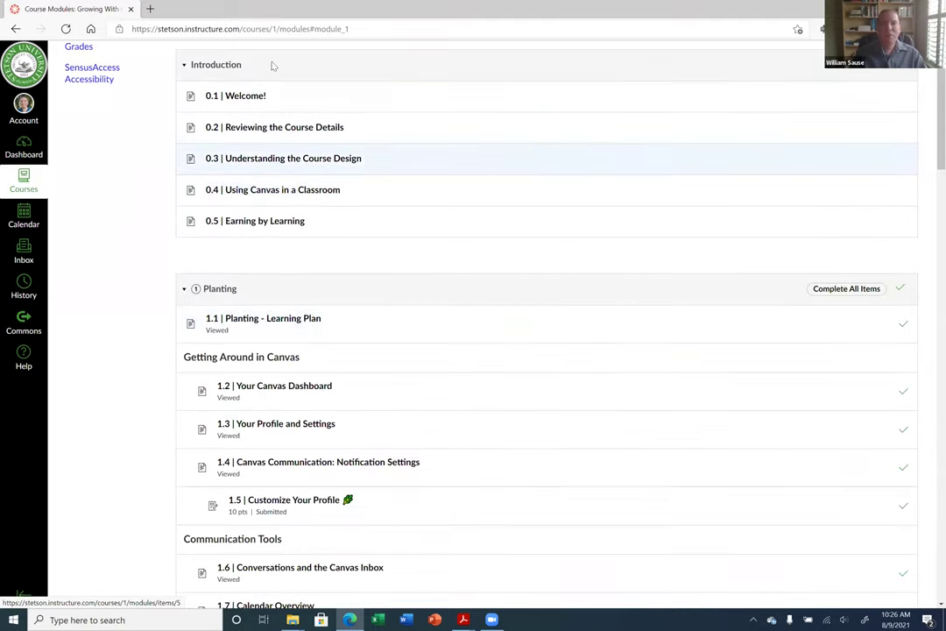
pyautogui.scroll(1, 271, 240)
pyautogui.click(76, 104)
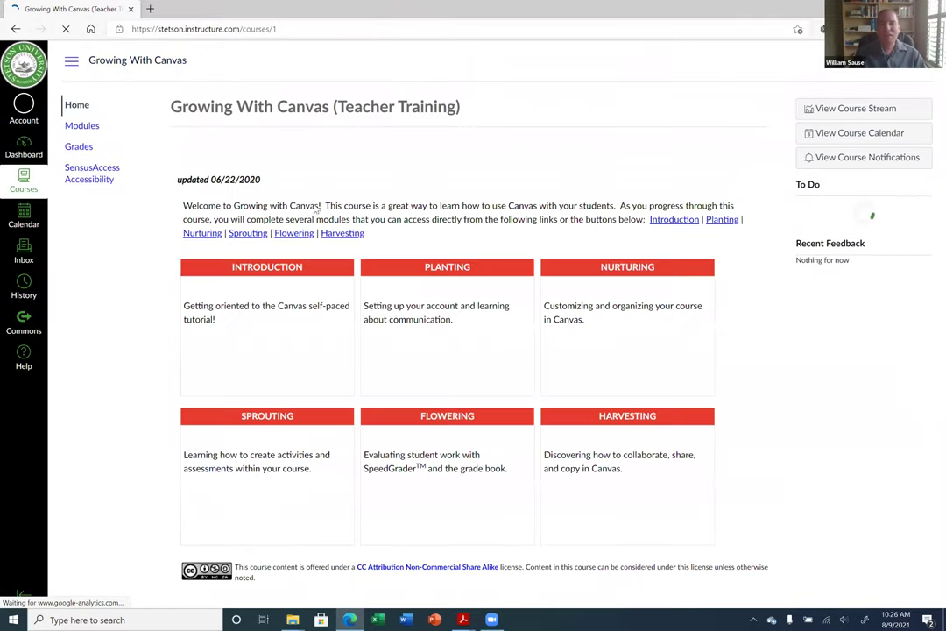
pyautogui.scroll(-1, 434, 412)
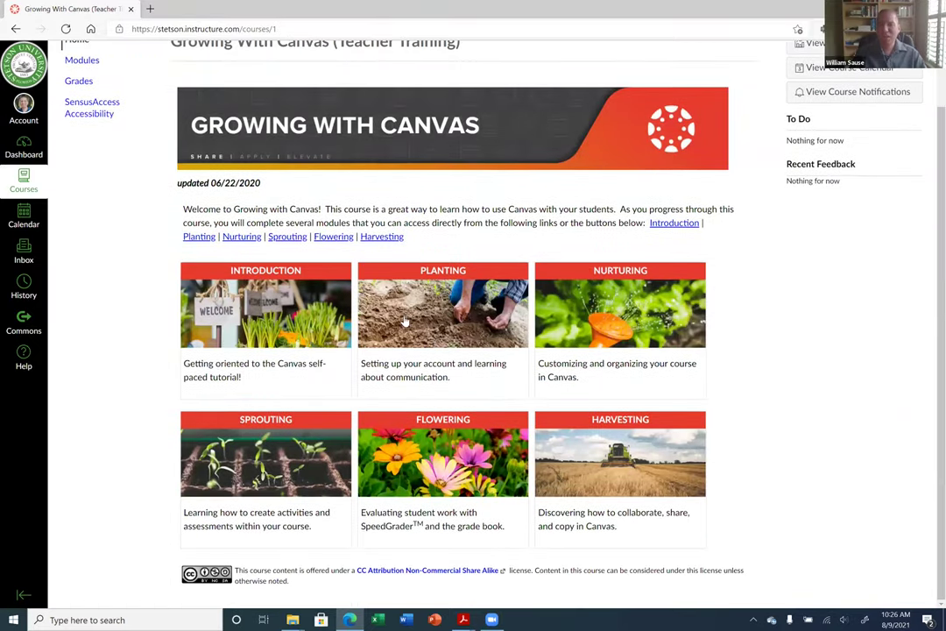
pyautogui.scroll(1, 267, 211)
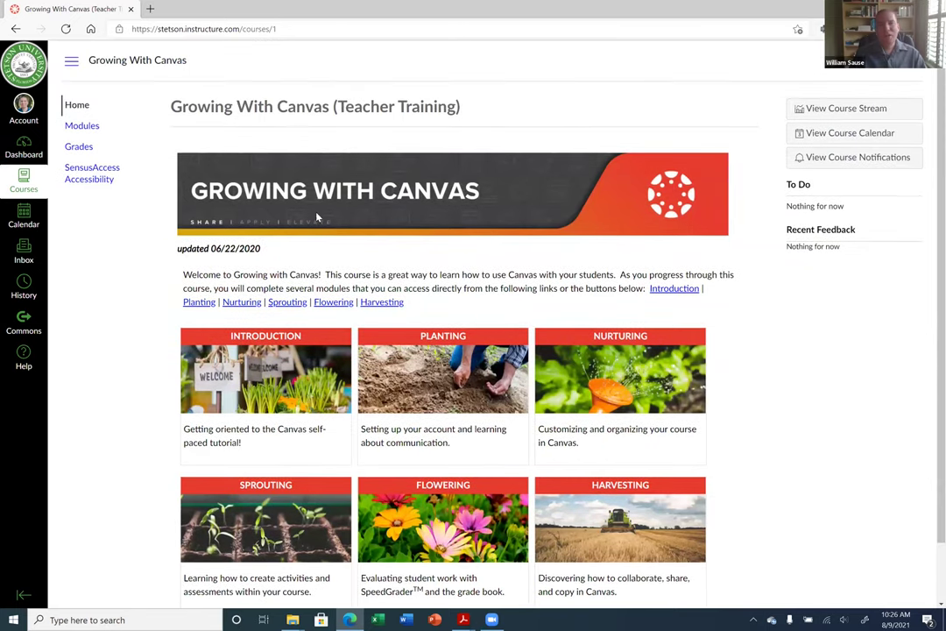
pyautogui.scroll(-1, 290, 350)
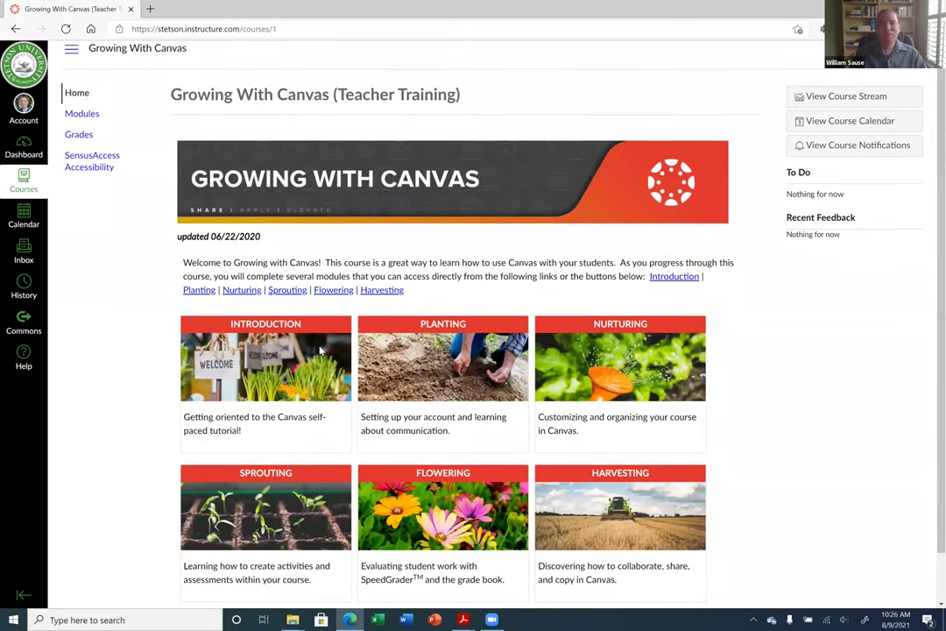
pyautogui.scroll(1, 274, 275)
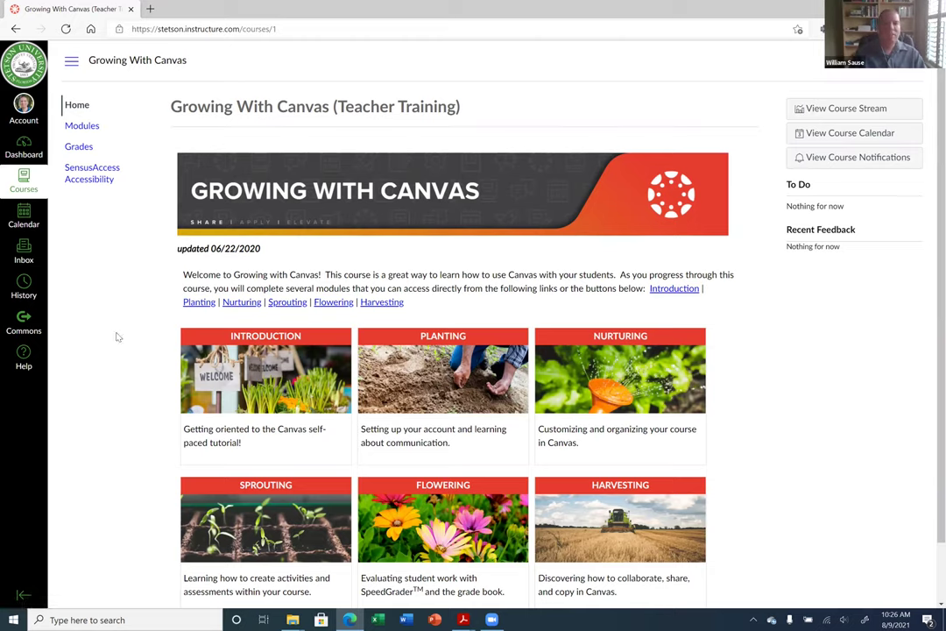
pyautogui.click(23, 154)
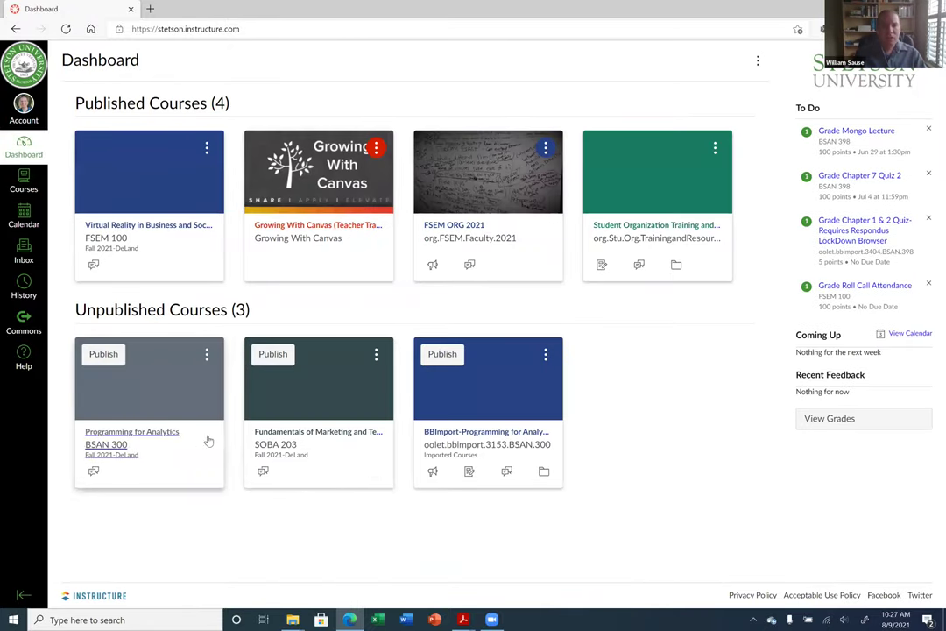
# Start a new page in the SOBA 203 course and load its auto-saved content.
pyautogui.click(285, 433)
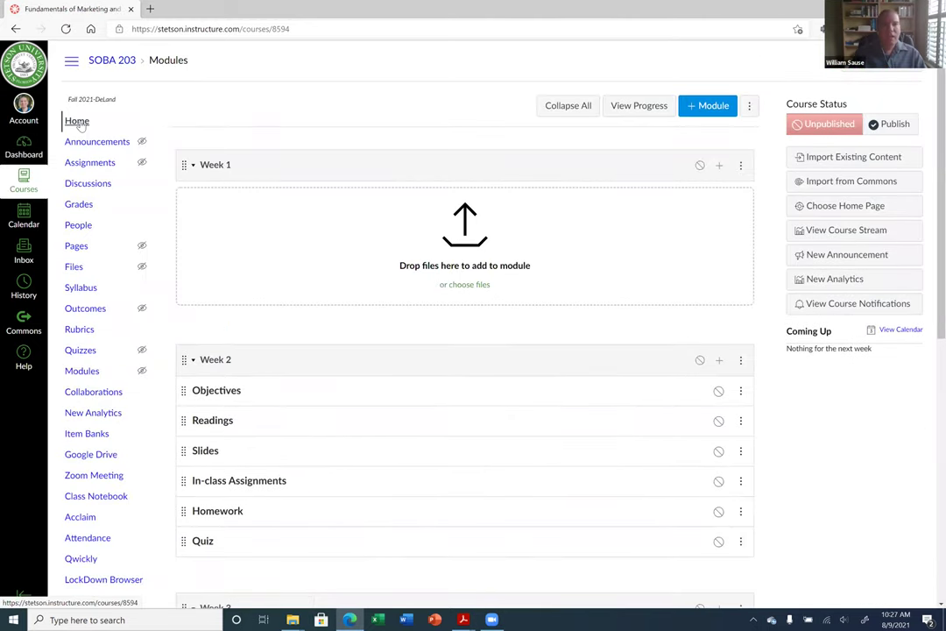
pyautogui.click(77, 247)
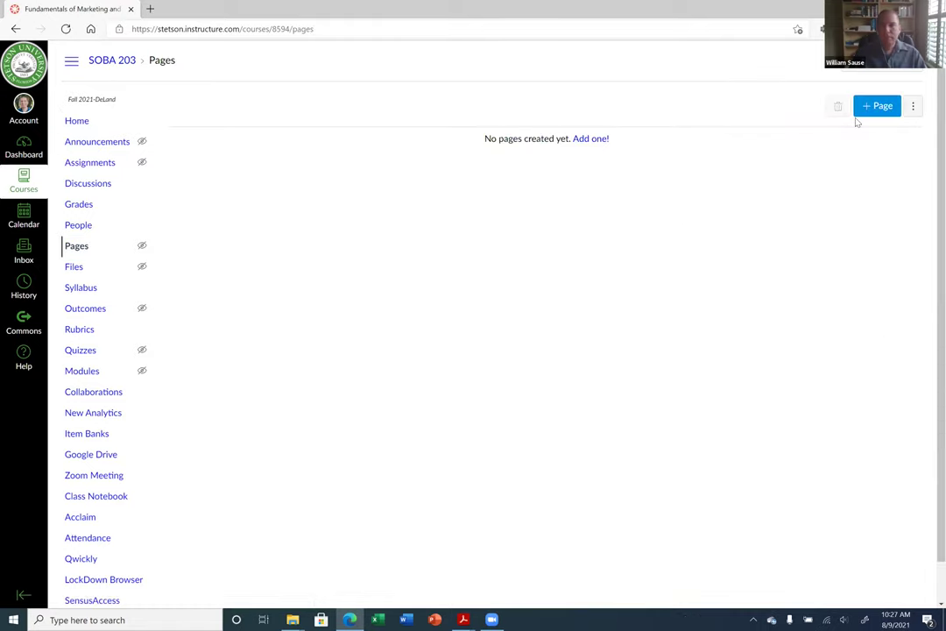
pyautogui.click(880, 114)
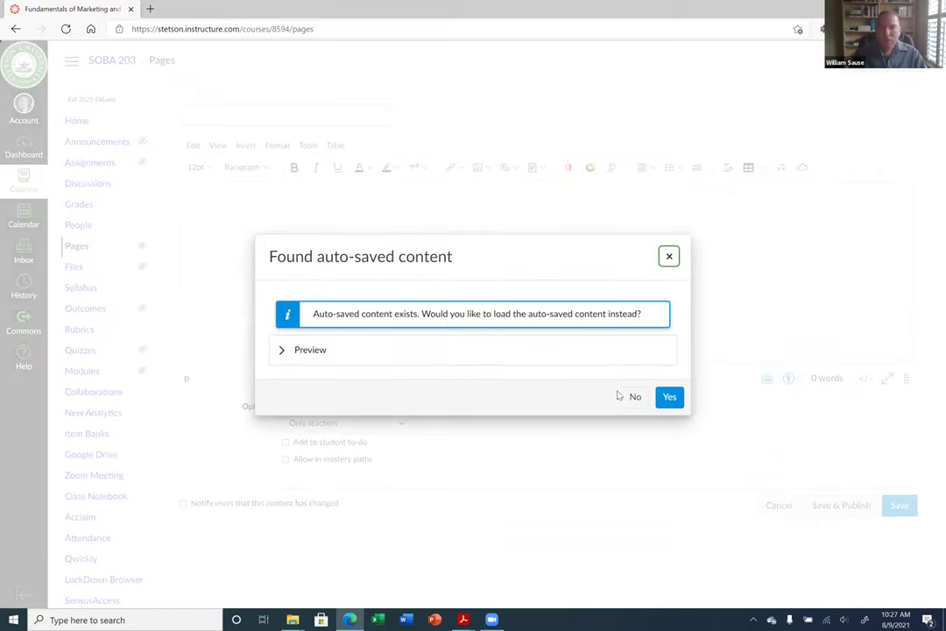
pyautogui.click(669, 397)
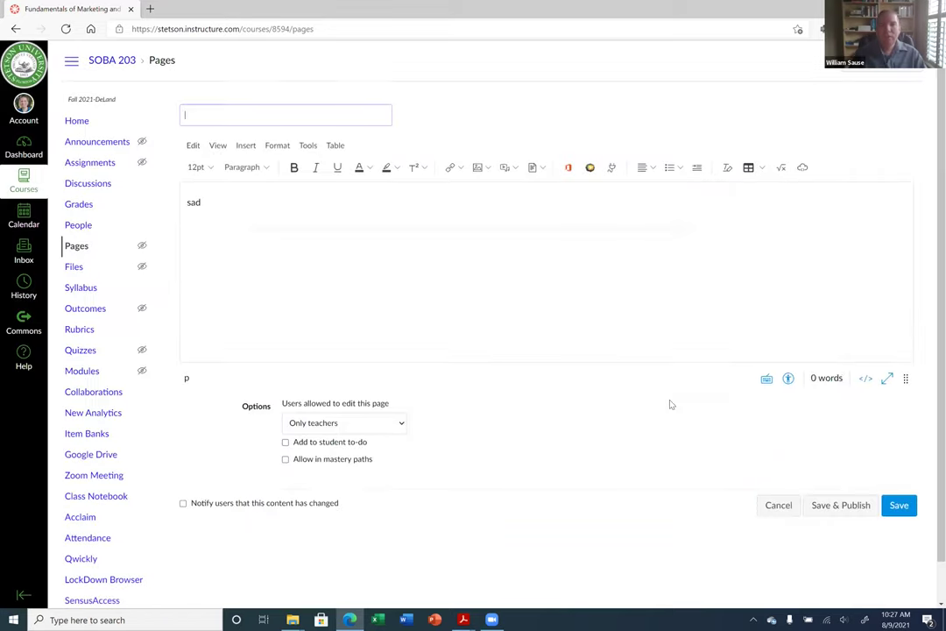
# Title the page Welcome and clear the leftover text from its body.
pyautogui.click(233, 112)
pyautogui.write('Welxco')
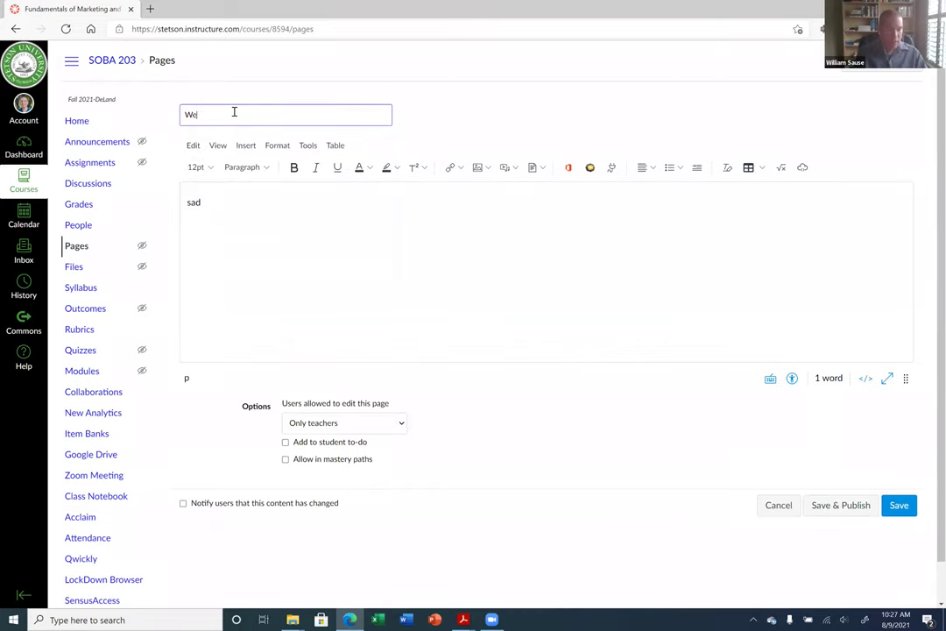
pyautogui.write('e')
pyautogui.click(235, 217)
pyautogui.hotkey('ctrl', 'a')
pyautogui.press('BackSpace')
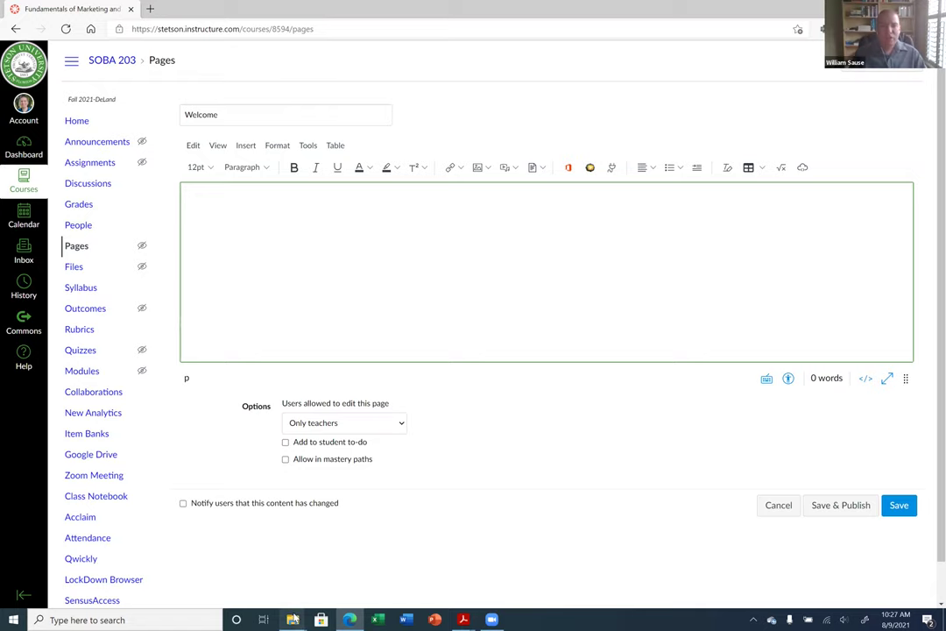
# Switch to File Explorer and open the welcome text file from the files folder inside Workshops > Canvas.
pyautogui.moveTo(294, 620)
pyautogui.click(317, 591)
pyautogui.click(539, 336)
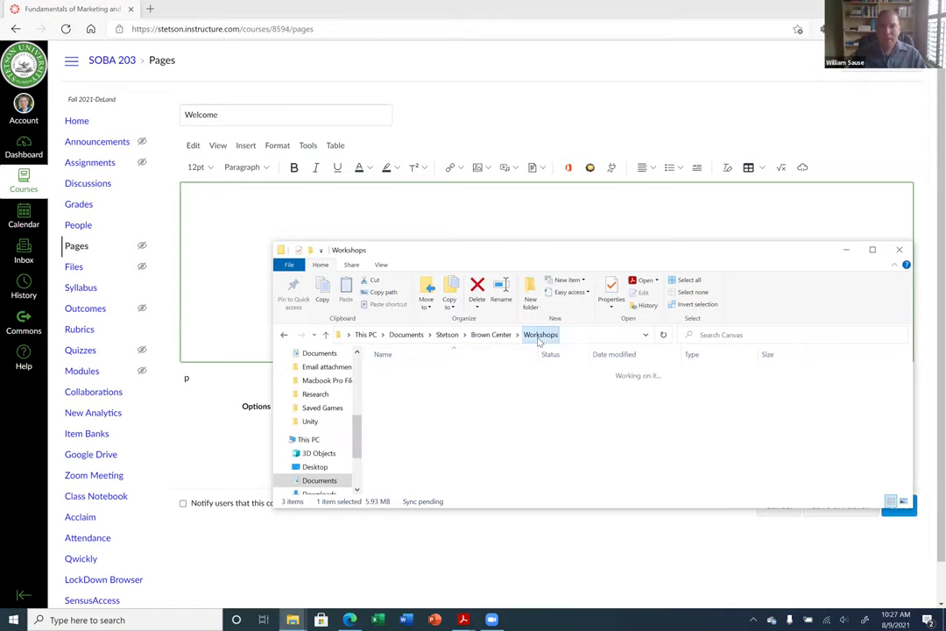
pyautogui.doubleClick(394, 383)
pyautogui.doubleClick(394, 373)
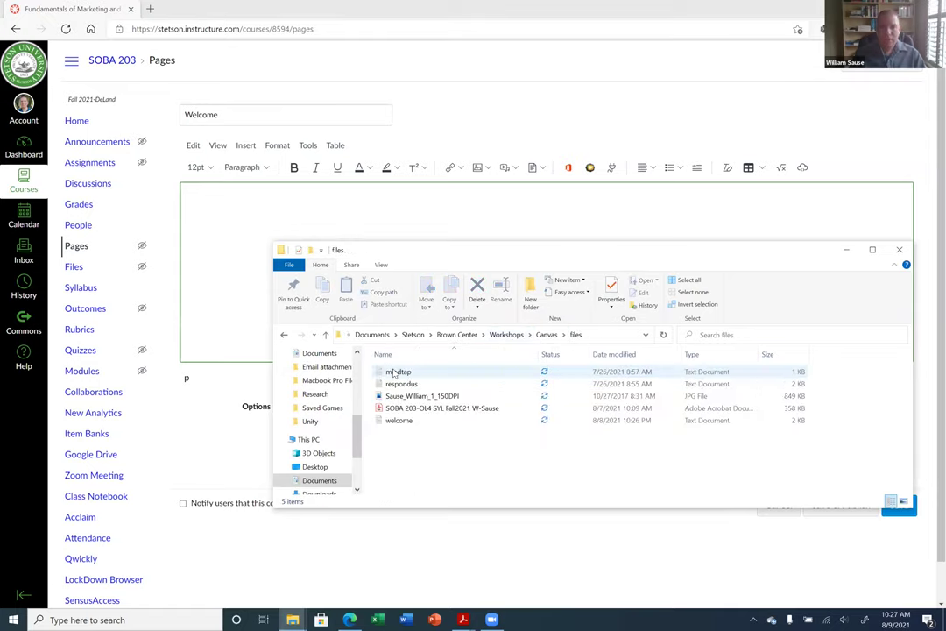
pyautogui.click(400, 422)
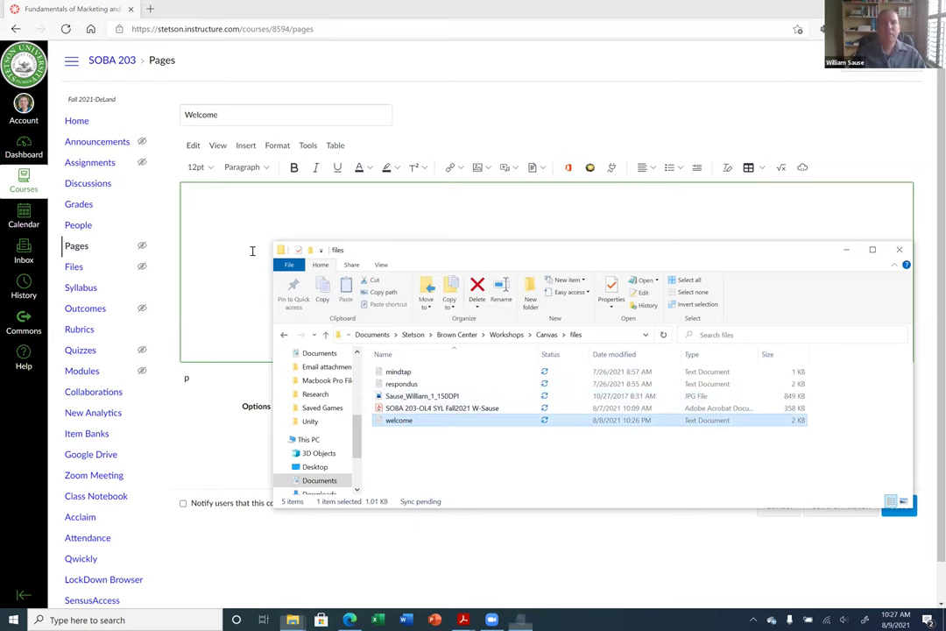
pyautogui.press('Return')
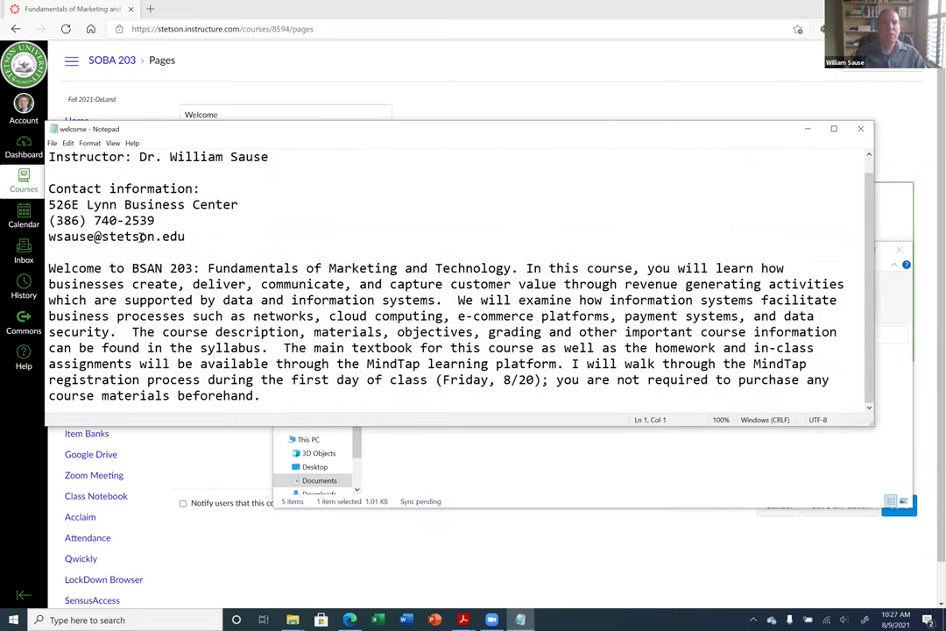
# Copy the entire welcome text from Notepad and paste it into the body of the Welcome page in the browser.
pyautogui.scroll(1, 140, 237)
pyautogui.moveTo(50, 156); pyautogui.dragTo(273, 423)
pyautogui.hotkey('ctrl', 'c')
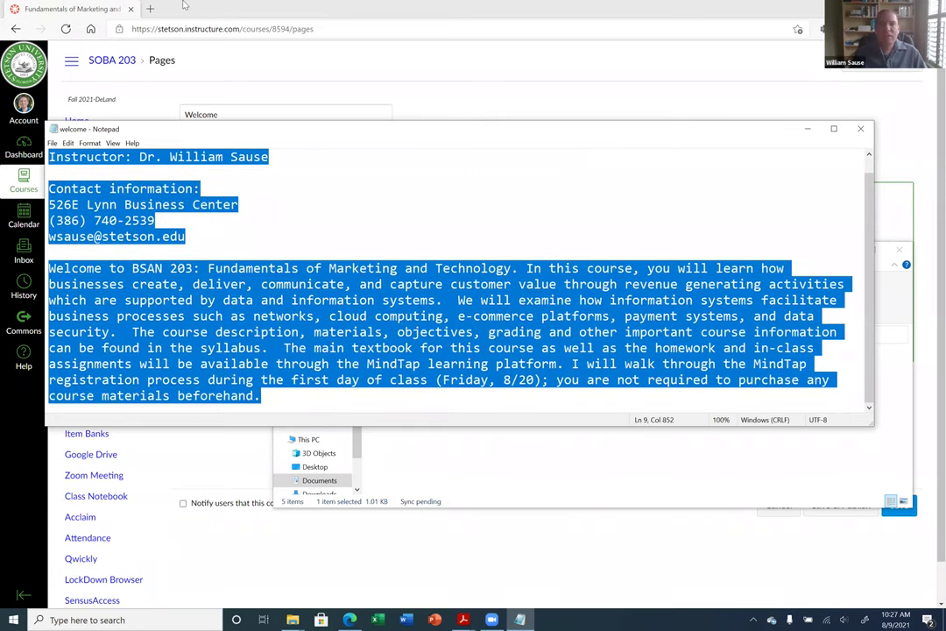
pyautogui.click(99, 6)
pyautogui.hotkey('ctrl', 'v')
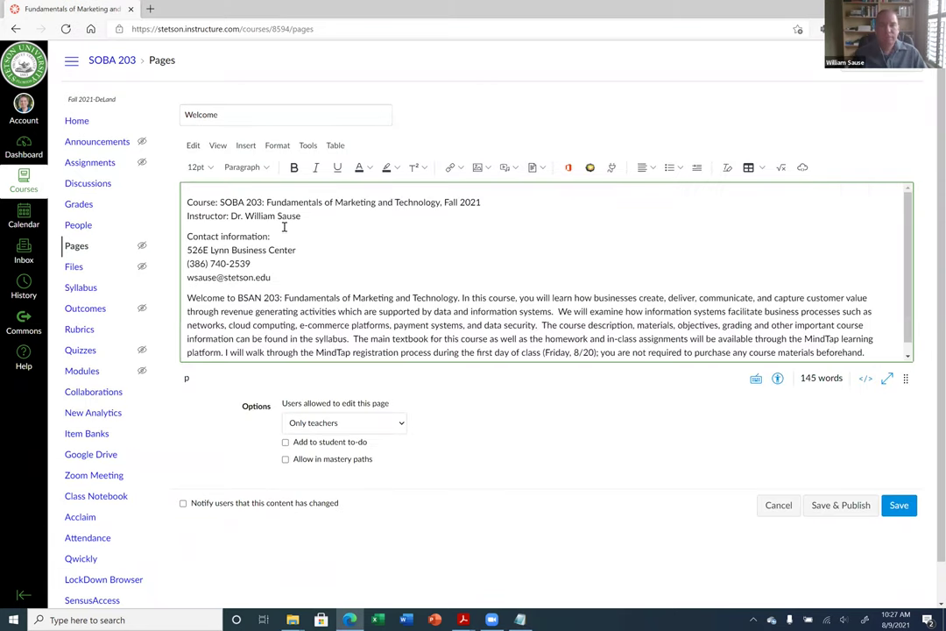
# Add an empty line below the instructor line and review the pasted welcome text.
pyautogui.click(305, 216)
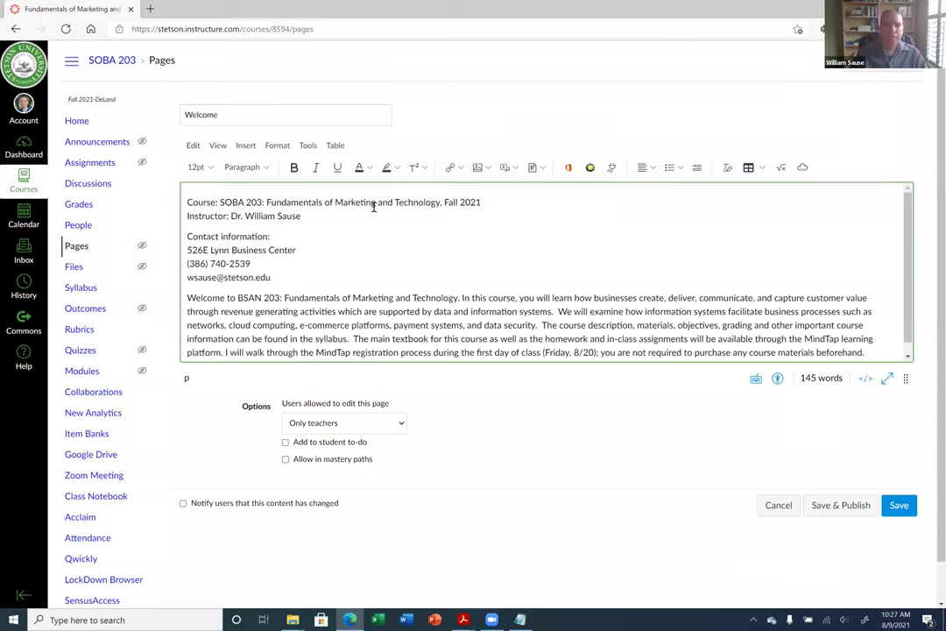
pyautogui.press('Return')
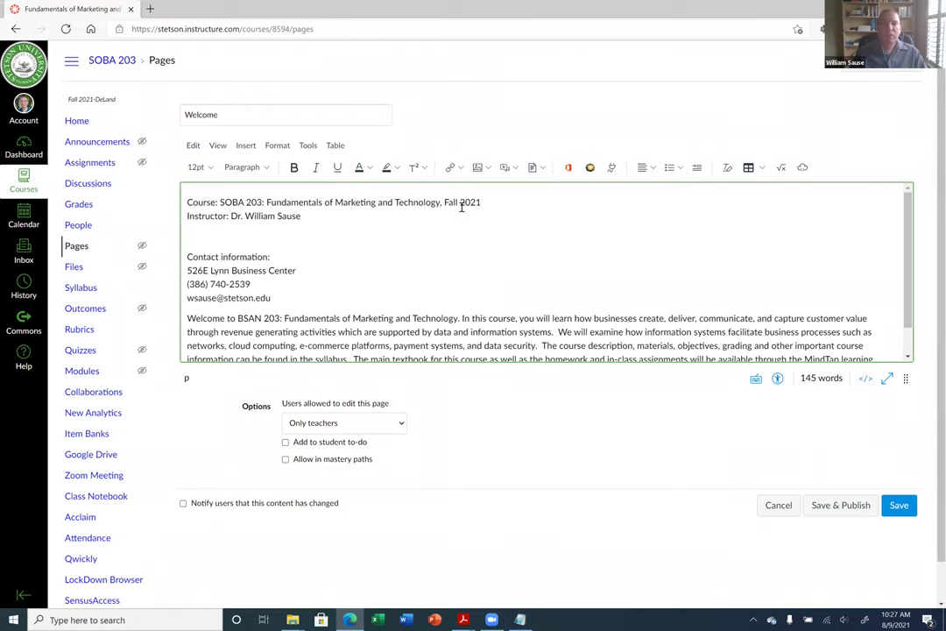
pyautogui.click(282, 238)
pyautogui.scroll(-1, 298, 293)
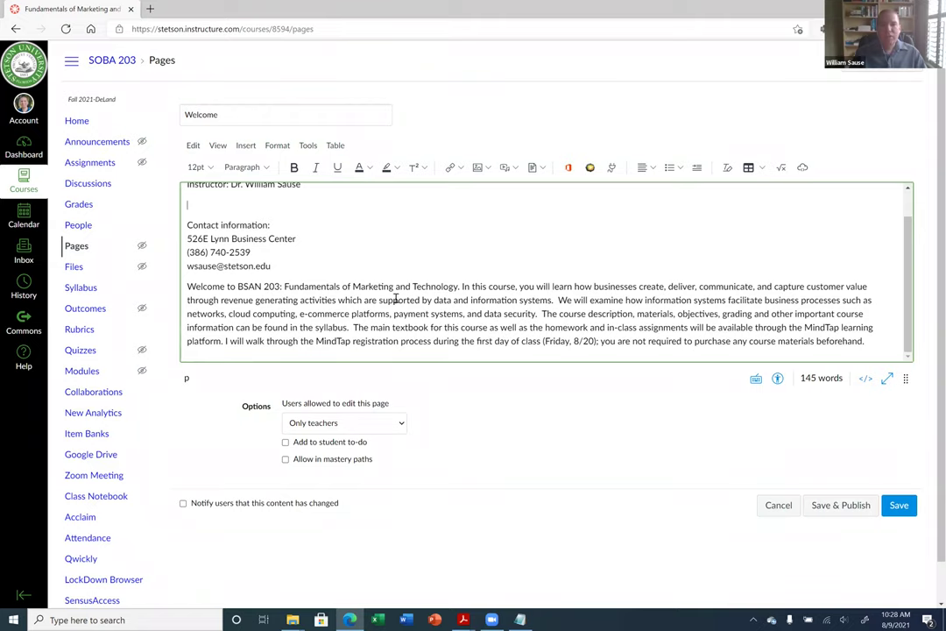
pyautogui.scroll(1, 394, 299)
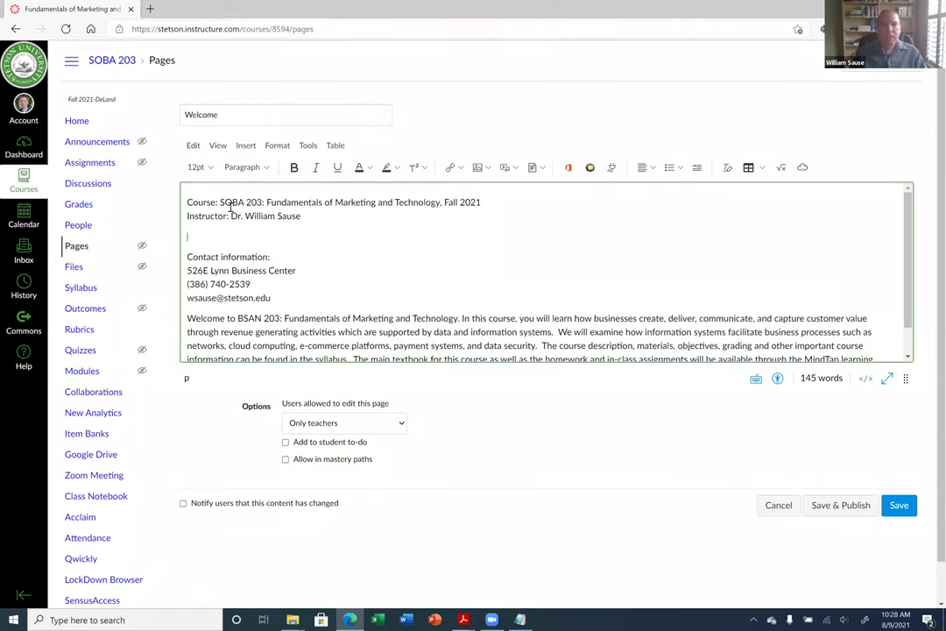
# Make the labels Course:, Instructor: and Contact information: bold in the page body.
pyautogui.moveTo(187, 201); pyautogui.dragTo(218, 201)
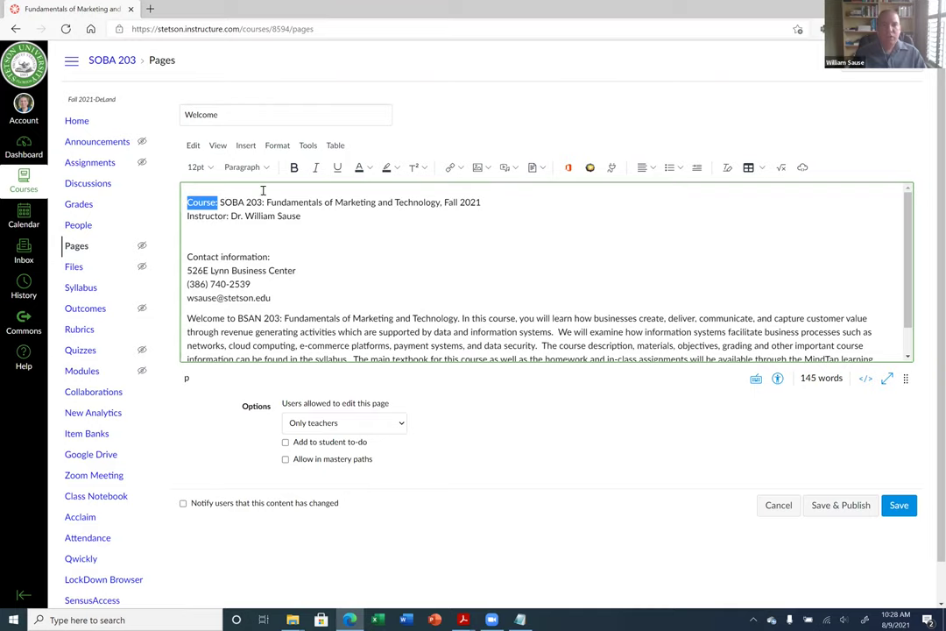
pyautogui.hotkey('ctrl', 'b')
pyautogui.click(202, 218)
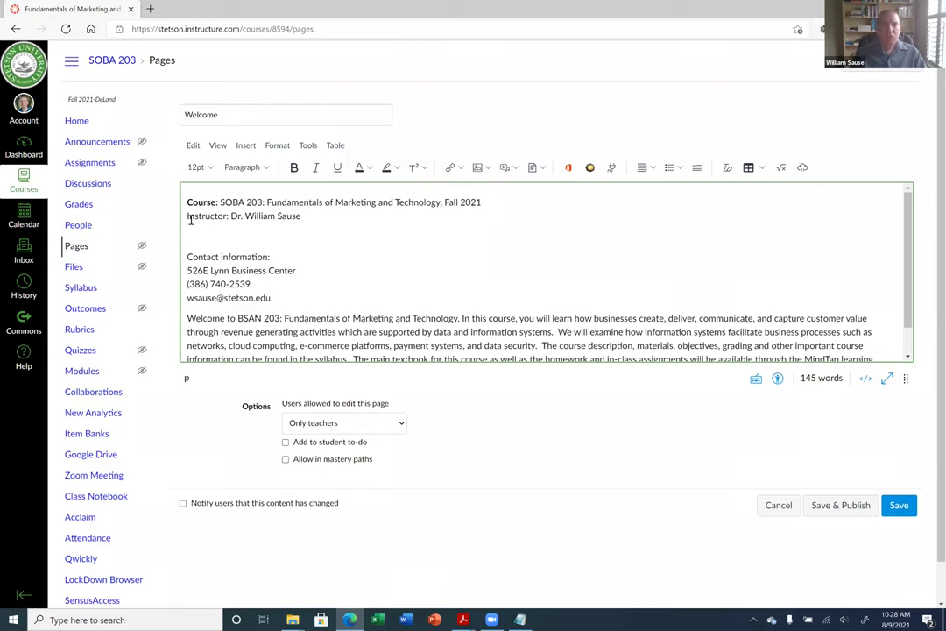
pyautogui.moveTo(190, 218); pyautogui.dragTo(232, 217)
pyautogui.hotkey('ctrl', 'b')
pyautogui.click(204, 261)
pyautogui.moveTo(186, 256); pyautogui.dragTo(270, 251)
pyautogui.click(293, 167)
# Start an image upload at the empty line below the instructor and examine the Computer, Unsplash and URL sources.
pyautogui.click(308, 234)
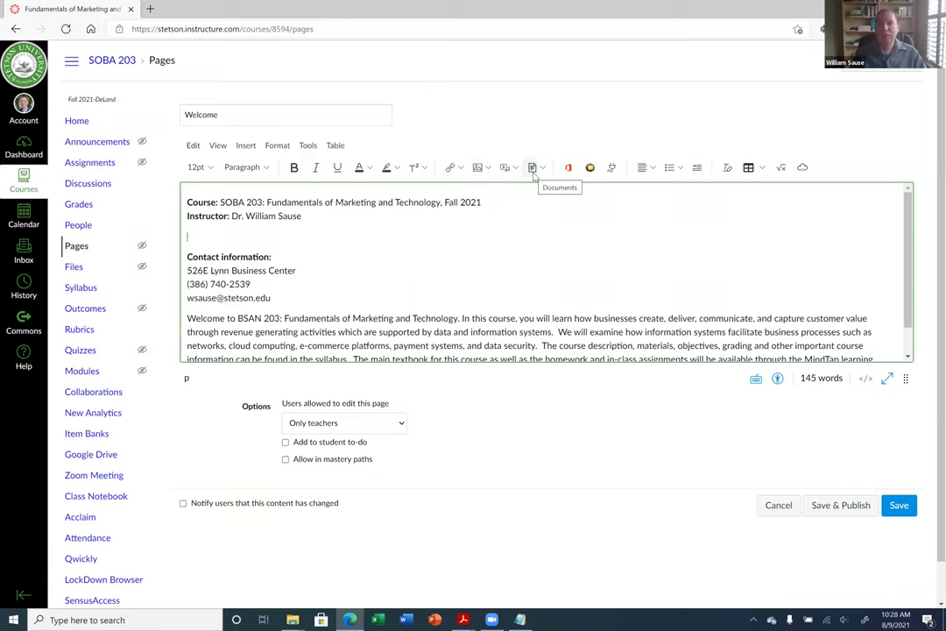
pyautogui.click(479, 176)
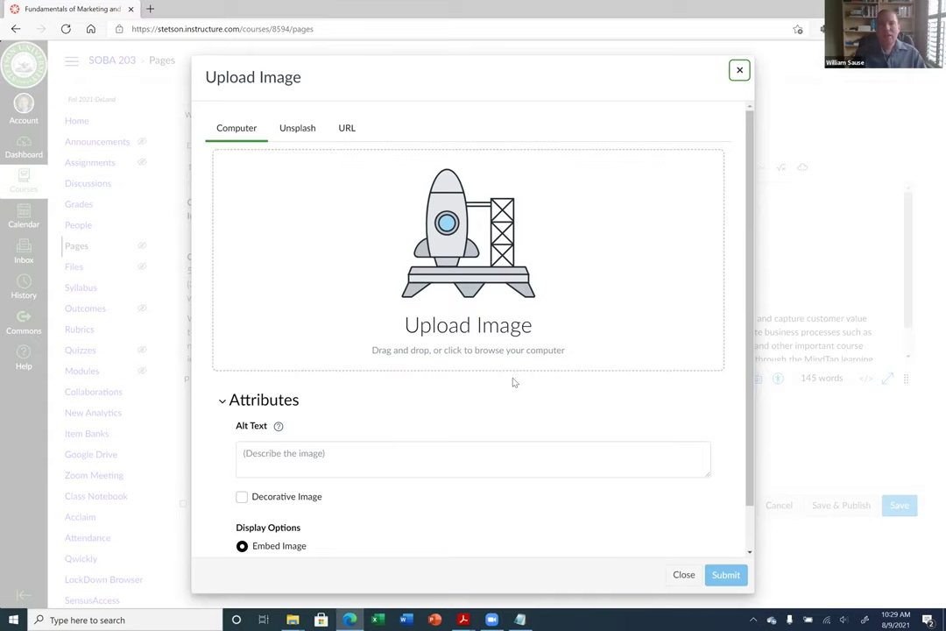
pyautogui.click(300, 131)
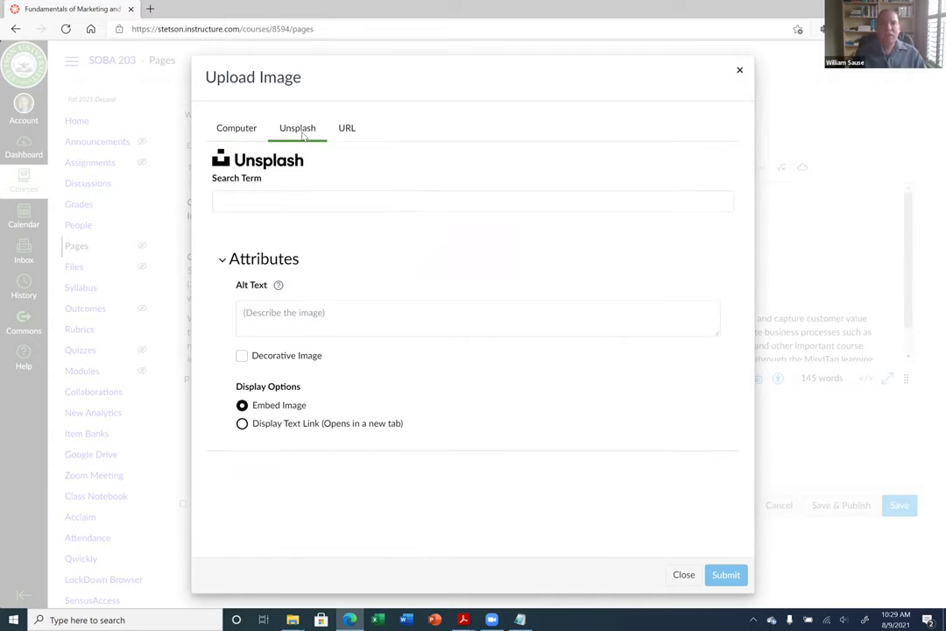
pyautogui.click(347, 129)
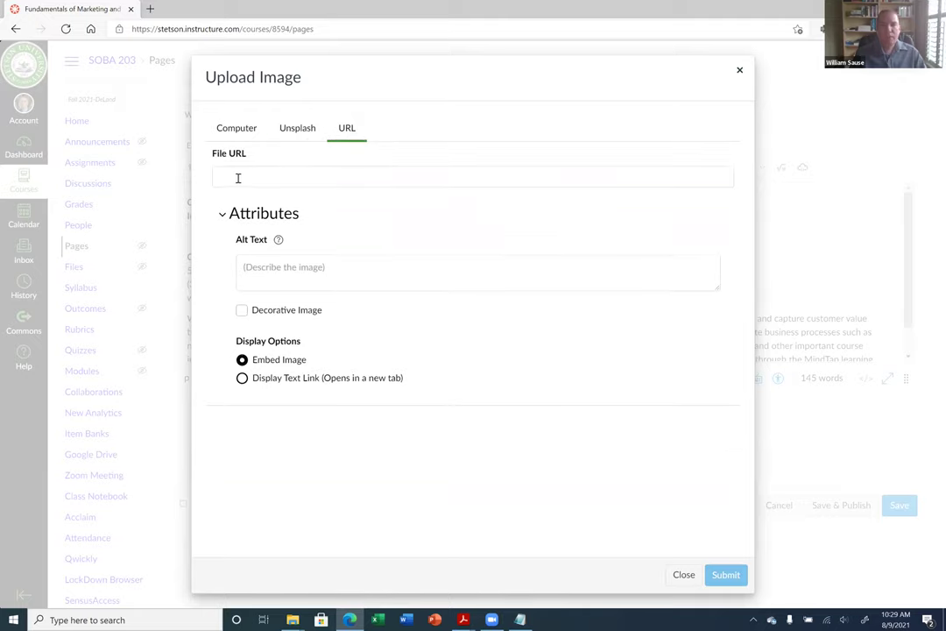
pyautogui.click(303, 140)
pyautogui.click(233, 131)
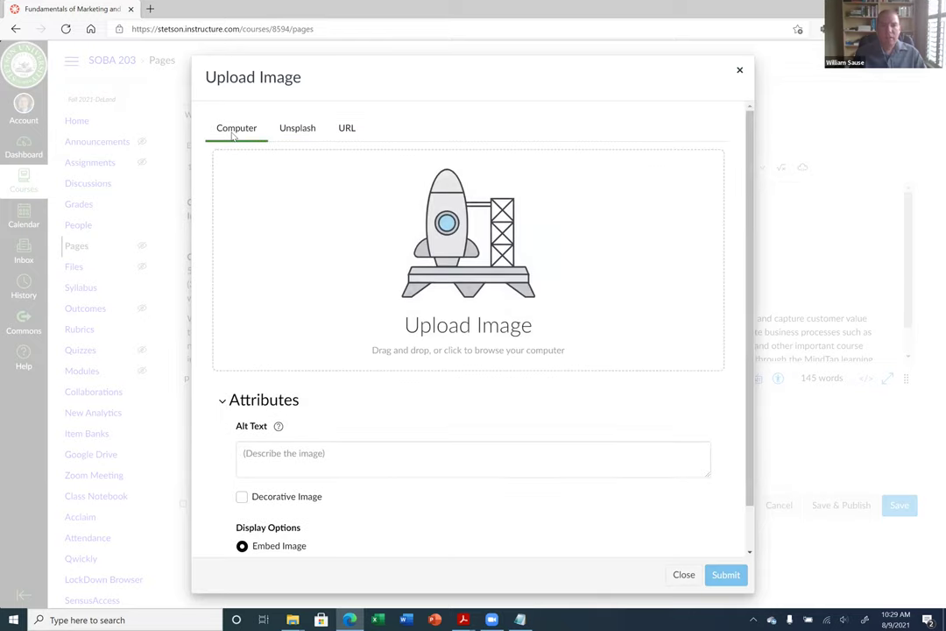
pyautogui.scroll(-1, 351, 340)
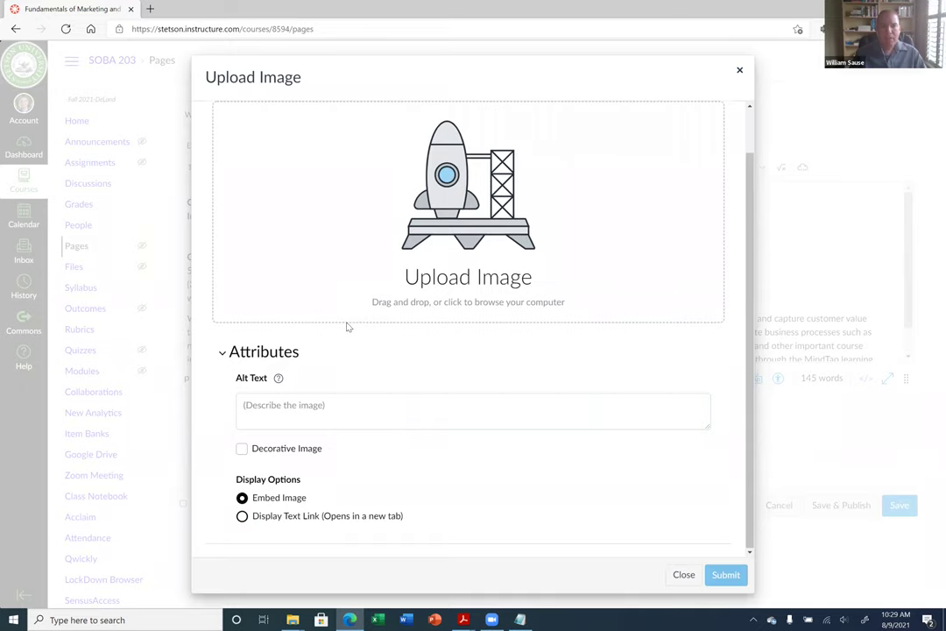
pyautogui.scroll(1, 347, 326)
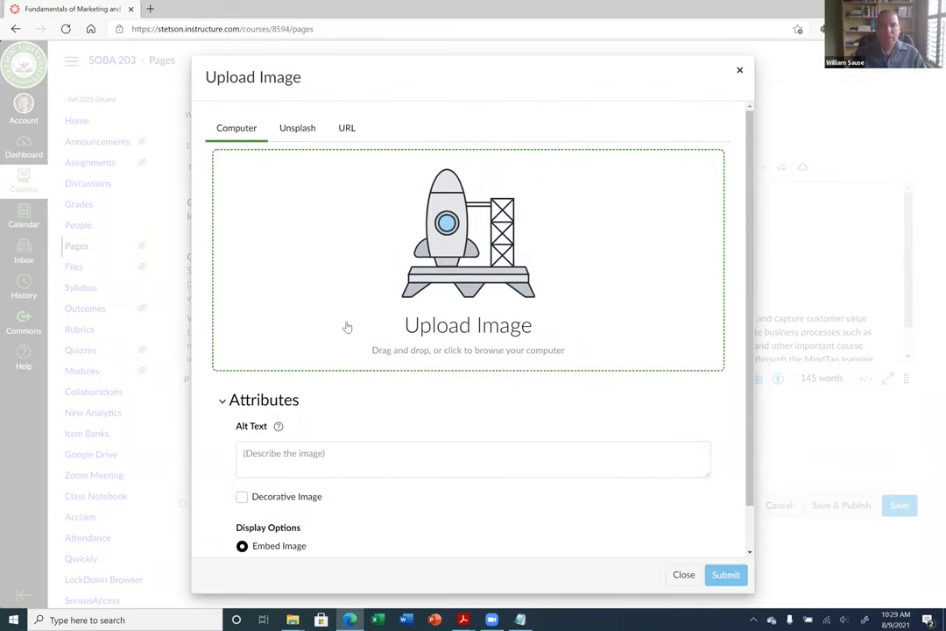
# Search Unsplash for "computer", look through the offered images and leave the image upload without inserting one.
pyautogui.click(296, 136)
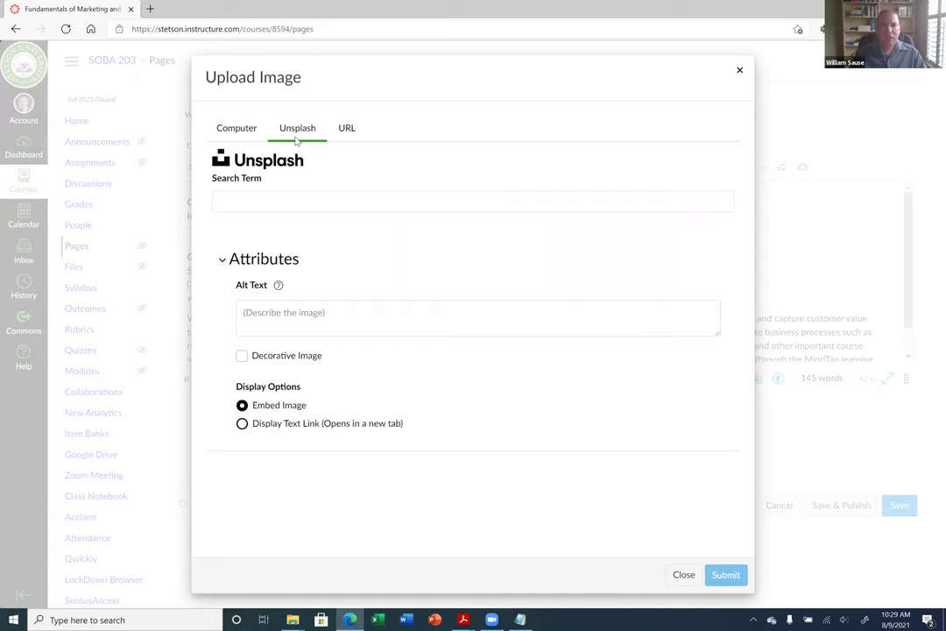
pyautogui.click(266, 201)
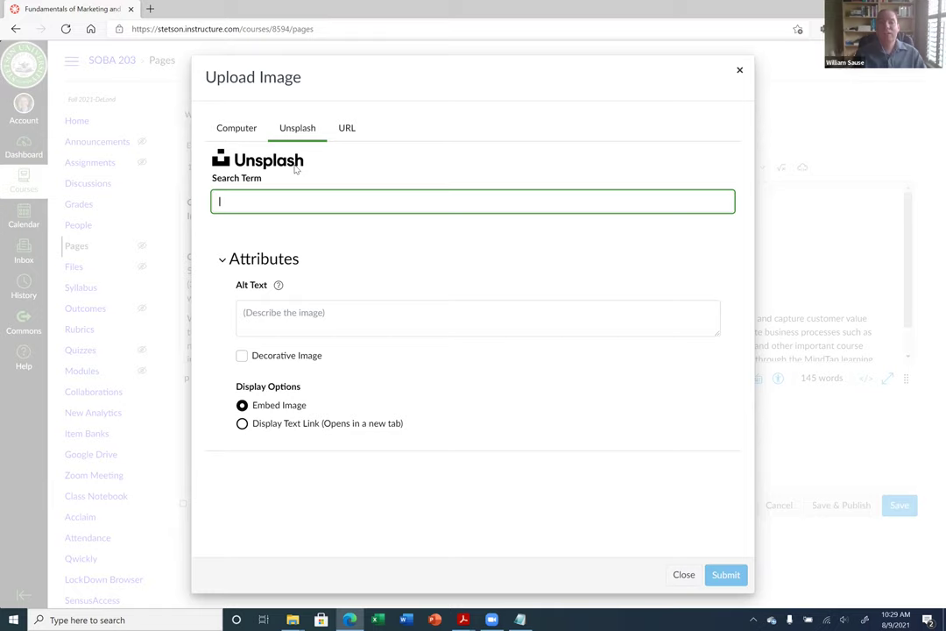
pyautogui.write('computer')
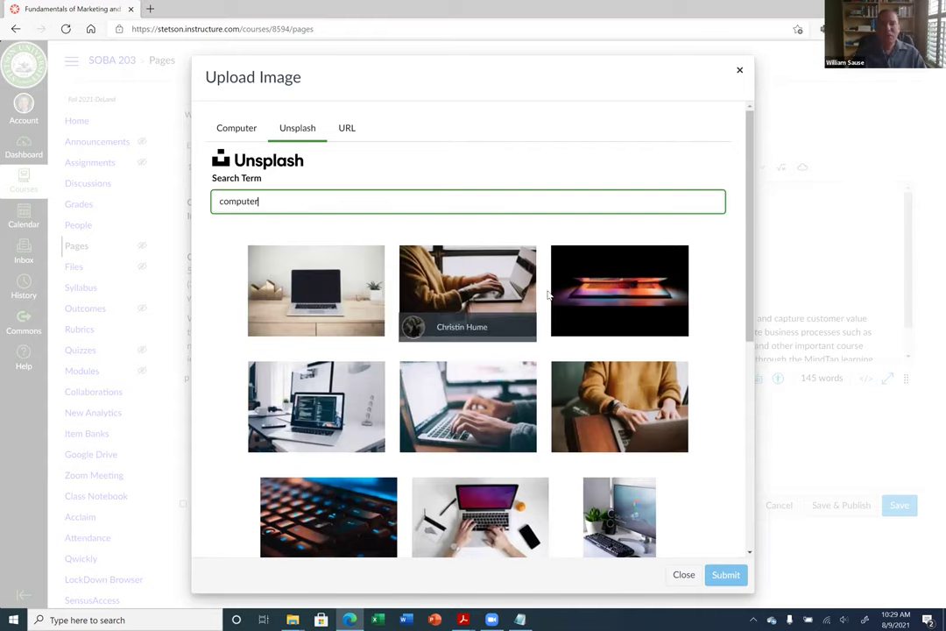
pyautogui.scroll(-2, 610, 429)
pyautogui.scroll(-4, 611, 429)
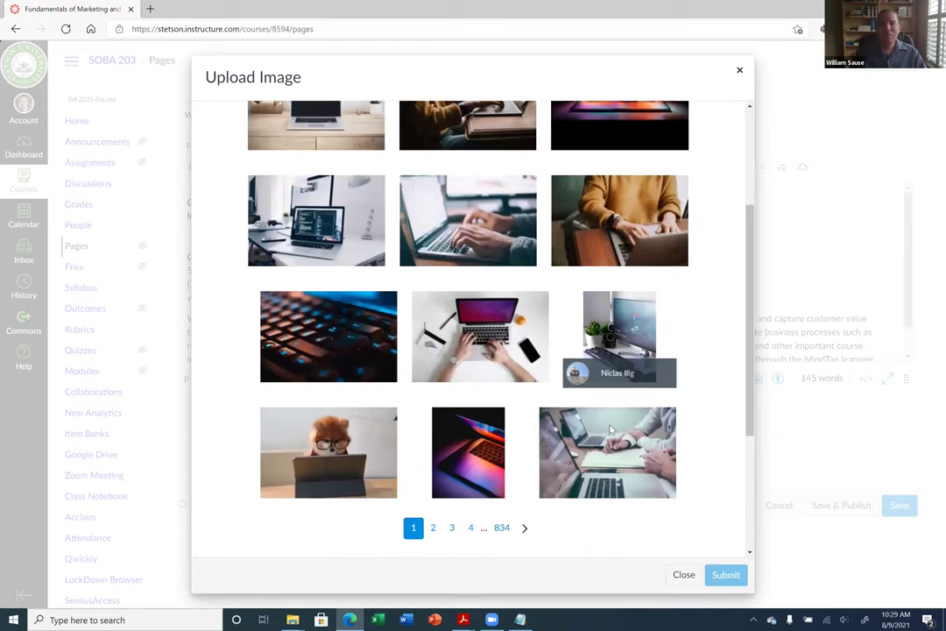
pyautogui.scroll(6, 582, 385)
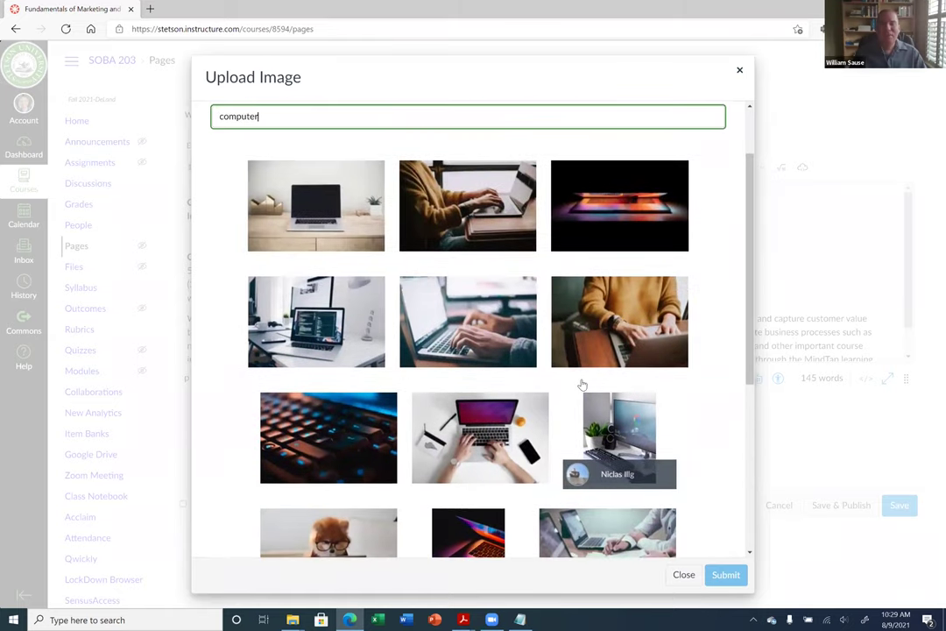
pyautogui.scroll(-2, 539, 364)
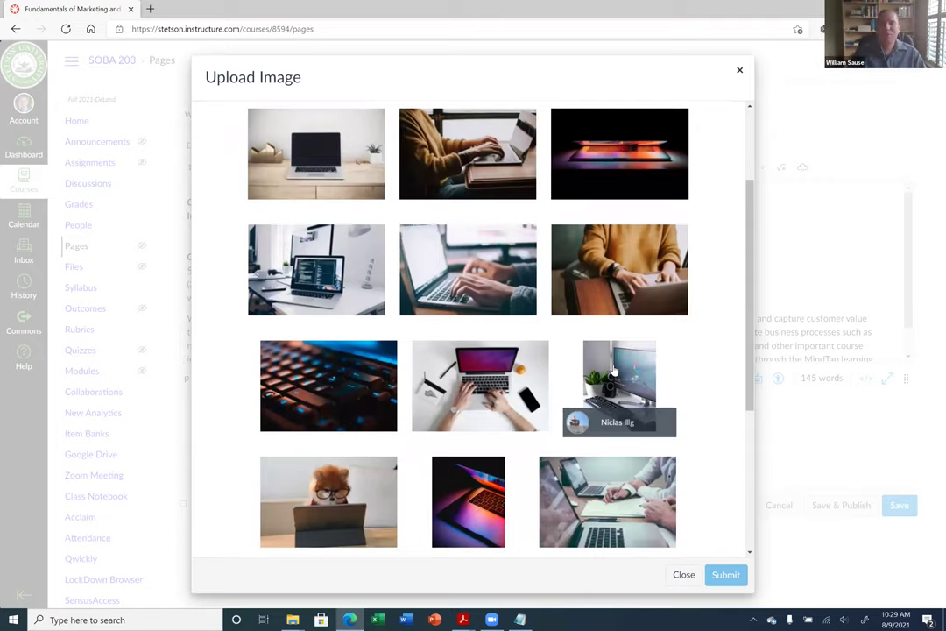
pyautogui.scroll(2, 522, 311)
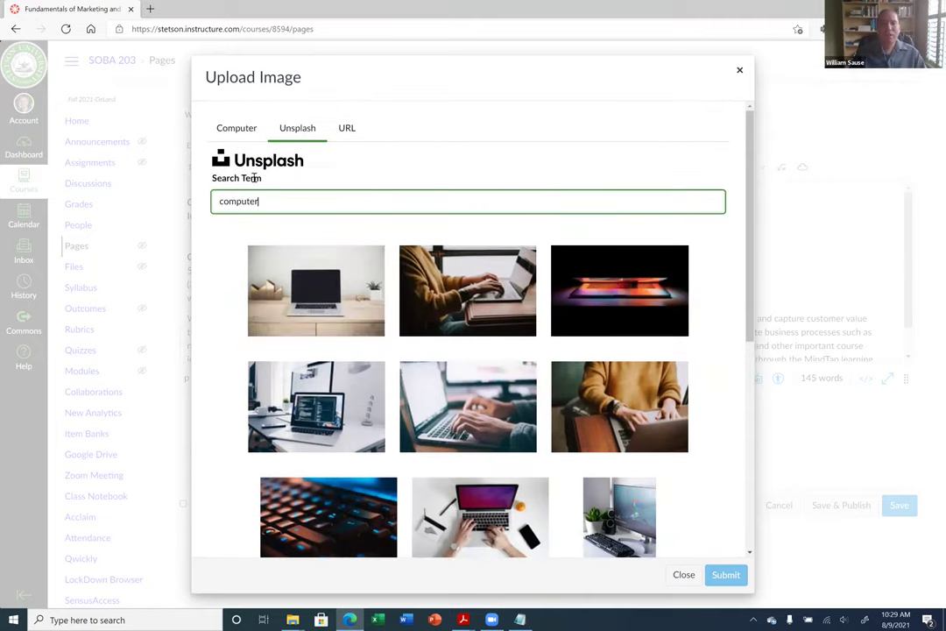
pyautogui.doubleClick(293, 200)
pyautogui.press('Escape')
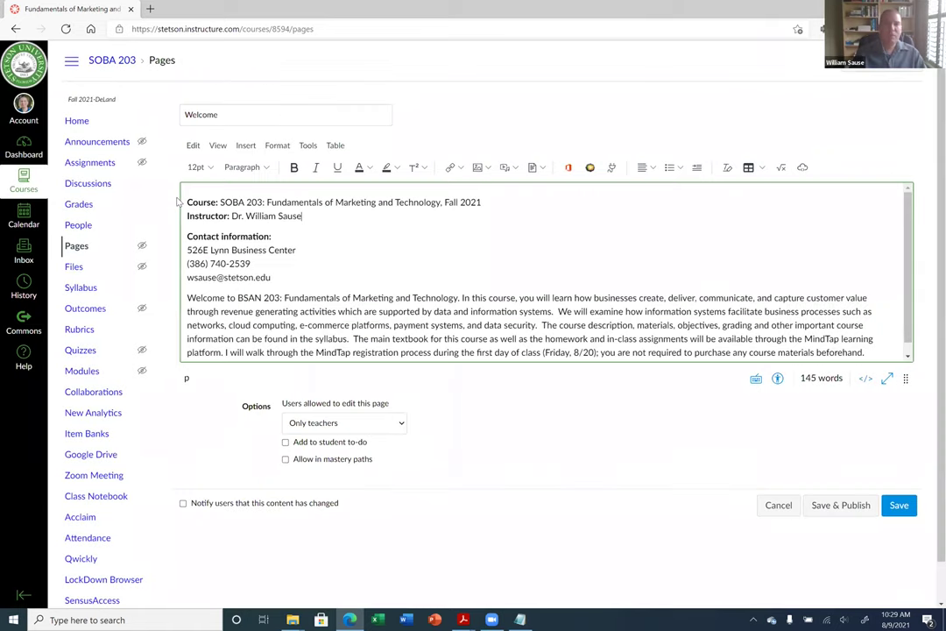
# Insert the instructor's portrait JPG from the computer's files folder as an embedded image on a new line below the instructor line.
pyautogui.click(330, 216)
pyautogui.press('Return')
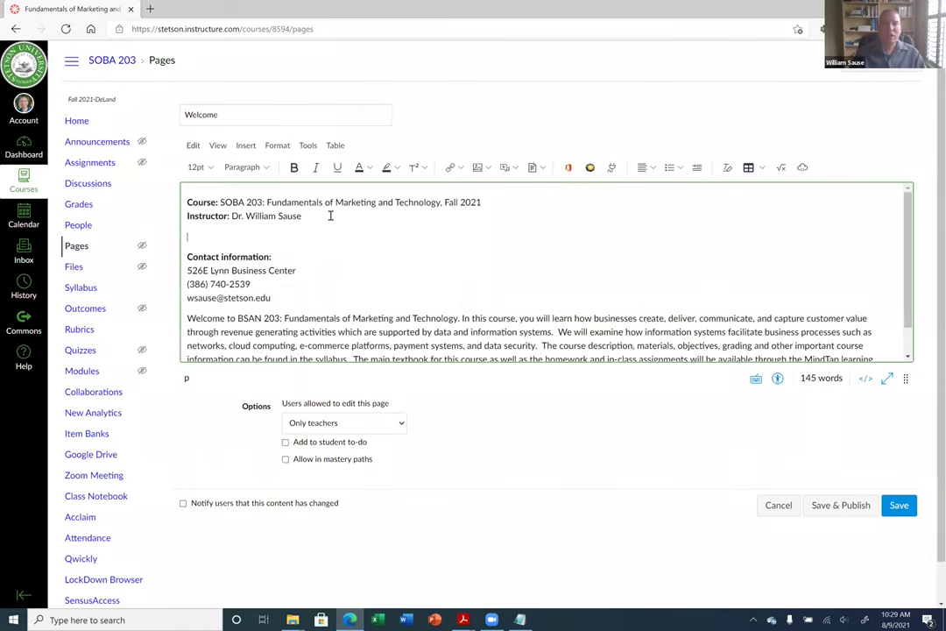
pyautogui.click(478, 167)
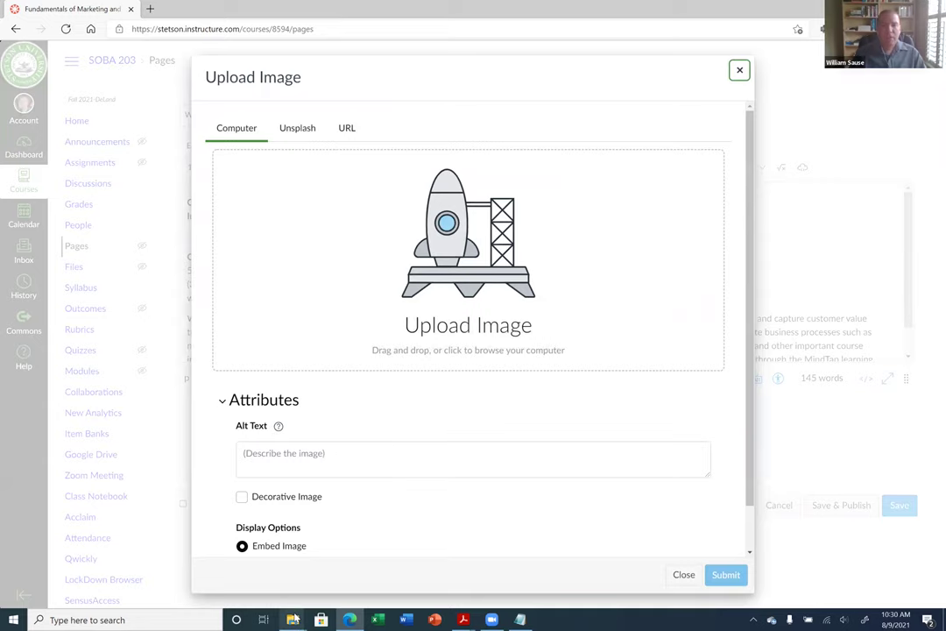
pyautogui.moveTo(294, 618)
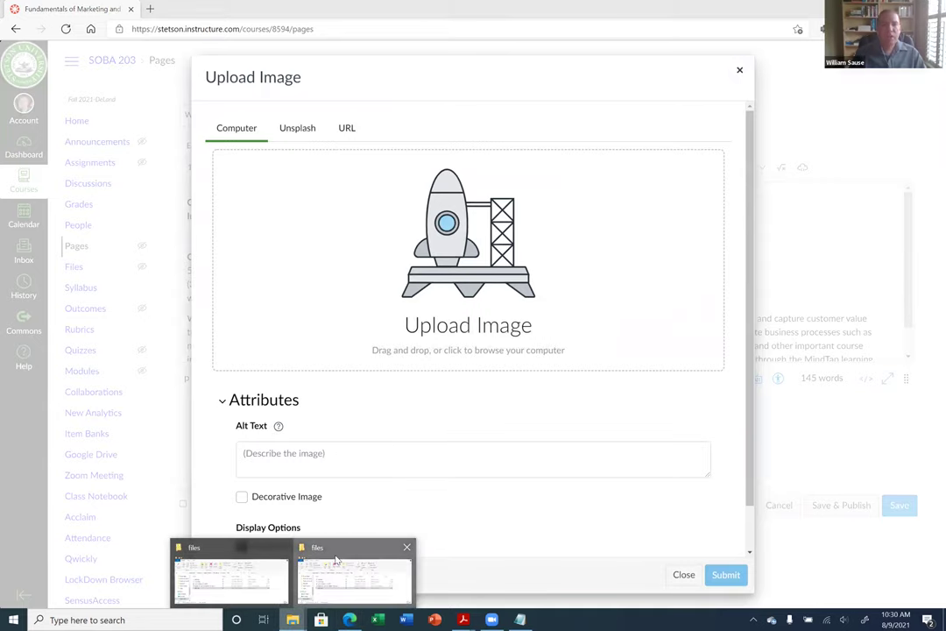
pyautogui.click(335, 561)
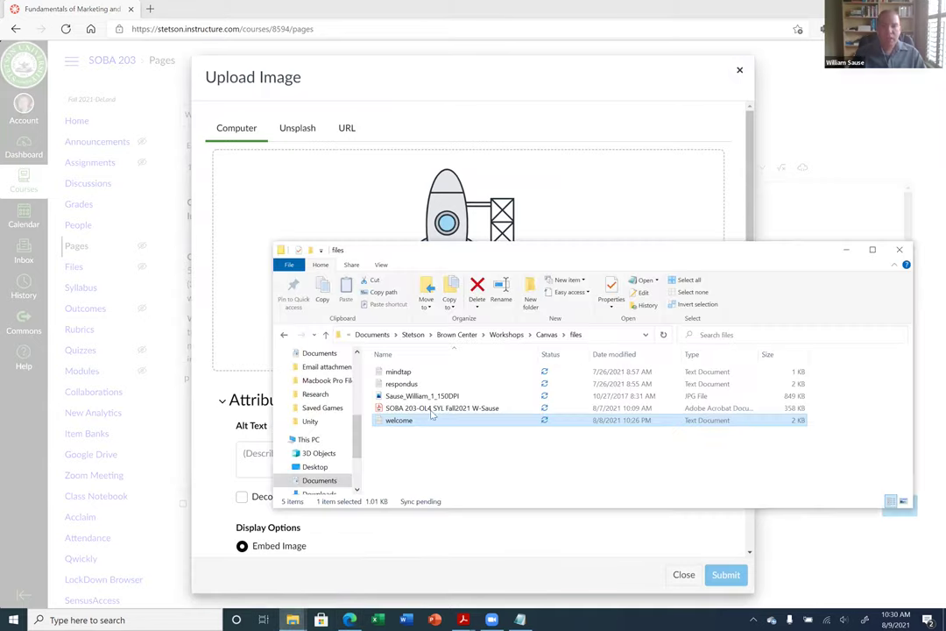
pyautogui.moveTo(570, 249); pyautogui.dragTo(661, 291)
pyautogui.click(502, 438)
pyautogui.moveTo(500, 441); pyautogui.dragTo(258, 204)
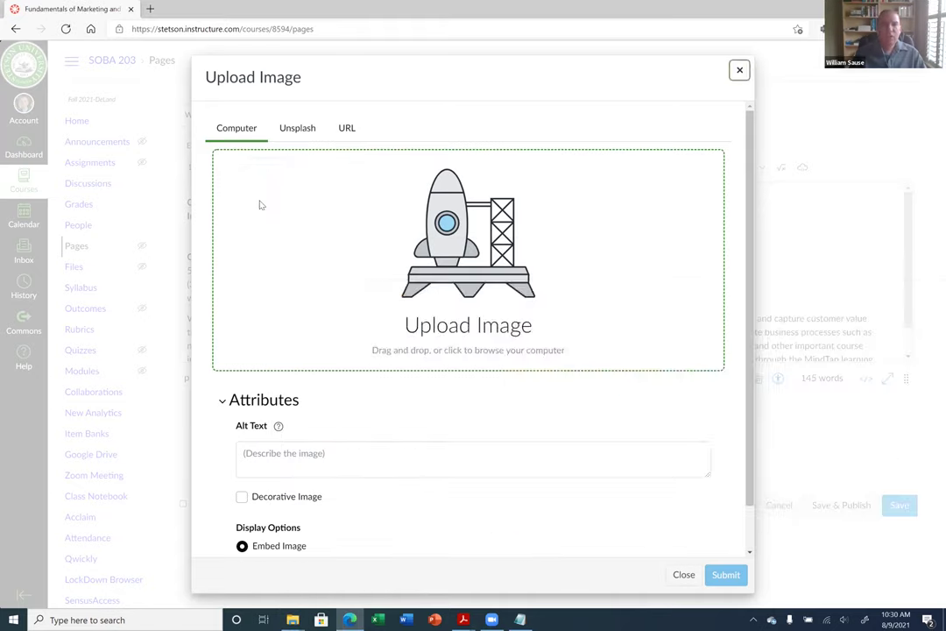
pyautogui.scroll(-2, 543, 401)
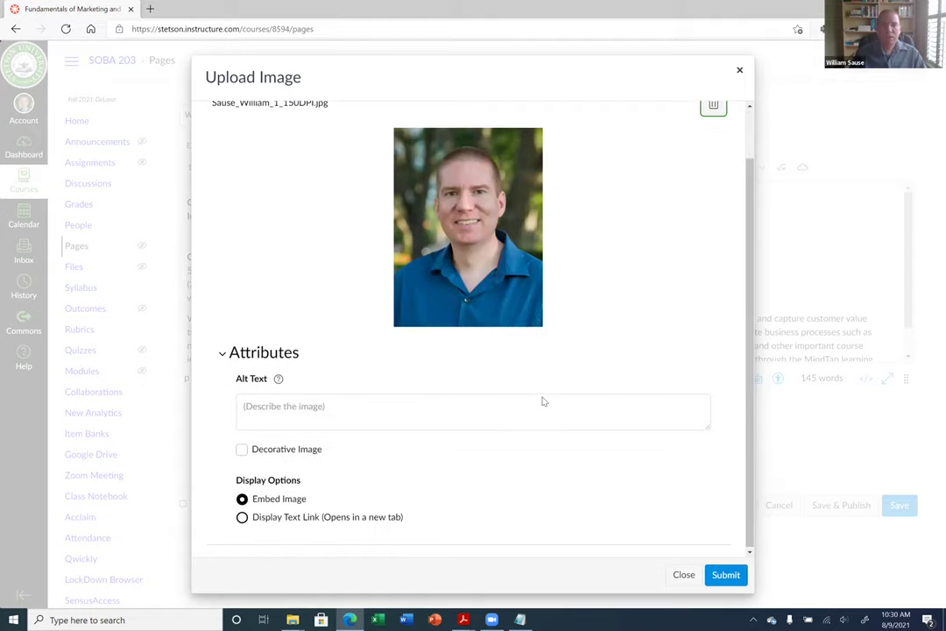
pyautogui.click(724, 575)
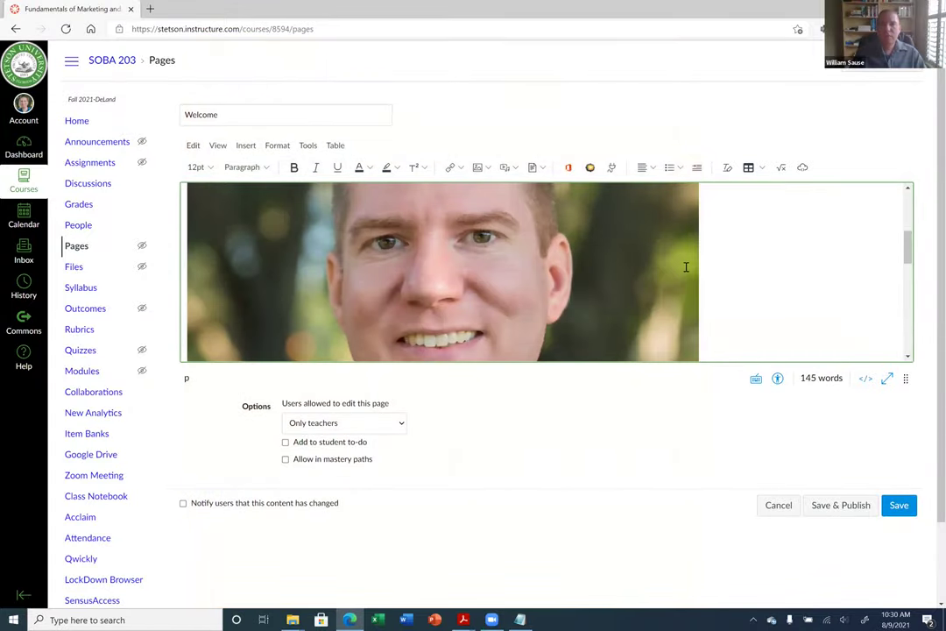
# Shrink the embedded instructor photo proportionally to a small portrait that fits below the instructor line.
pyautogui.click(686, 267)
pyautogui.scroll(2, 690, 263)
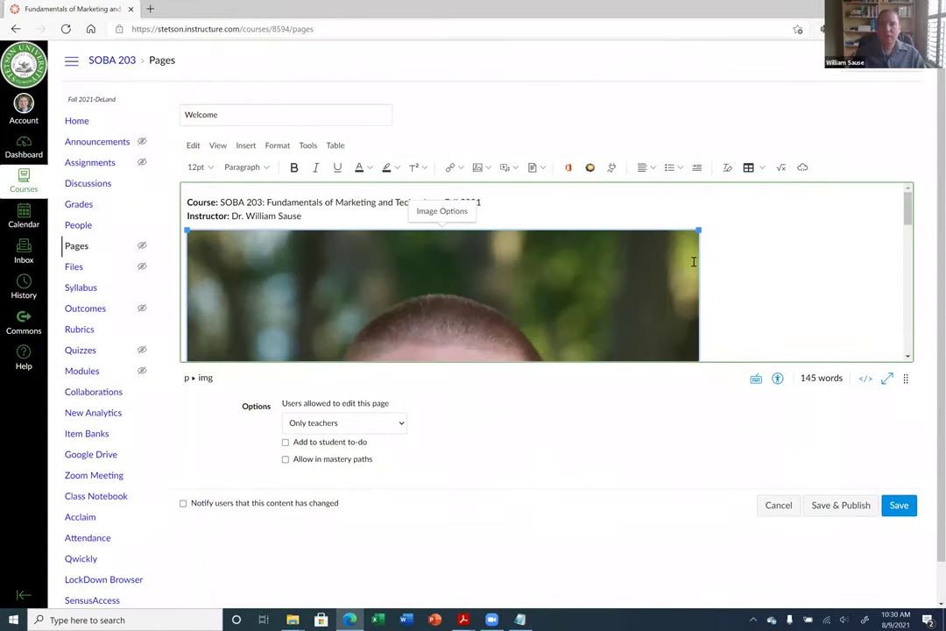
pyautogui.moveTo(698, 232); pyautogui.dragTo(283, 279)
pyautogui.click(430, 293)
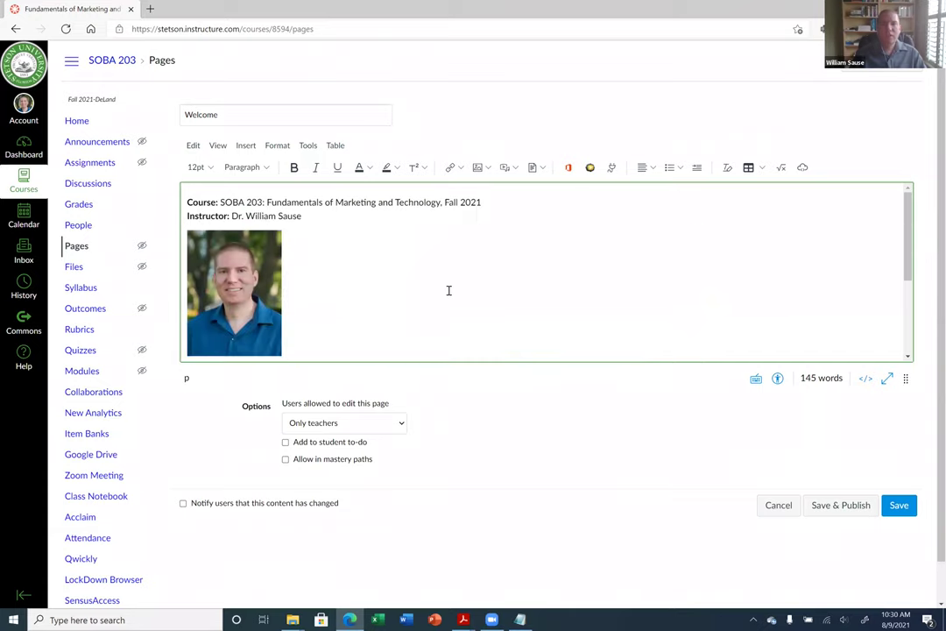
# Add an empty line between the e-mail address in the contact information and the welcome paragraph.
pyautogui.scroll(-1, 449, 290)
pyautogui.scroll(1, 448, 289)
pyautogui.scroll(-3, 448, 283)
pyautogui.scroll(2, 445, 273)
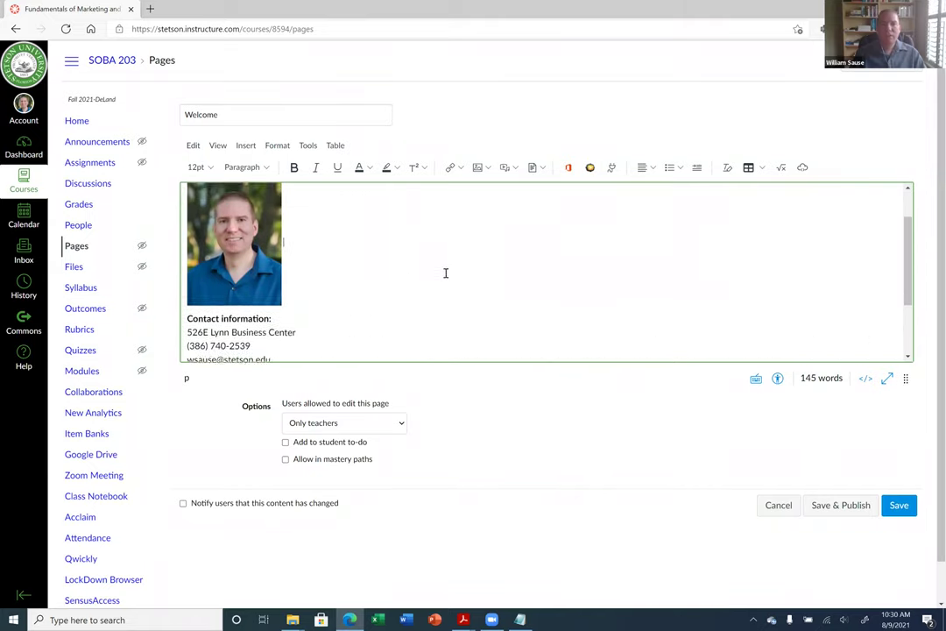
pyautogui.scroll(1, 394, 236)
pyautogui.scroll(-1, 333, 249)
pyautogui.scroll(-1, 283, 254)
pyautogui.click(346, 298)
pyautogui.press('Return')
pyautogui.scroll(-1, 394, 287)
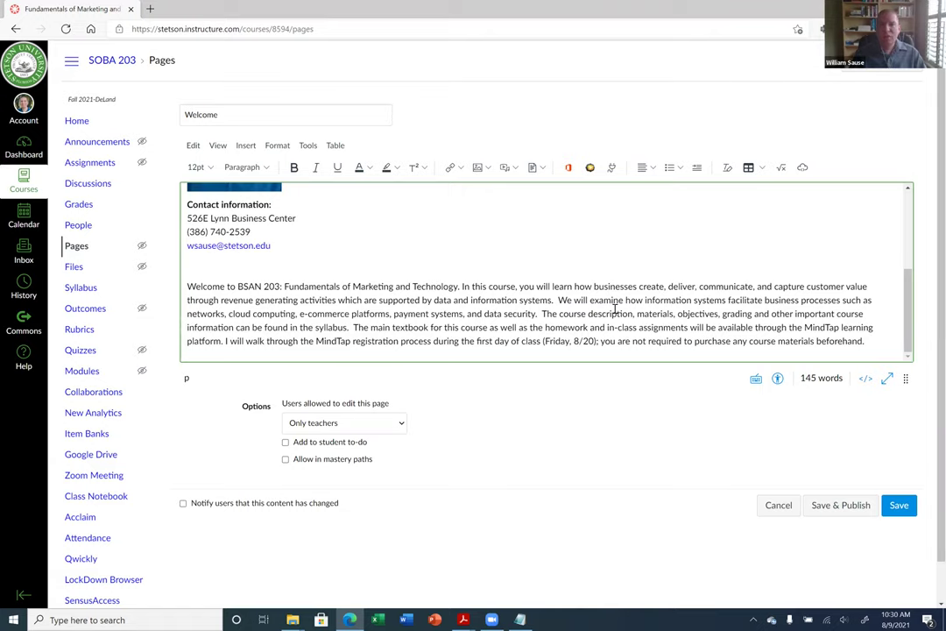
# Link the word "syllabus" in the welcome paragraph to the SOBA 203 Fall 2021 syllabus PDF uploaded from the files folder.
pyautogui.moveTo(541, 313); pyautogui.dragTo(559, 312)
pyautogui.click(549, 315)
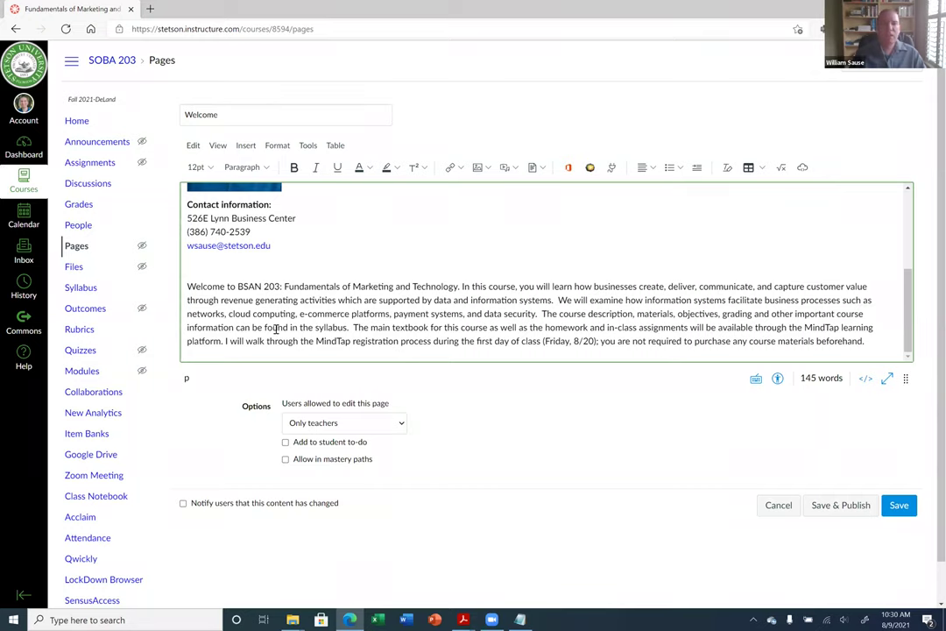
pyautogui.doubleClick(337, 327)
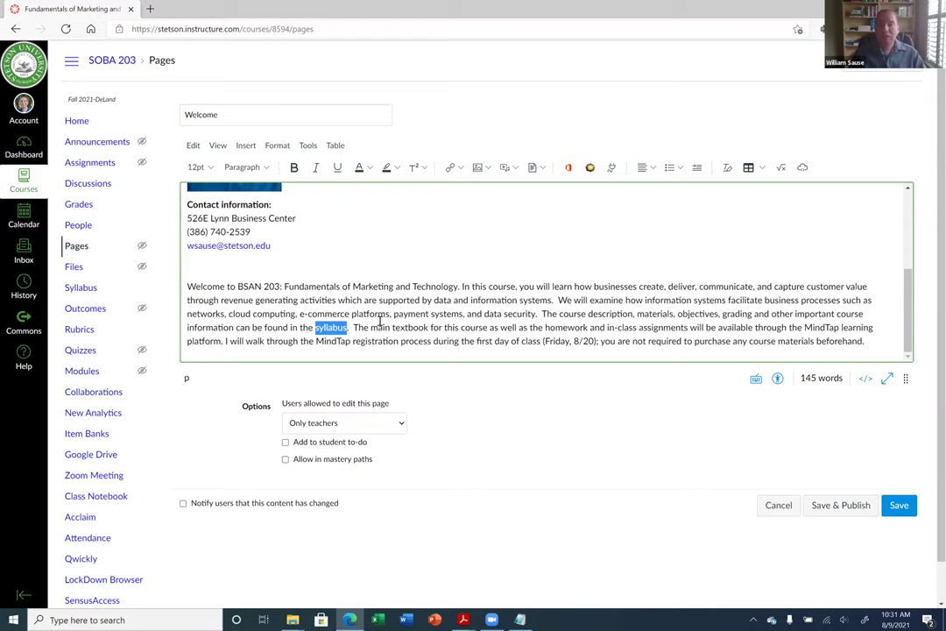
pyautogui.click(321, 328)
pyautogui.moveTo(316, 328); pyautogui.dragTo(347, 328)
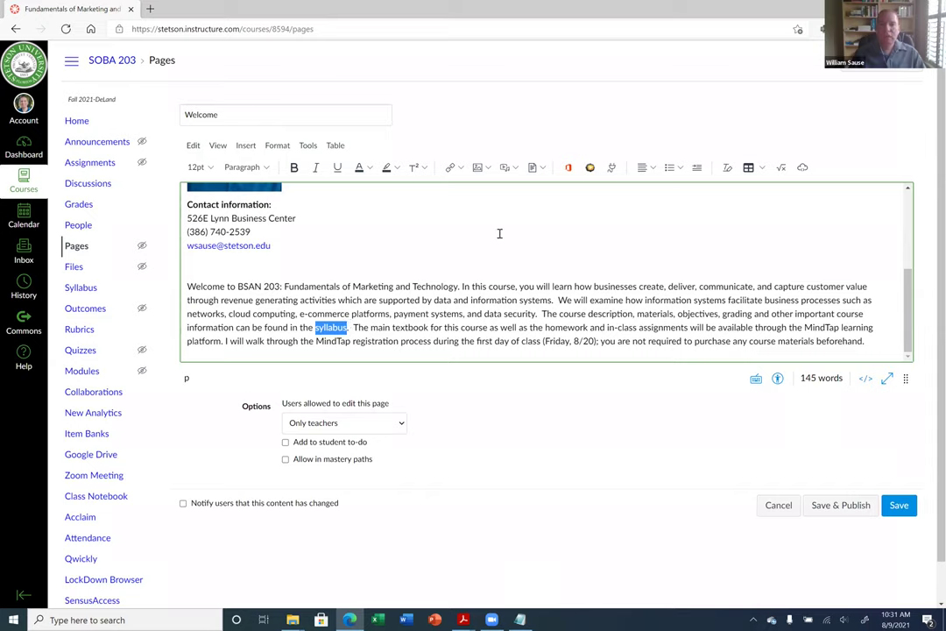
pyautogui.click(532, 167)
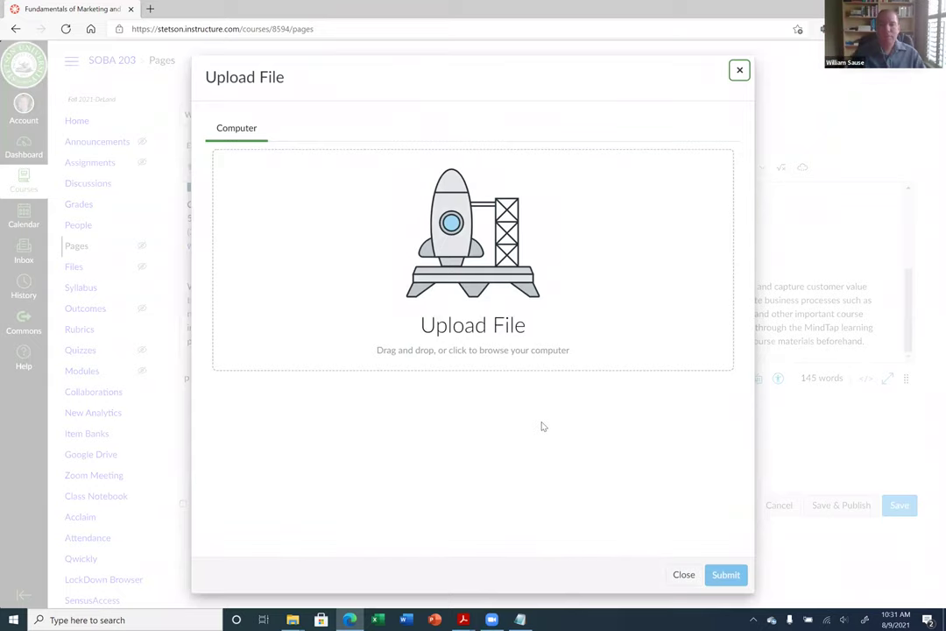
pyautogui.moveTo(295, 616)
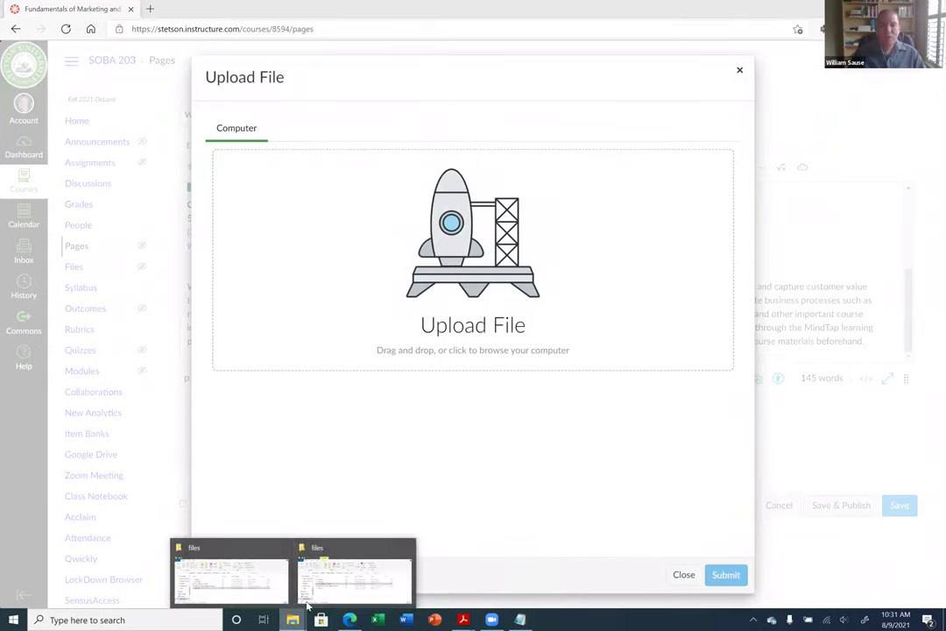
pyautogui.click(331, 596)
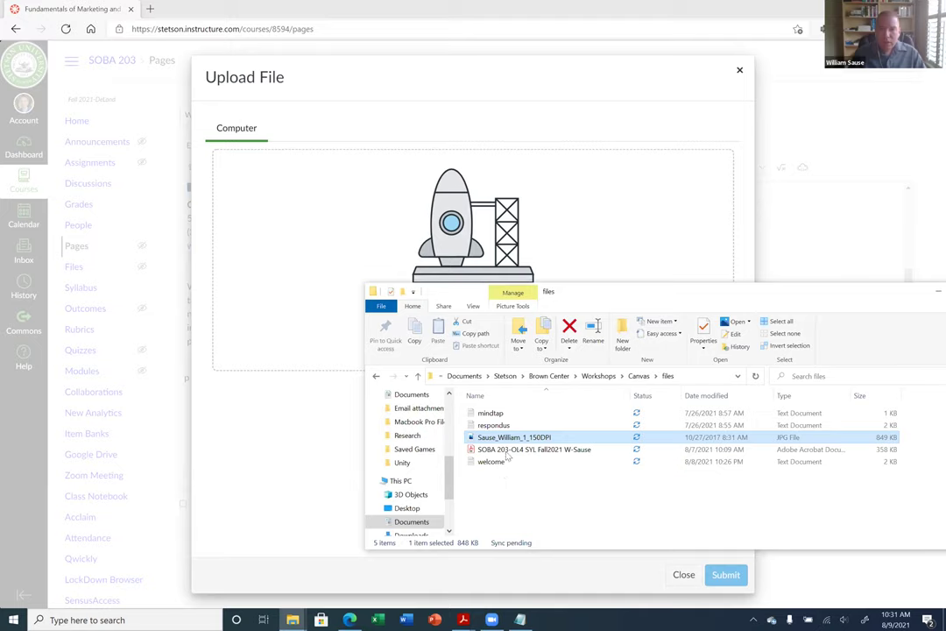
pyautogui.moveTo(537, 450); pyautogui.dragTo(298, 217)
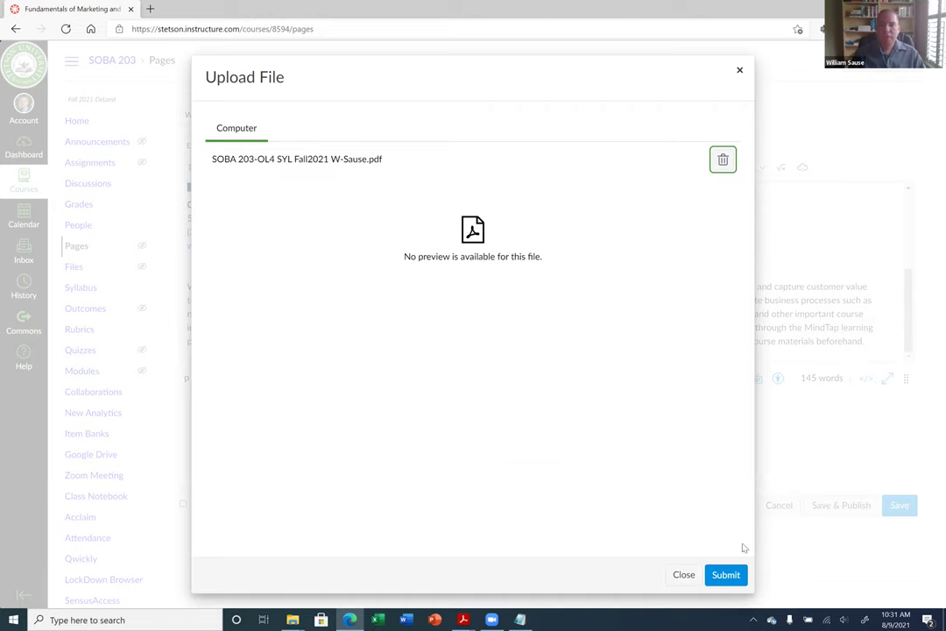
pyautogui.click(727, 574)
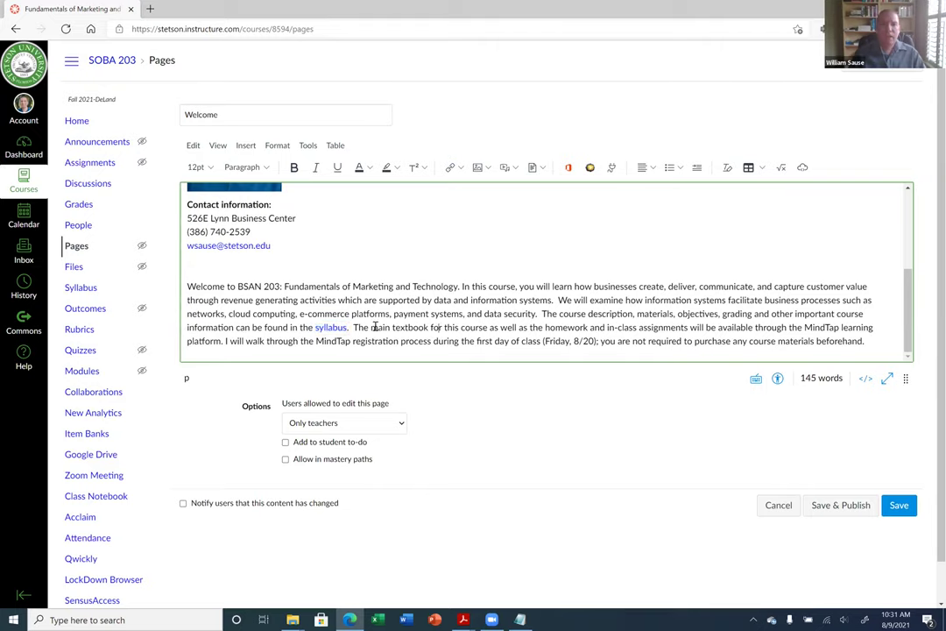
# Save the Welcome page and check its syllabus link by previewing the PDF.
pyautogui.click(334, 330)
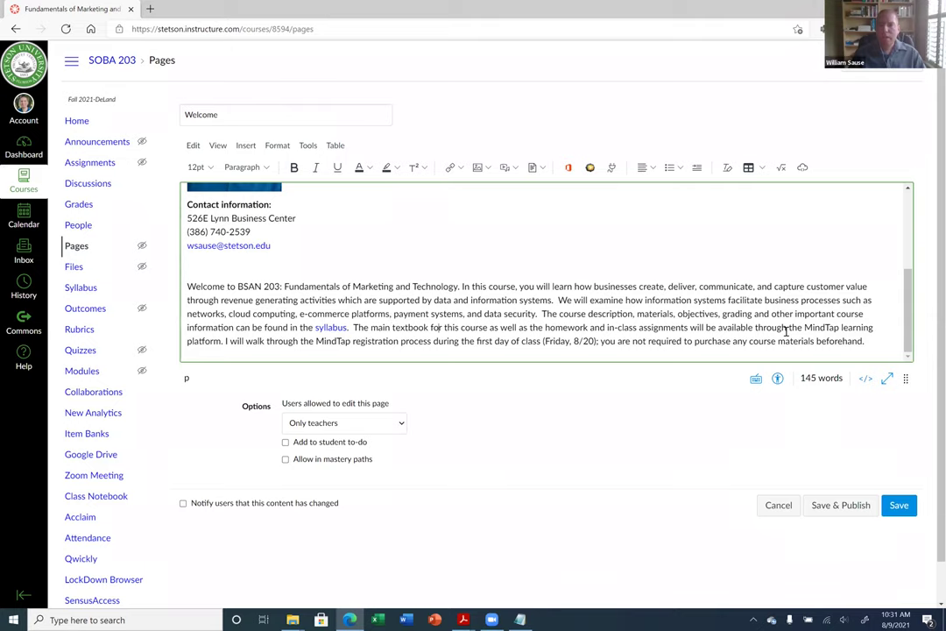
pyautogui.click(894, 507)
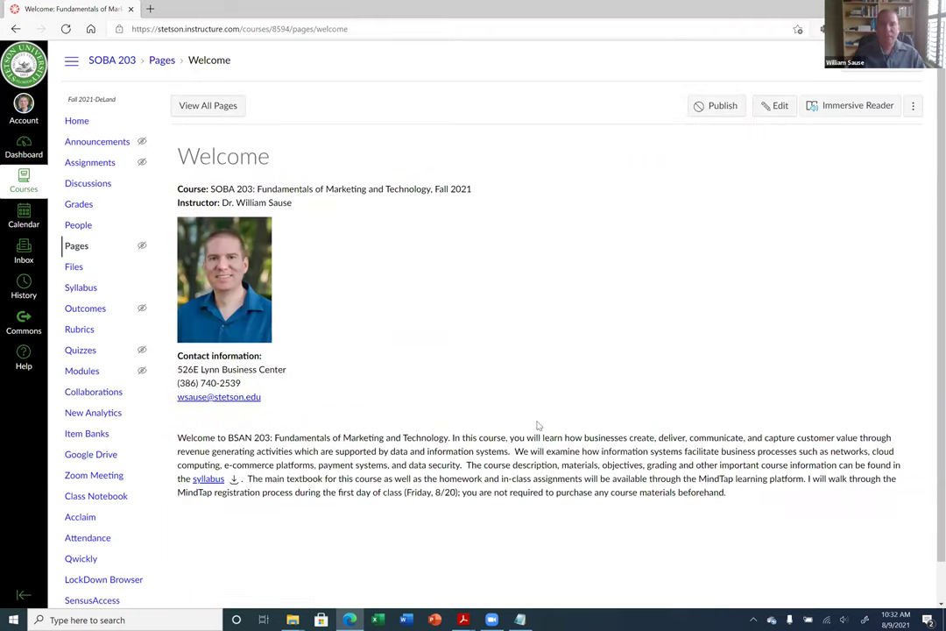
pyautogui.click(214, 482)
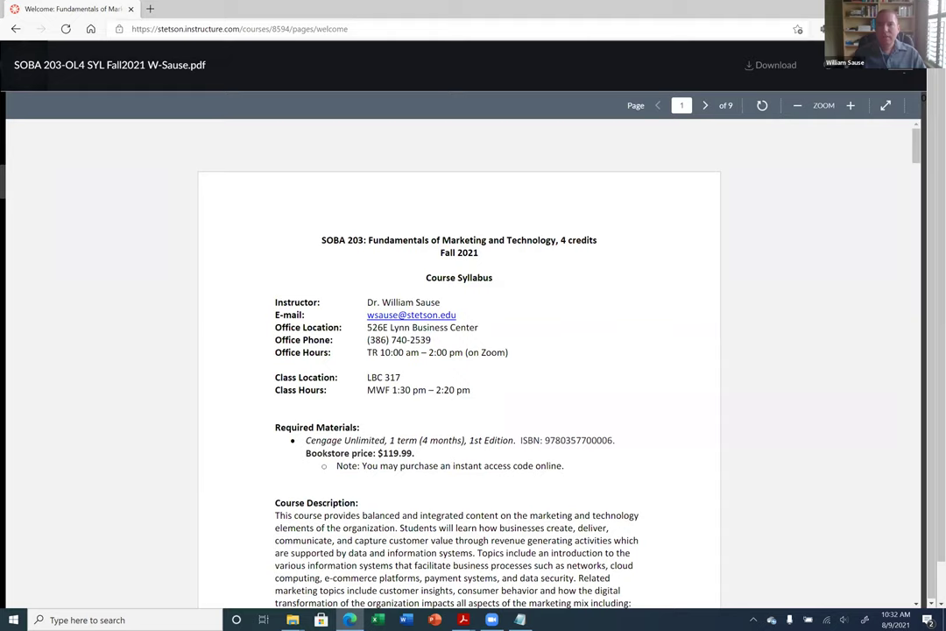
pyautogui.press('Escape')
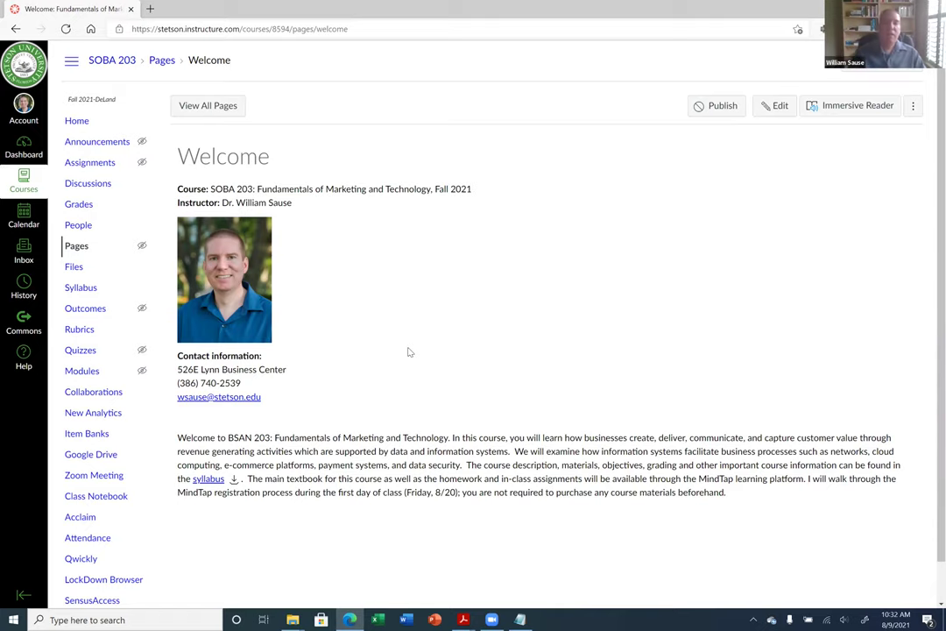
# Examine the course's Uploaded Media folder, the list of pages and the current course home page.
pyautogui.click(74, 268)
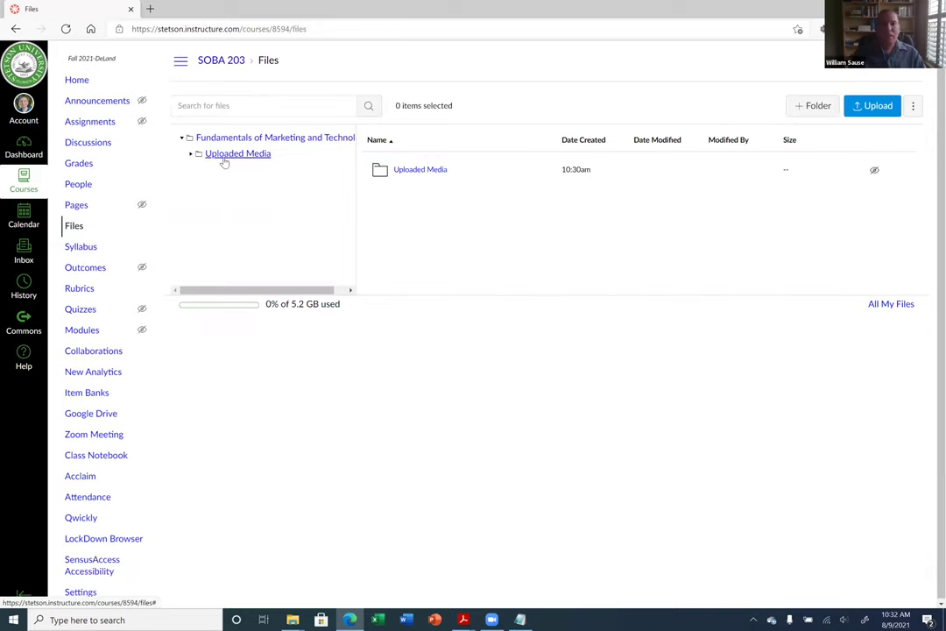
pyautogui.click(225, 163)
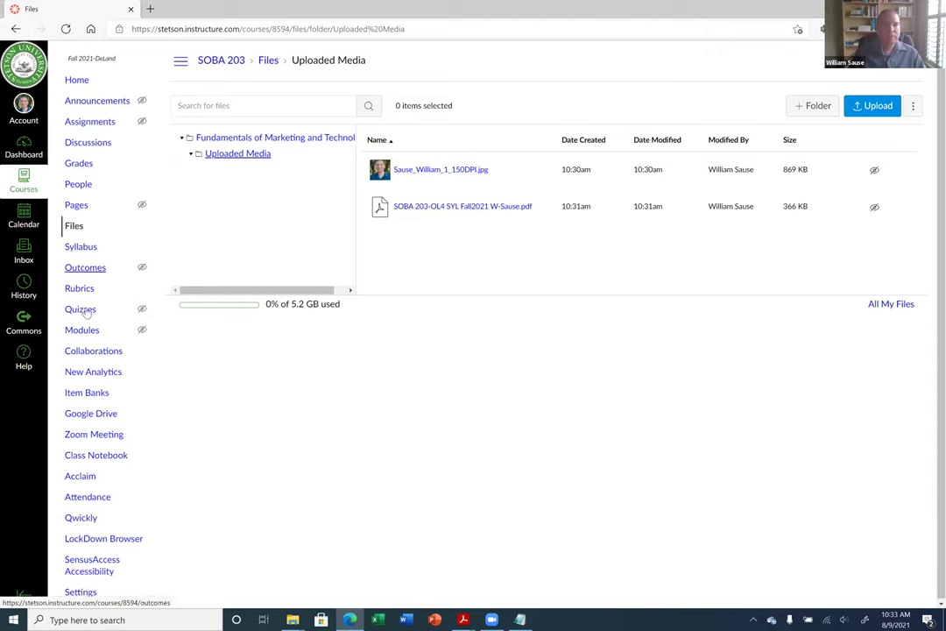
pyautogui.click(77, 205)
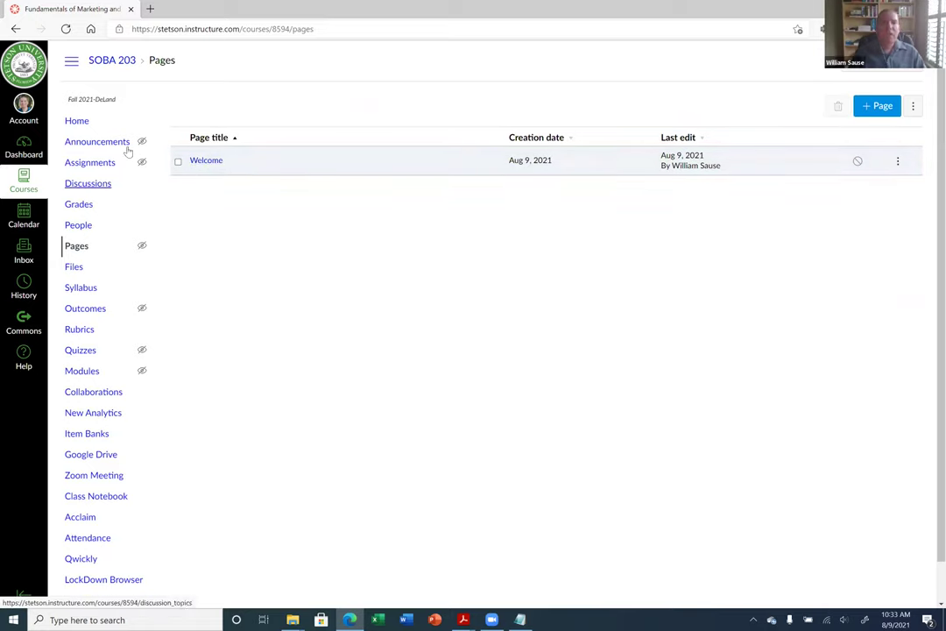
pyautogui.click(78, 128)
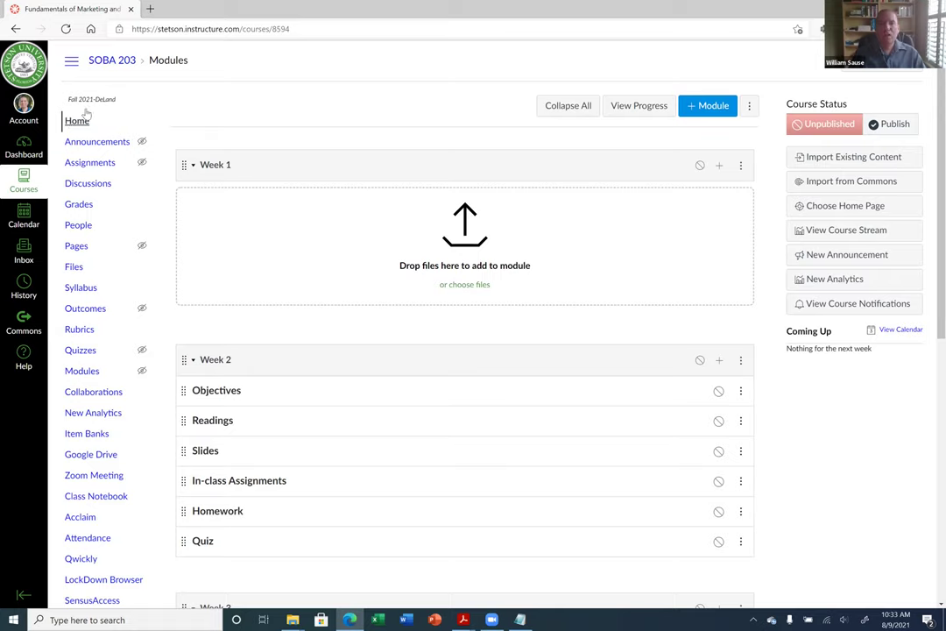
# Publish the Welcome page and set it as the course's front page.
pyautogui.click(83, 249)
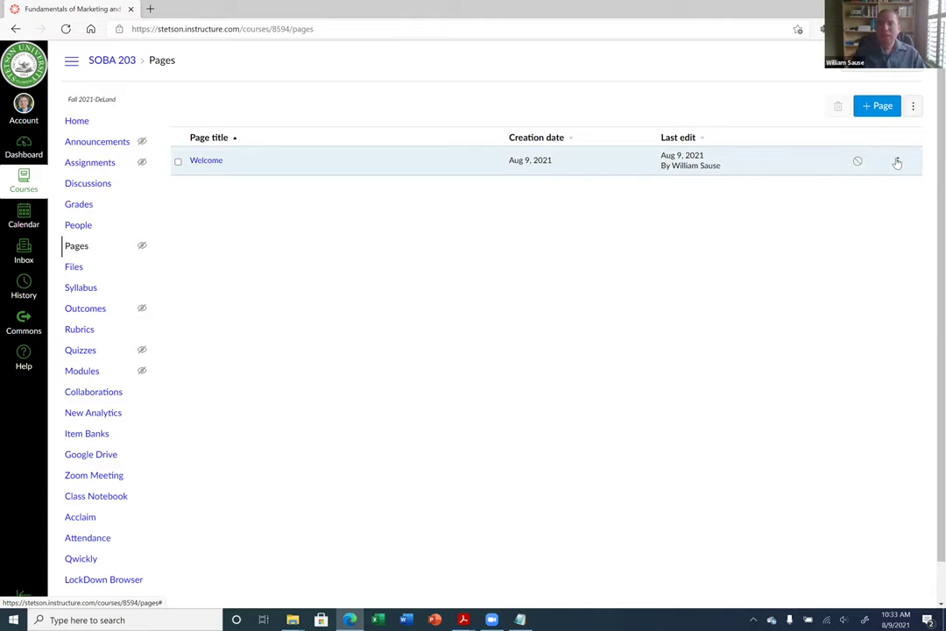
pyautogui.click(898, 163)
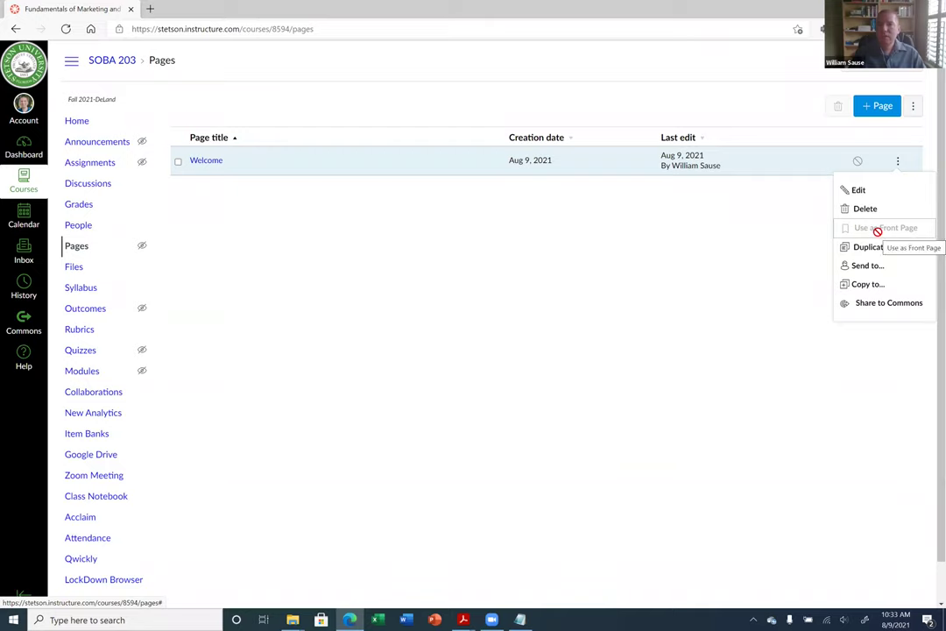
pyautogui.click(739, 235)
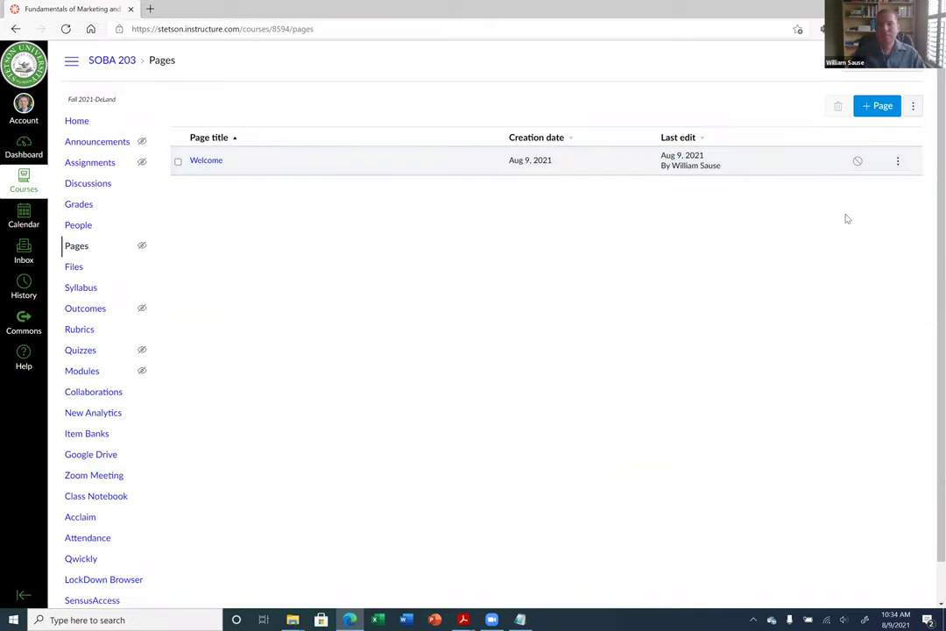
pyautogui.click(858, 164)
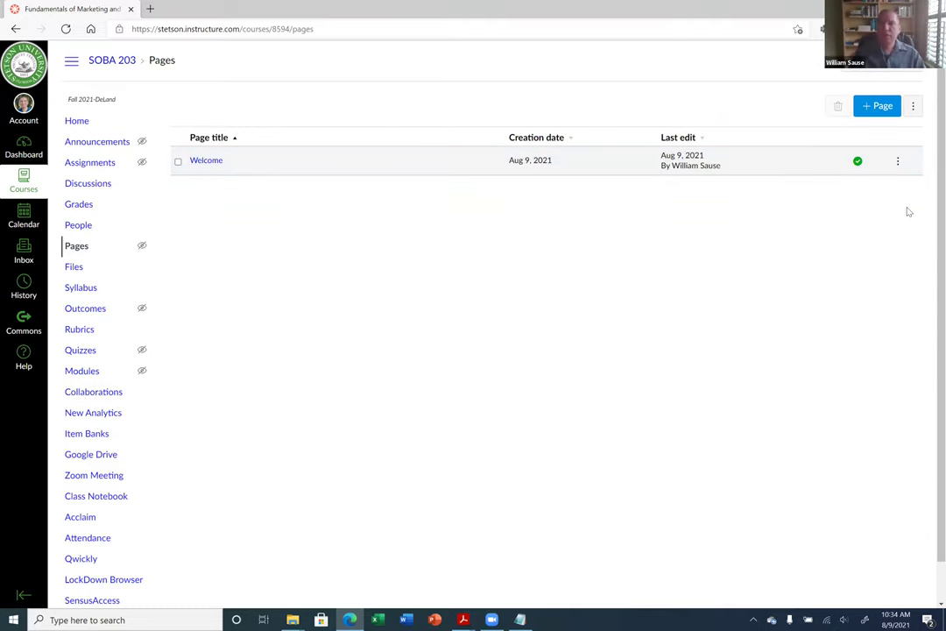
pyautogui.click(898, 161)
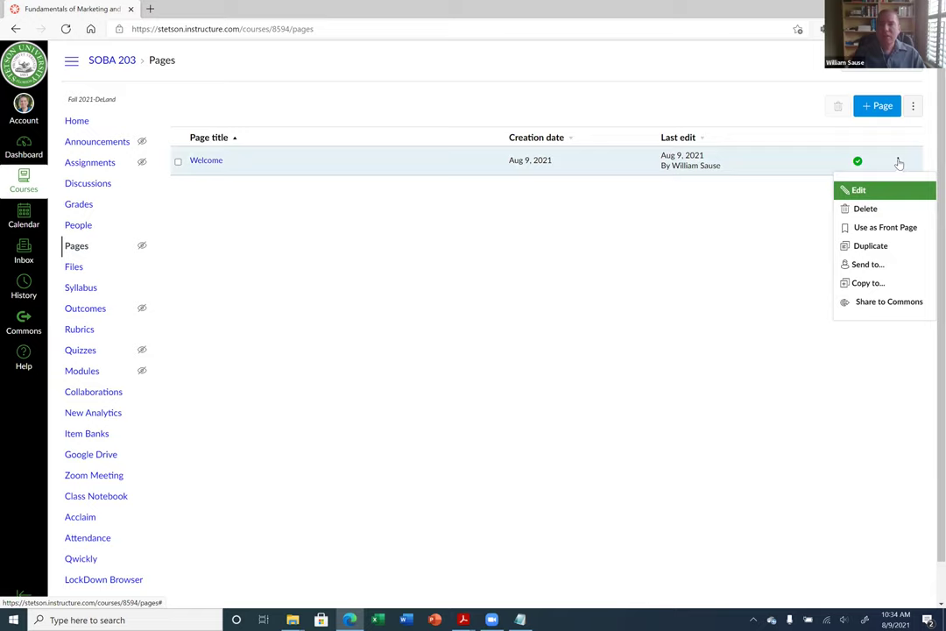
pyautogui.click(863, 230)
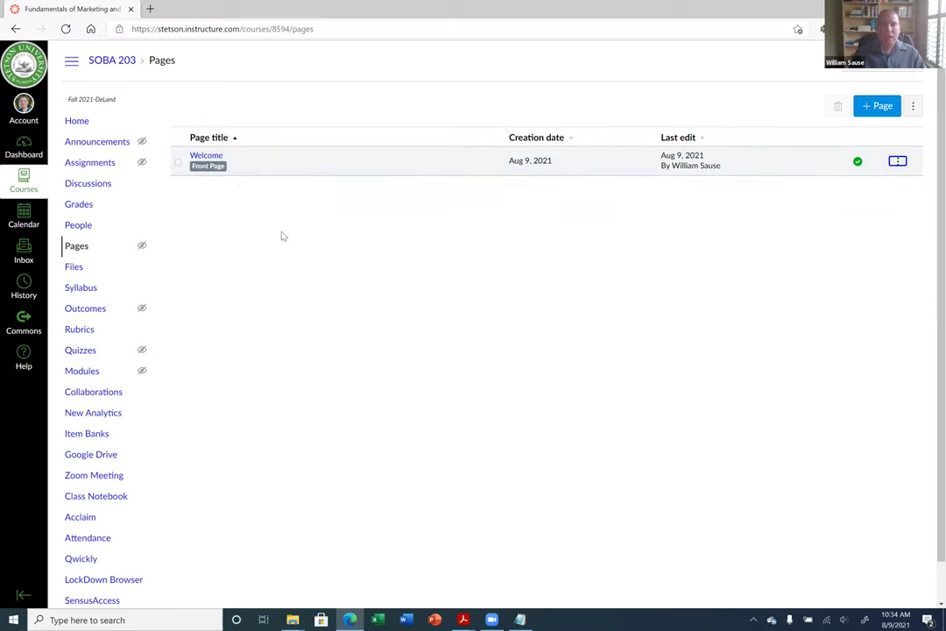
# Examine the course home page choices and the Pages list where the front page assignment can be changed.
pyautogui.click(79, 123)
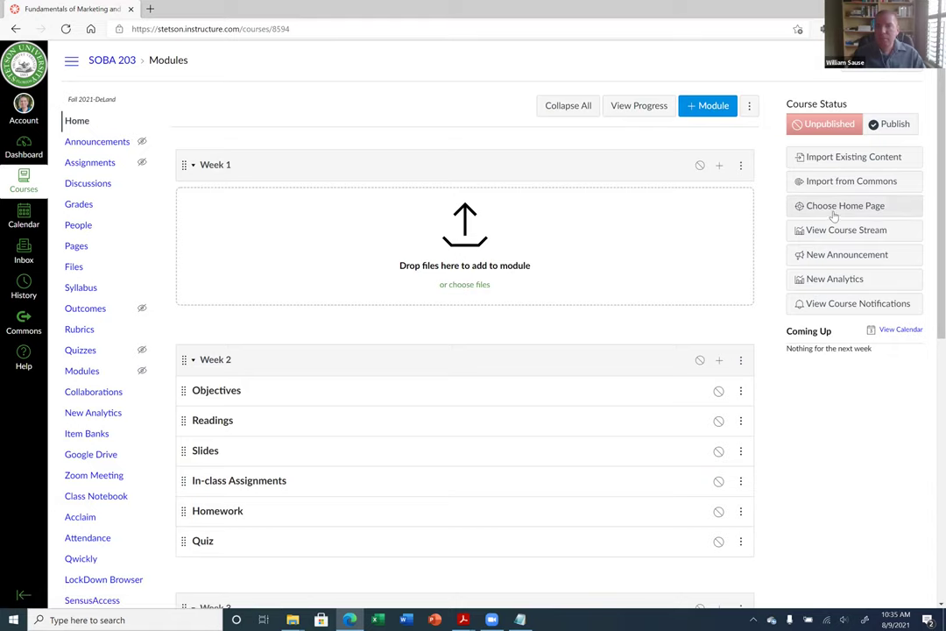
pyautogui.click(877, 207)
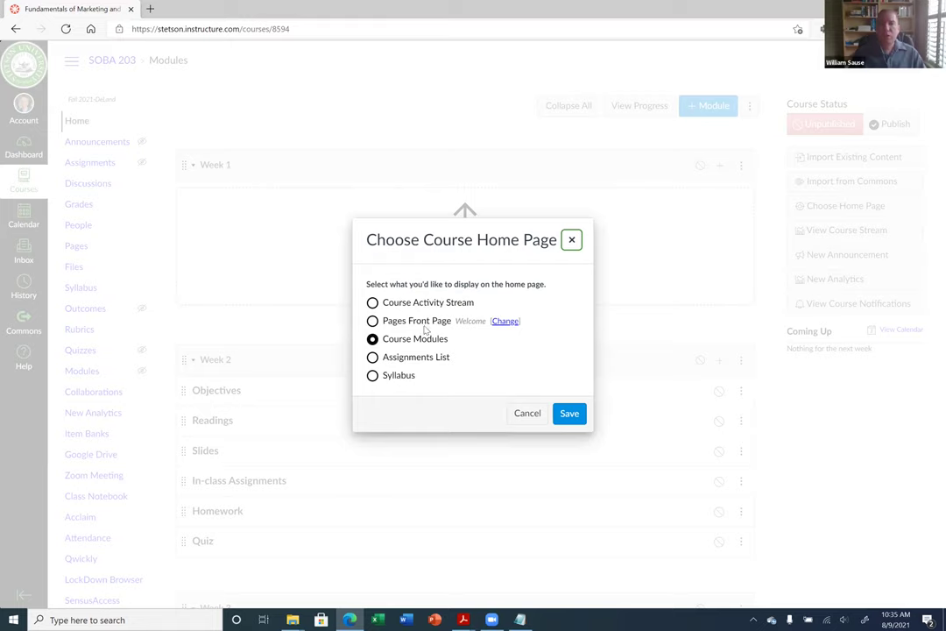
pyautogui.click(374, 321)
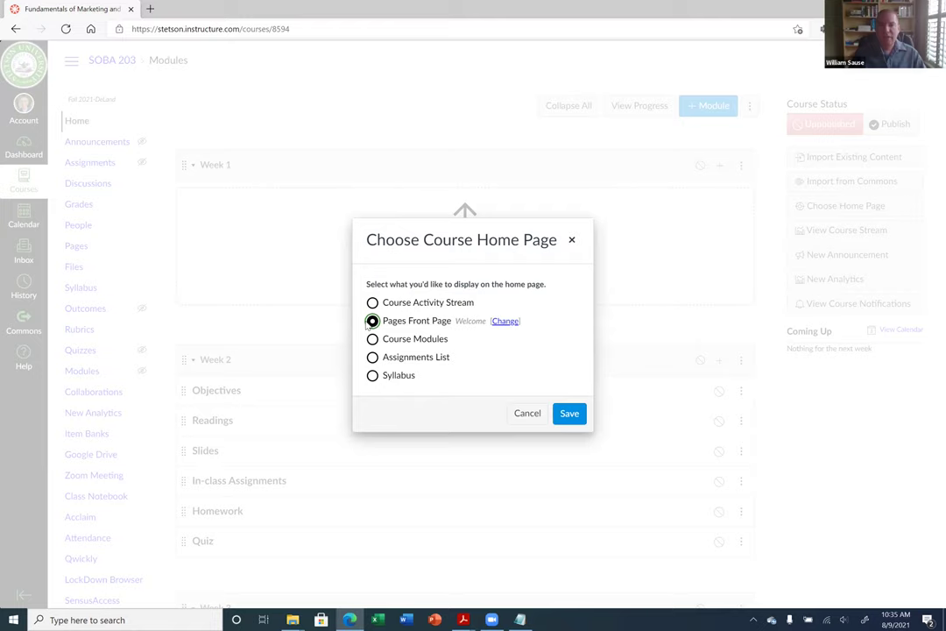
pyautogui.moveTo(453, 321); pyautogui.dragTo(487, 322)
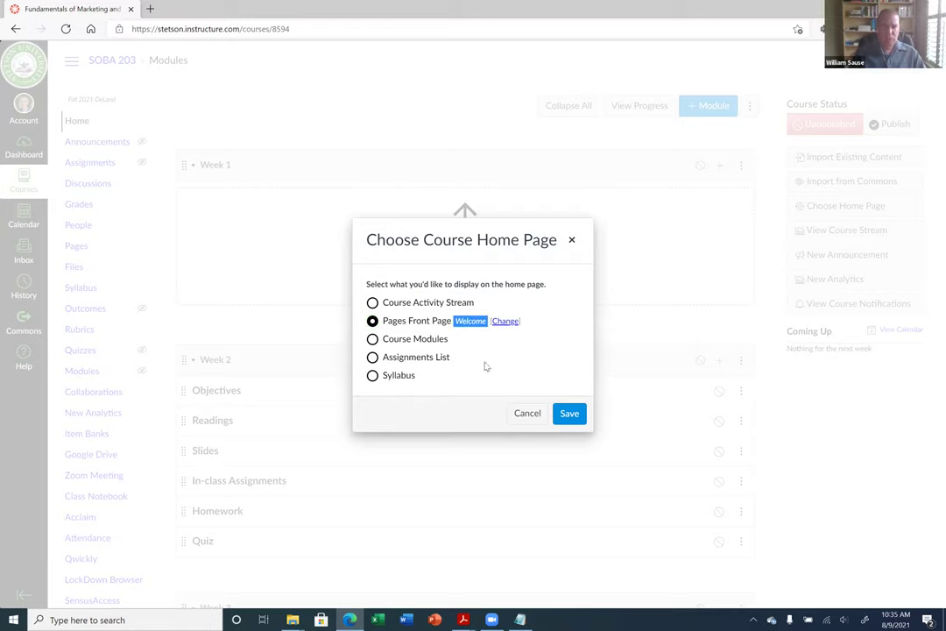
pyautogui.click(468, 322)
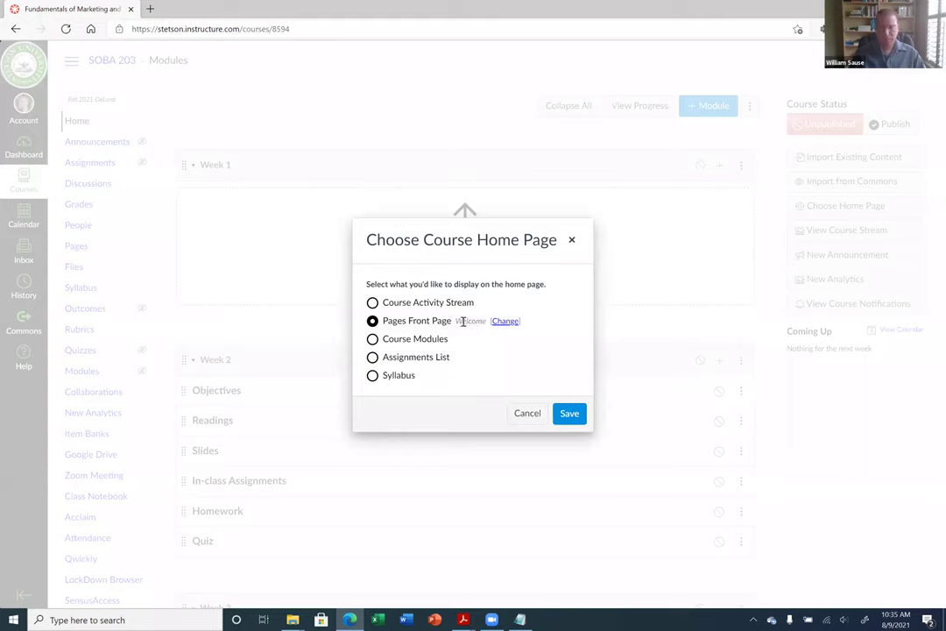
pyautogui.moveTo(463, 322); pyautogui.dragTo(454, 321)
pyautogui.click(478, 321)
pyautogui.doubleClick(477, 321)
pyautogui.click(504, 341)
pyautogui.click(504, 341)
pyautogui.click(506, 321)
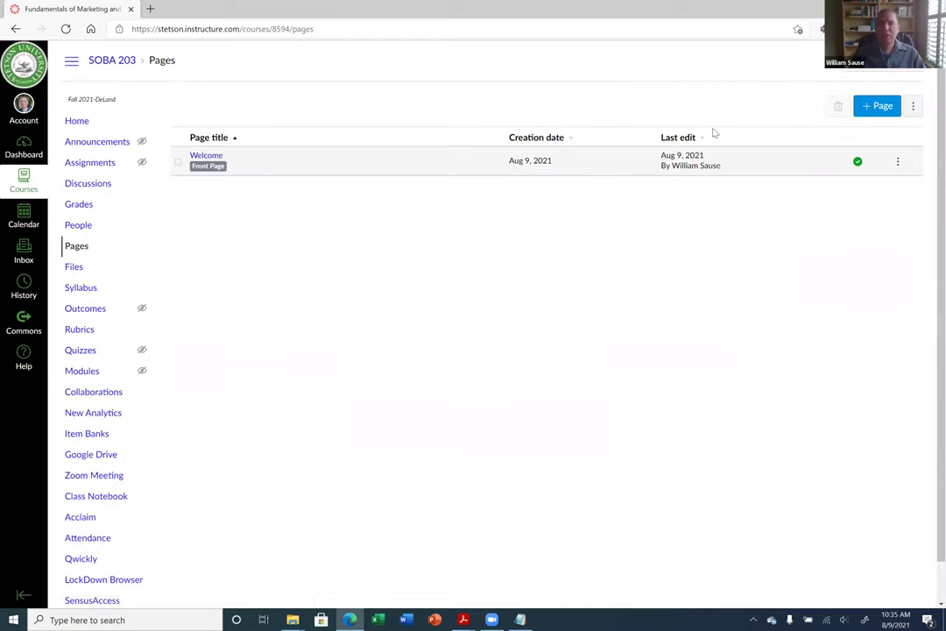
pyautogui.click(898, 161)
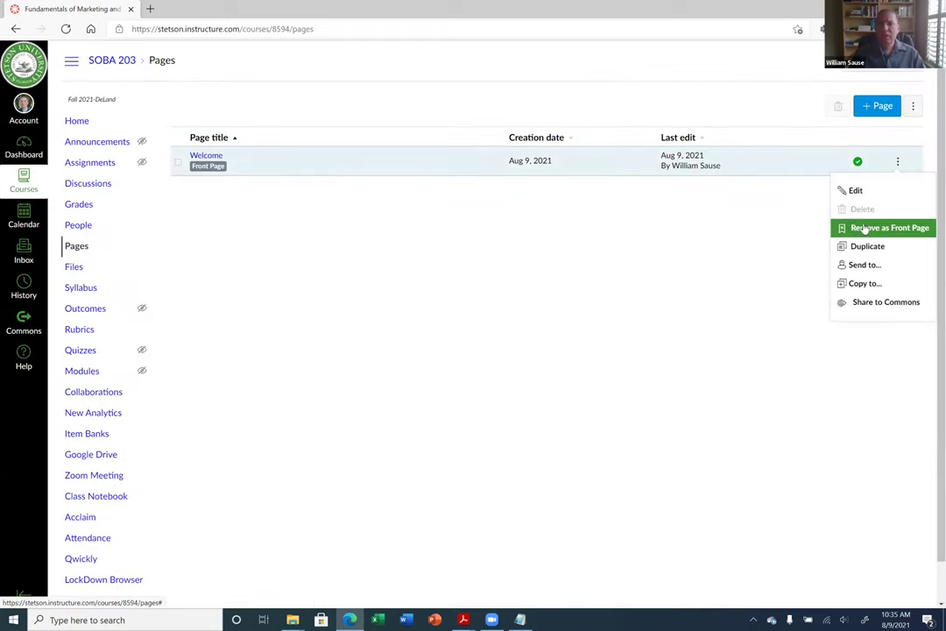
pyautogui.click(610, 237)
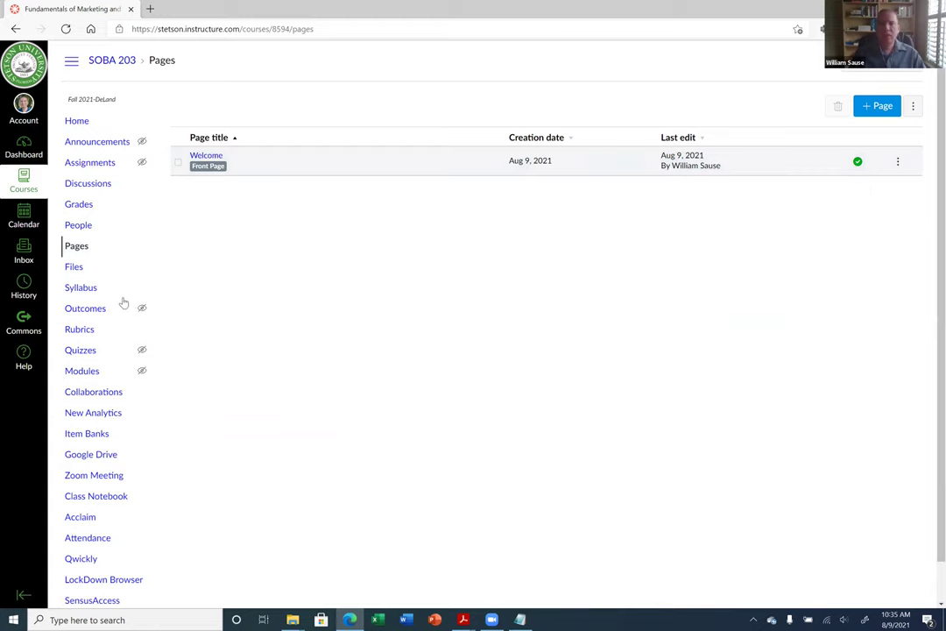
# Set the course home page to the Pages Front Page option, using the Welcome page, and save the choice.
pyautogui.click(78, 121)
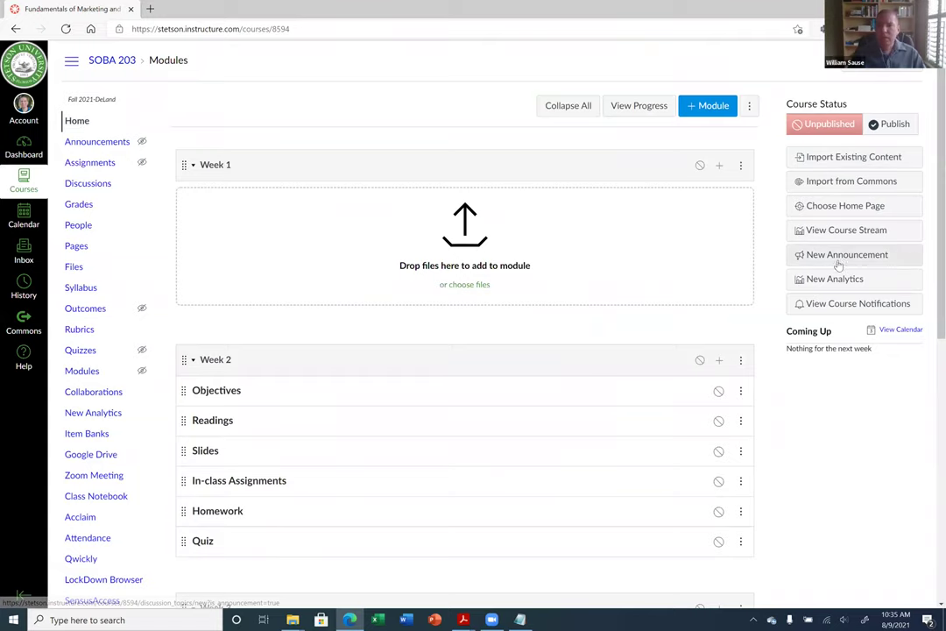
pyautogui.click(850, 206)
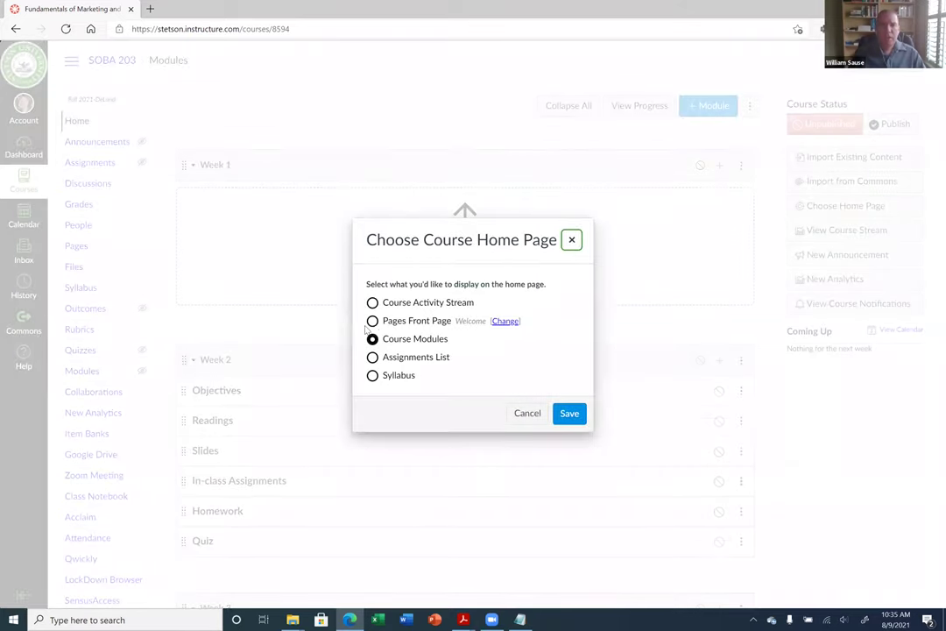
pyautogui.click(374, 322)
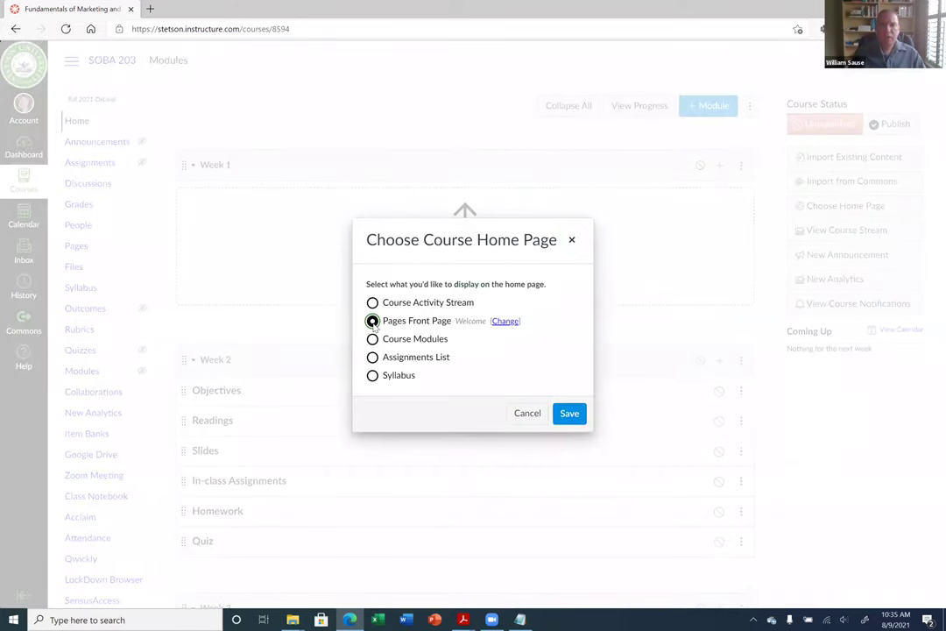
pyautogui.click(571, 417)
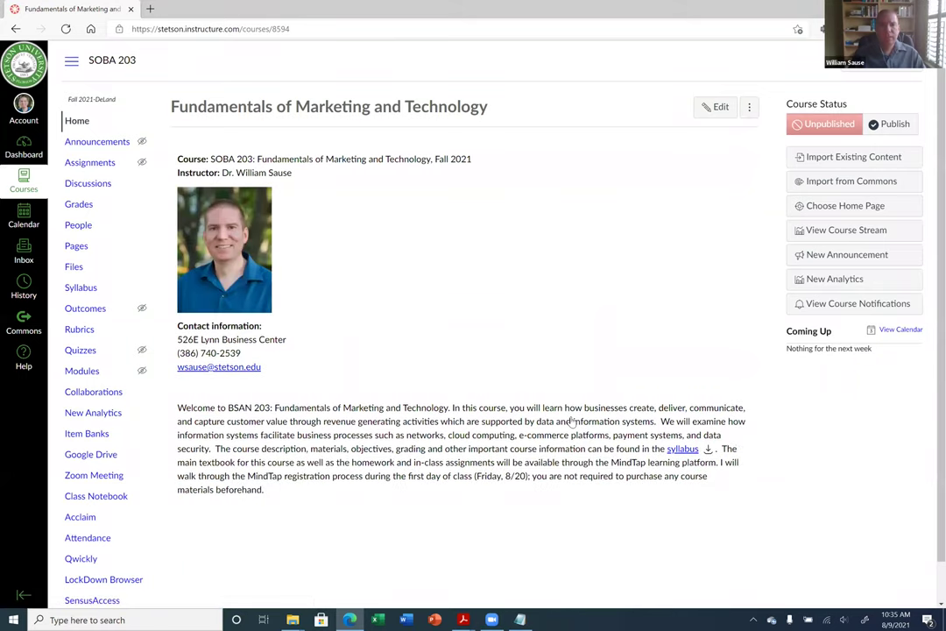
# Edit the Welcome page from the course home and remove the blank line between the contact information and the welcome paragraph.
pyautogui.click(85, 126)
pyautogui.click(721, 120)
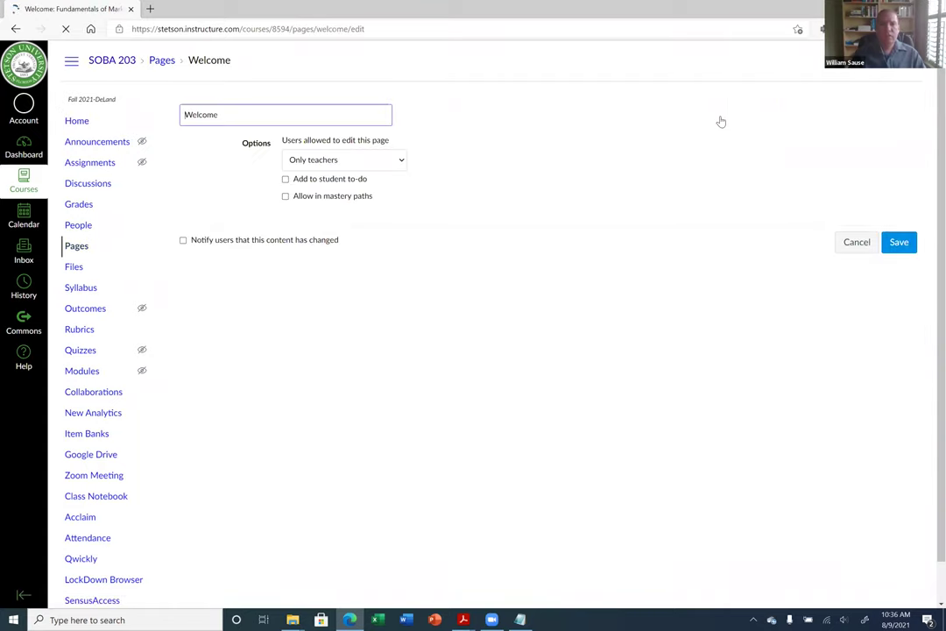
pyautogui.scroll(-5, 339, 313)
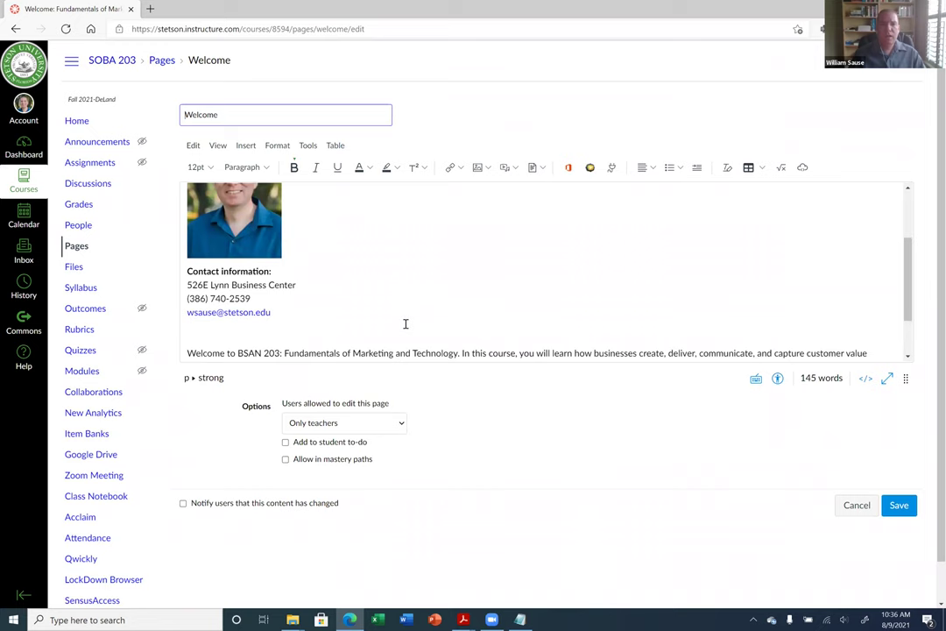
pyautogui.click(397, 255)
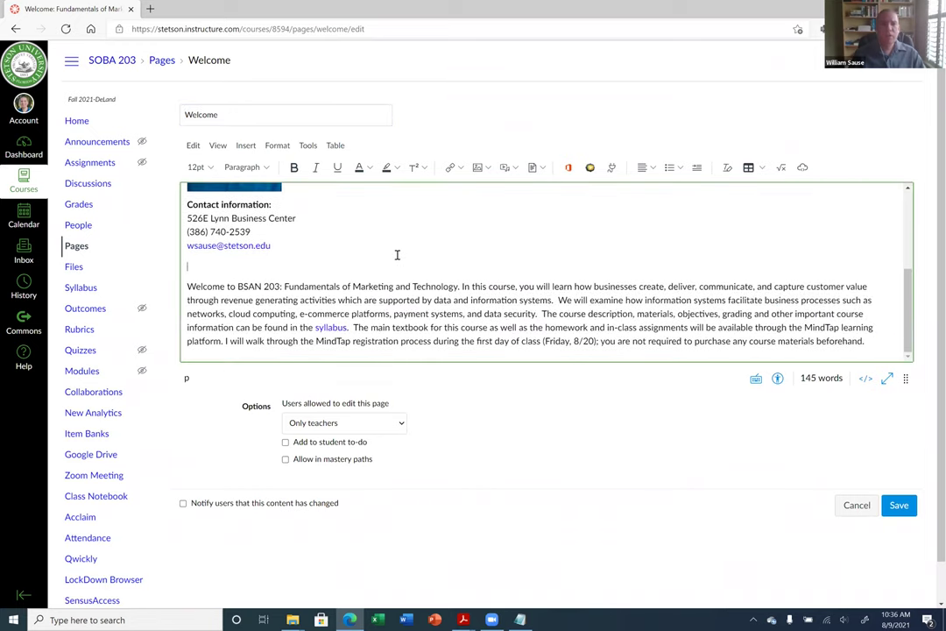
pyautogui.press('BackSpace')
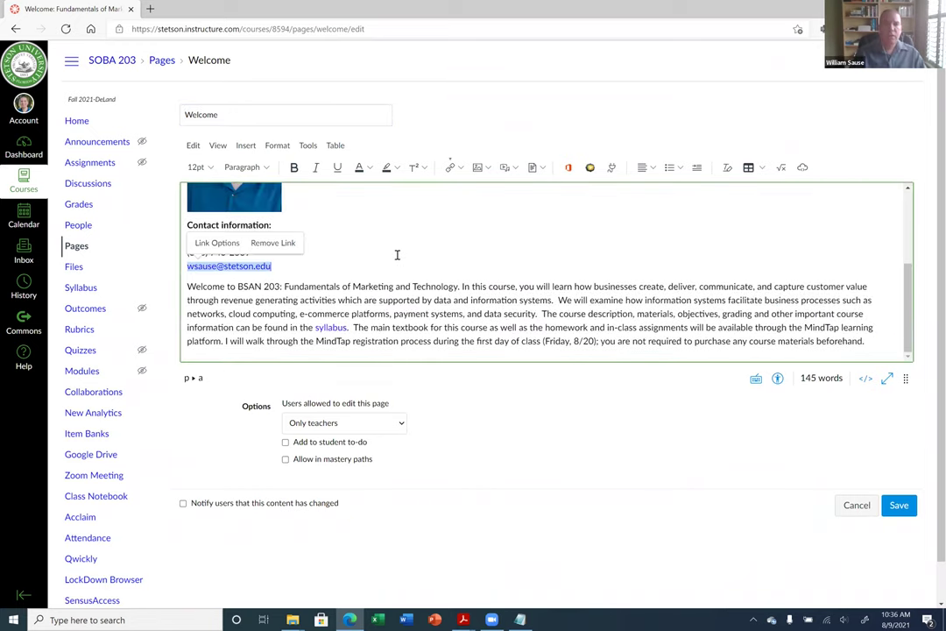
# Add a new last line to the Welcome page reading "Please visit the modules page." and select the word "modules".
pyautogui.click(882, 340)
pyautogui.press('Return')
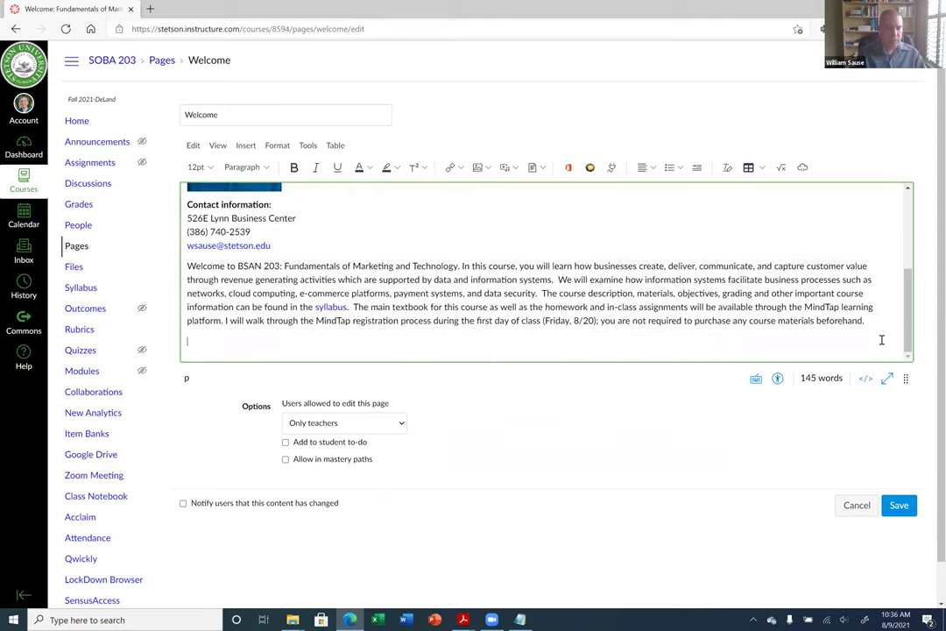
pyautogui.write("Please 'visit ")
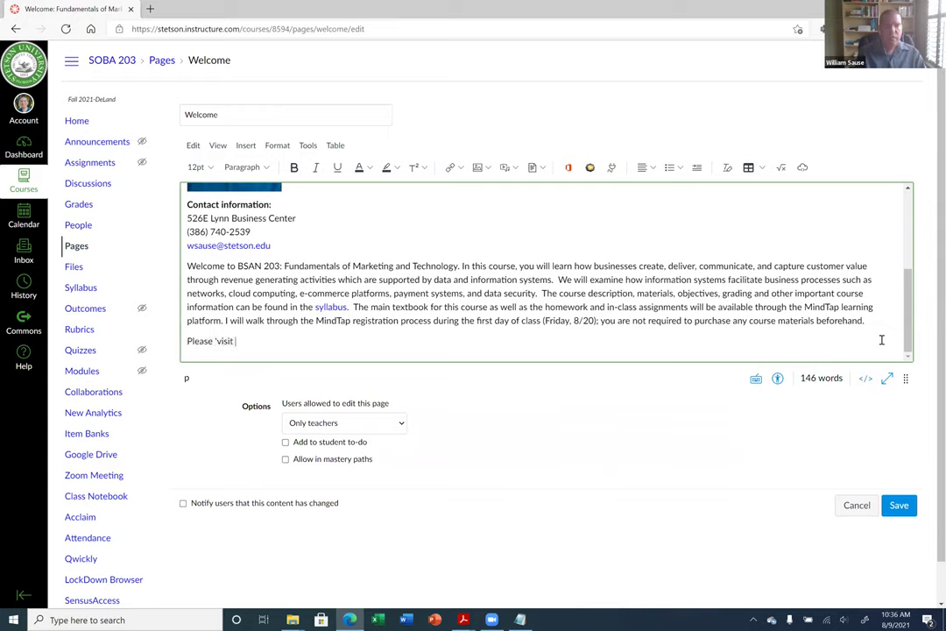
pyautogui.press('BackSpace')
pyautogui.press('BackSpace')
pyautogui.press('BackSpace')
pyautogui.press('BackSpace')
pyautogui.press('BackSpace')
pyautogui.press('BackSpace')
pyautogui.press('BackSpace')
pyautogui.write('visit the module')
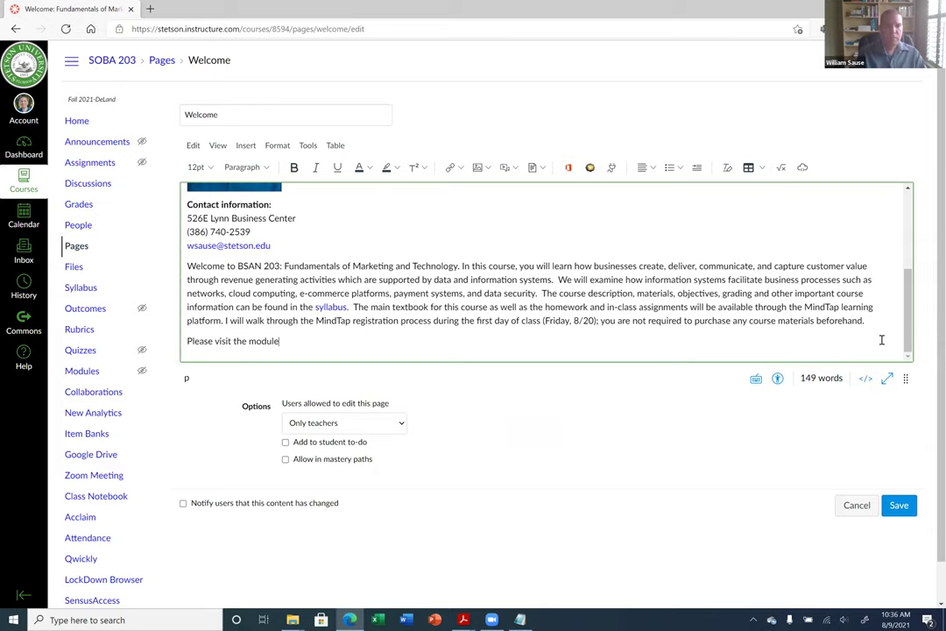
pyautogui.write('s page.')
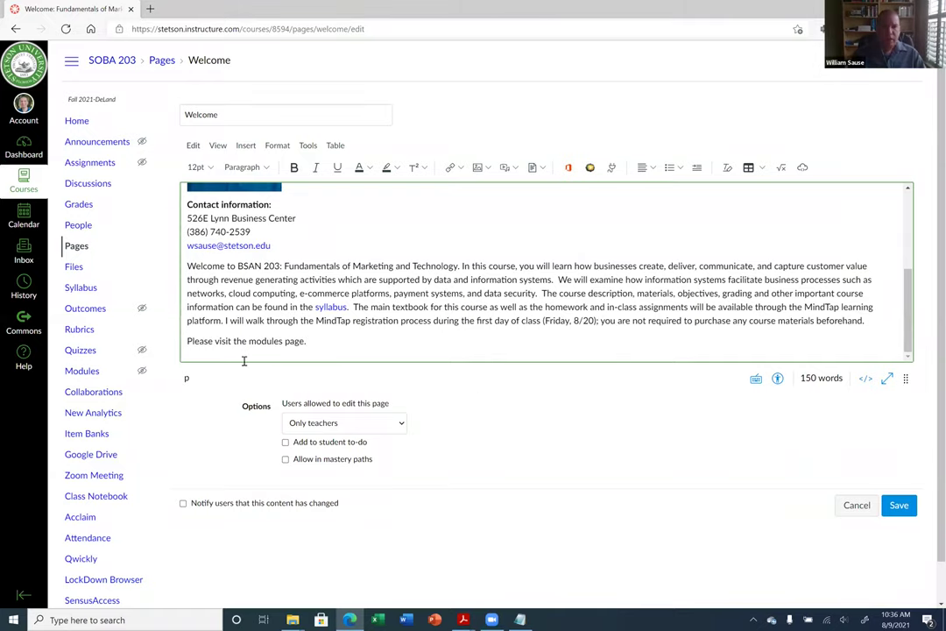
pyautogui.moveTo(249, 343); pyautogui.dragTo(274, 340)
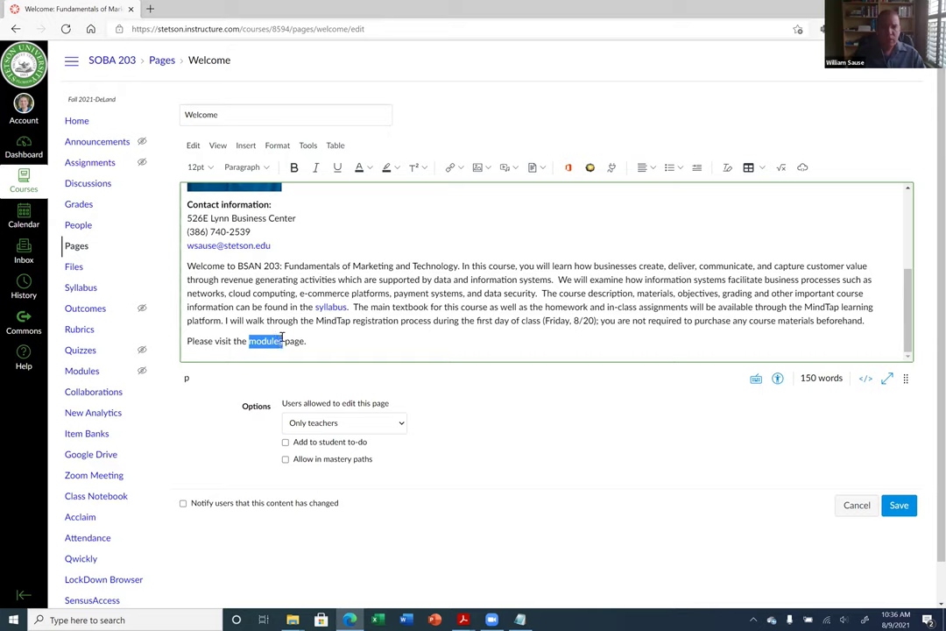
pyautogui.click(449, 167)
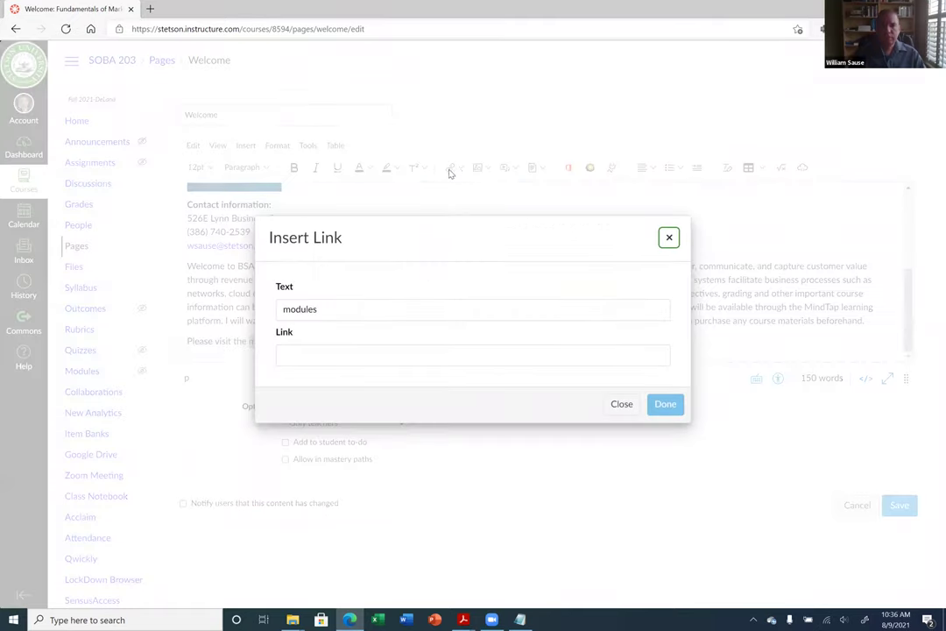
pyautogui.click(469, 348)
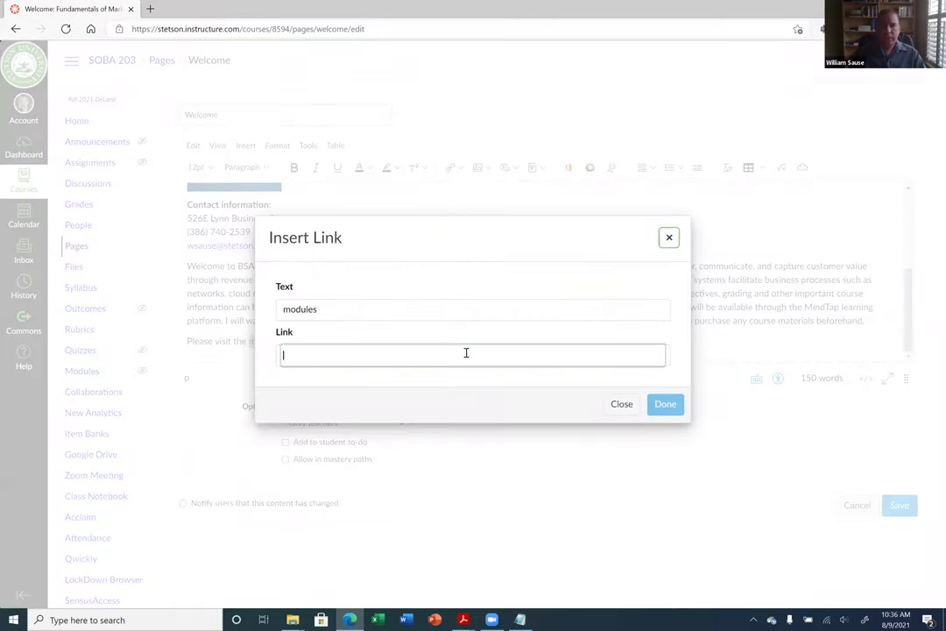
pyautogui.click(670, 238)
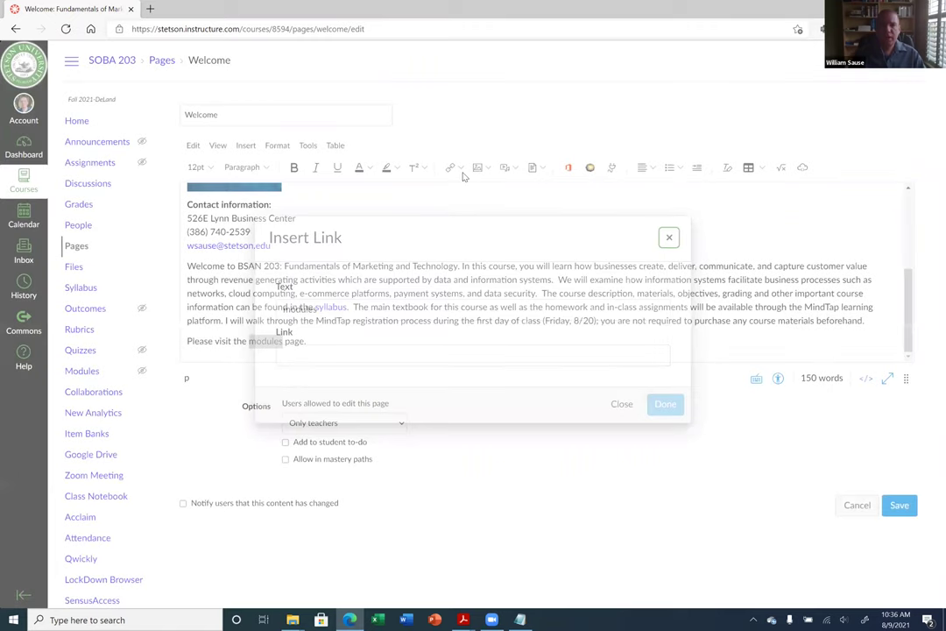
# Link the selected word "modules" to the course's Week 1 module and save the Welcome page.
pyautogui.click(463, 172)
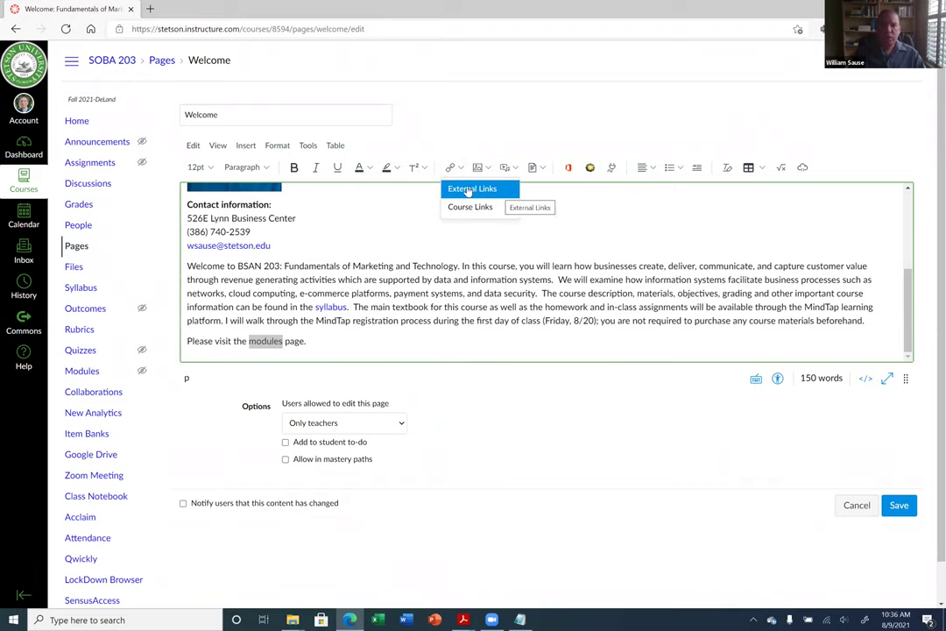
pyautogui.click(473, 210)
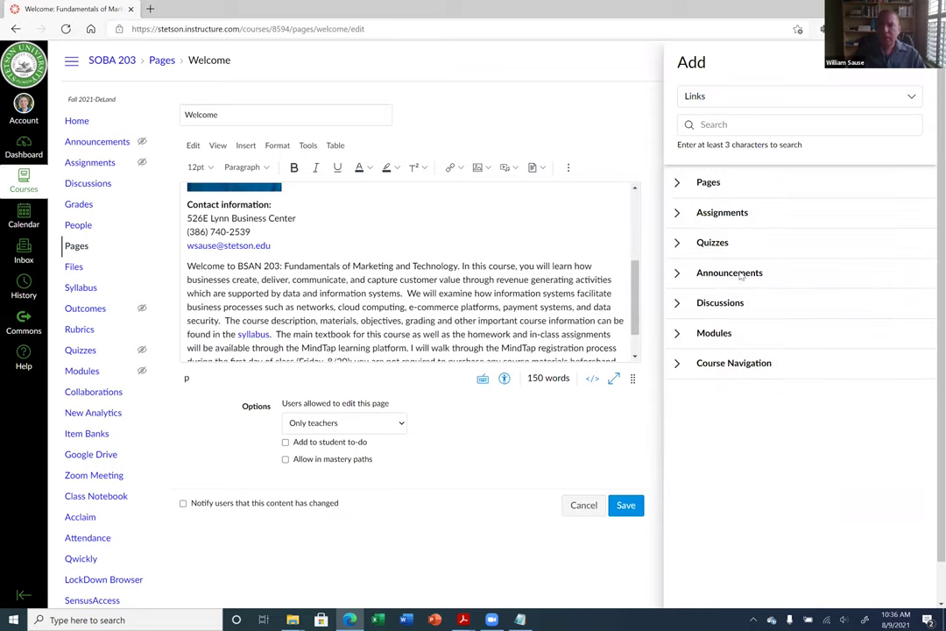
pyautogui.click(676, 333)
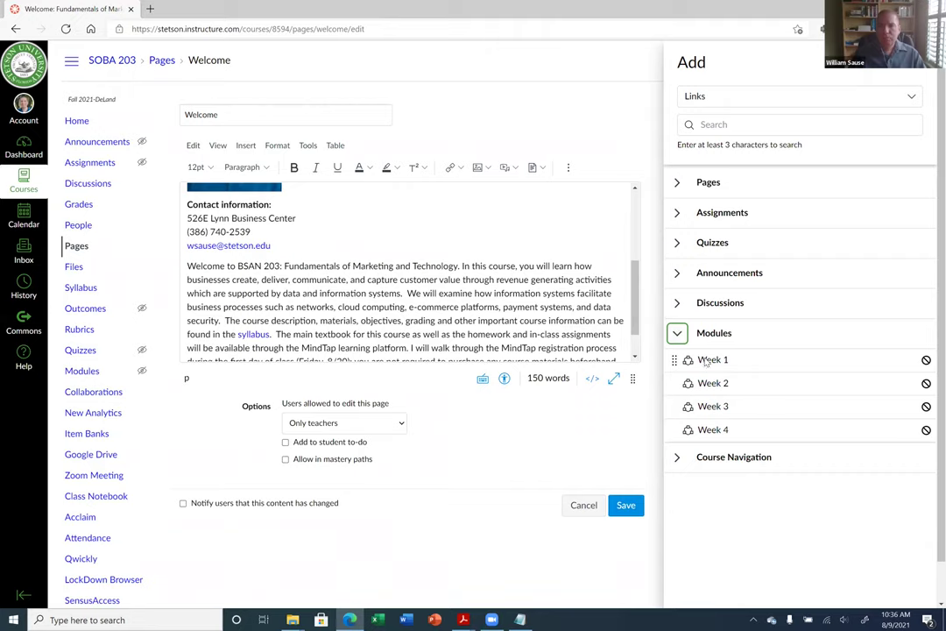
pyautogui.click(712, 360)
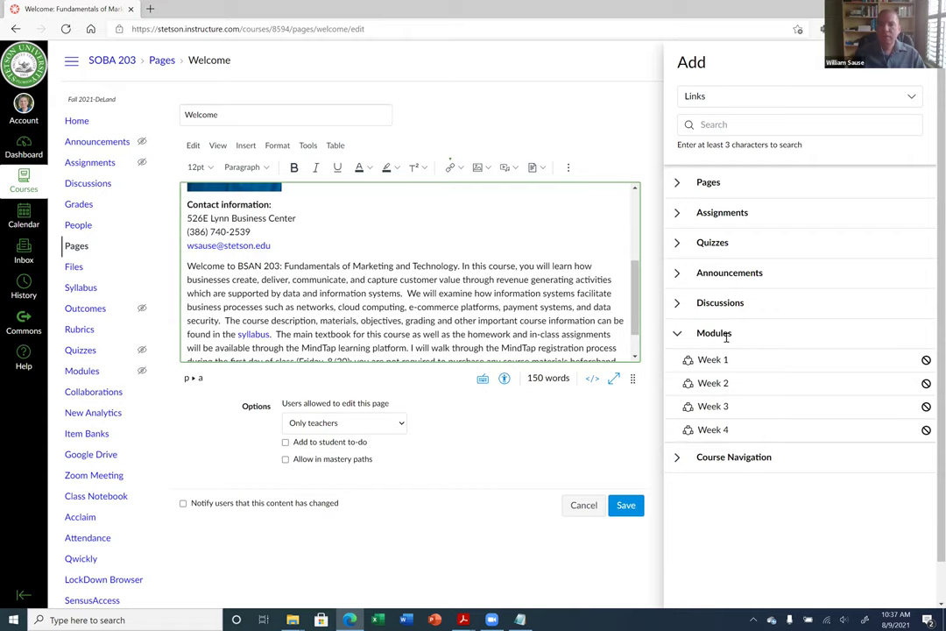
pyautogui.scroll(-1, 773, 508)
pyautogui.scroll(1, 769, 494)
pyautogui.click(625, 449)
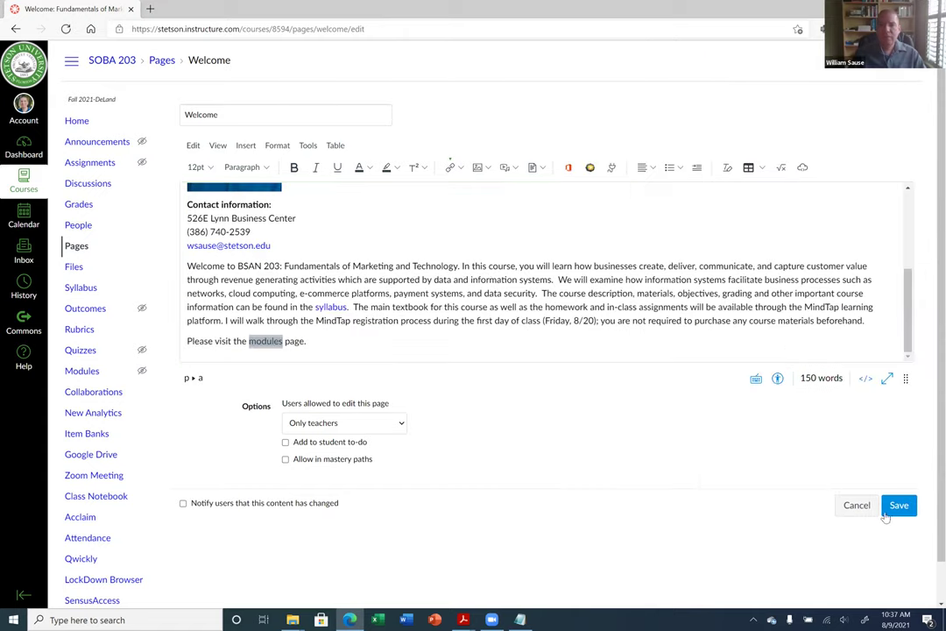
pyautogui.click(899, 506)
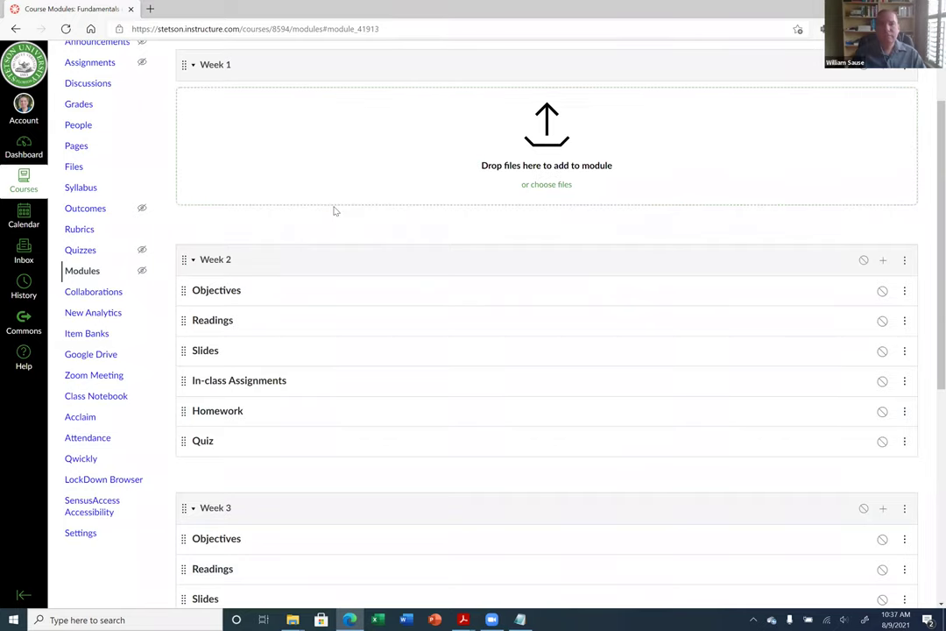
# Look through the weekly modules and their section headers on the course's Modules page.
pyautogui.scroll(-5, 333, 210)
pyautogui.scroll(6, 333, 216)
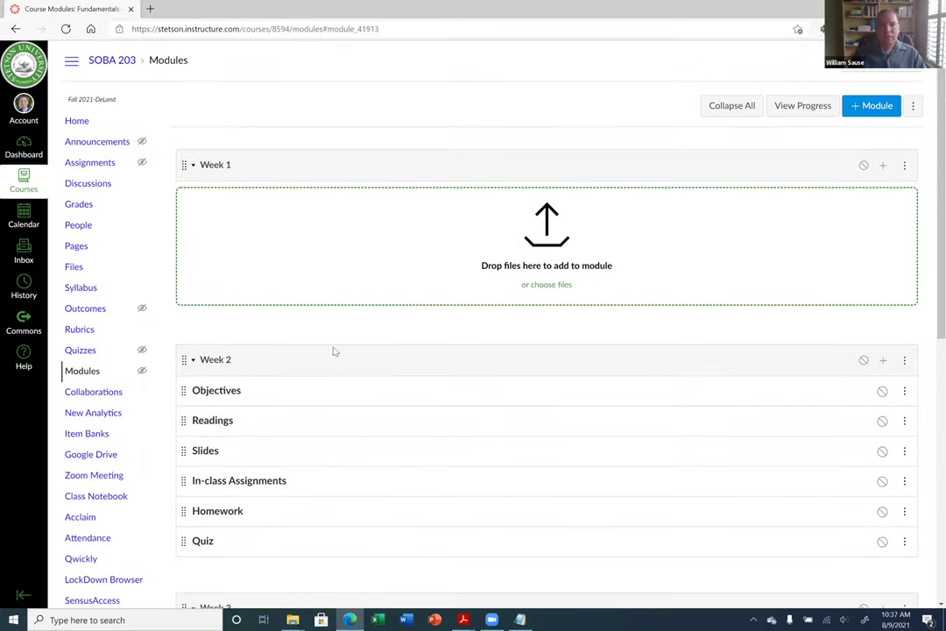
pyautogui.scroll(-6, 368, 421)
pyautogui.scroll(4, 374, 430)
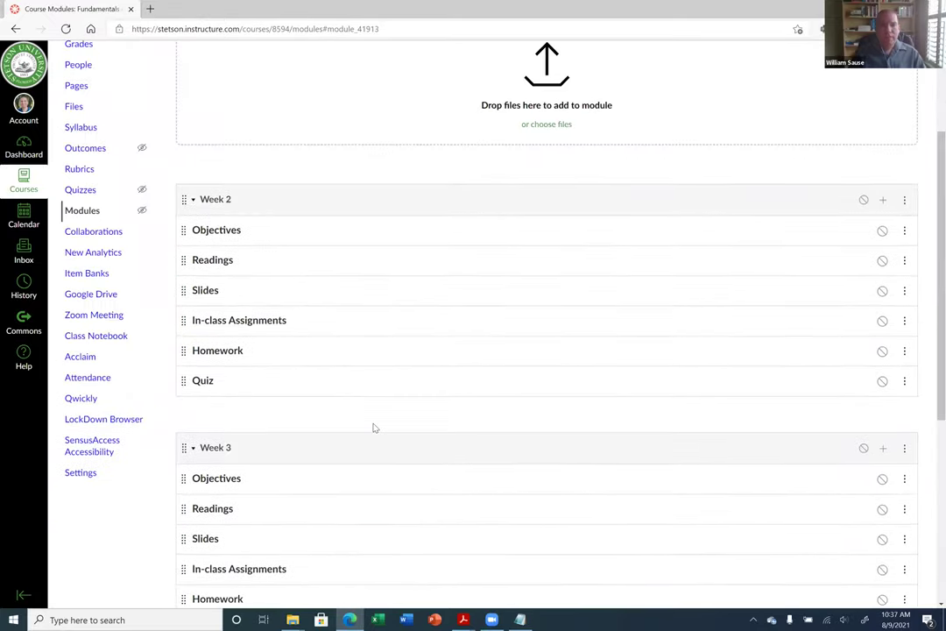
pyautogui.scroll(3, 375, 428)
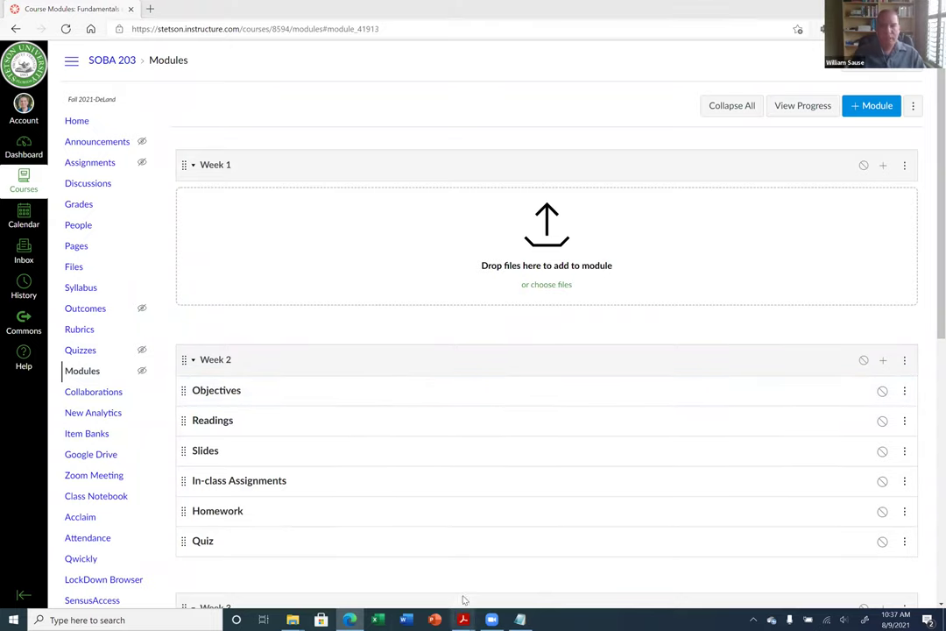
# Switch to Canvas Workshop.pdf in Adobe Acrobat Reader and find the section "Customizing your course navigation".
pyautogui.moveTo(464, 618)
pyautogui.click(483, 524)
pyautogui.scroll(-1, 509, 316)
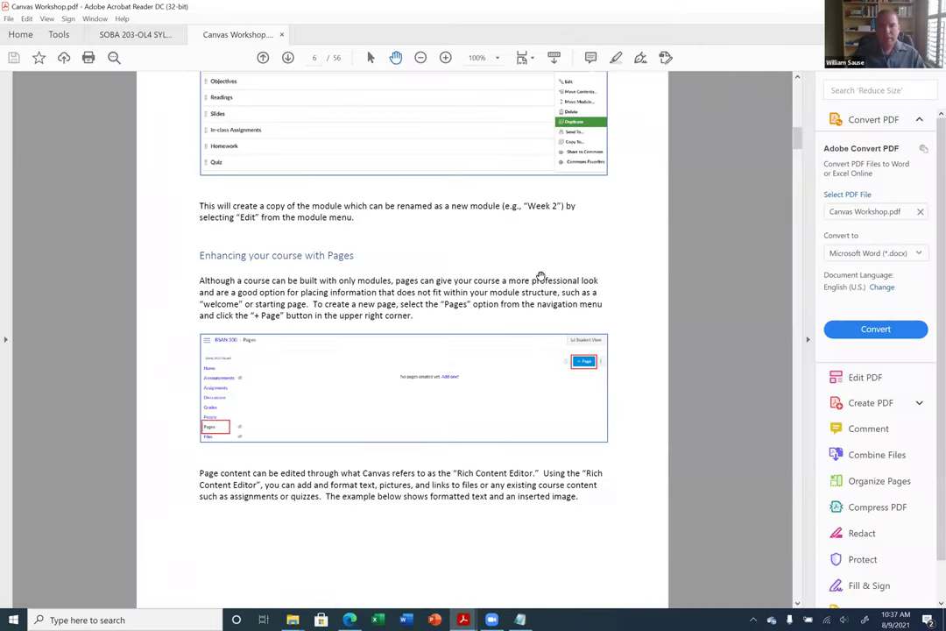
pyautogui.scroll(-3, 541, 276)
pyautogui.moveTo(797, 140); pyautogui.dragTo(797, 158)
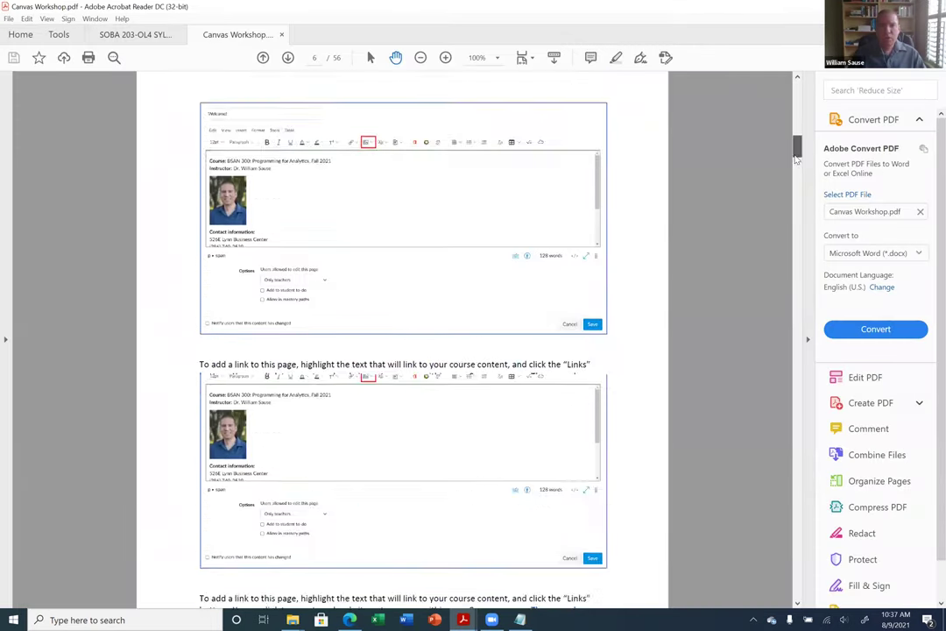
pyautogui.scroll(-5, 613, 371)
pyautogui.scroll(-6, 613, 370)
pyautogui.scroll(-10, 613, 371)
pyautogui.scroll(-10, 611, 360)
pyautogui.scroll(-3, 611, 356)
pyautogui.moveTo(794, 179); pyautogui.dragTo(787, 194)
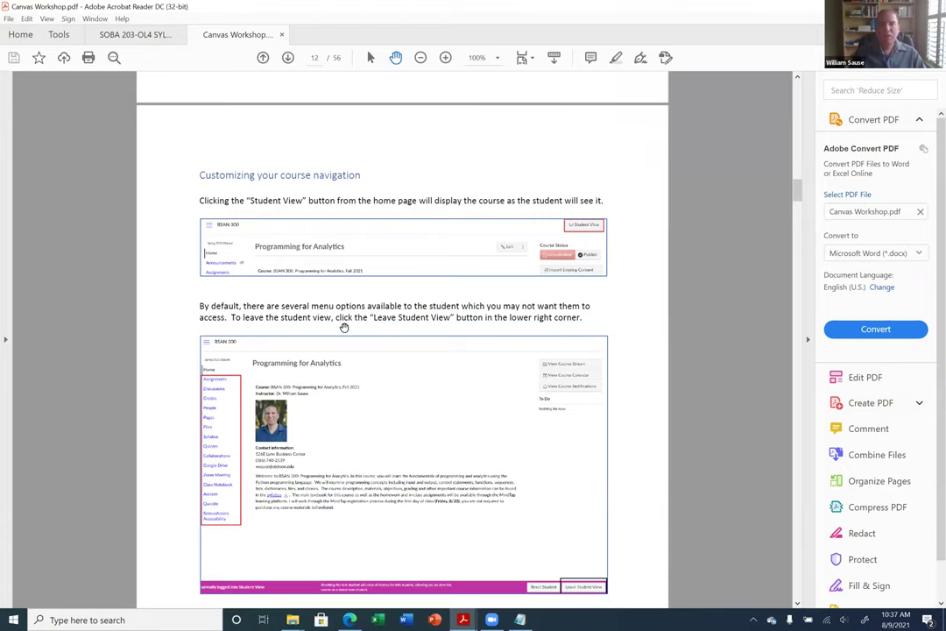
# Switch back to Canvas in the browser and, from the course home page, look at the gradebook before returning home.
pyautogui.click(350, 620)
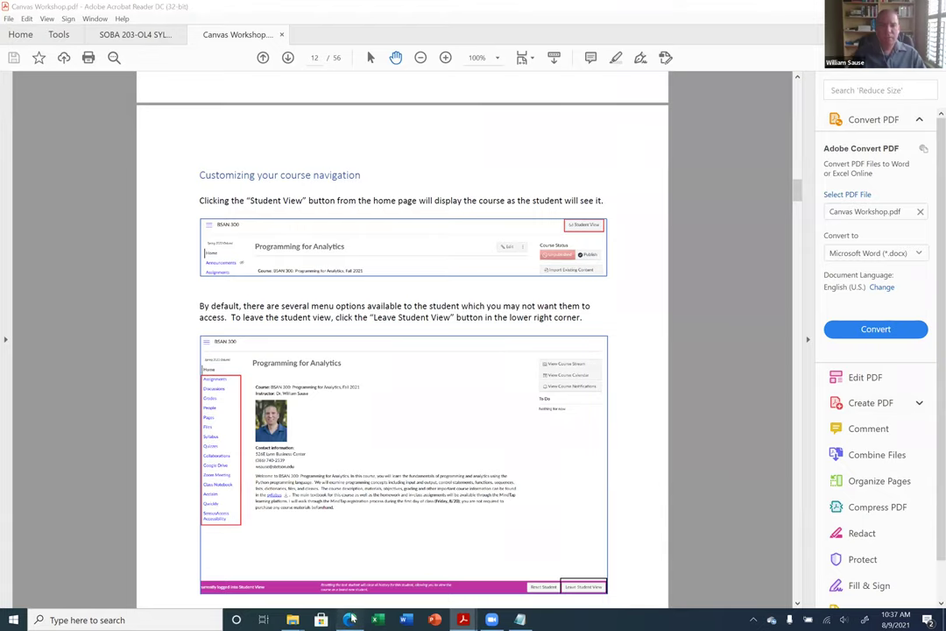
pyautogui.click(78, 123)
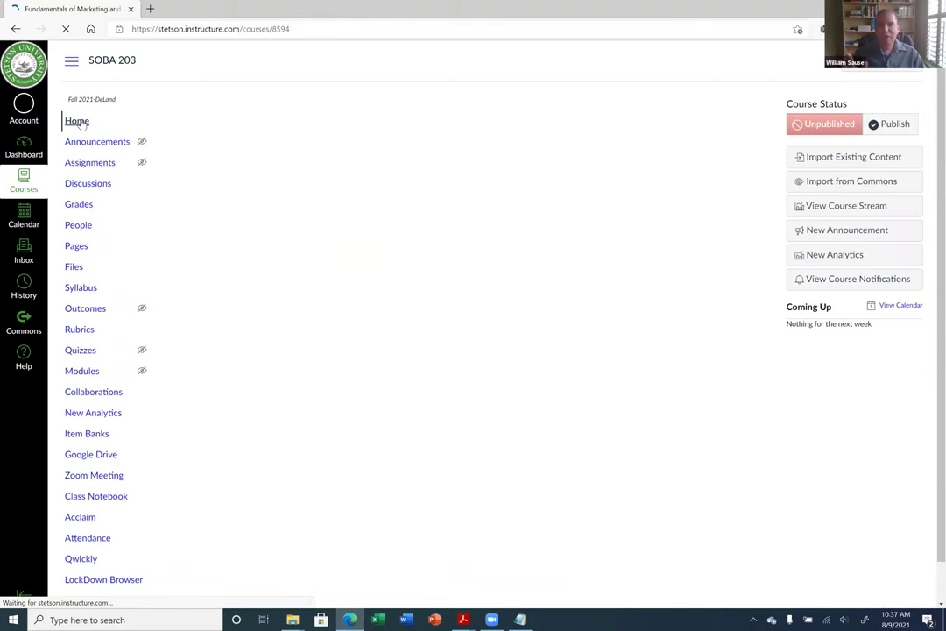
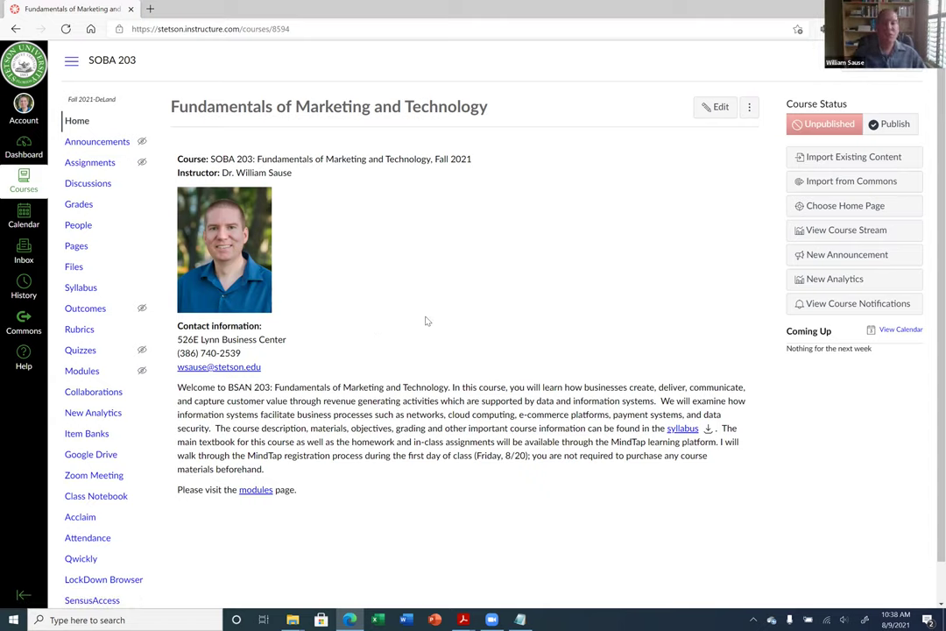
pyautogui.click(81, 205)
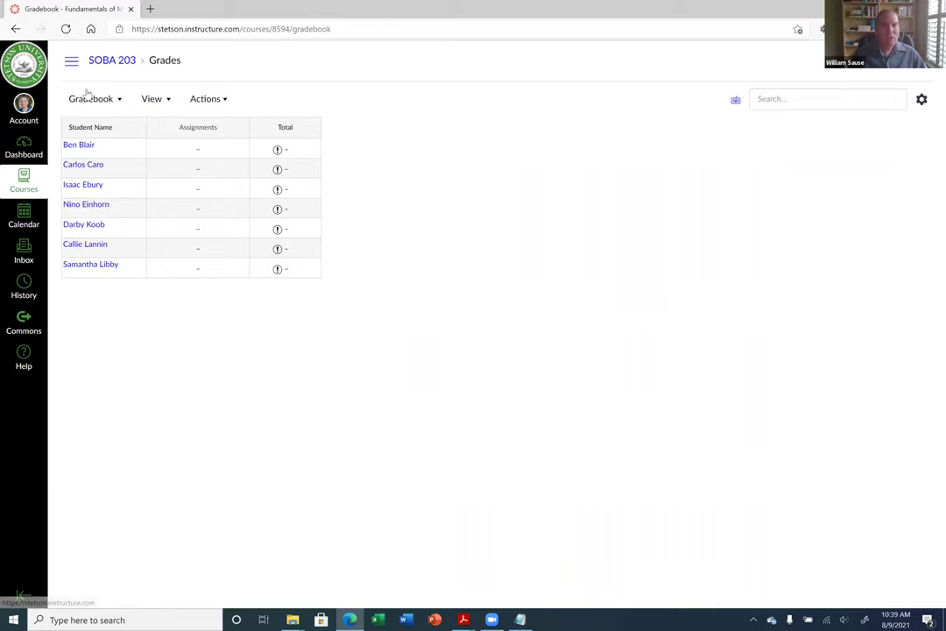
pyautogui.click(112, 65)
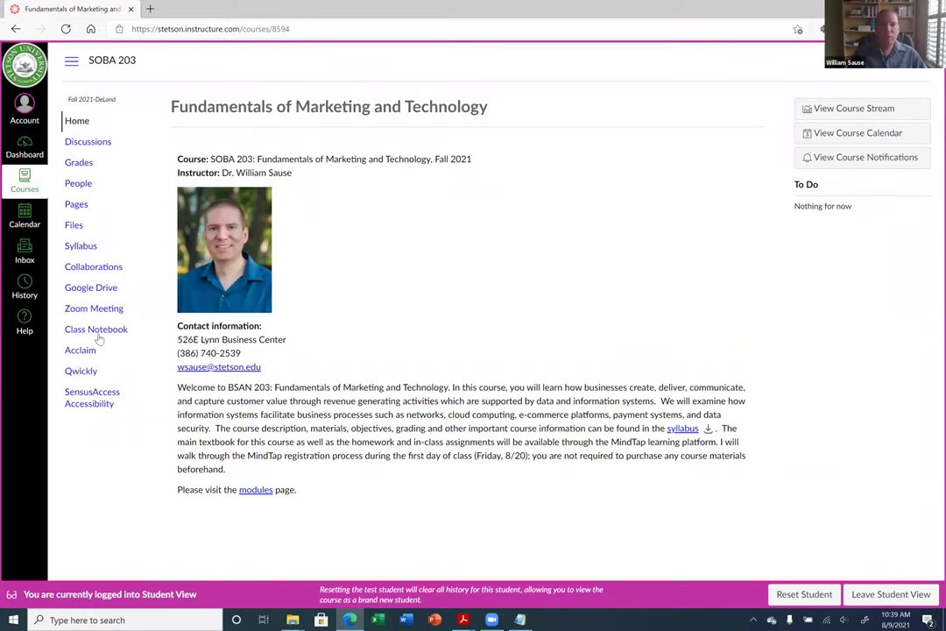
# Leave Student View and check the gradebook's student list for the test student.
pyautogui.click(893, 594)
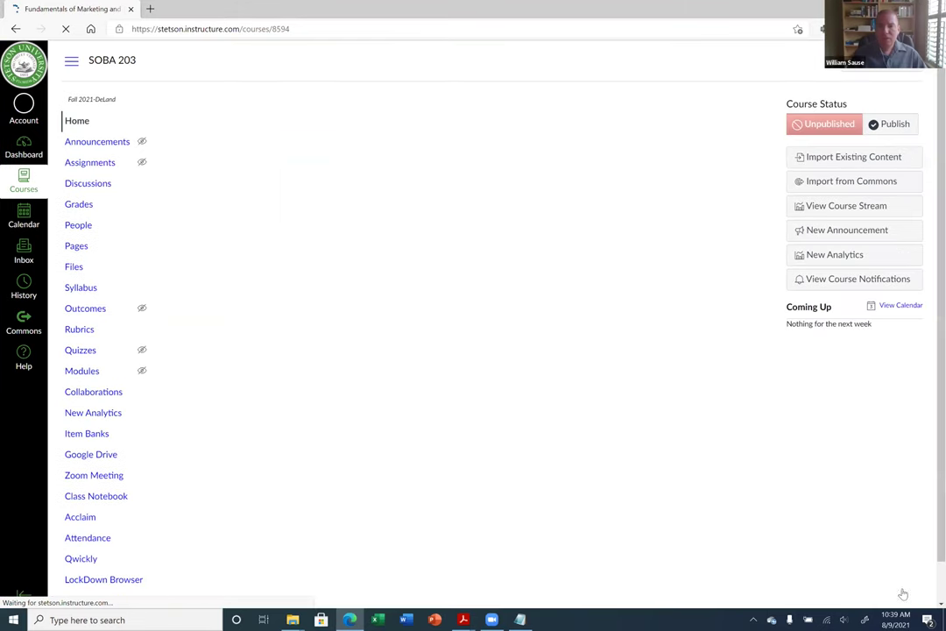
pyautogui.click(76, 208)
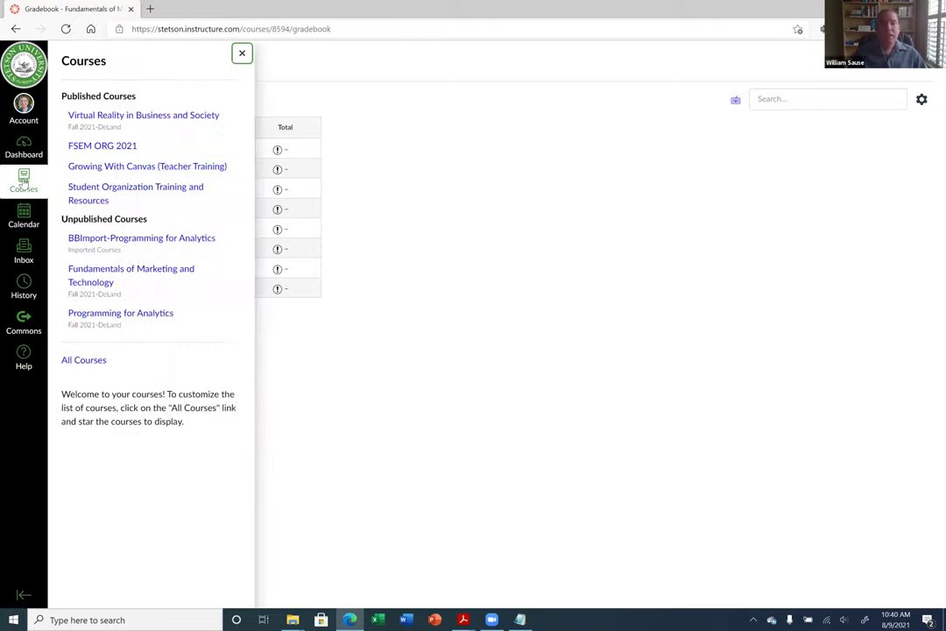
pyautogui.click(400, 143)
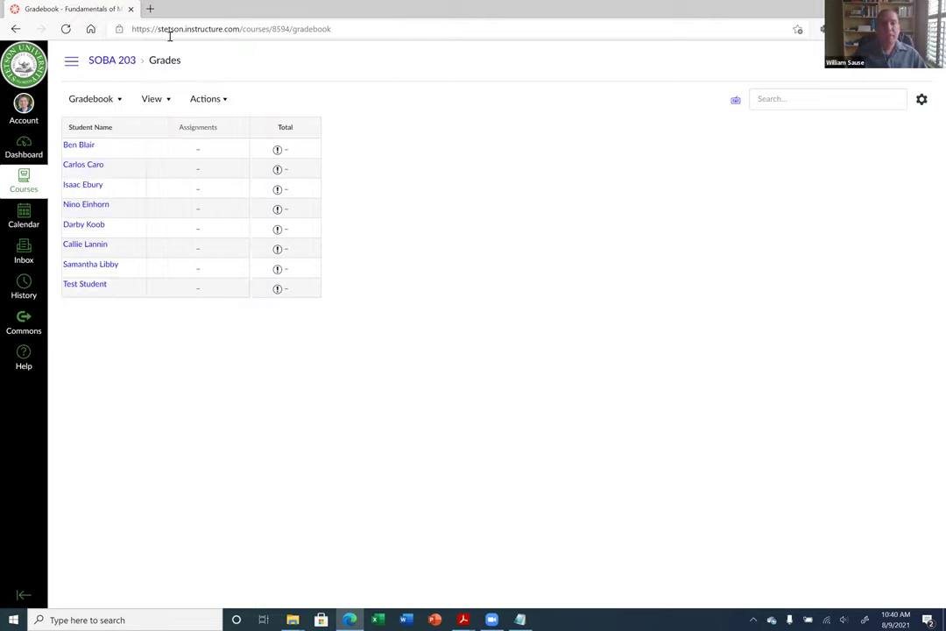
# Return to the course home page and examine the navigation options in Student View before leaving it.
pyautogui.click(117, 67)
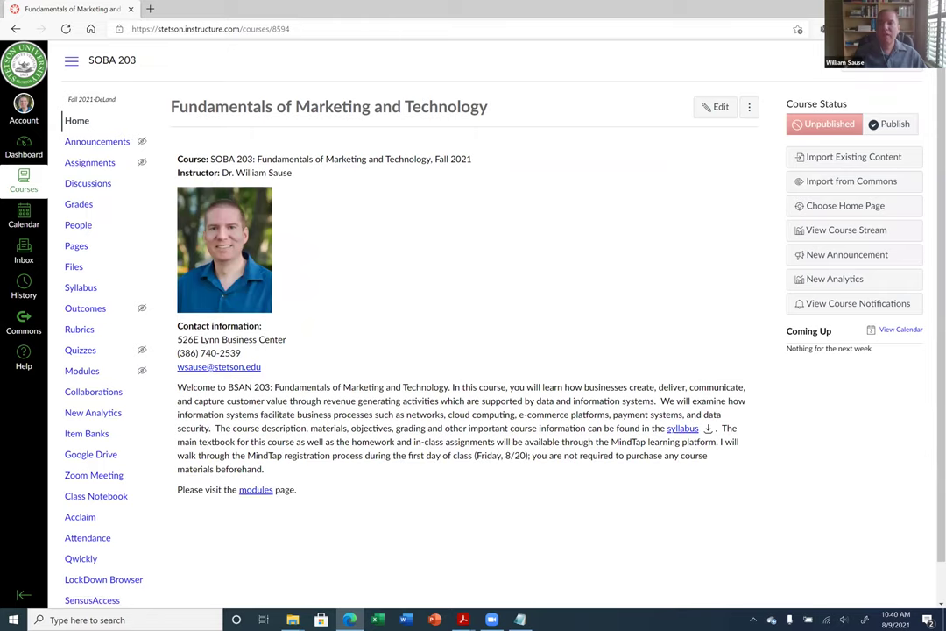
pyautogui.click(762, 51)
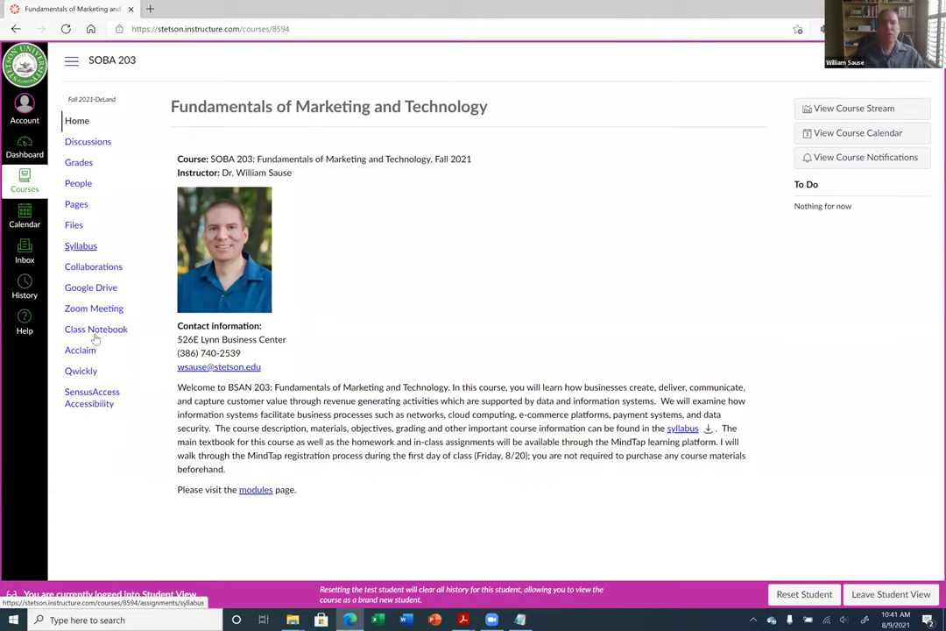
pyautogui.click(885, 601)
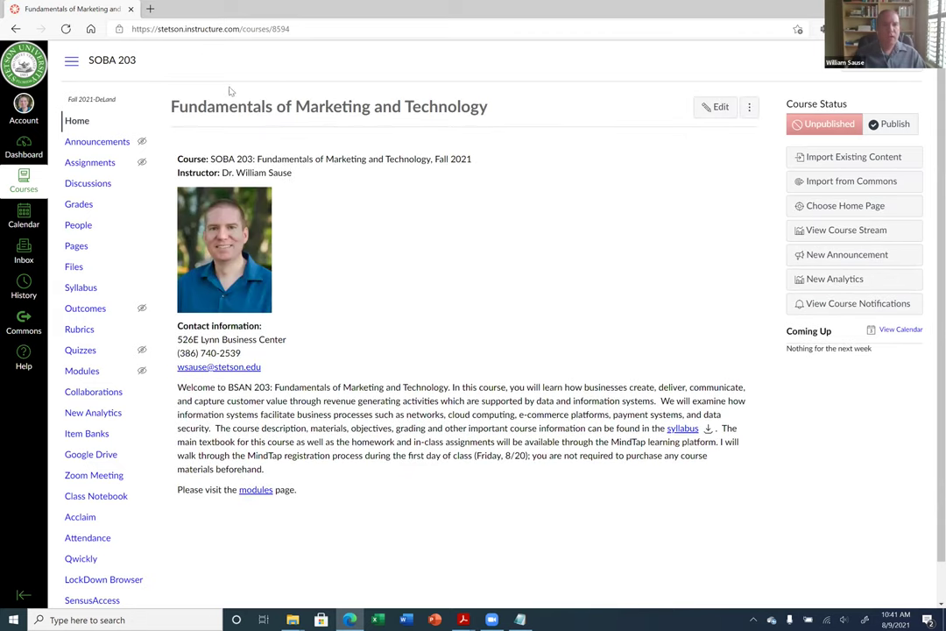
# Open the navigation settings of the SOBA 203 course and go to the area for items hidden from students.
pyautogui.scroll(-1, 141, 309)
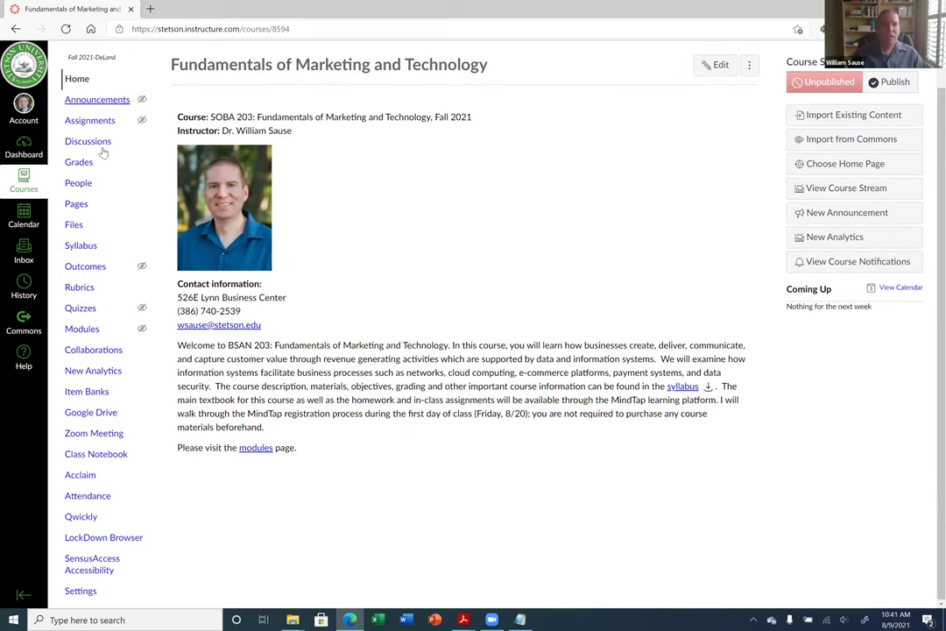
pyautogui.click(80, 592)
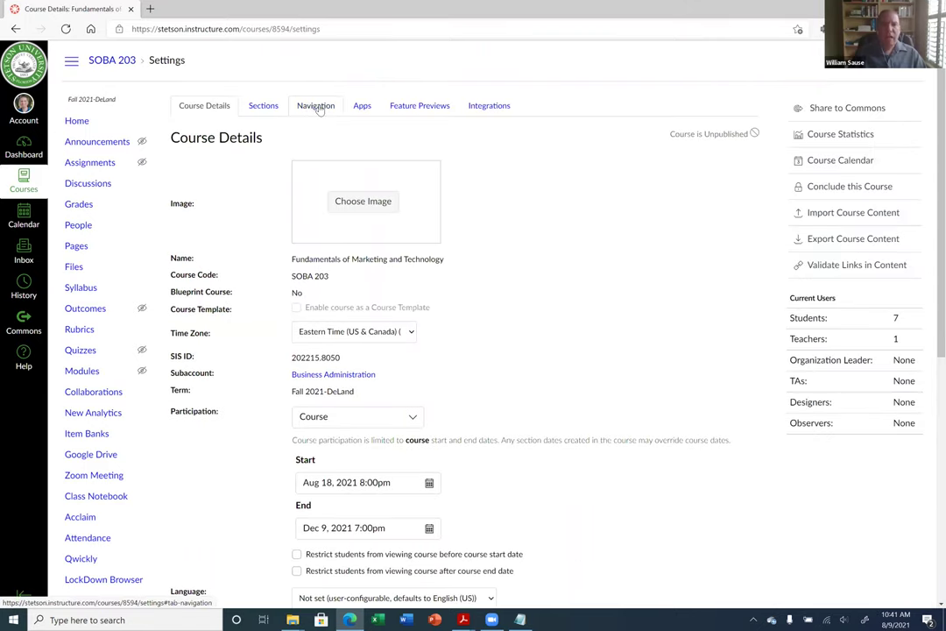
pyautogui.click(318, 107)
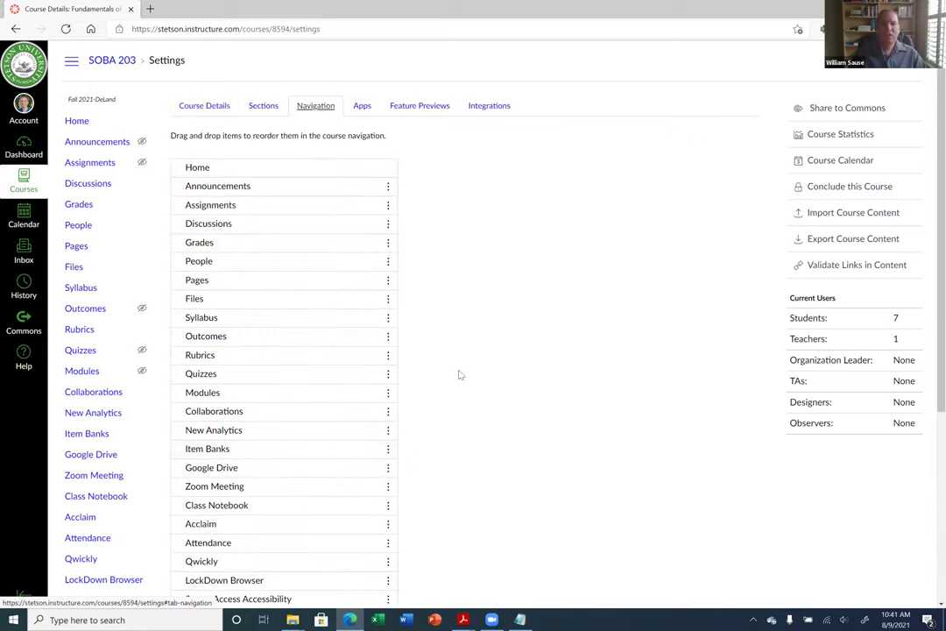
pyautogui.scroll(-2, 530, 356)
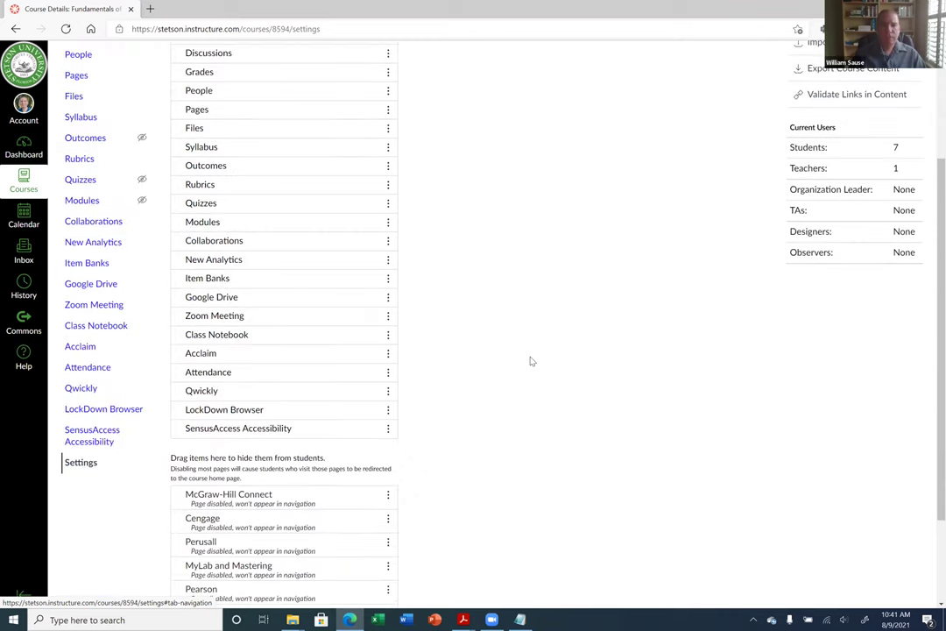
# Examine the course navigation list and the area of items hidden from students in the navigation settings.
pyautogui.scroll(-2, 530, 361)
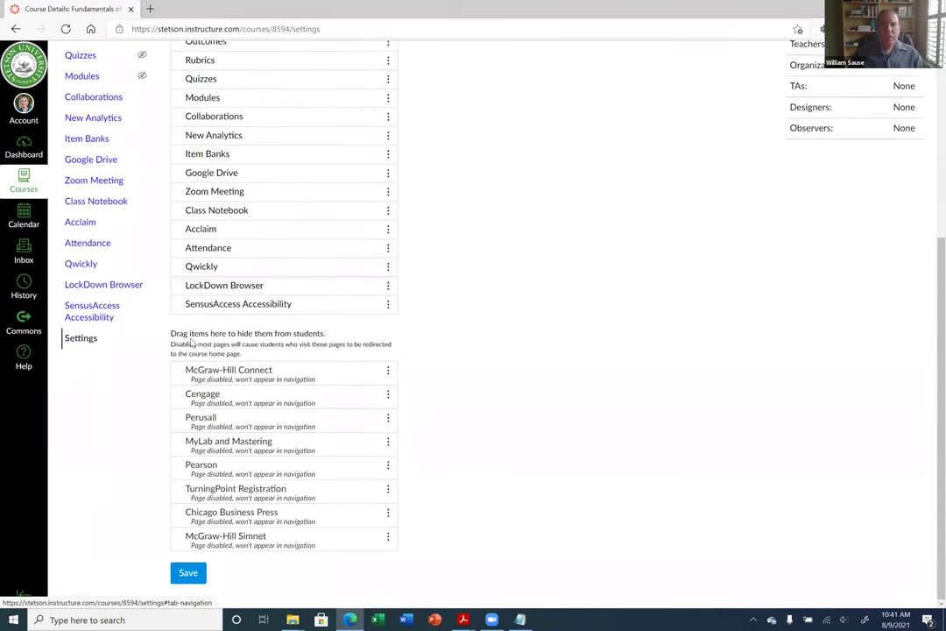
pyautogui.scroll(3, 412, 131)
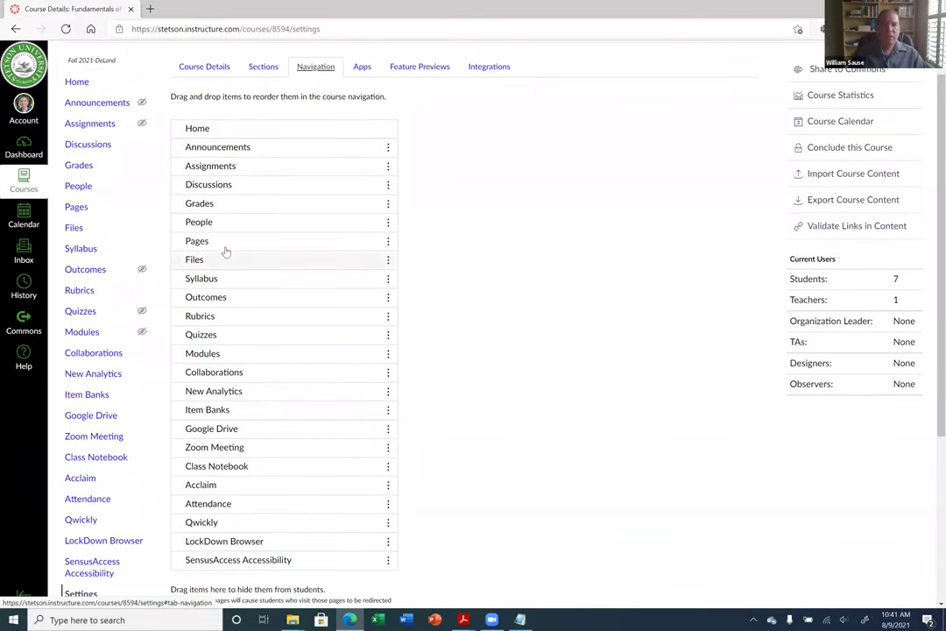
pyautogui.scroll(-1, 454, 419)
pyautogui.scroll(-2, 454, 419)
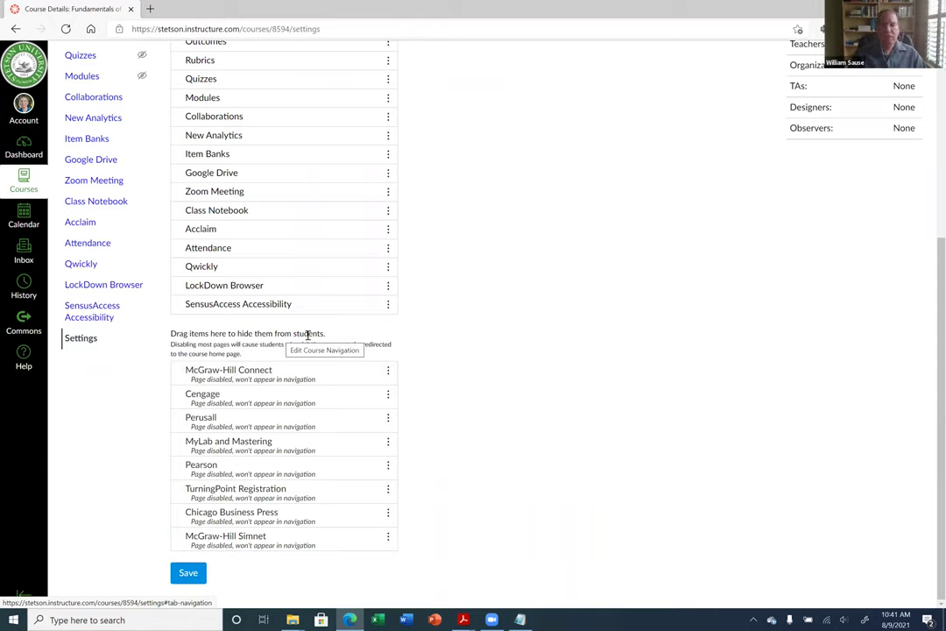
pyautogui.scroll(5, 470, 341)
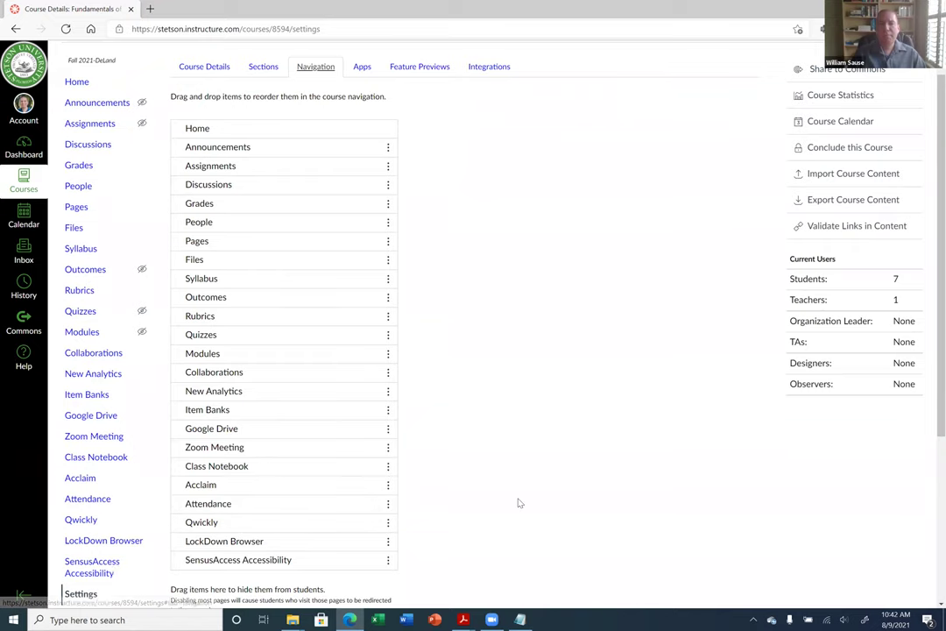
pyautogui.scroll(-2, 518, 503)
pyautogui.scroll(-2, 517, 503)
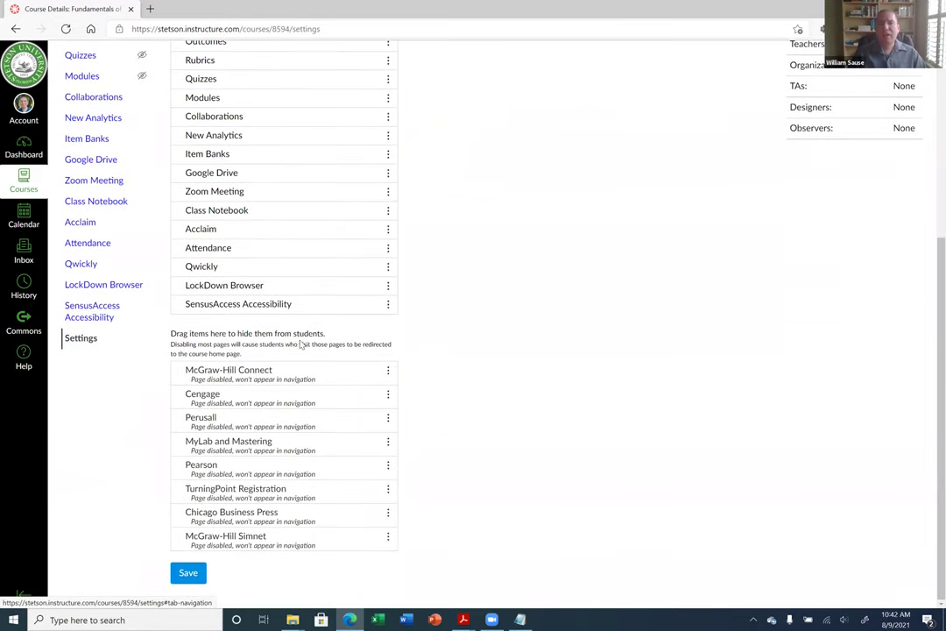
pyautogui.scroll(4, 512, 450)
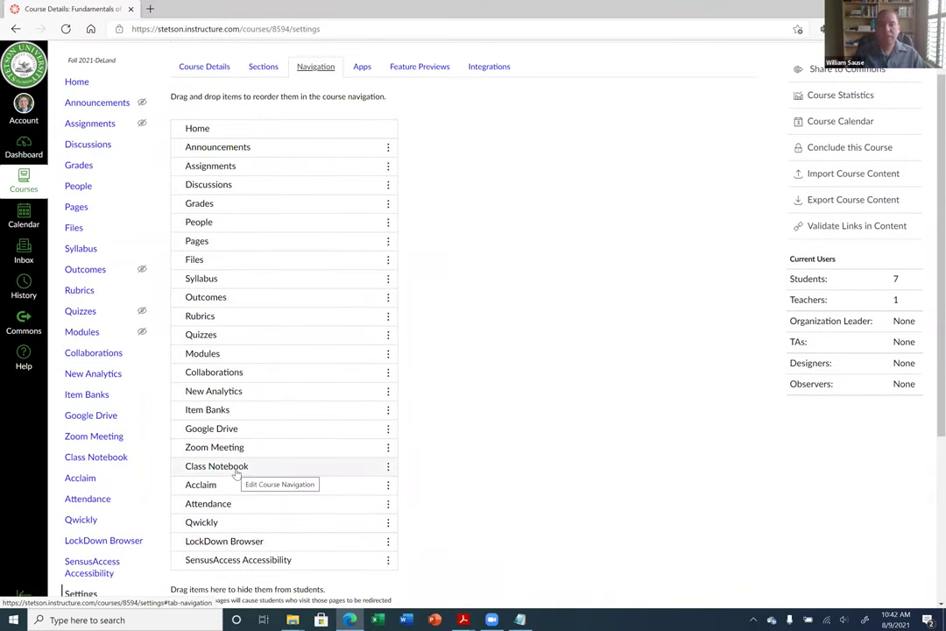
pyautogui.scroll(-2, 226, 451)
pyautogui.scroll(2, 234, 263)
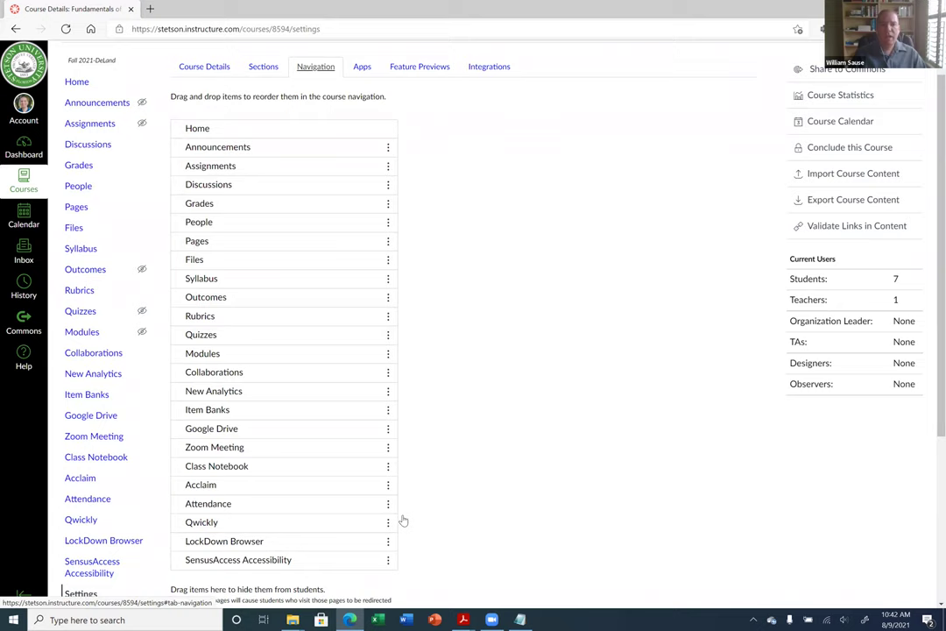
pyautogui.scroll(-2, 556, 421)
pyautogui.scroll(2, 236, 180)
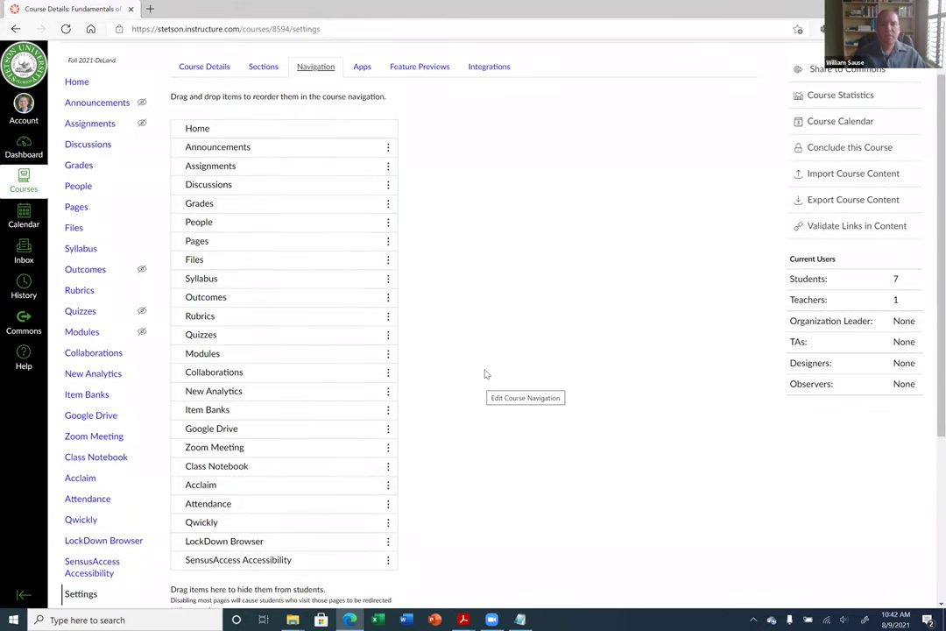
# Hide Assignments, People, Pages and Files from students by moving them to the hidden items of the course navigation.
pyautogui.scroll(-2, 438, 298)
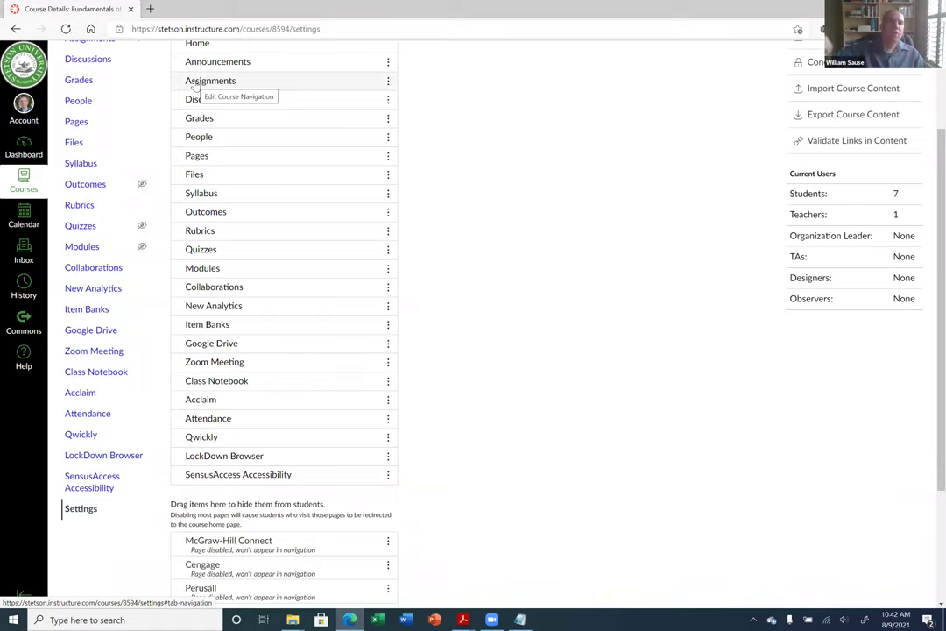
pyautogui.moveTo(195, 84); pyautogui.dragTo(355, 519)
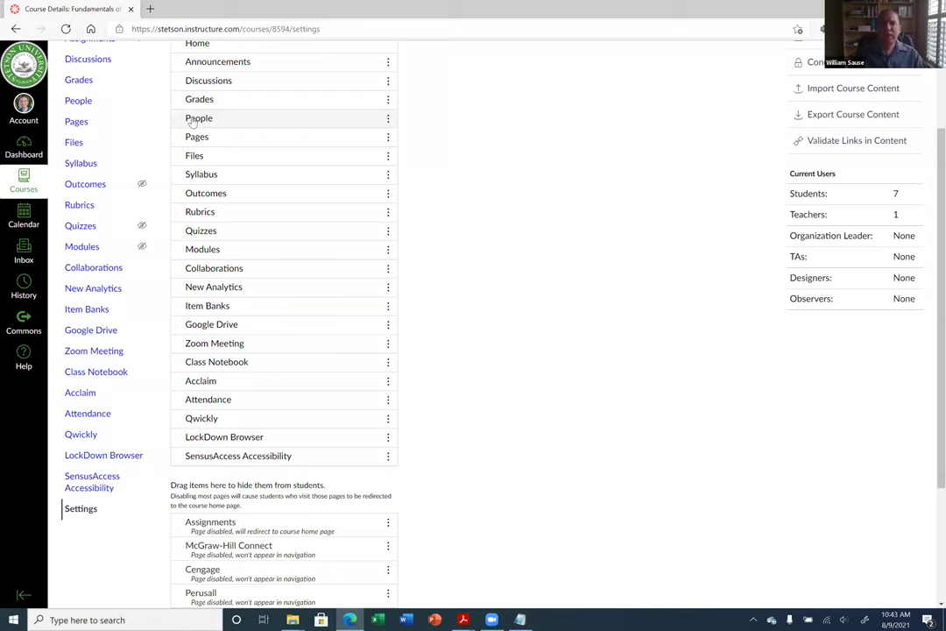
pyautogui.moveTo(201, 119); pyautogui.dragTo(318, 518)
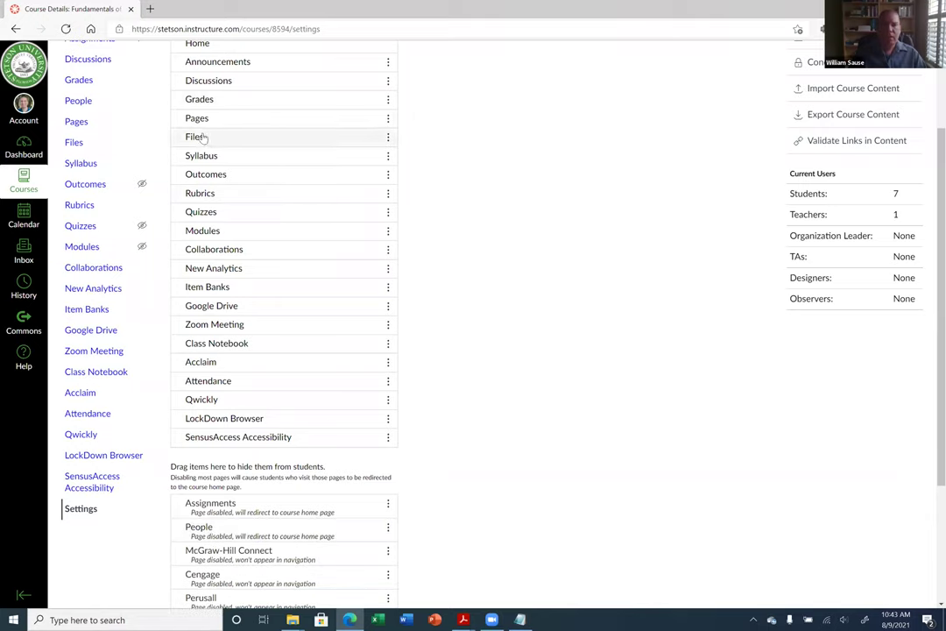
pyautogui.moveTo(197, 121); pyautogui.dragTo(253, 531)
pyautogui.moveTo(197, 121); pyautogui.dragTo(239, 540)
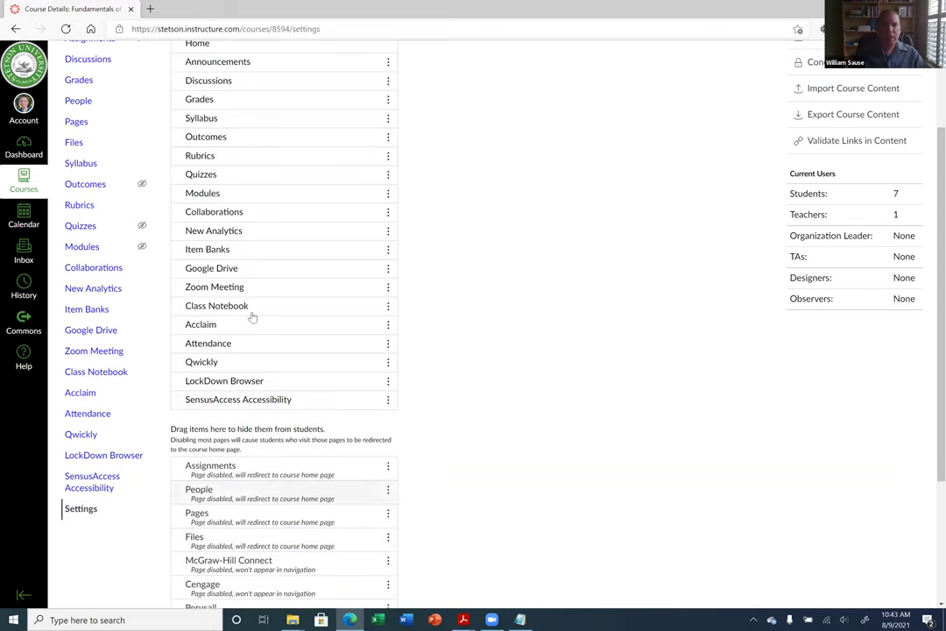
# Hide Outcomes, Rubrics, Quizzes, Collaborations, New Analytics, Item Banks and Google Drive from students in the course navigation.
pyautogui.moveTo(210, 128); pyautogui.dragTo(252, 552)
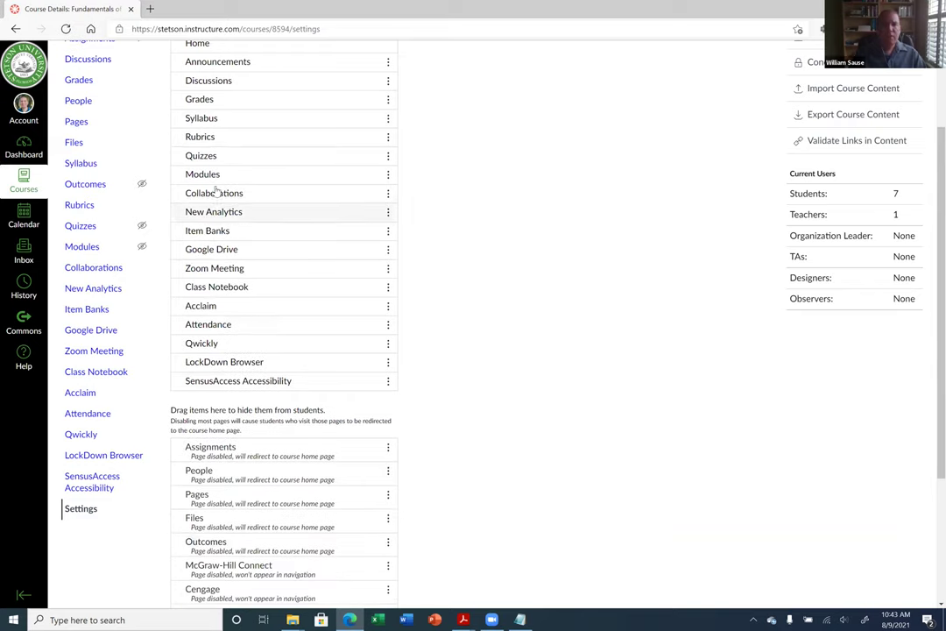
pyautogui.moveTo(191, 142); pyautogui.dragTo(266, 552)
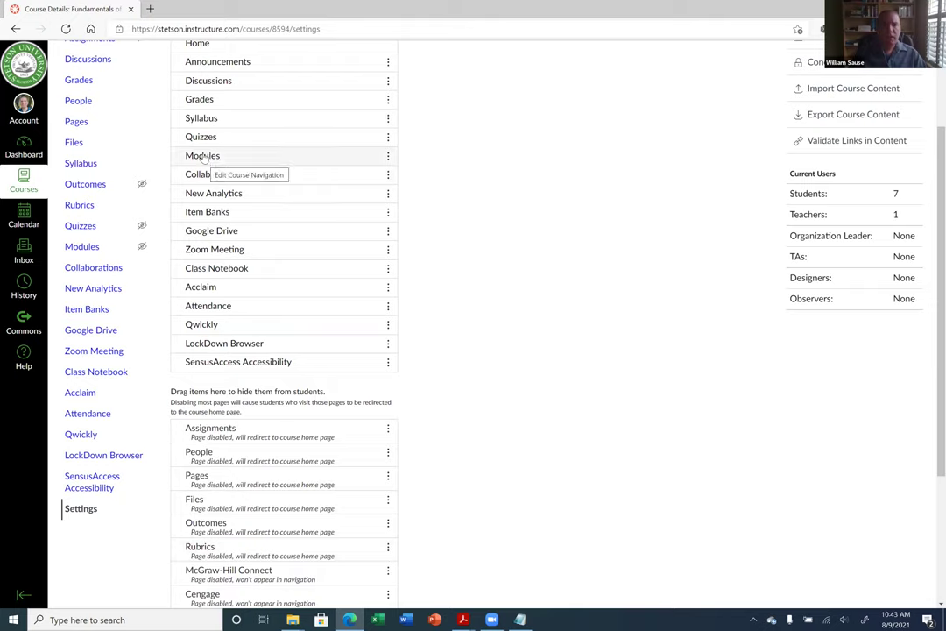
pyautogui.moveTo(204, 134); pyautogui.dragTo(331, 536)
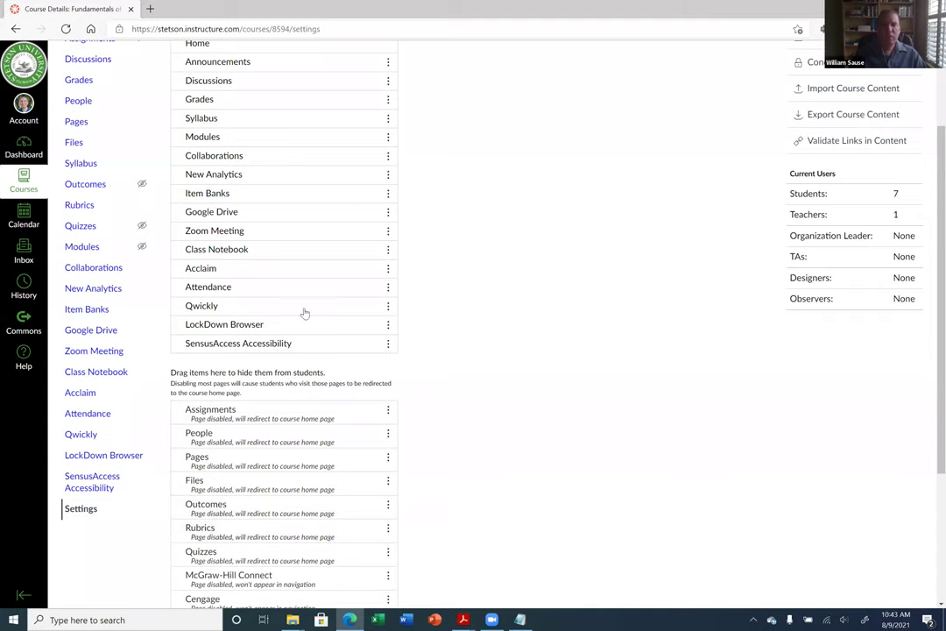
pyautogui.moveTo(242, 164); pyautogui.dragTo(274, 548)
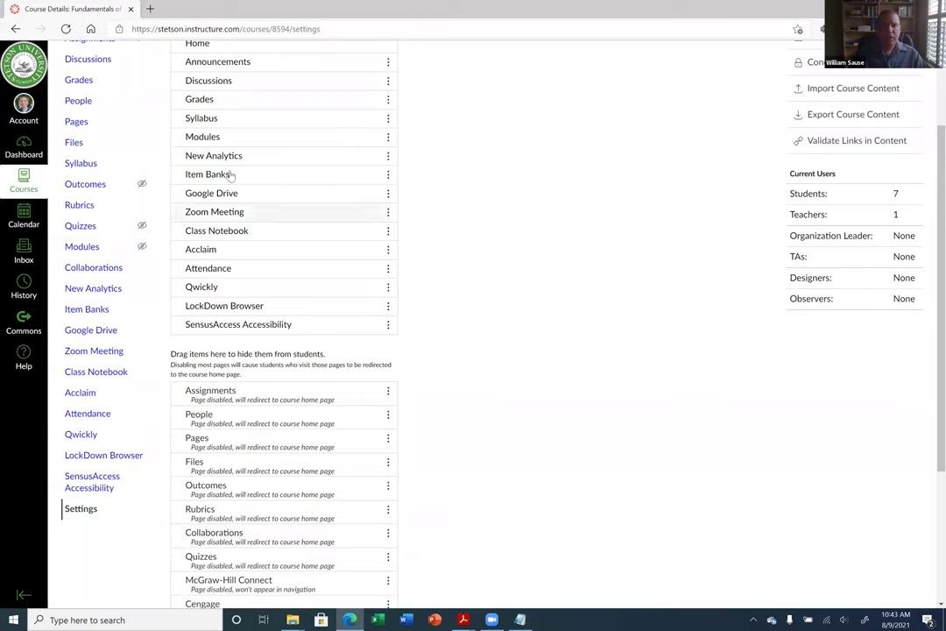
pyautogui.moveTo(211, 156); pyautogui.dragTo(255, 541)
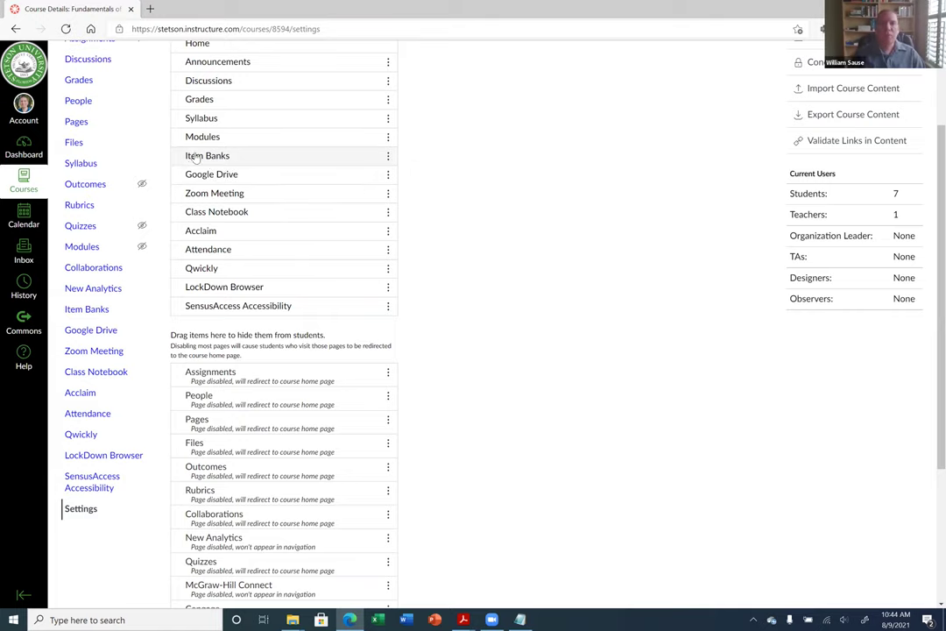
pyautogui.moveTo(213, 155); pyautogui.dragTo(281, 545)
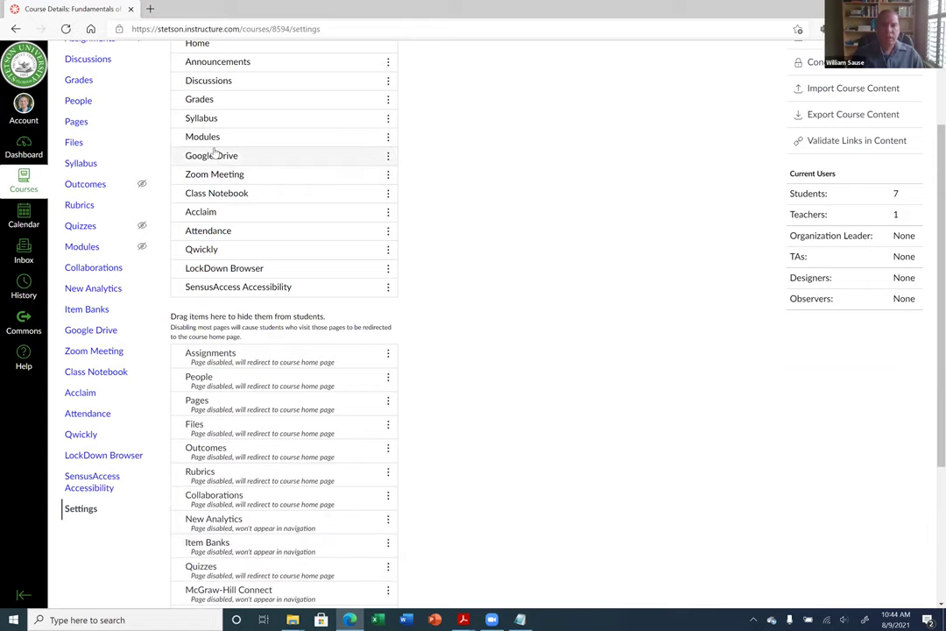
pyautogui.moveTo(215, 154); pyautogui.dragTo(270, 537)
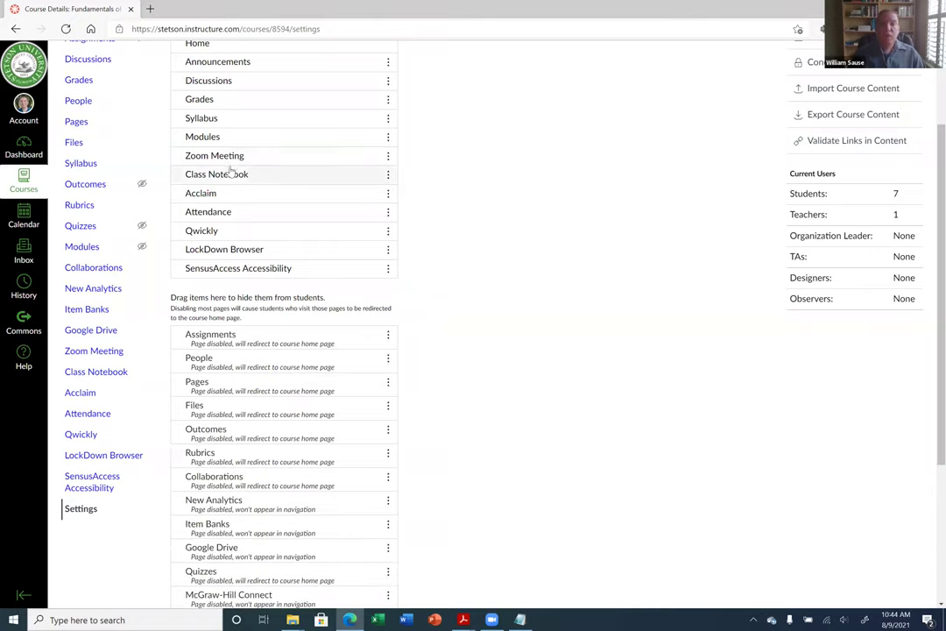
# Move Class Notebook, Acclaim, Qwickly and SensusAccess Accessibility to the navigation items hidden from students.
pyautogui.scroll(-2, 230, 167)
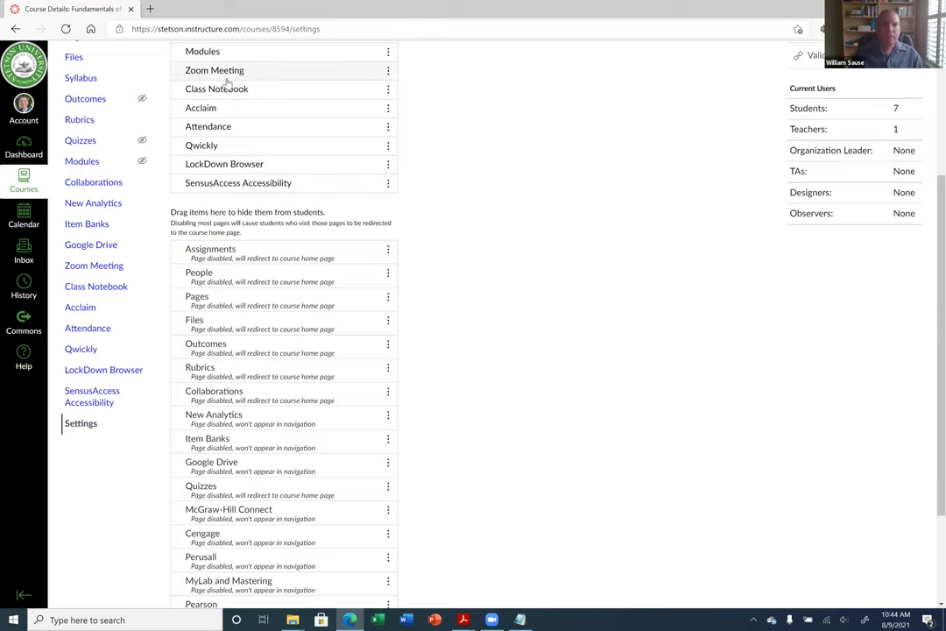
pyautogui.moveTo(308, 238); pyautogui.dragTo(313, 491)
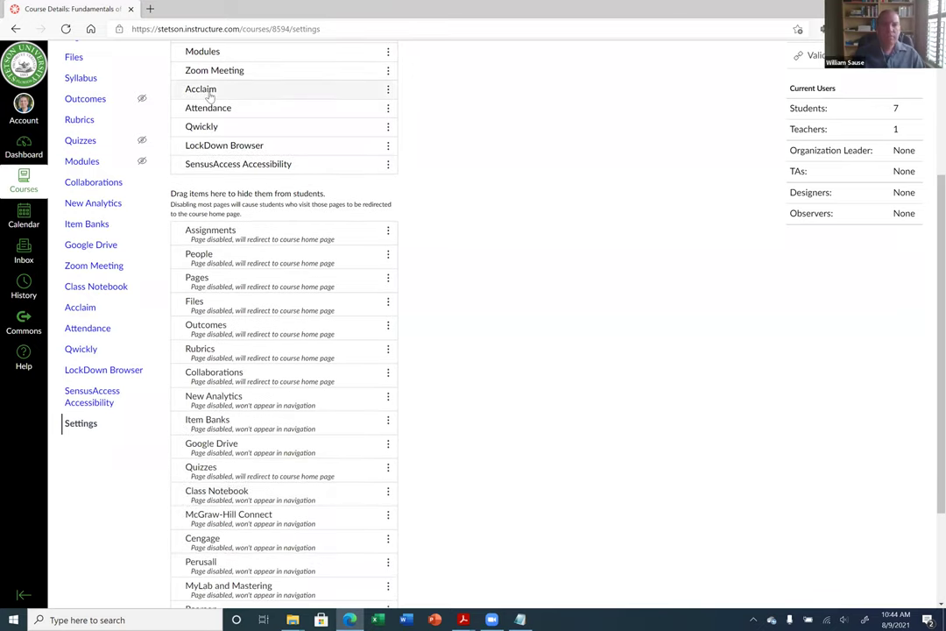
pyautogui.moveTo(210, 96); pyautogui.dragTo(269, 473)
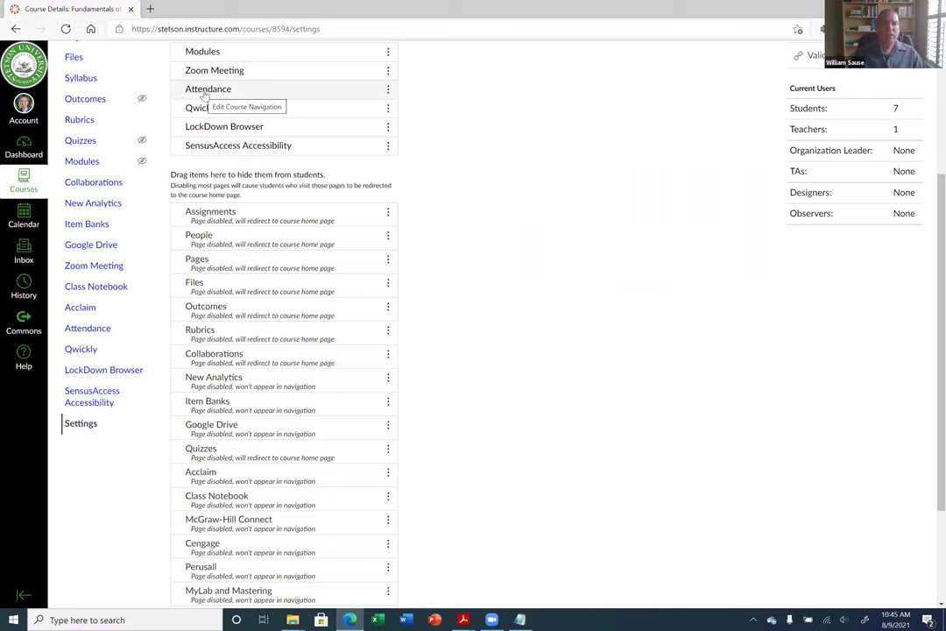
pyautogui.moveTo(263, 109); pyautogui.dragTo(278, 509)
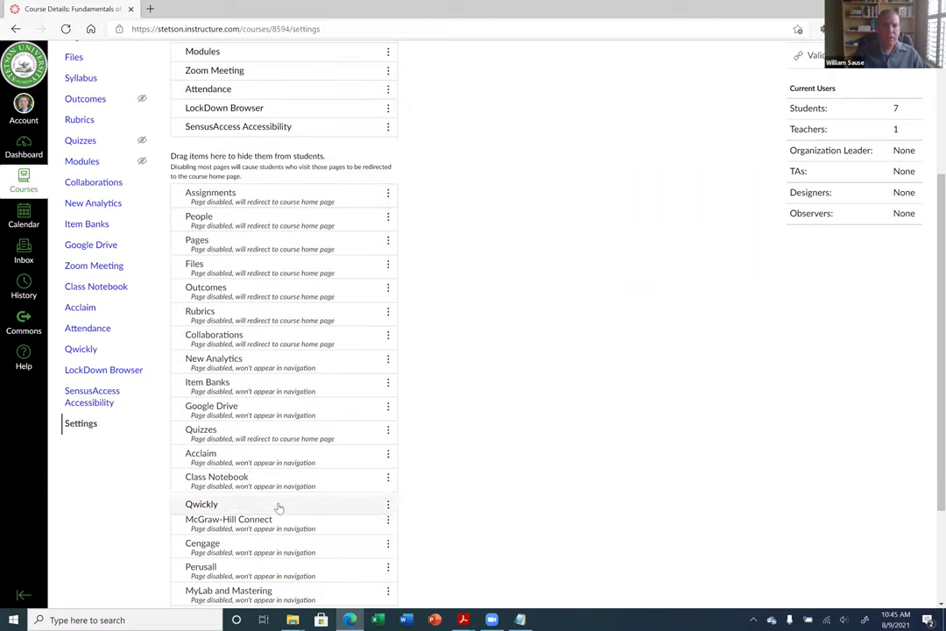
pyautogui.moveTo(214, 131); pyautogui.dragTo(263, 512)
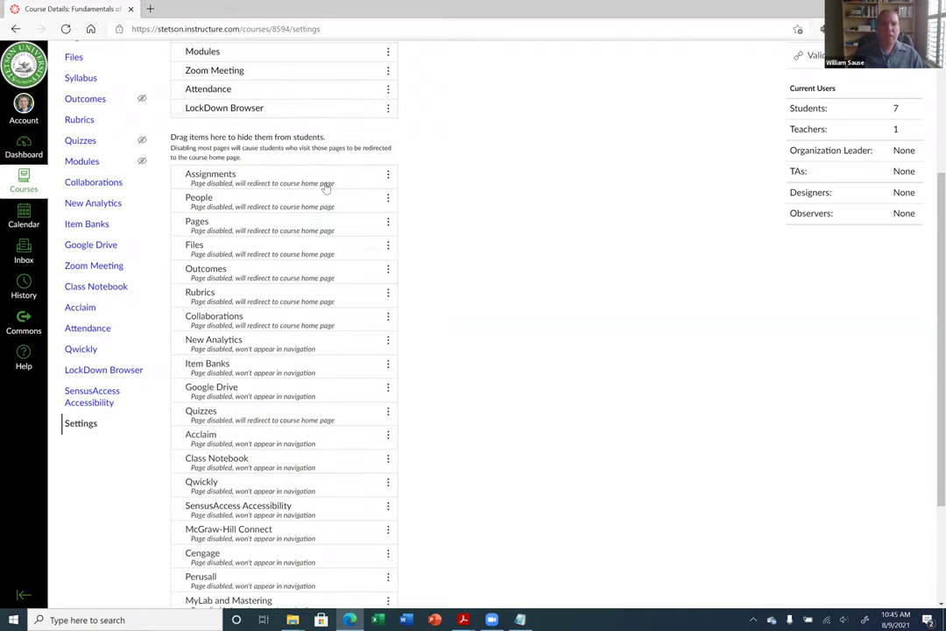
# Review the remaining visible and hidden navigation items and save the course navigation changes.
pyautogui.scroll(3, 326, 187)
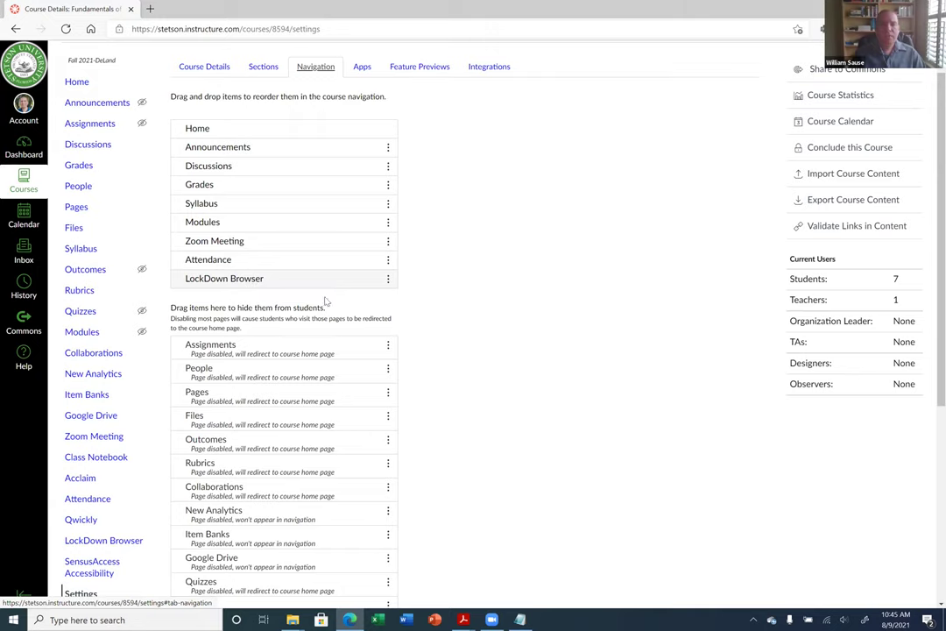
pyautogui.scroll(-4, 535, 280)
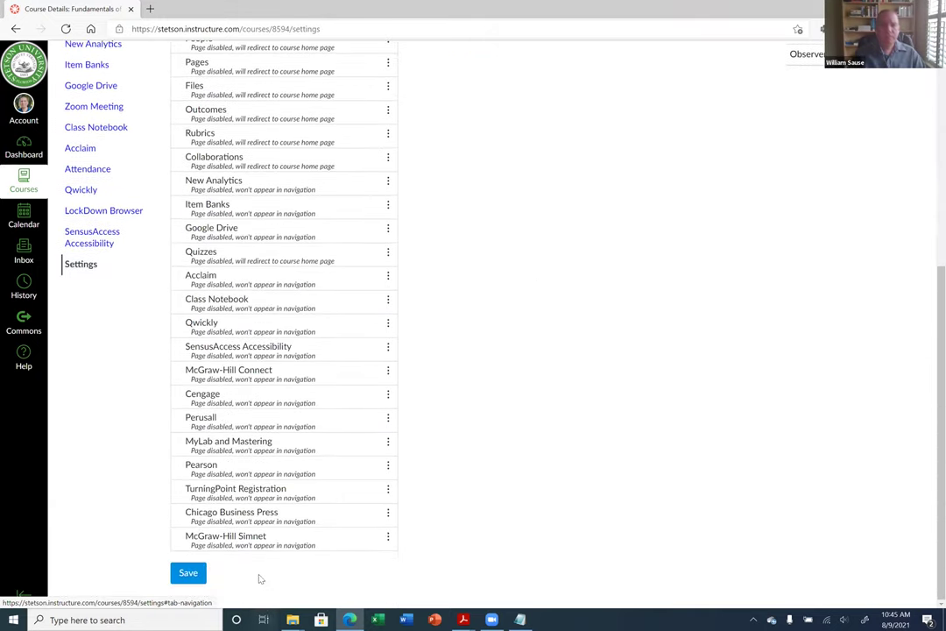
pyautogui.scroll(3, 506, 141)
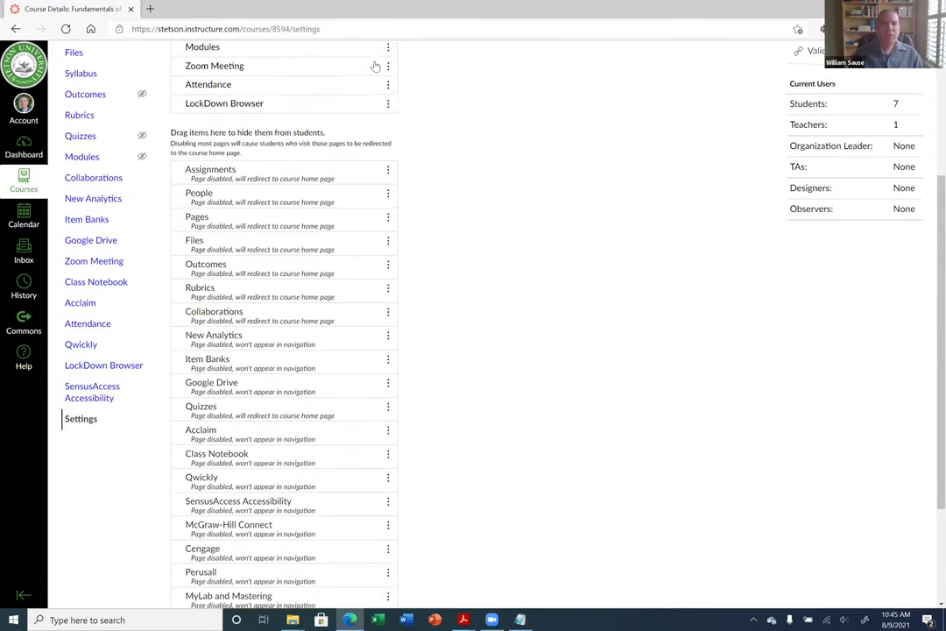
pyautogui.scroll(2, 375, 65)
pyautogui.scroll(-5, 258, 313)
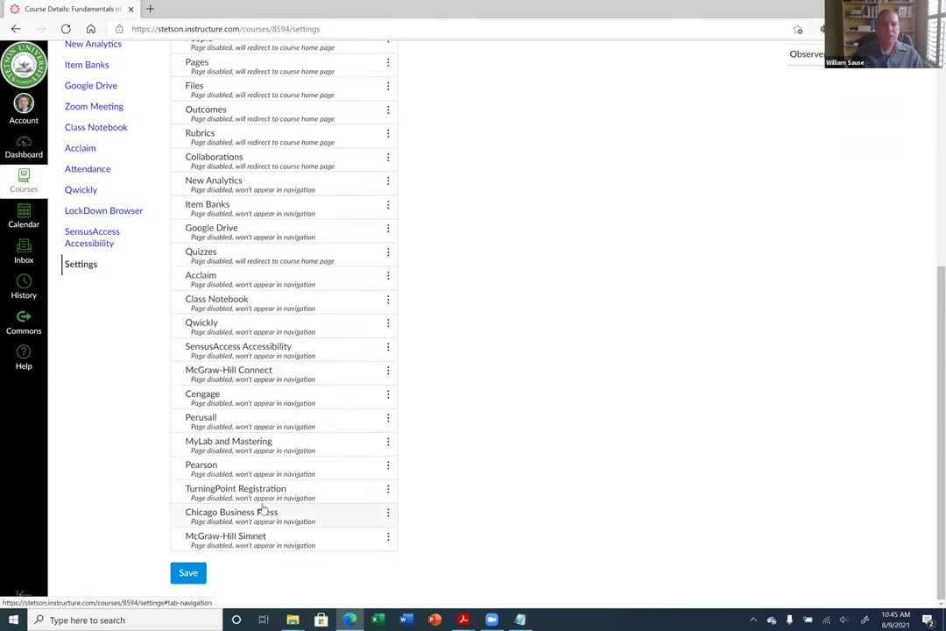
pyautogui.click(188, 574)
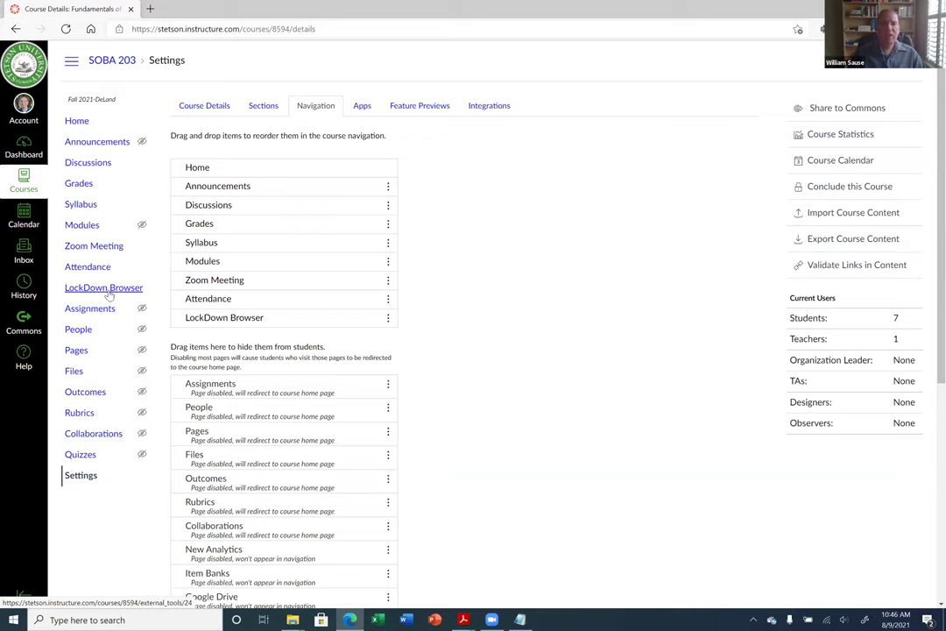
# Open the course home page, check its reduced navigation in Student View, and leave Student View.
pyautogui.click(76, 123)
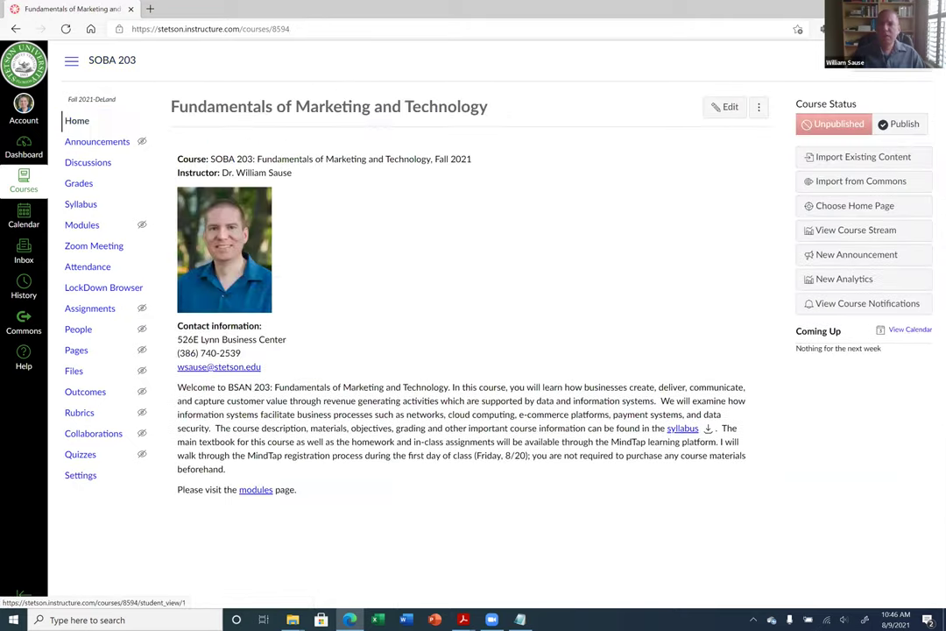
pyautogui.click(891, 58)
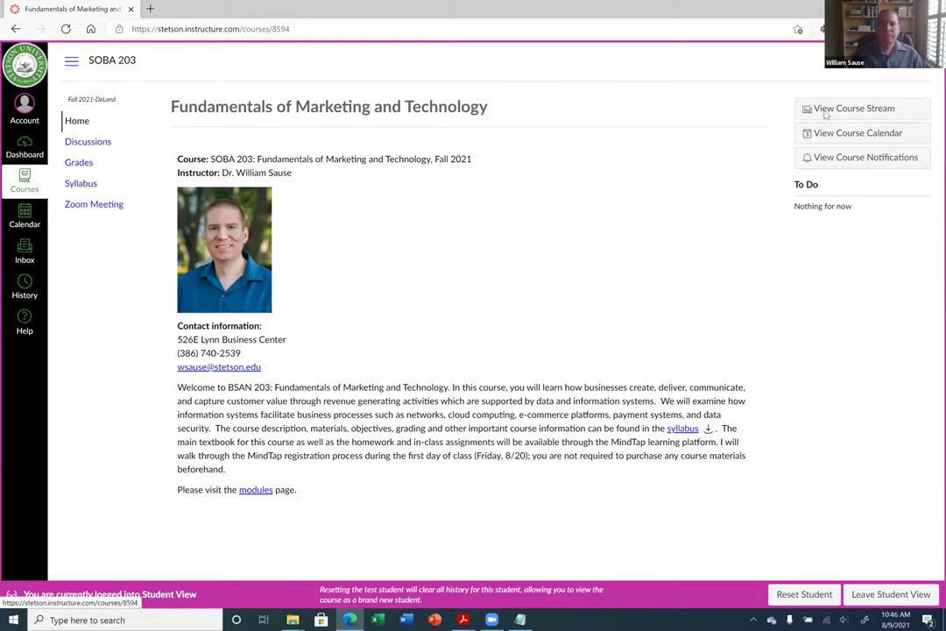
pyautogui.click(904, 595)
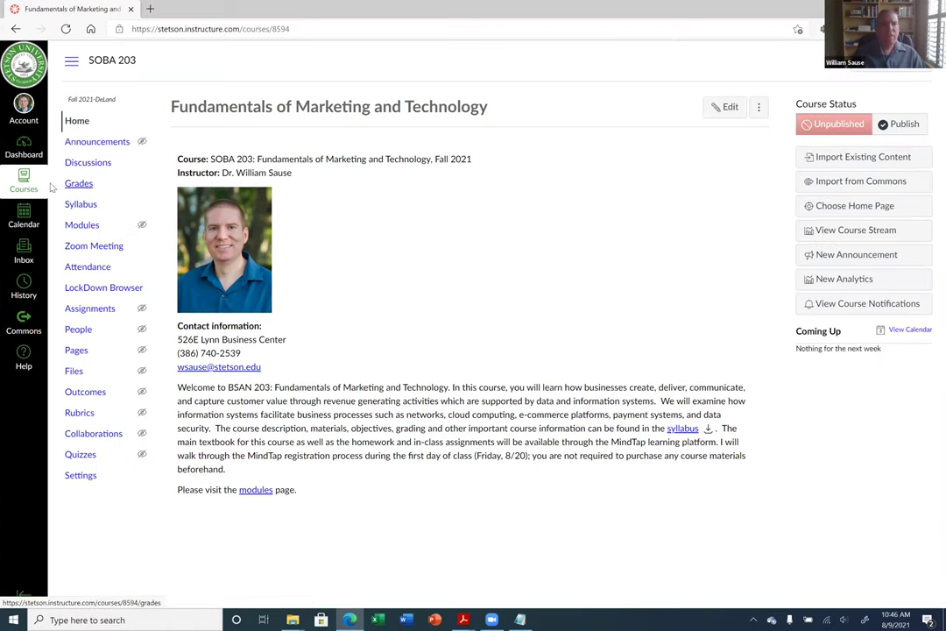
# Publish the Week 1 module on the Modules page and return to the course home page.
pyautogui.click(85, 225)
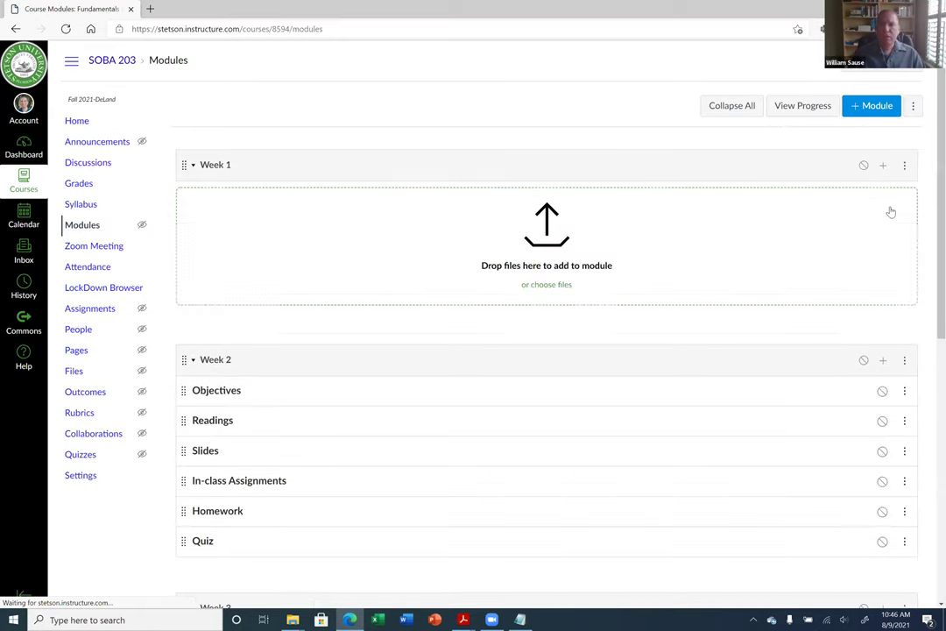
pyautogui.click(865, 167)
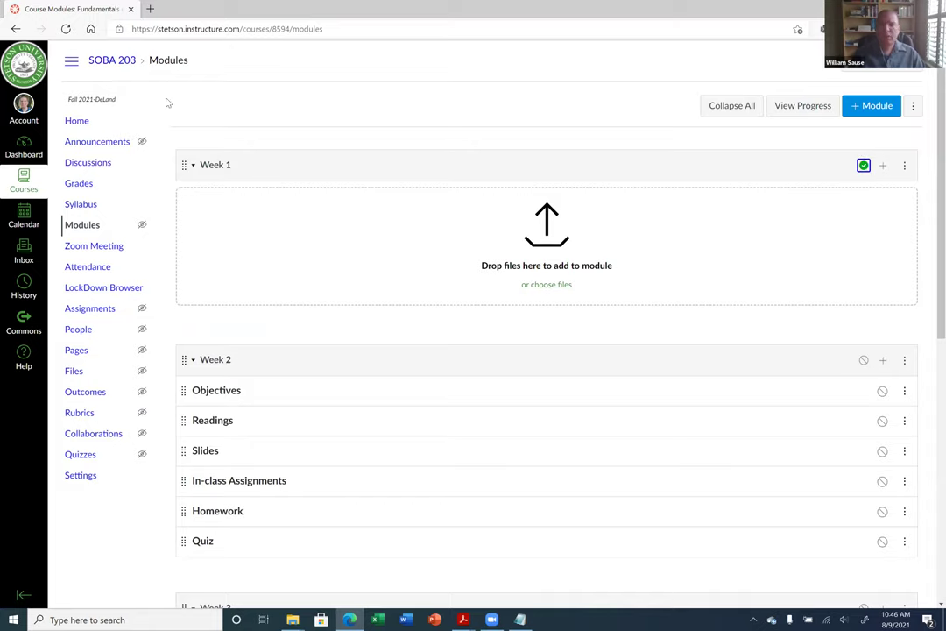
pyautogui.click(86, 124)
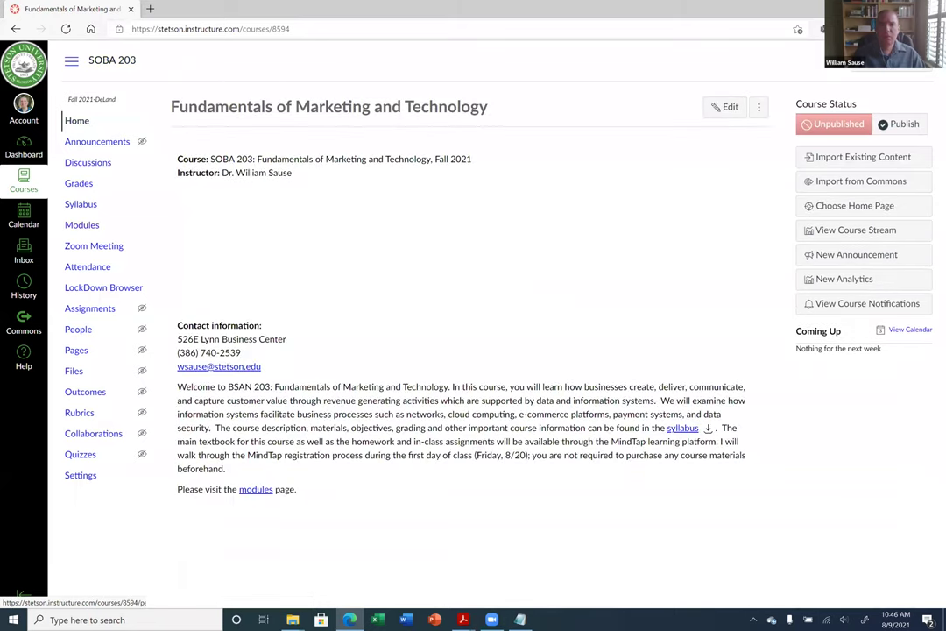
# Preview the course's Modules page and home page in Student View, and leave Student View.
pyautogui.click(894, 59)
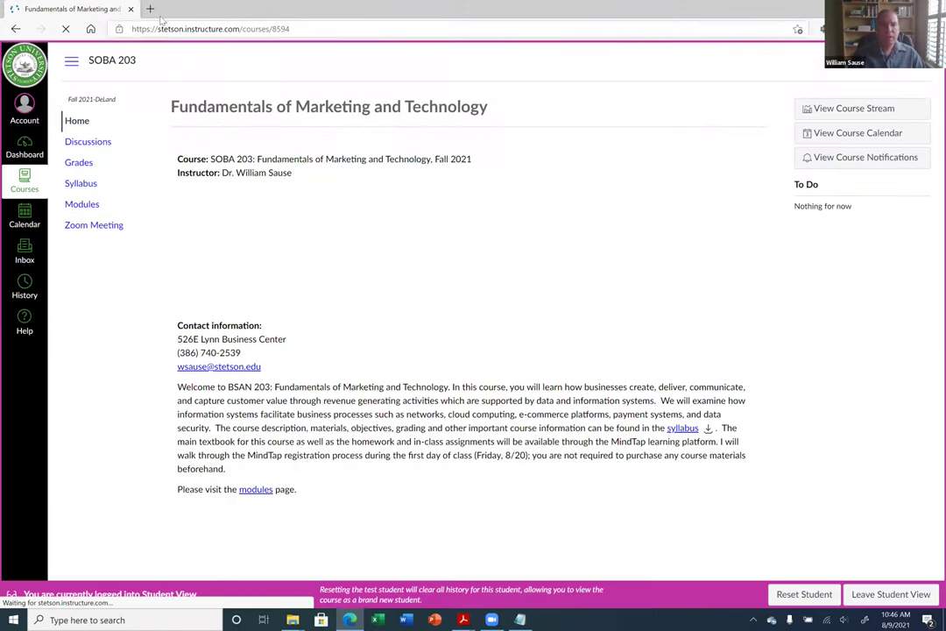
pyautogui.click(81, 206)
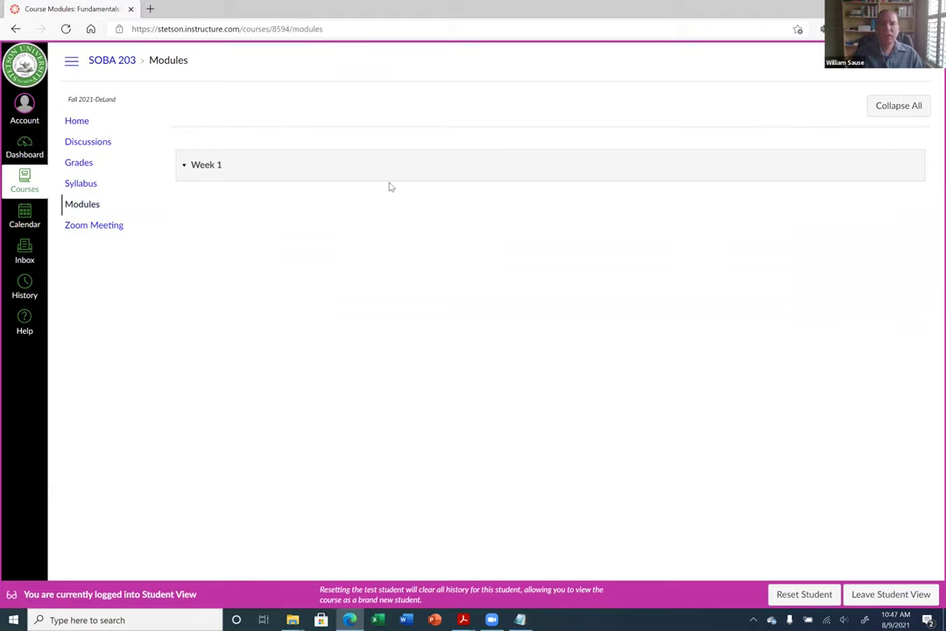
pyautogui.click(85, 122)
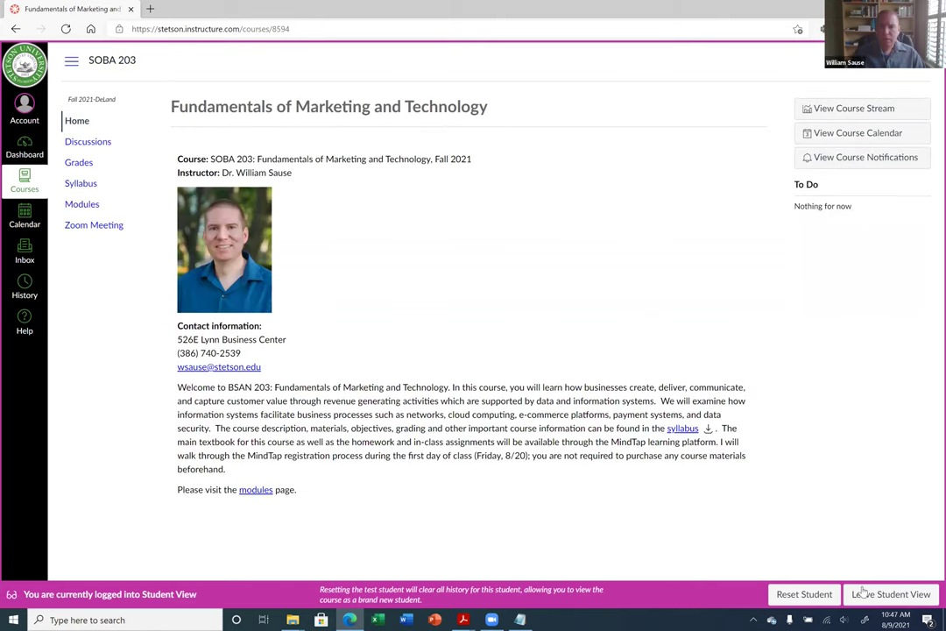
pyautogui.click(891, 595)
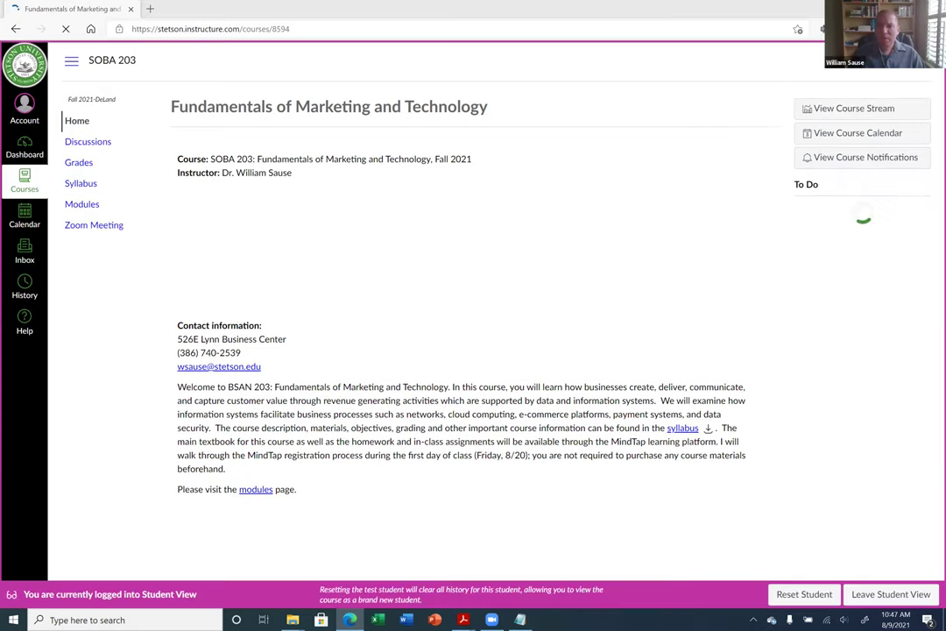
pyautogui.click(891, 595)
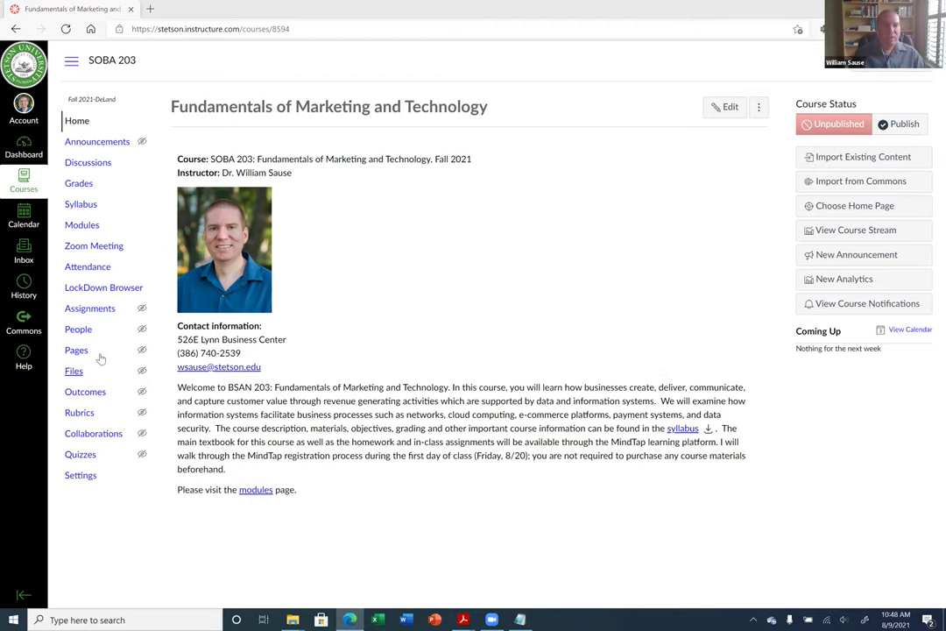
pyautogui.click(82, 225)
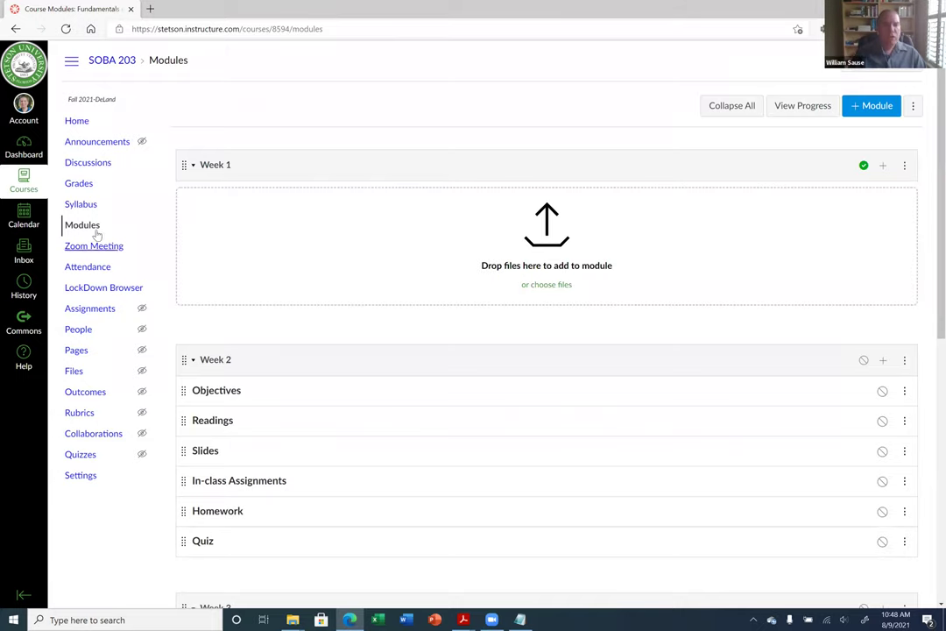
pyautogui.click(97, 311)
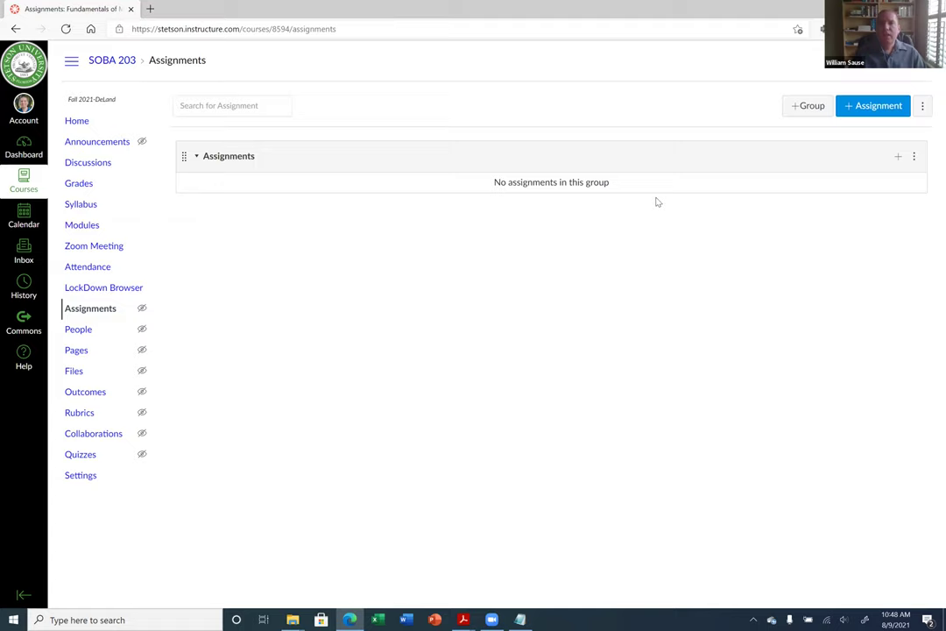
pyautogui.click(865, 116)
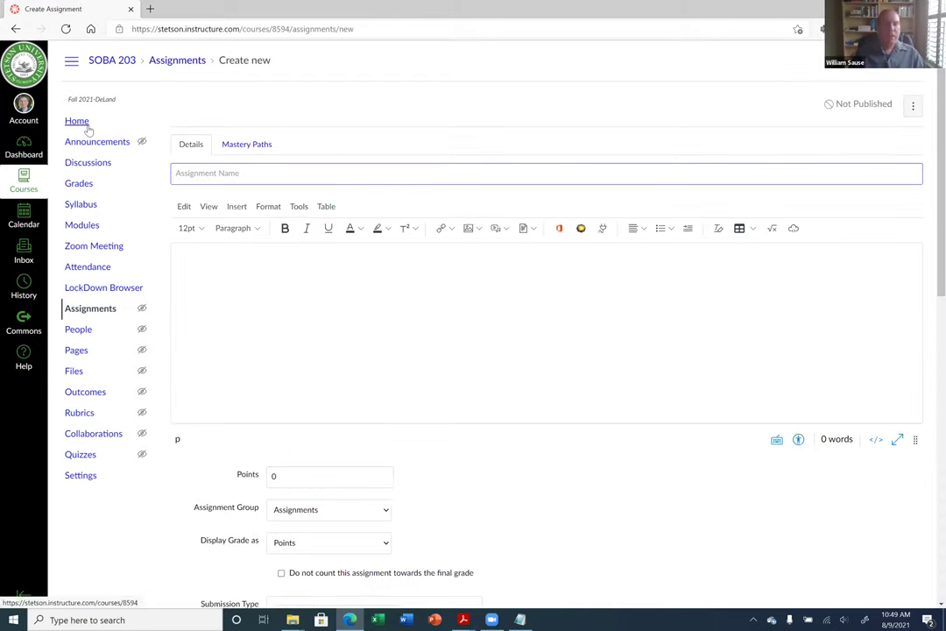
# On the Modules page, start adding an item to the Week 2 module, choosing to create a new assignment.
pyautogui.click(84, 225)
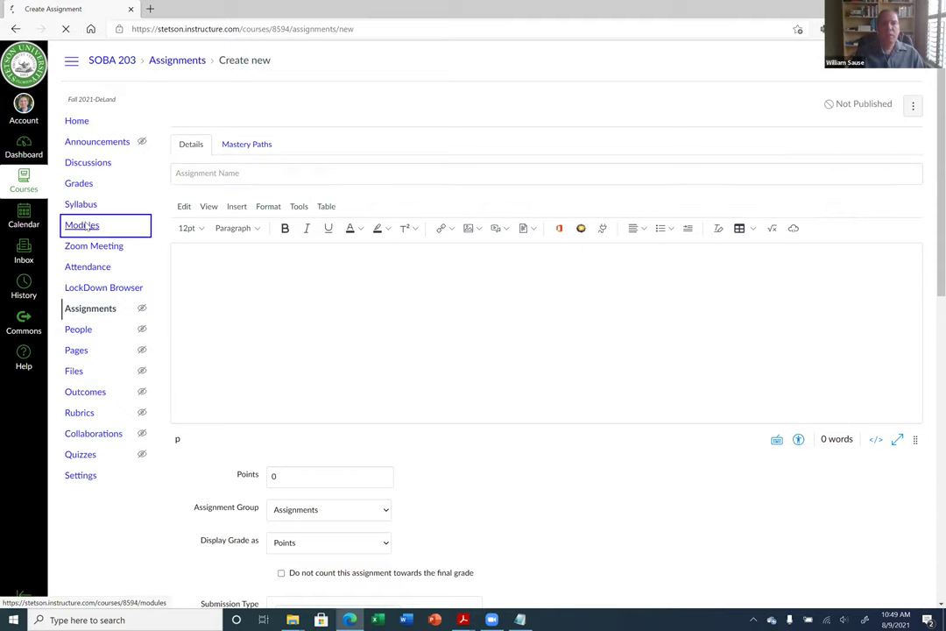
pyautogui.scroll(-2, 503, 295)
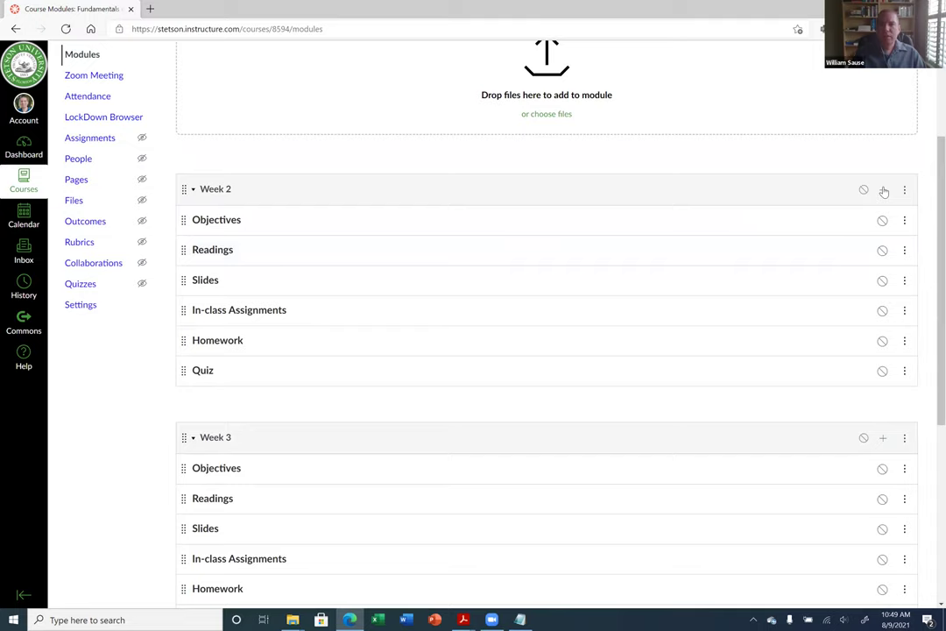
pyautogui.click(884, 191)
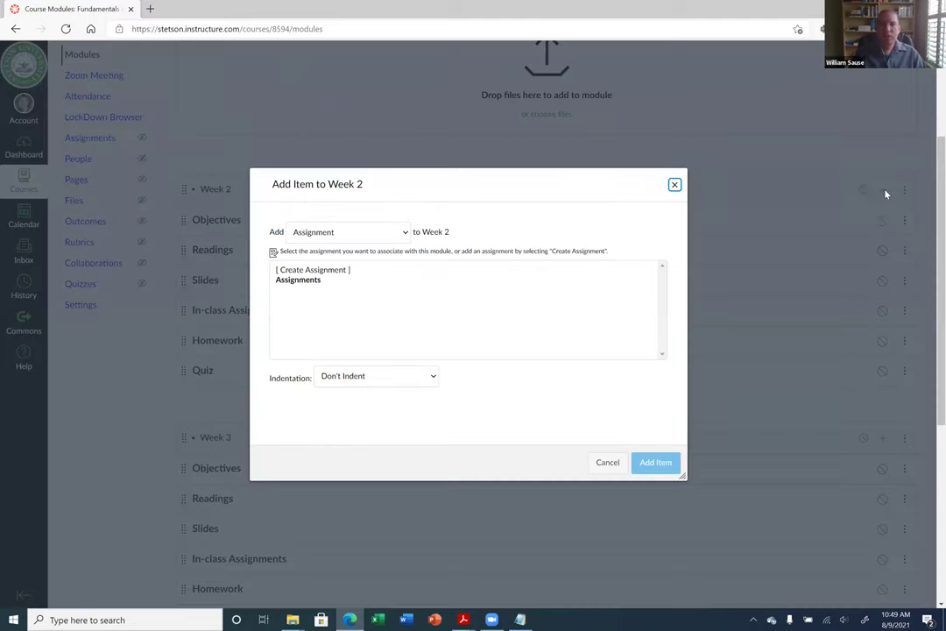
pyautogui.click(331, 234)
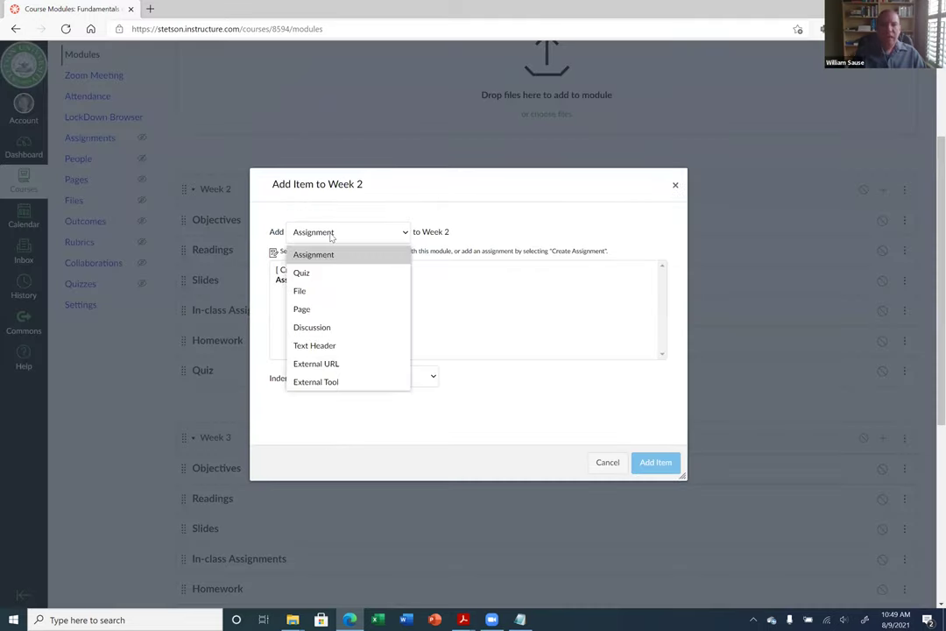
pyautogui.click(327, 254)
pyautogui.click(339, 275)
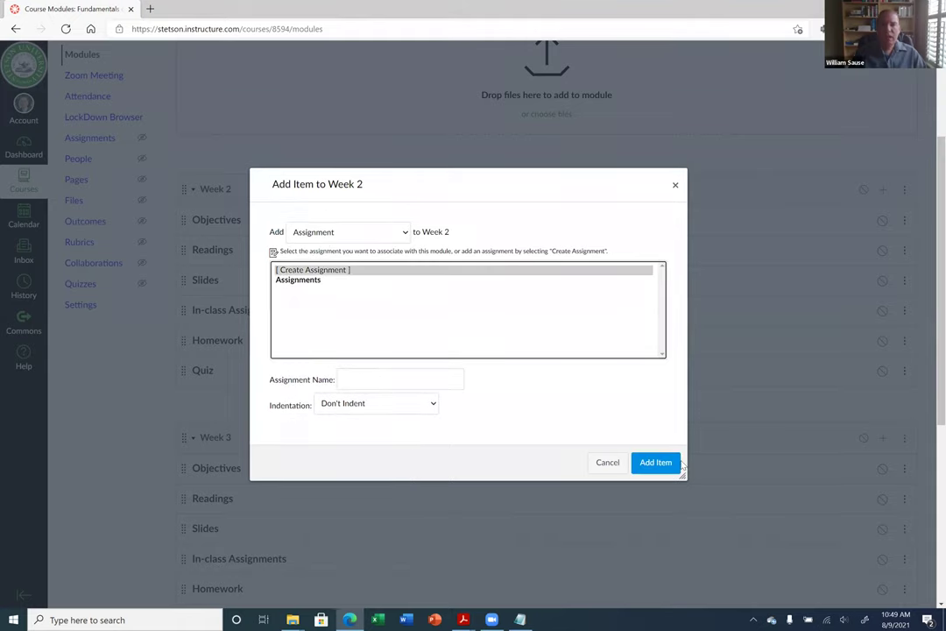
# Name the new assignment Homework Assignment 1, indent it 1 level, and add it directly beneath Week 2's Homework header.
pyautogui.click(391, 380)
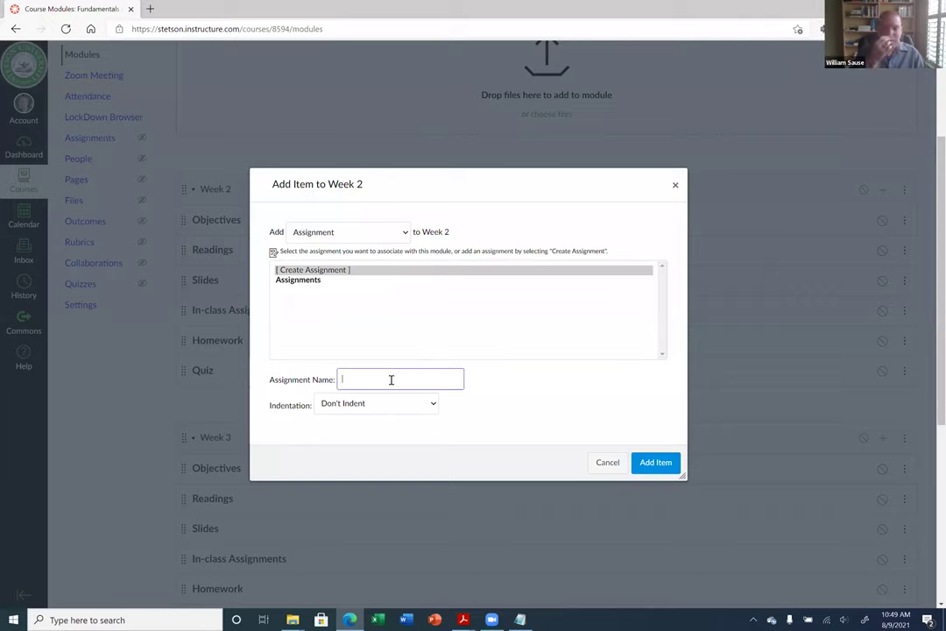
pyautogui.write('Homework')
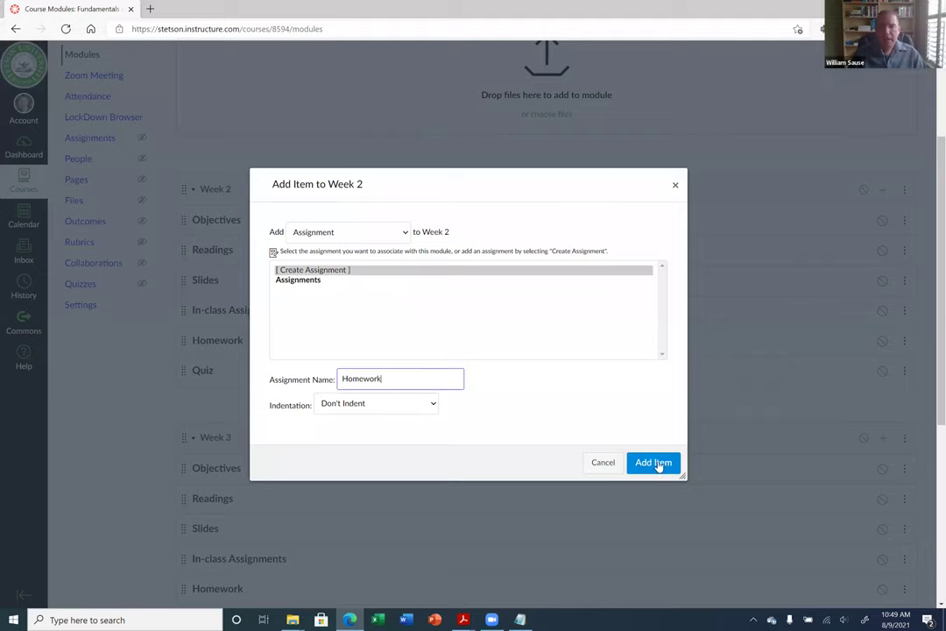
pyautogui.click(340, 406)
pyautogui.click(348, 445)
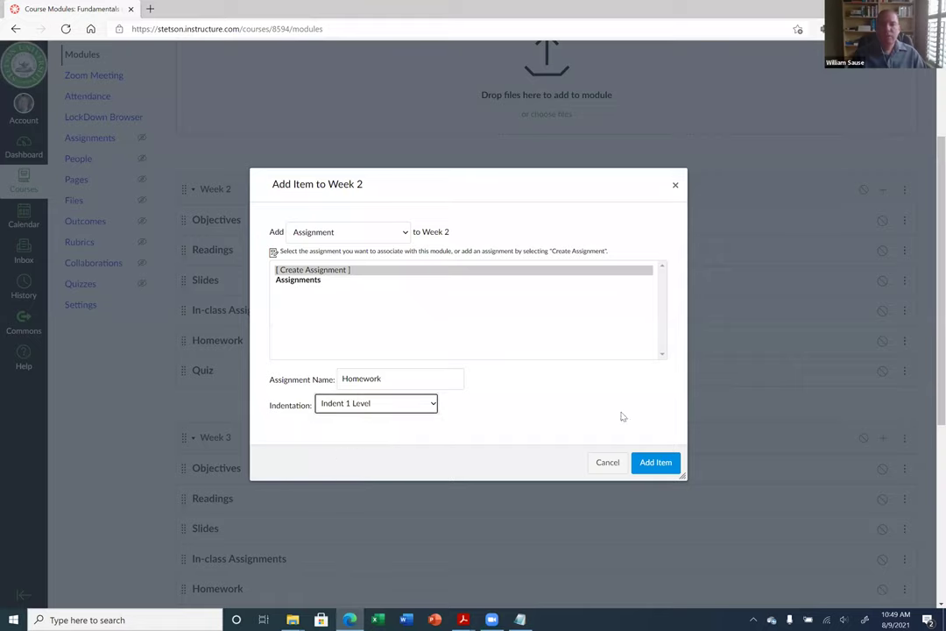
pyautogui.click(443, 386)
pyautogui.write('Ass')
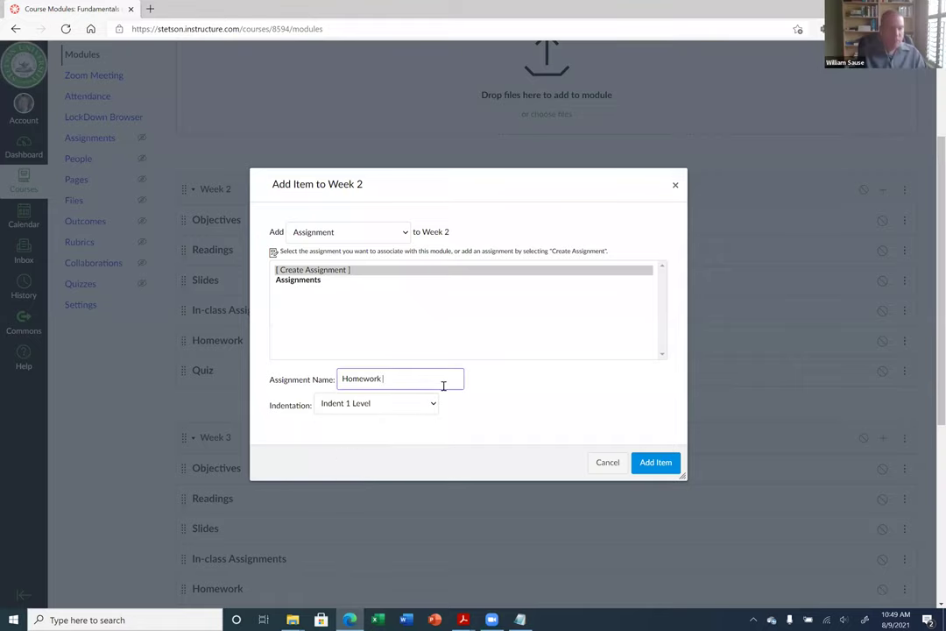
pyautogui.write('ignment 1')
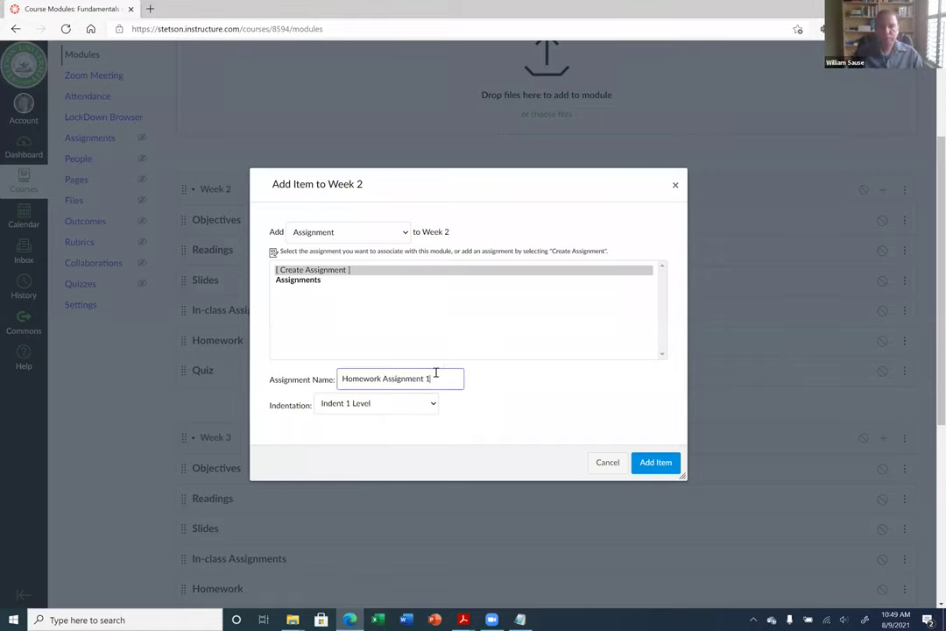
pyautogui.click(661, 463)
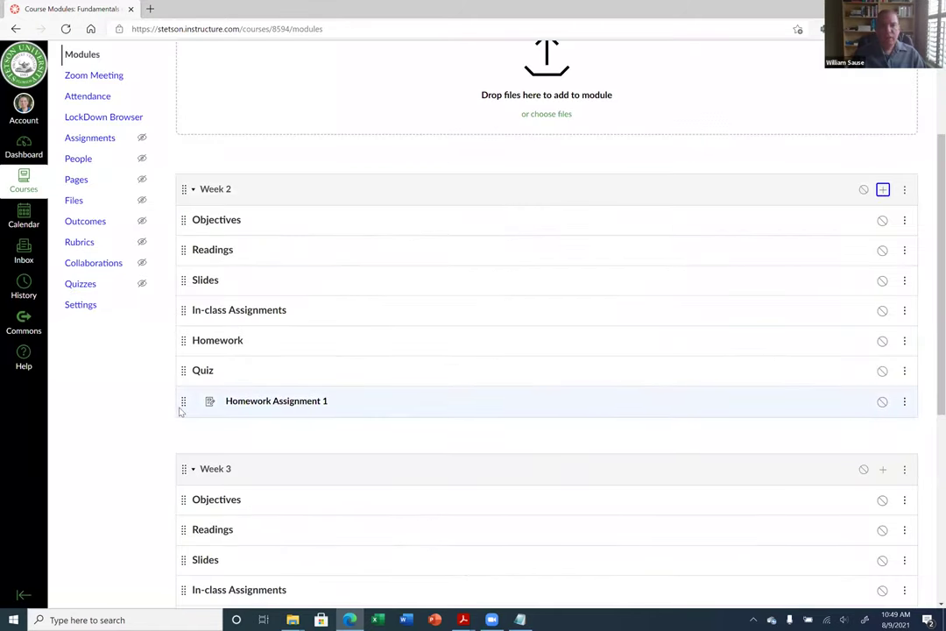
pyautogui.moveTo(183, 401); pyautogui.dragTo(221, 391)
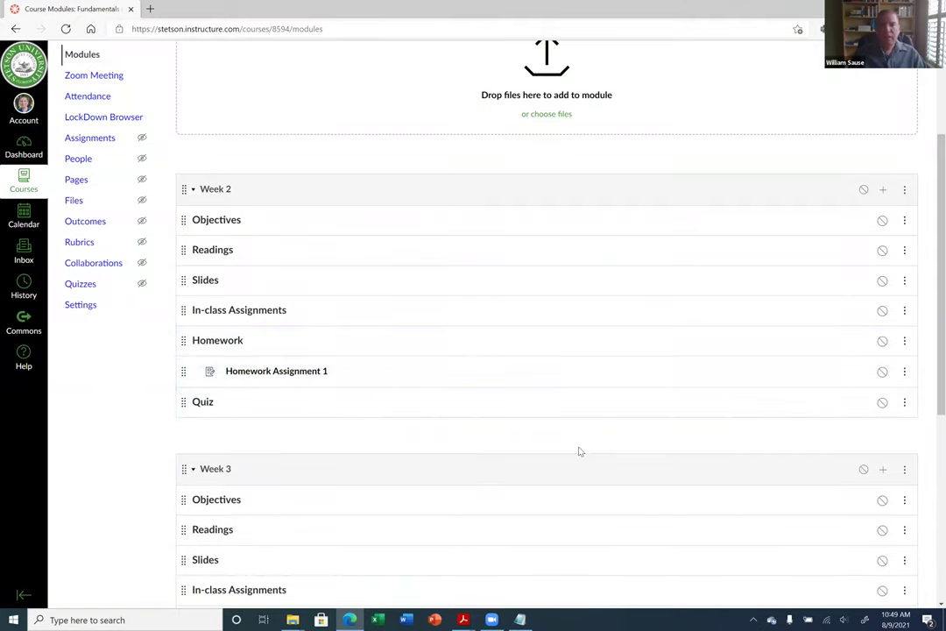
# Check which modules students can see on the Modules page in Student View, and leave Student View.
pyautogui.scroll(3, 578, 451)
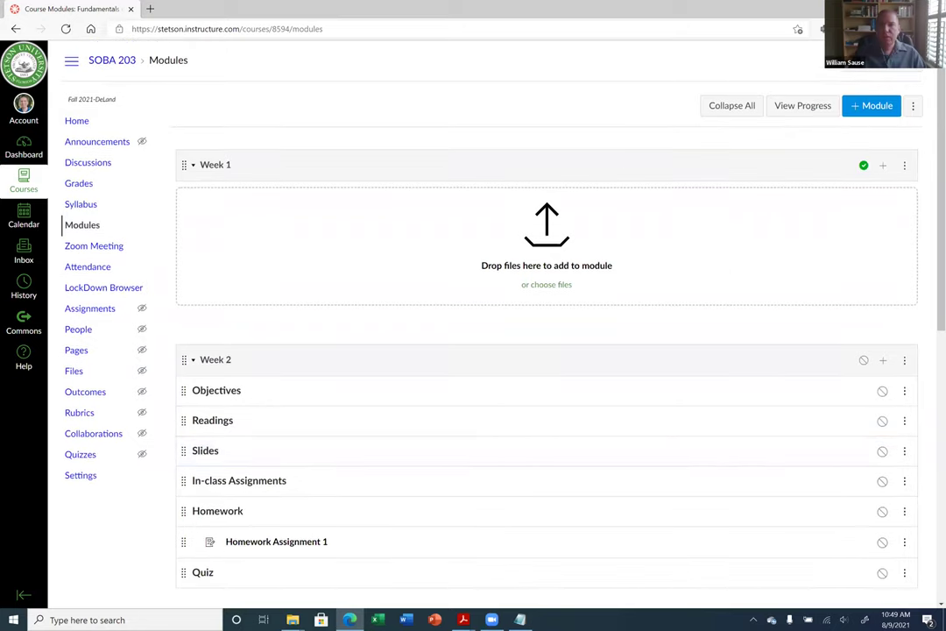
pyautogui.click(742, 97)
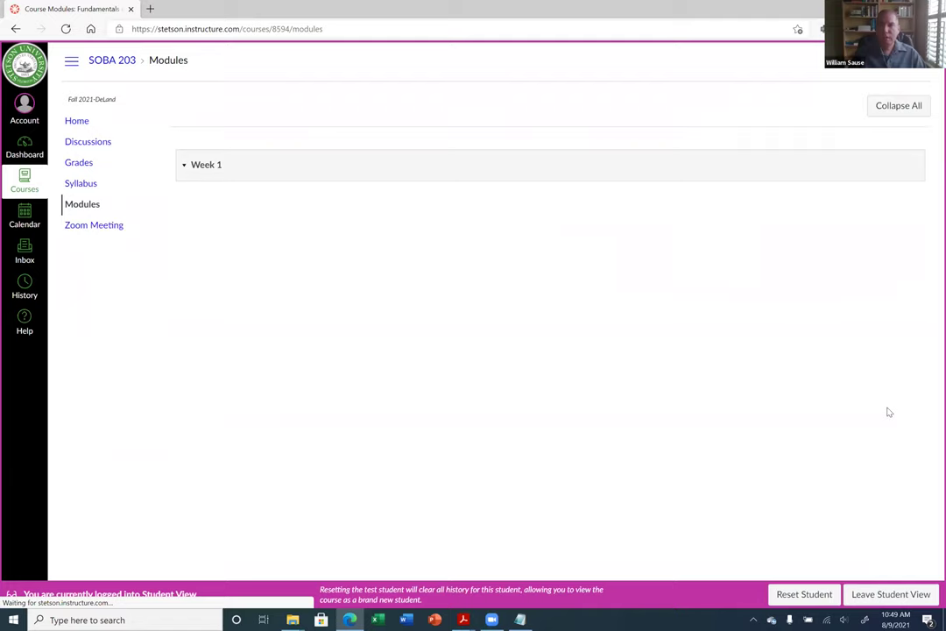
pyautogui.click(887, 595)
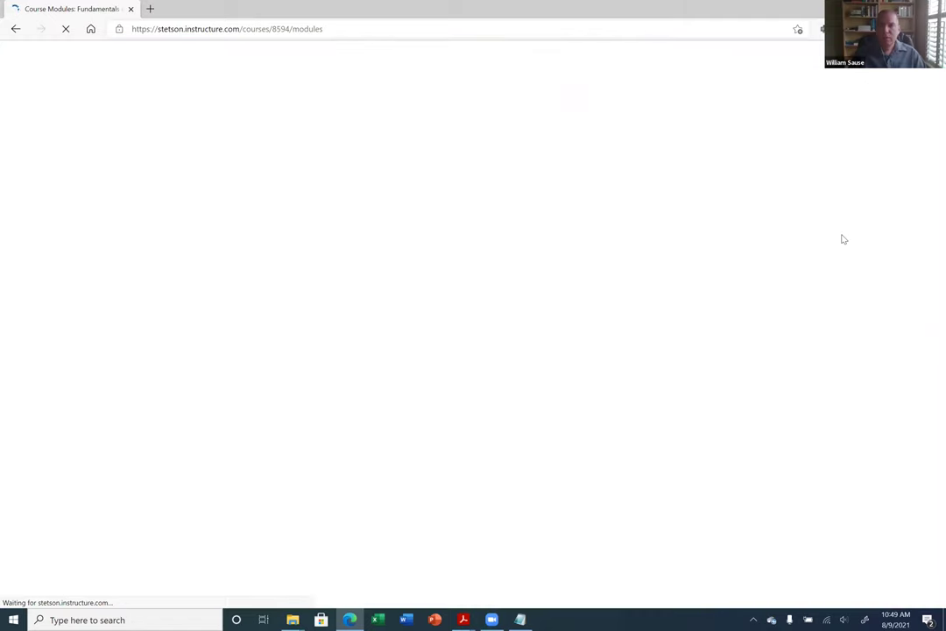
# Publish the Week 2 module with all its items and check it in Student View, leaving Student View when done.
pyautogui.click(864, 361)
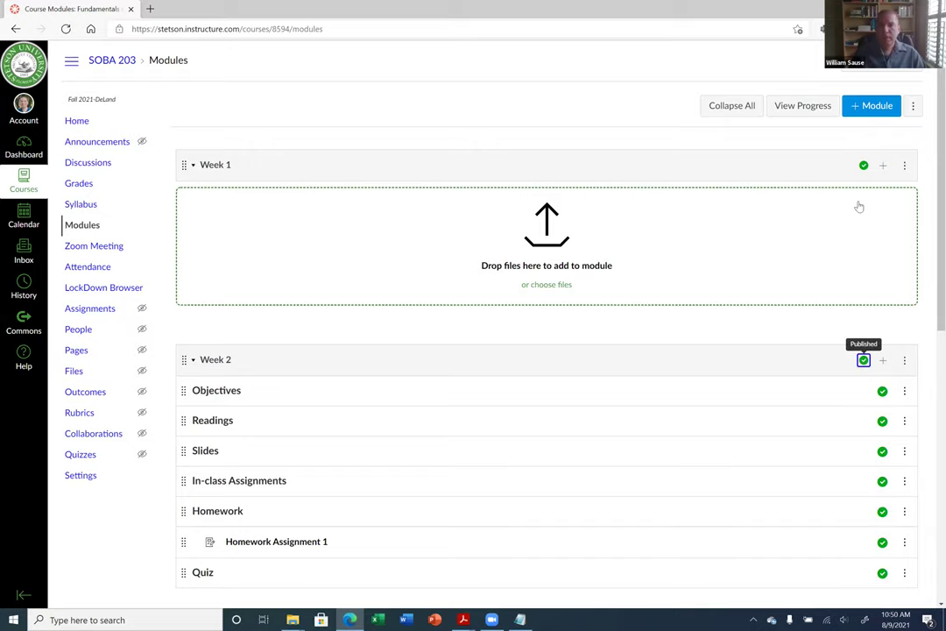
pyautogui.click(881, 58)
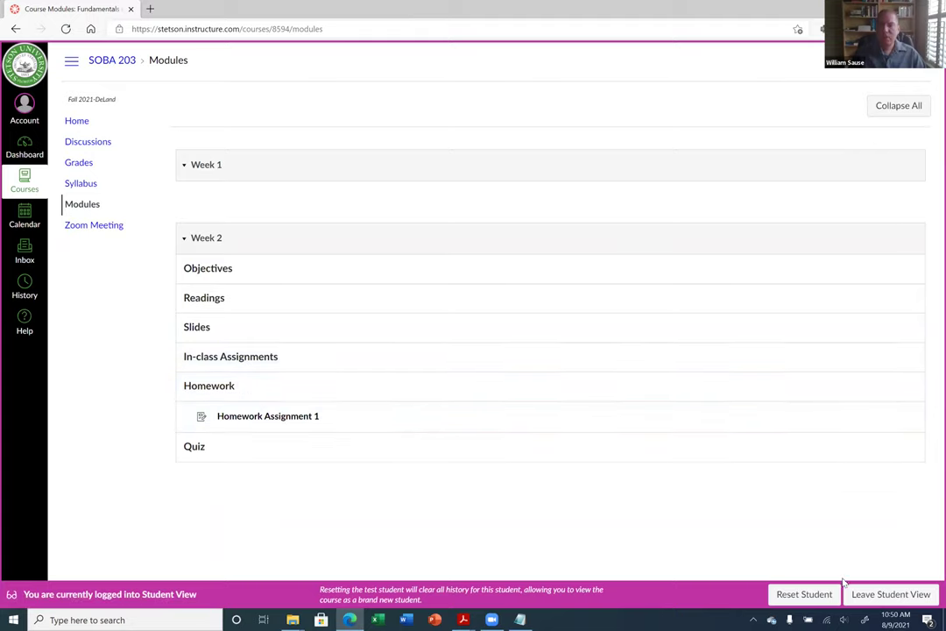
pyautogui.click(890, 595)
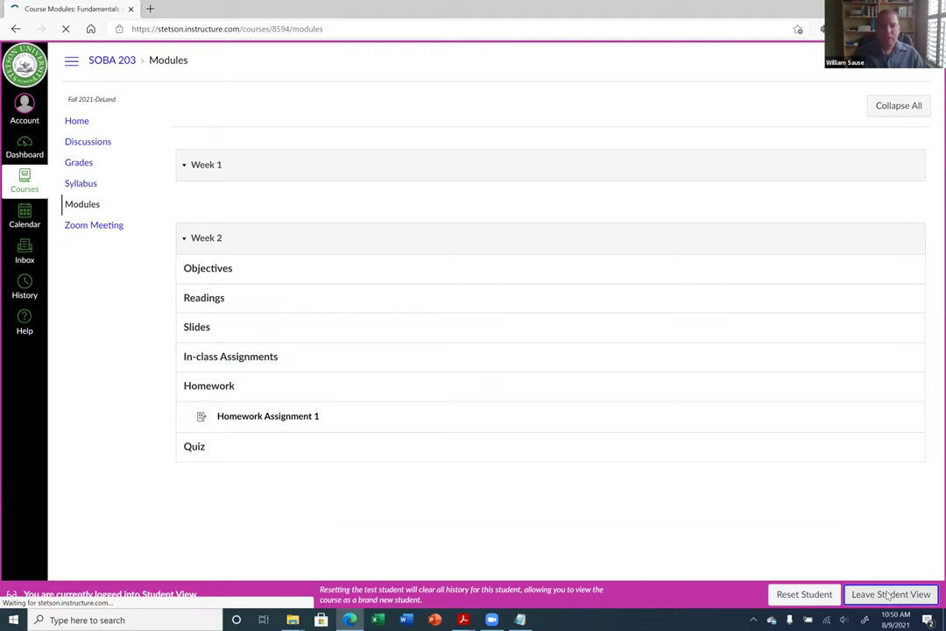
# View the item details of Homework Assignment 1 in Week 2 and close them with title and indent as they are.
pyautogui.scroll(-1, 442, 513)
pyautogui.scroll(-3, 442, 513)
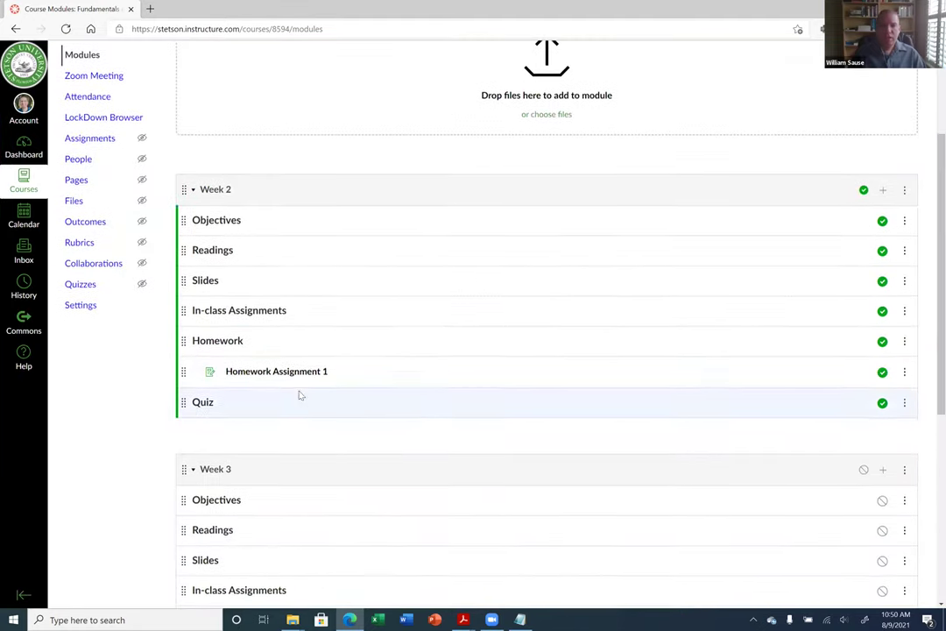
pyautogui.click(905, 373)
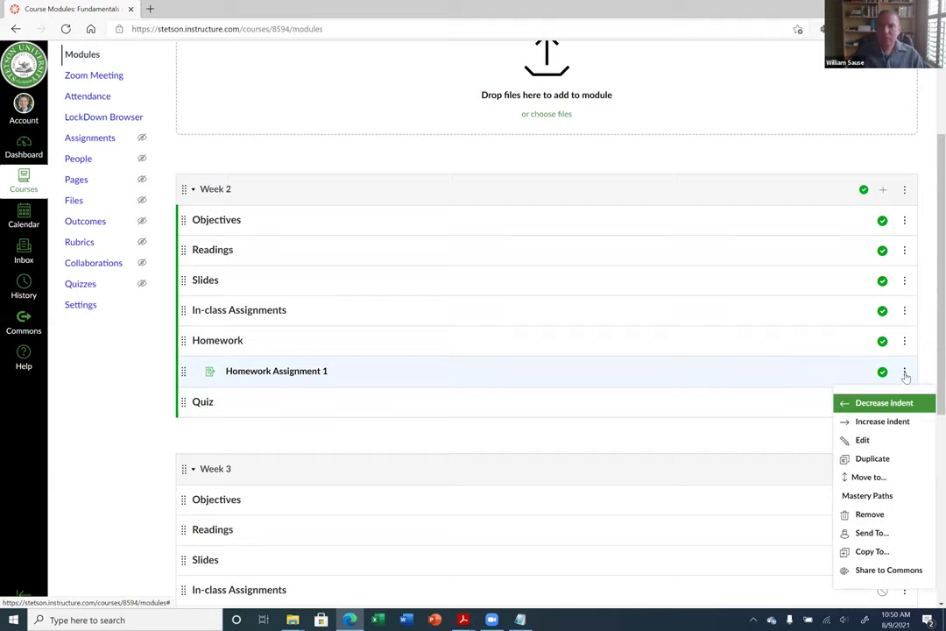
pyautogui.click(864, 440)
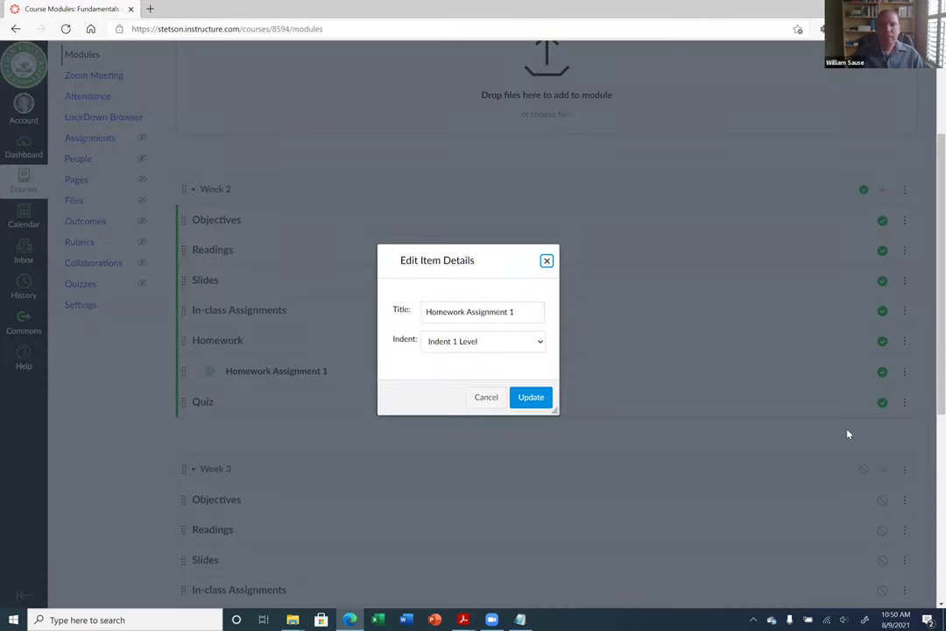
pyautogui.click(543, 398)
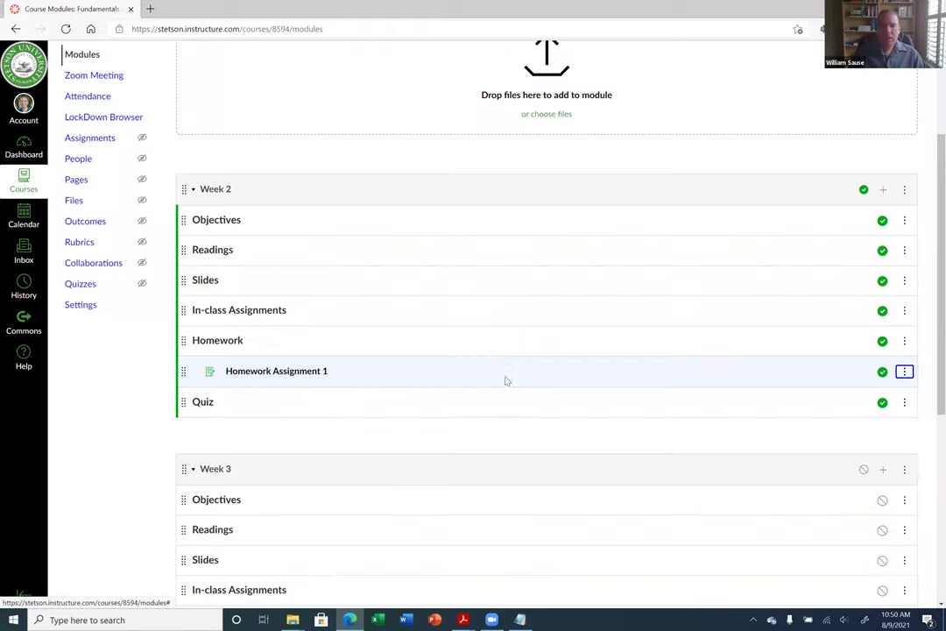
# Open Homework Assignment 1 for editing and enter the description "Please submit assignment 1.".
pyautogui.click(248, 375)
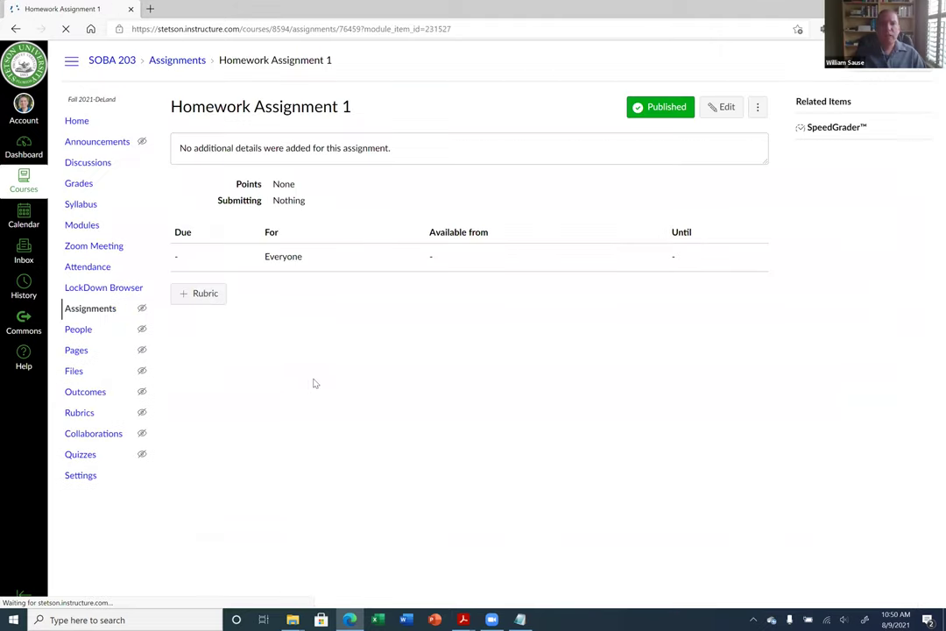
pyautogui.click(731, 108)
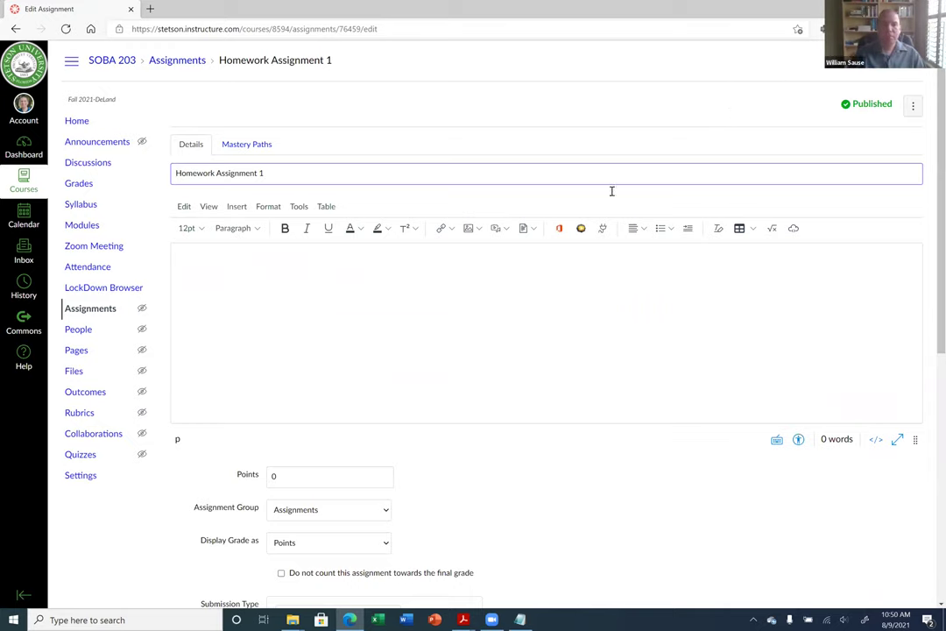
pyautogui.click(326, 304)
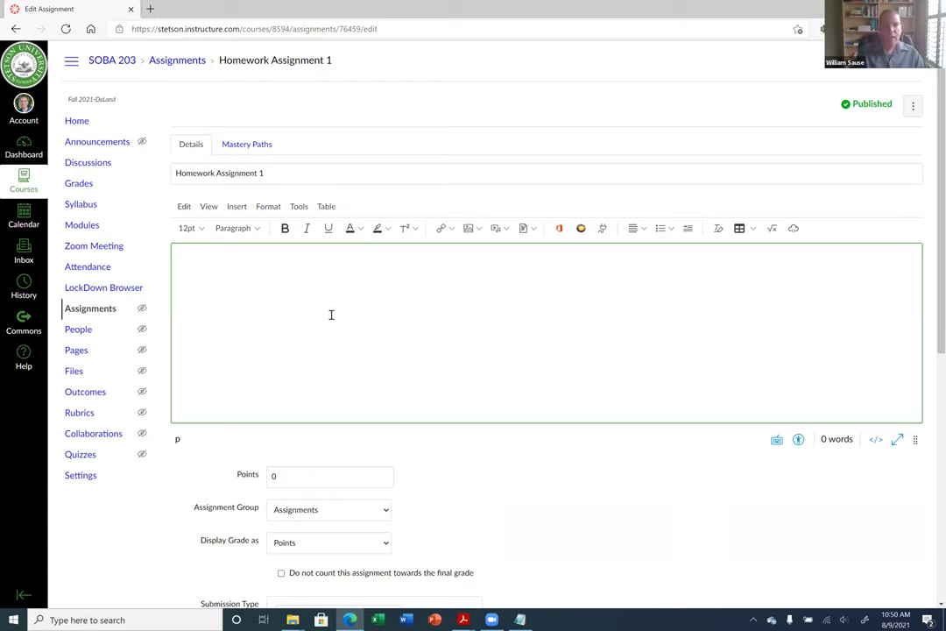
pyautogui.write('Please')
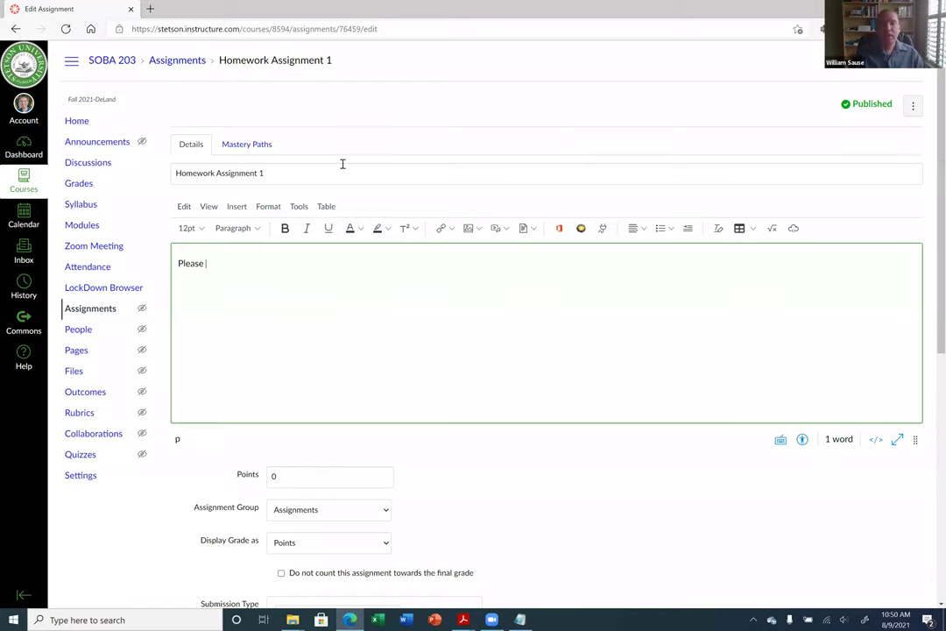
pyautogui.moveTo(275, 174); pyautogui.dragTo(173, 167)
pyautogui.click(256, 259)
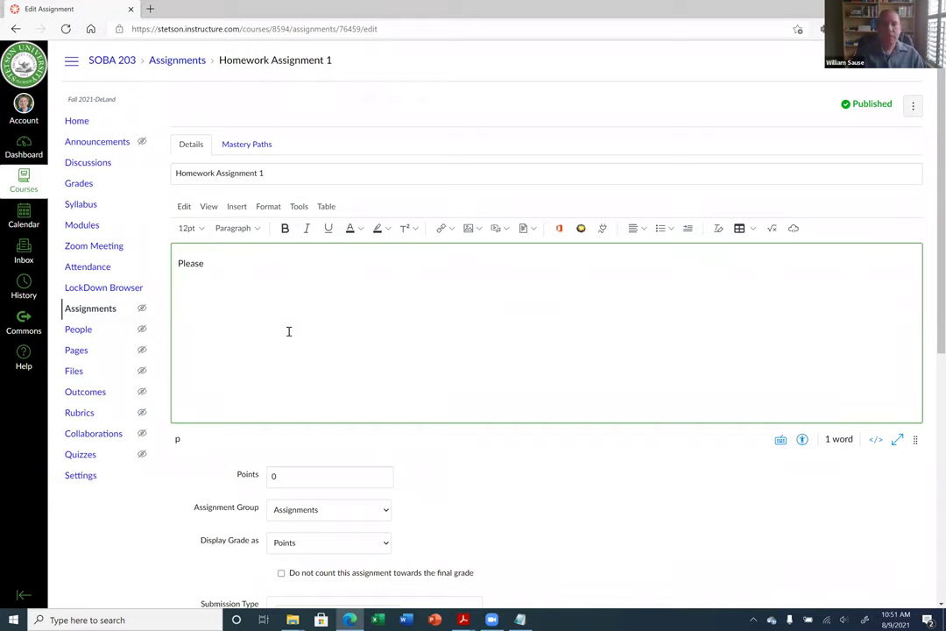
pyautogui.write('submit ')
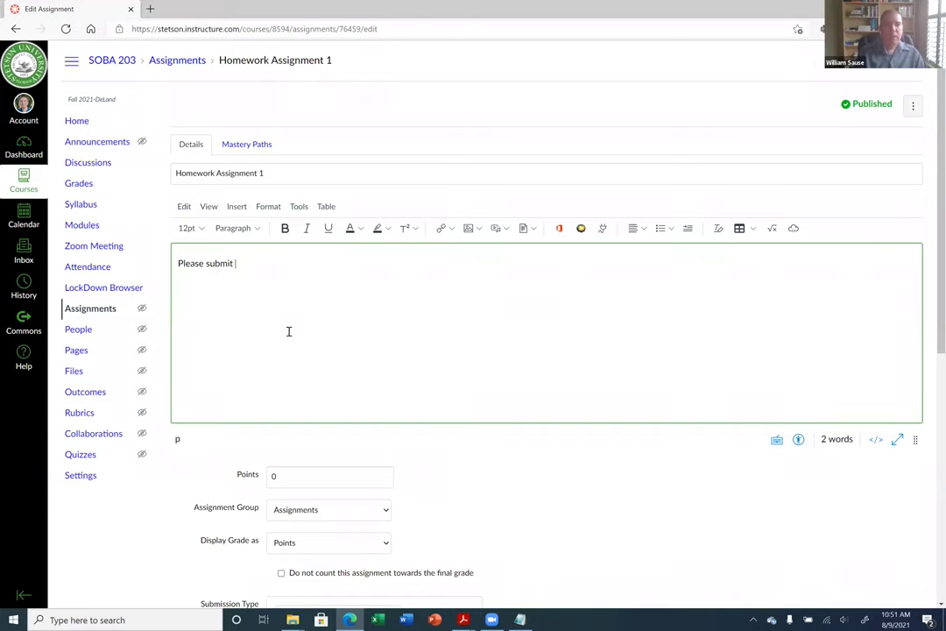
pyautogui.write('assignment 1.')
# Set the points for Homework Assignment 1 to 100.
pyautogui.scroll(-2, 540, 384)
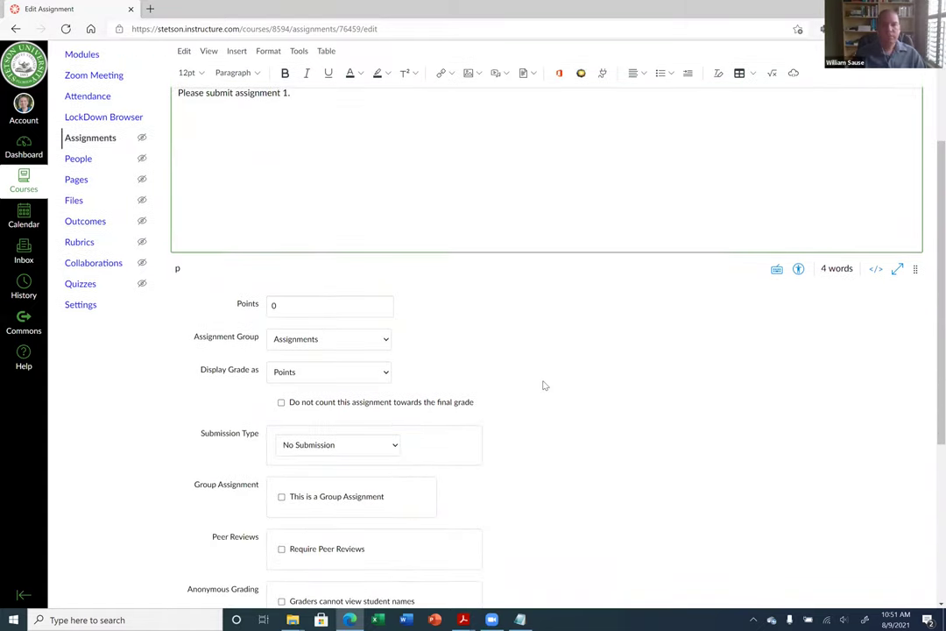
pyautogui.click(306, 304)
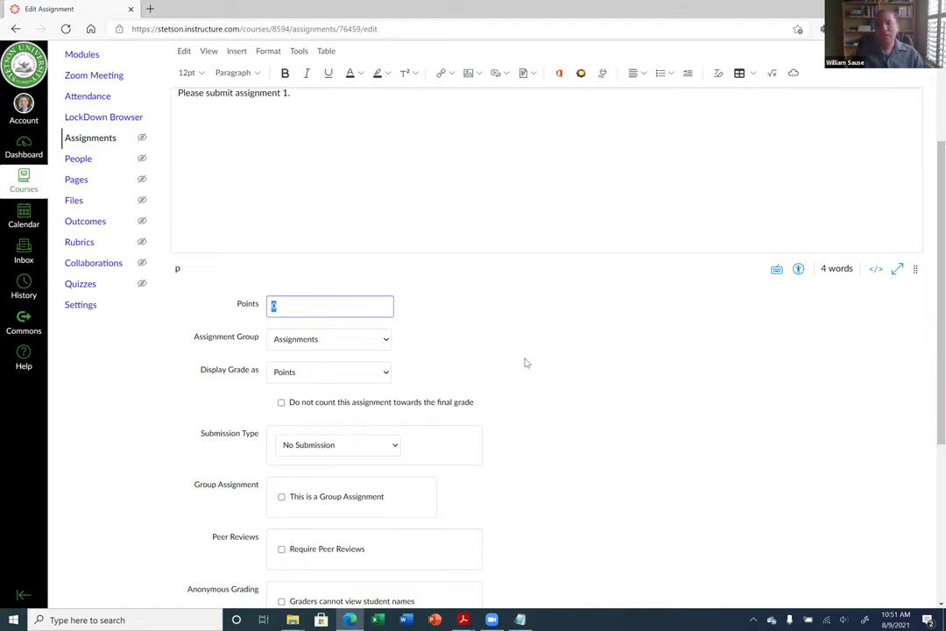
pyautogui.write('100')
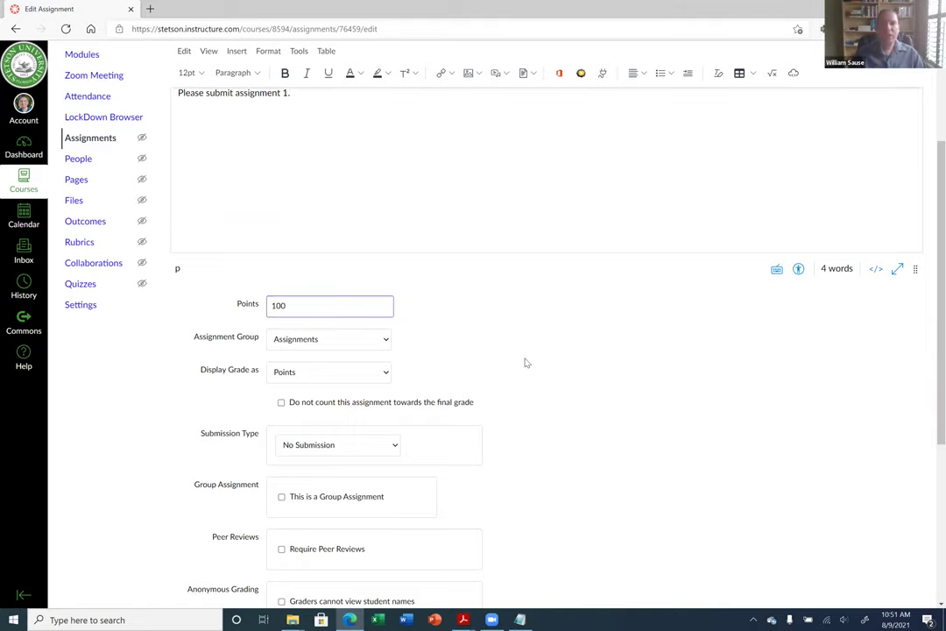
# Switch to Adobe Acrobat to review the open PDF containing the table, and return to the assignment's edit page in Edge.
pyautogui.scroll(-1, 528, 351)
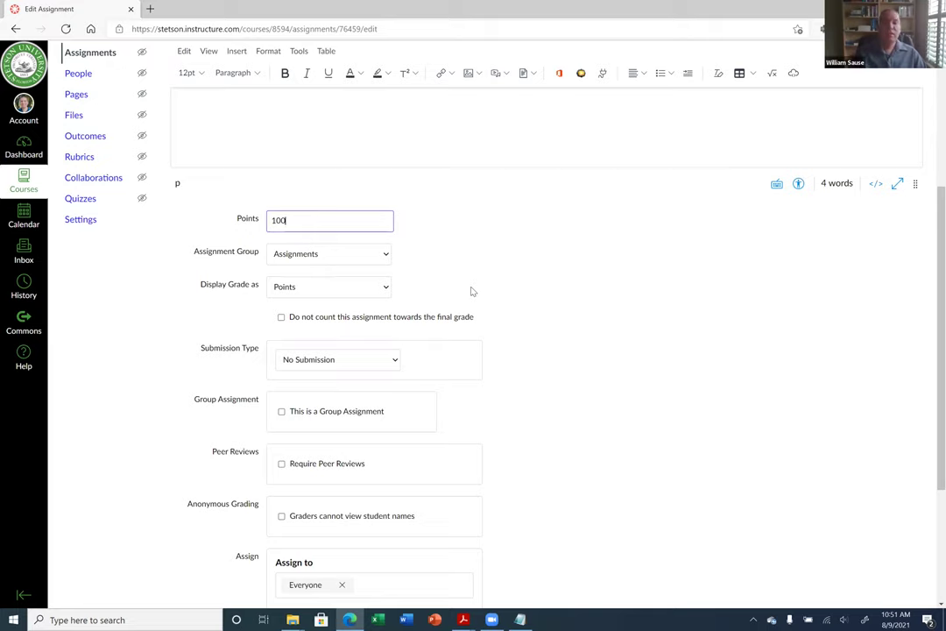
pyautogui.click(469, 620)
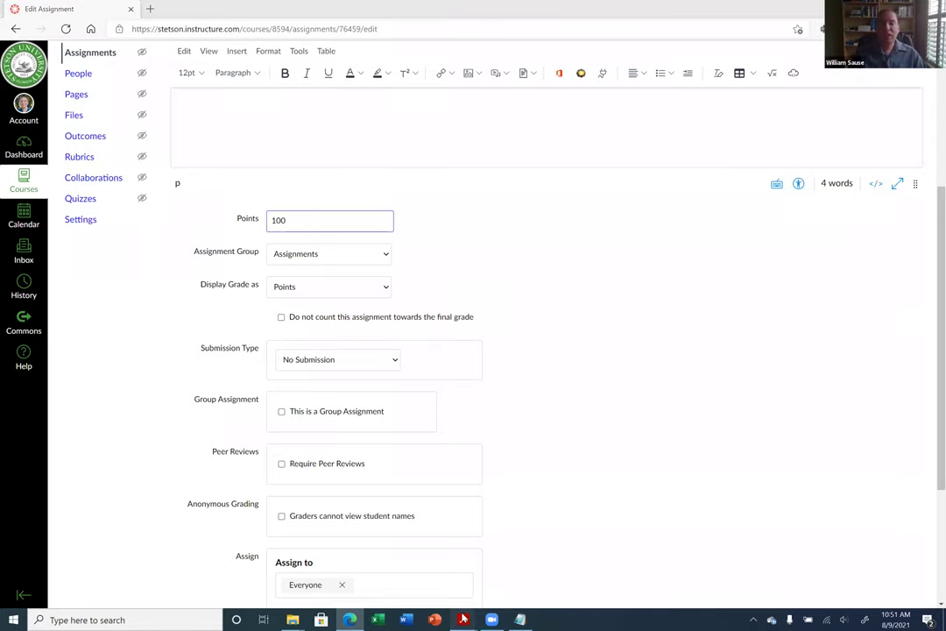
pyautogui.click(415, 578)
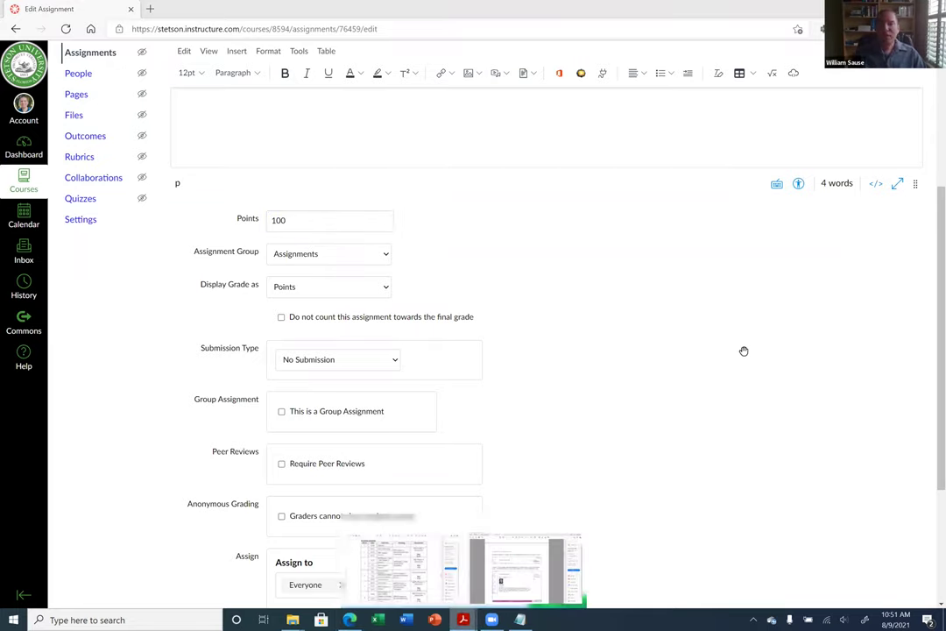
pyautogui.moveTo(797, 211); pyautogui.dragTo(831, 231)
pyautogui.scroll(-5, 456, 183)
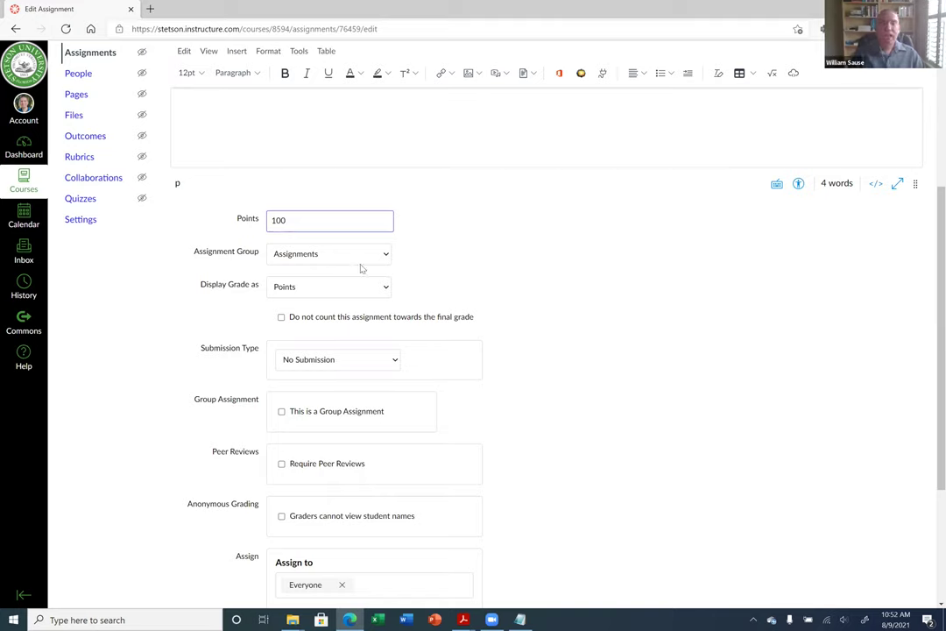
# Review the assignment group and grade display options, keeping the group as Assignments and the grade display as Points.
pyautogui.click(313, 255)
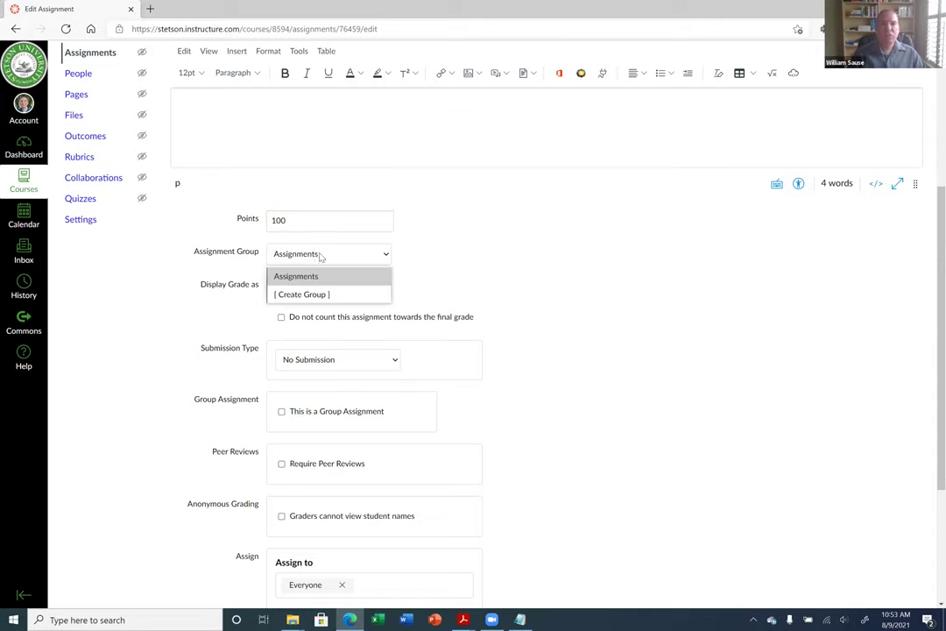
pyautogui.click(326, 257)
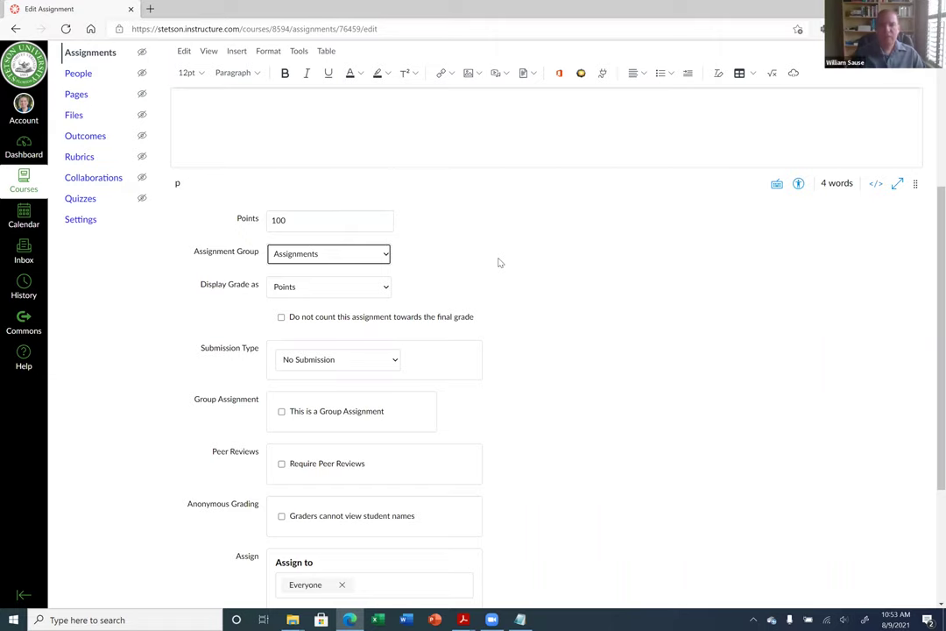
pyautogui.scroll(-2, 465, 237)
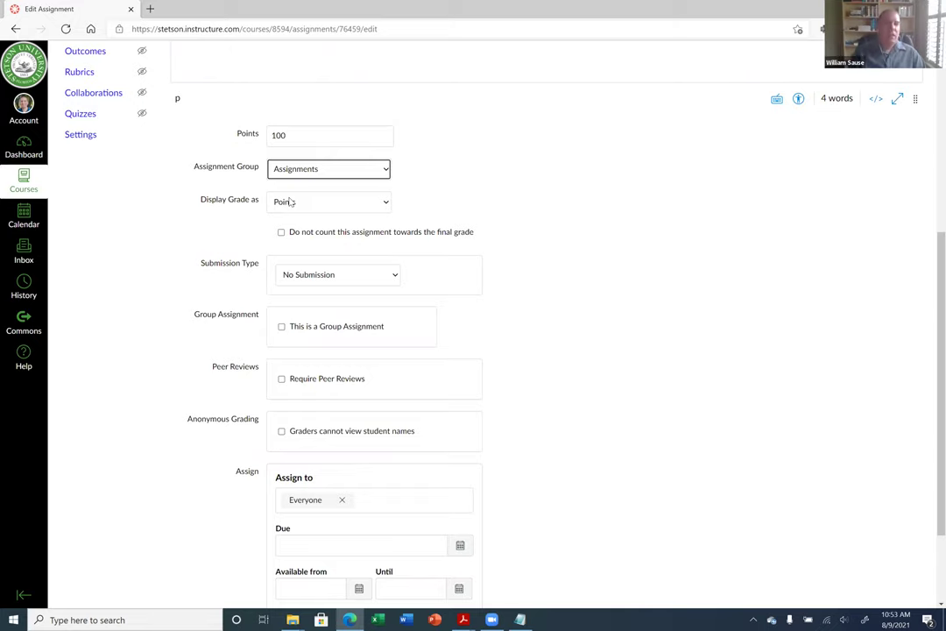
pyautogui.click(321, 205)
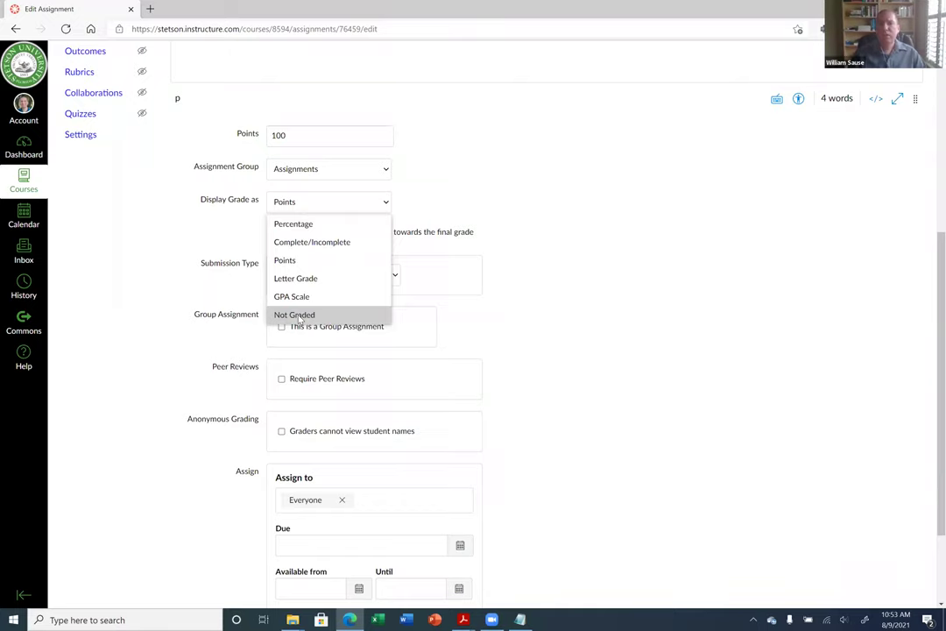
pyautogui.click(348, 261)
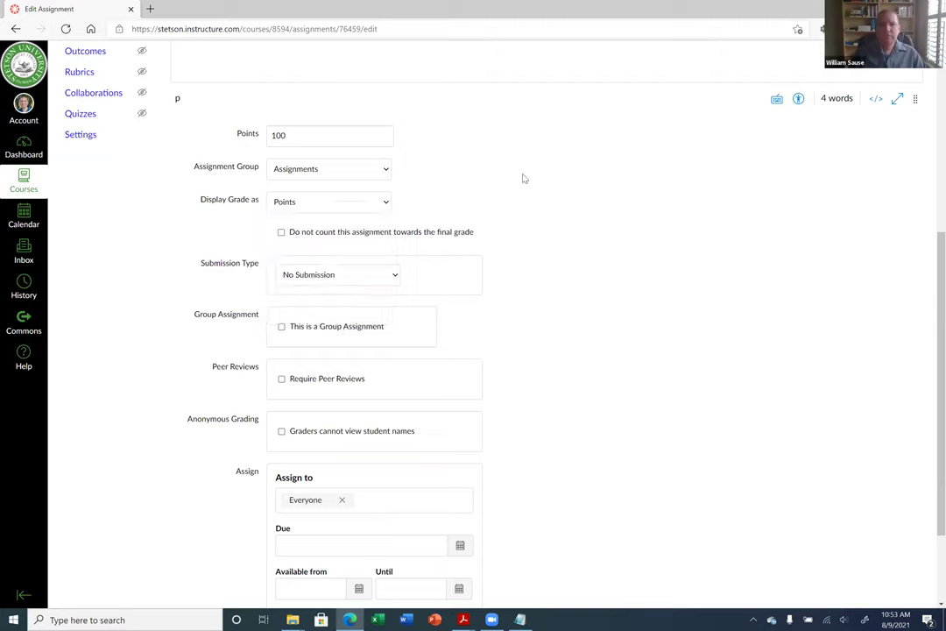
# Try the On Paper and No Submission submission types for the assignment.
pyautogui.scroll(-2, 633, 242)
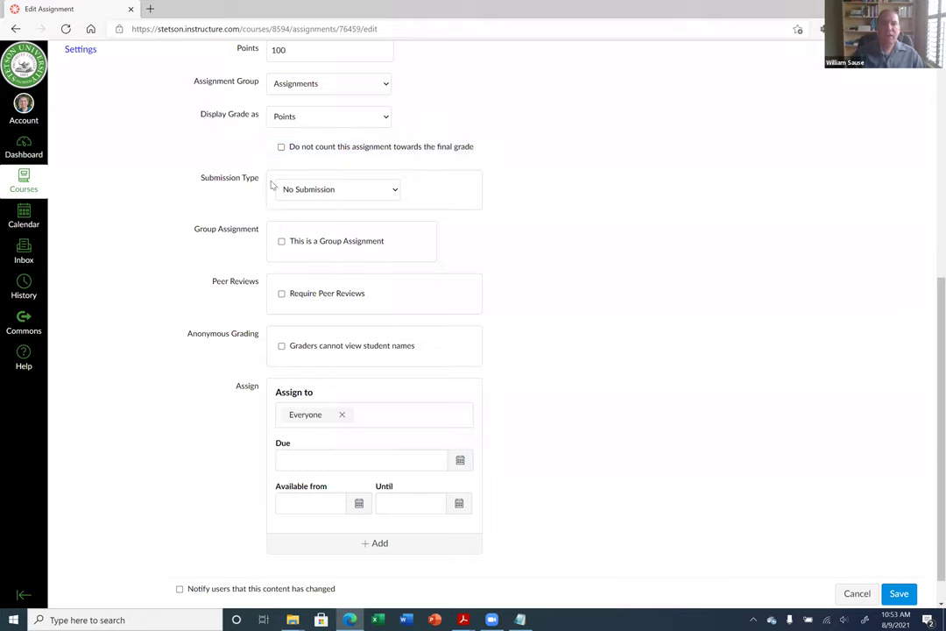
pyautogui.click(394, 191)
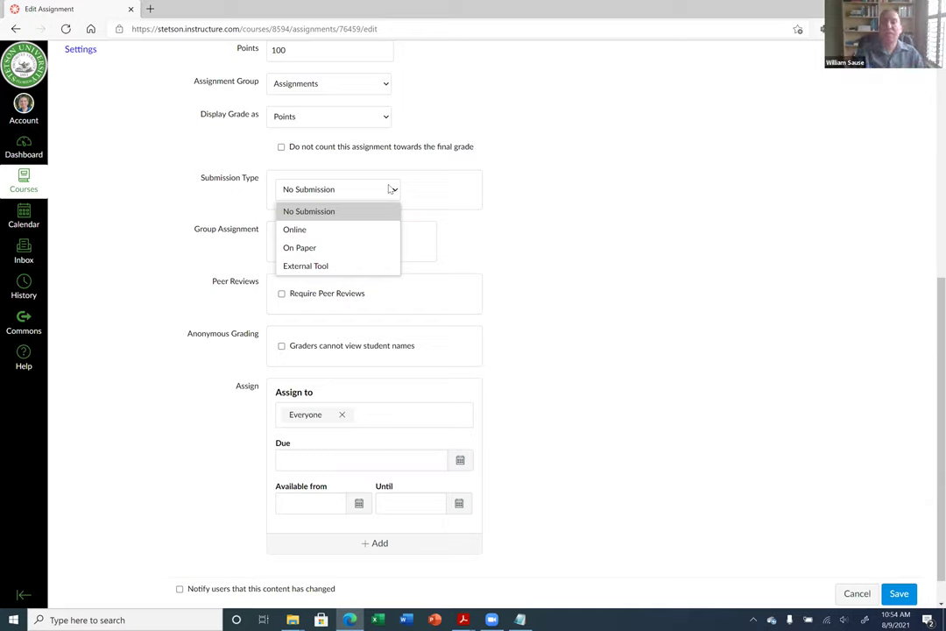
pyautogui.click(304, 247)
pyautogui.click(334, 188)
pyautogui.click(327, 217)
pyautogui.click(332, 190)
pyautogui.click(320, 247)
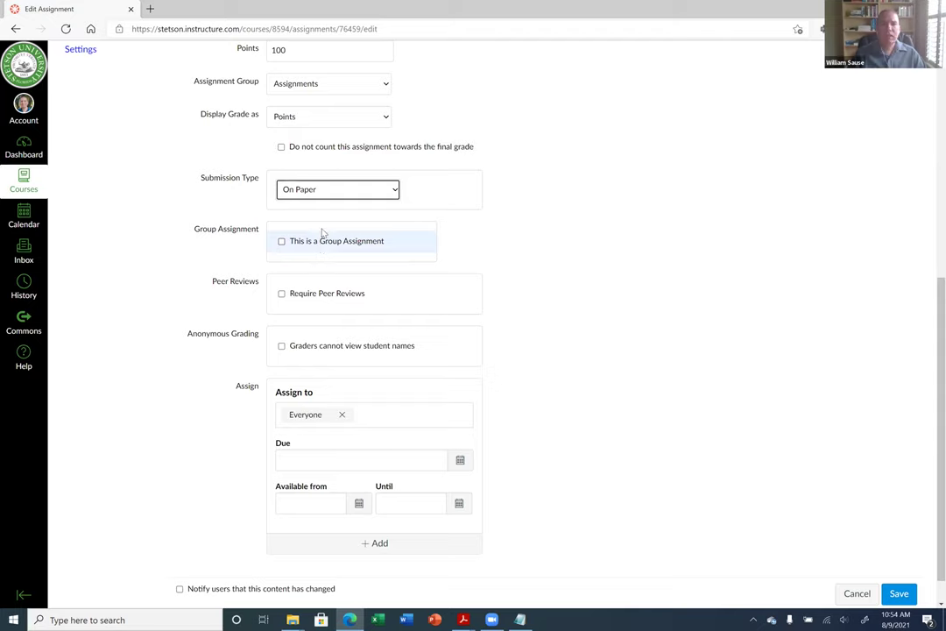
pyautogui.click(325, 191)
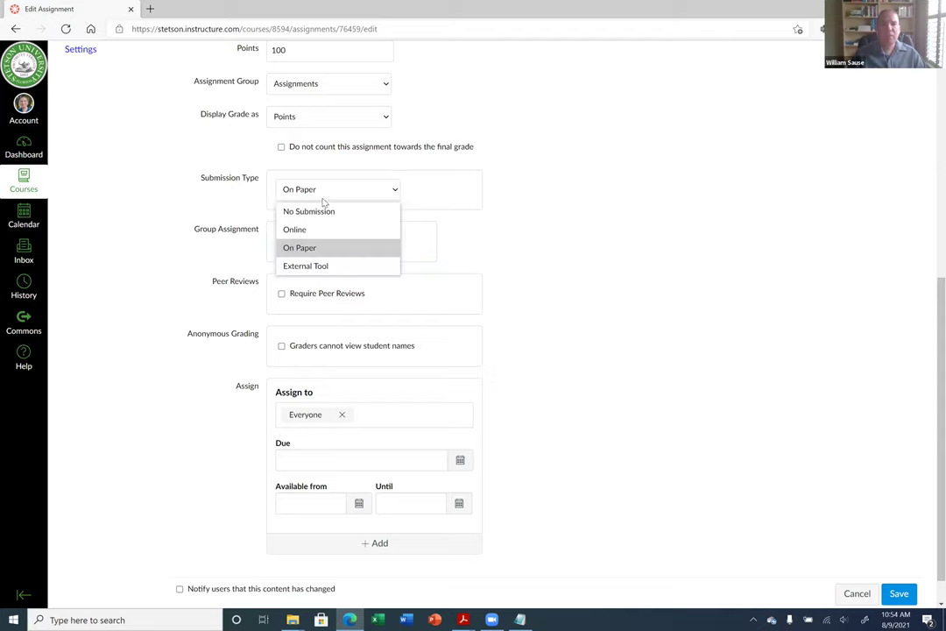
pyautogui.click(326, 211)
pyautogui.click(327, 195)
pyautogui.click(317, 248)
# Set the submission type to Online and allow File Uploads as the entry option.
pyautogui.click(351, 190)
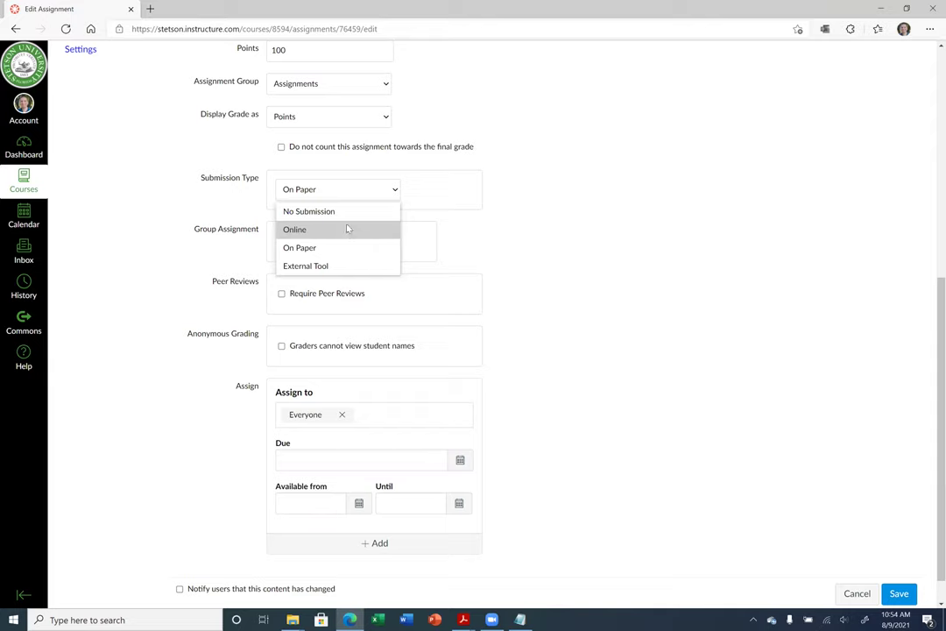
pyautogui.click(317, 248)
pyautogui.press('Up')
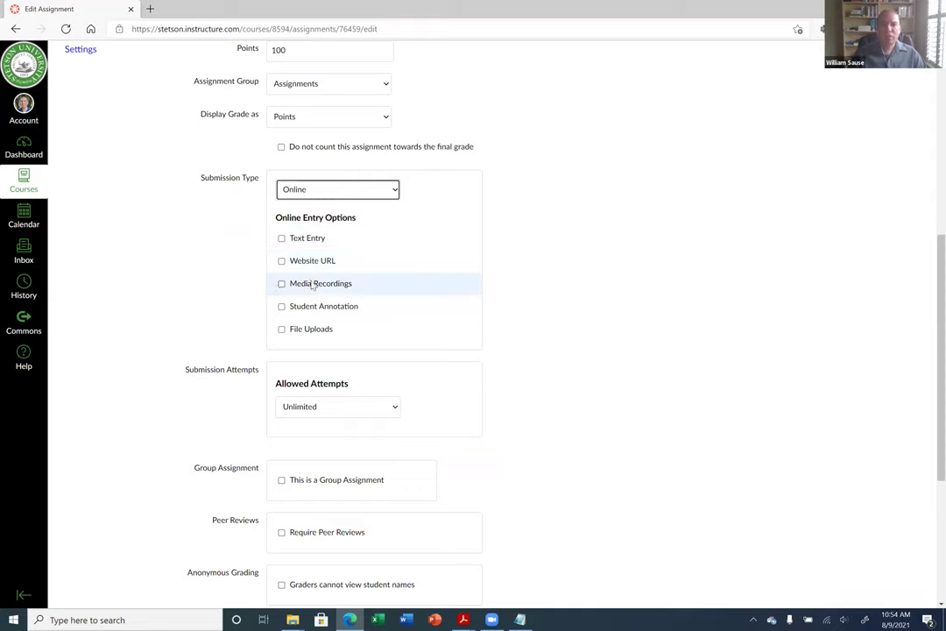
pyautogui.click(282, 330)
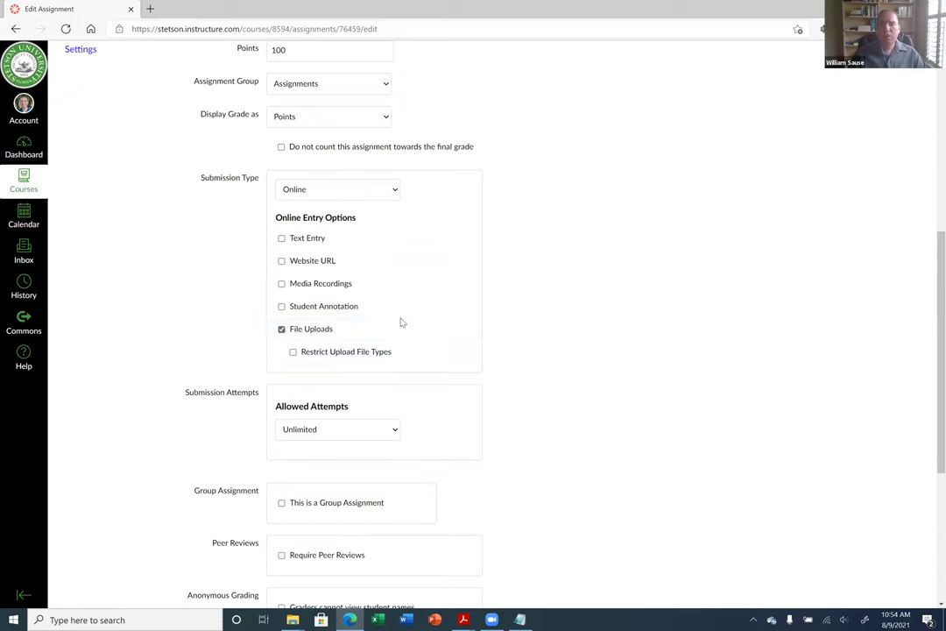
# Try restricting the upload file types to docx and pdf, and remove the restriction again.
pyautogui.click(347, 355)
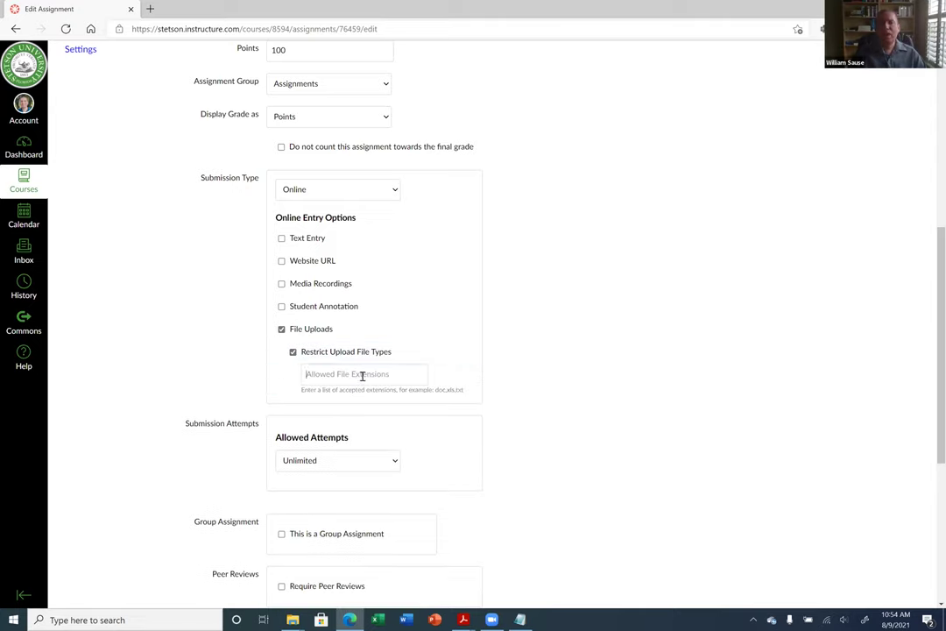
pyautogui.write('doc')
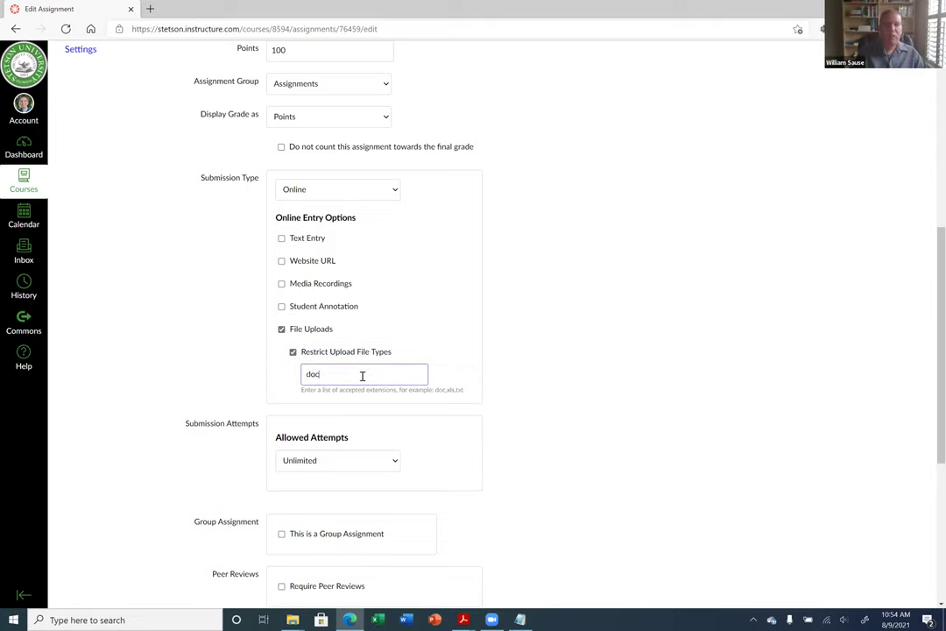
pyautogui.write('x, pdf')
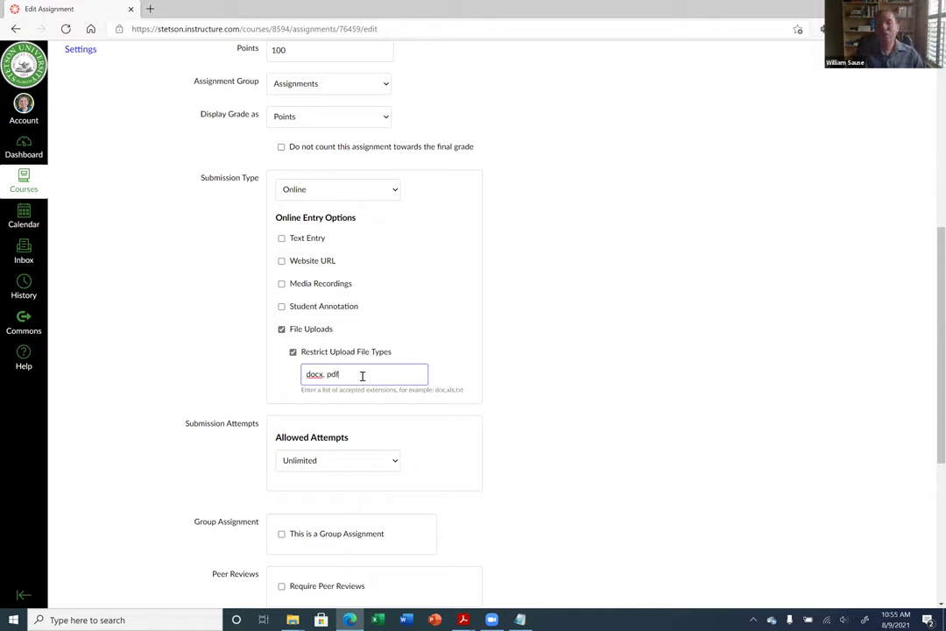
pyautogui.press('BackSpace')
pyautogui.press('BackSpace')
pyautogui.press('BackSpace')
pyautogui.press('BackSpace')
pyautogui.press('BackSpace')
pyautogui.press('BackSpace')
pyautogui.press('BackSpace')
pyautogui.press('BackSpace')
pyautogui.press('BackSpace')
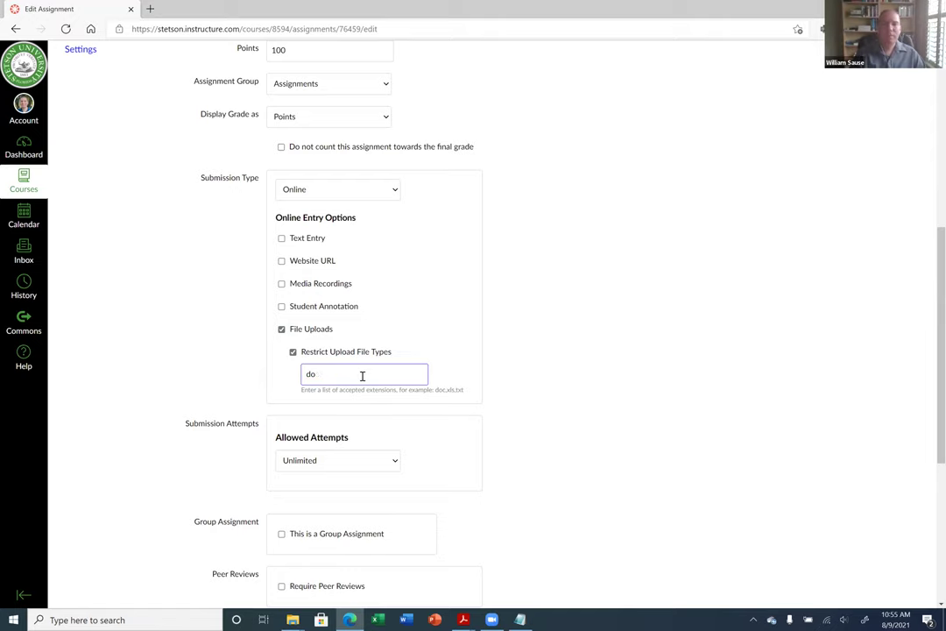
pyautogui.click(293, 354)
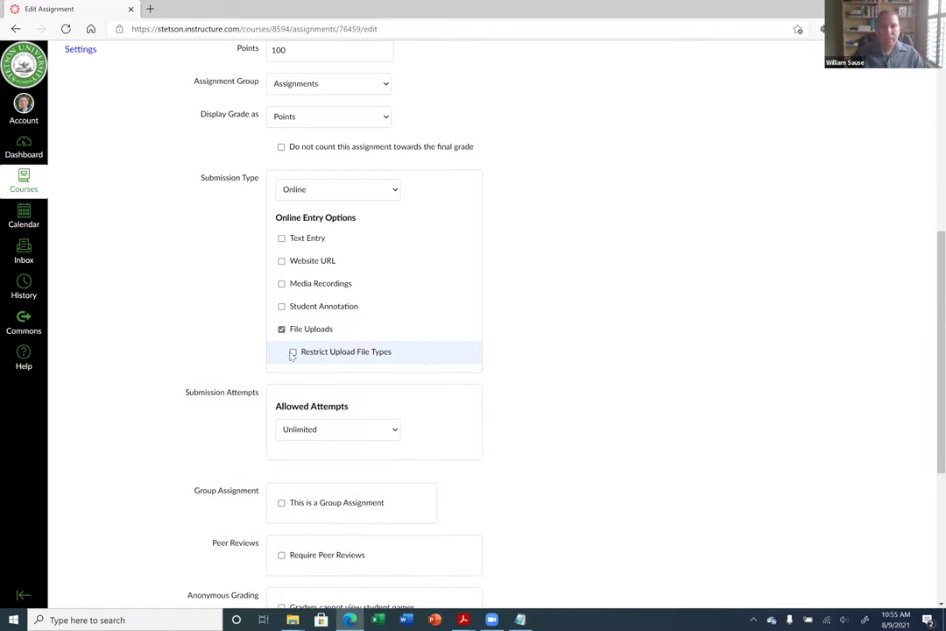
# Try limiting the allowed submission attempts, and set them back to Unlimited.
pyautogui.scroll(-3, 463, 391)
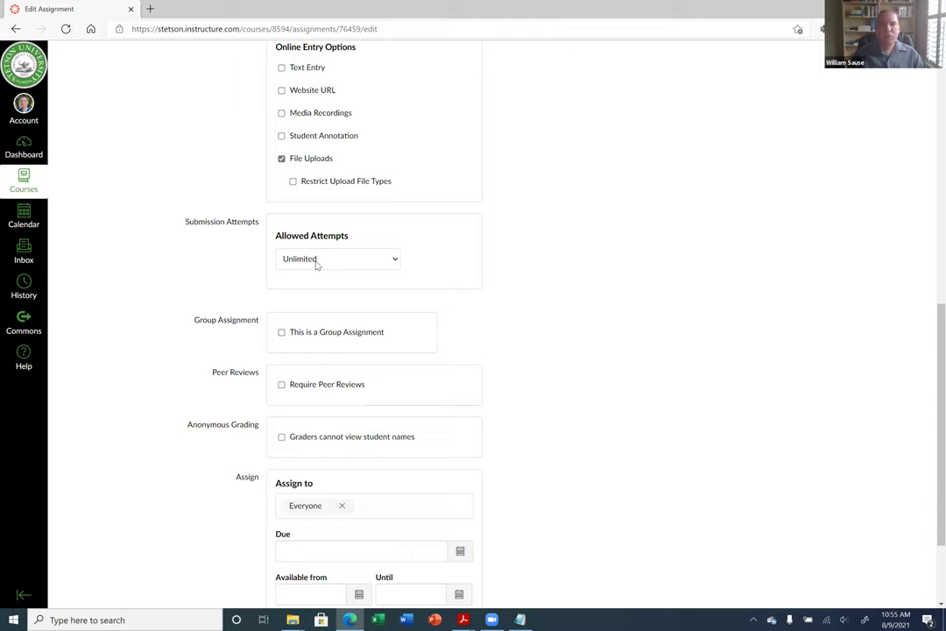
pyautogui.click(317, 263)
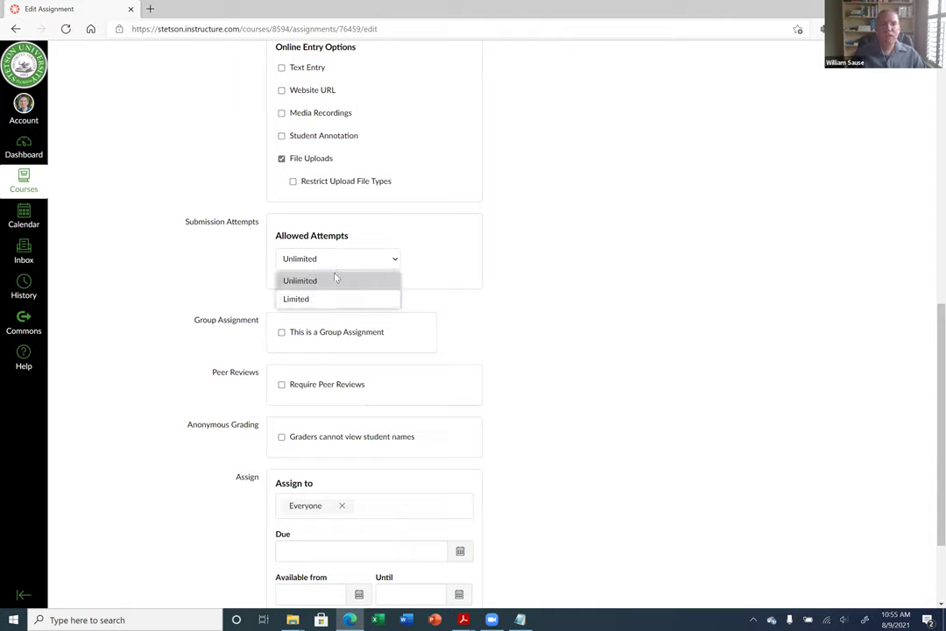
pyautogui.click(332, 298)
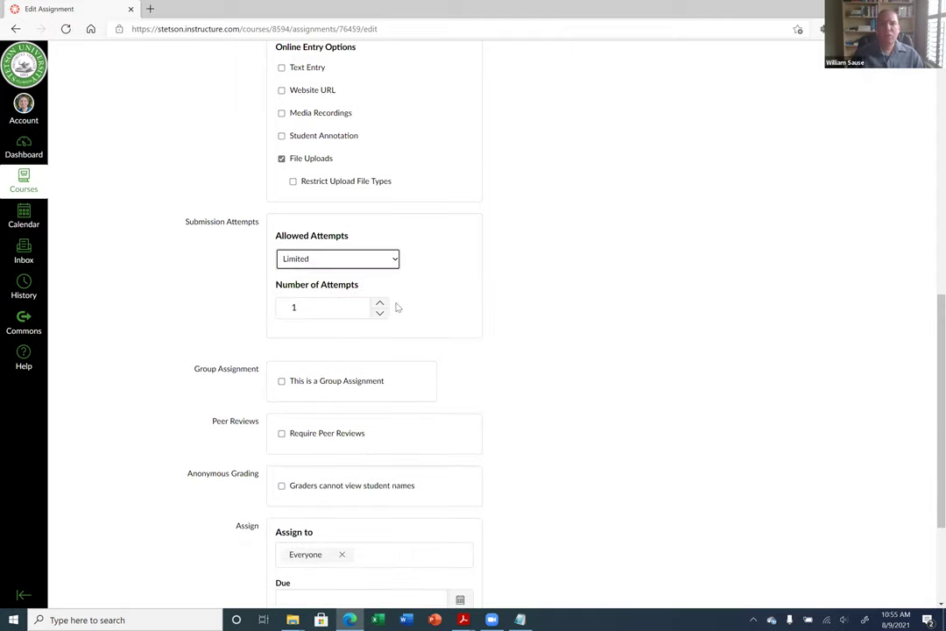
pyautogui.click(378, 266)
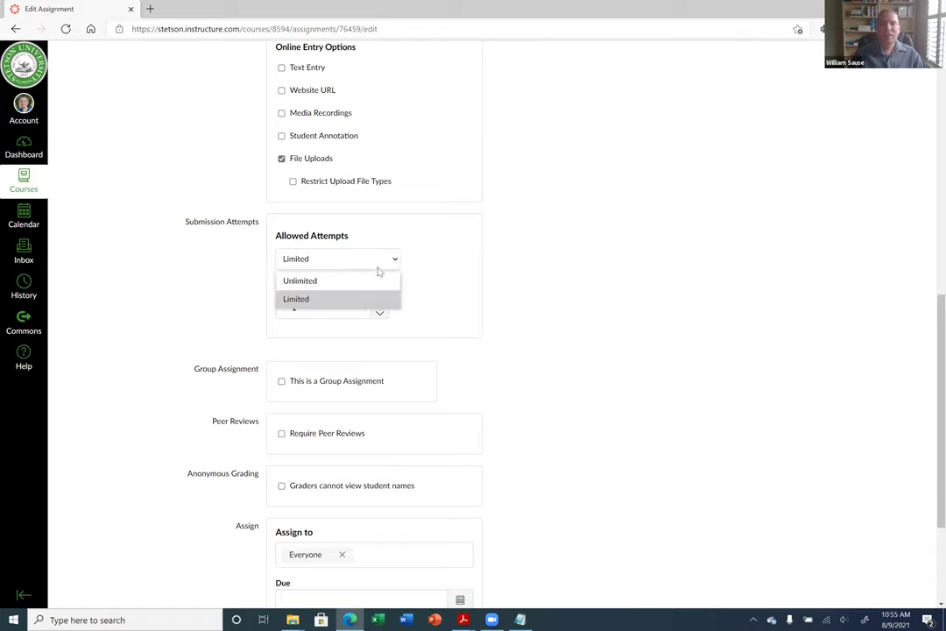
pyautogui.click(334, 279)
pyautogui.scroll(-3, 517, 317)
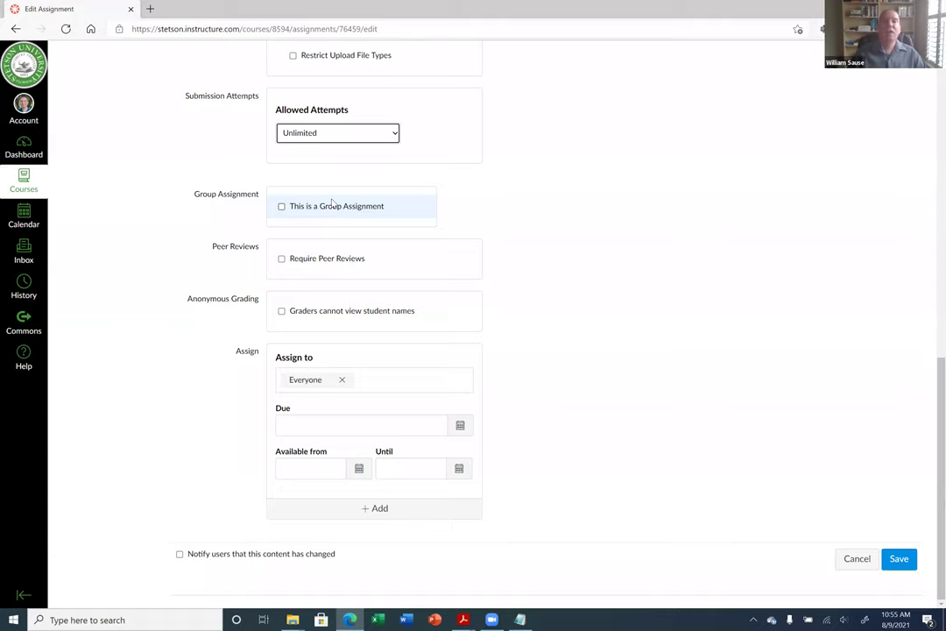
# Try making Homework Assignment 1 a group assignment, dismiss the group set creation, and remove the group option again.
pyautogui.scroll(10, 333, 202)
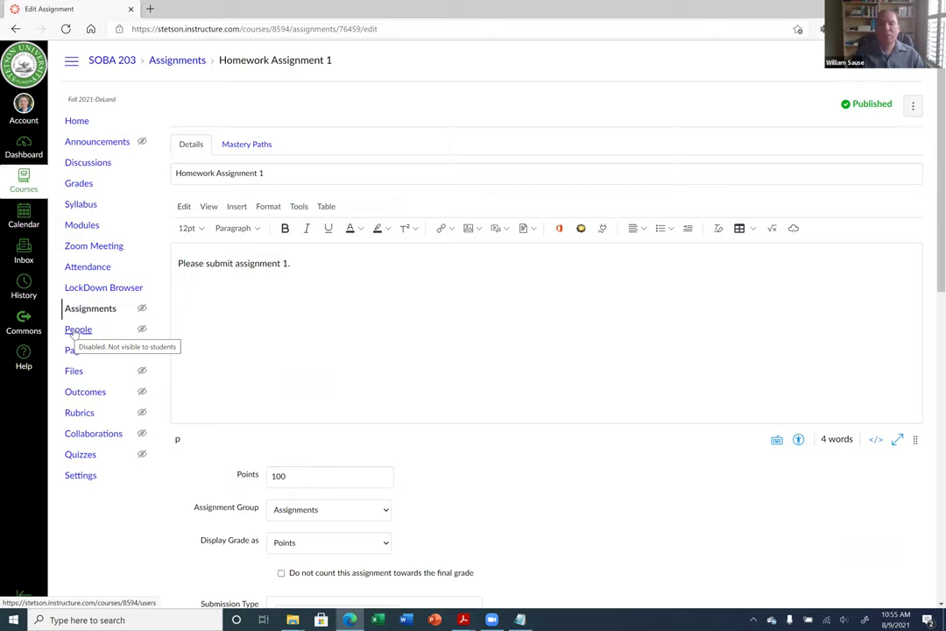
pyautogui.scroll(-6, 545, 376)
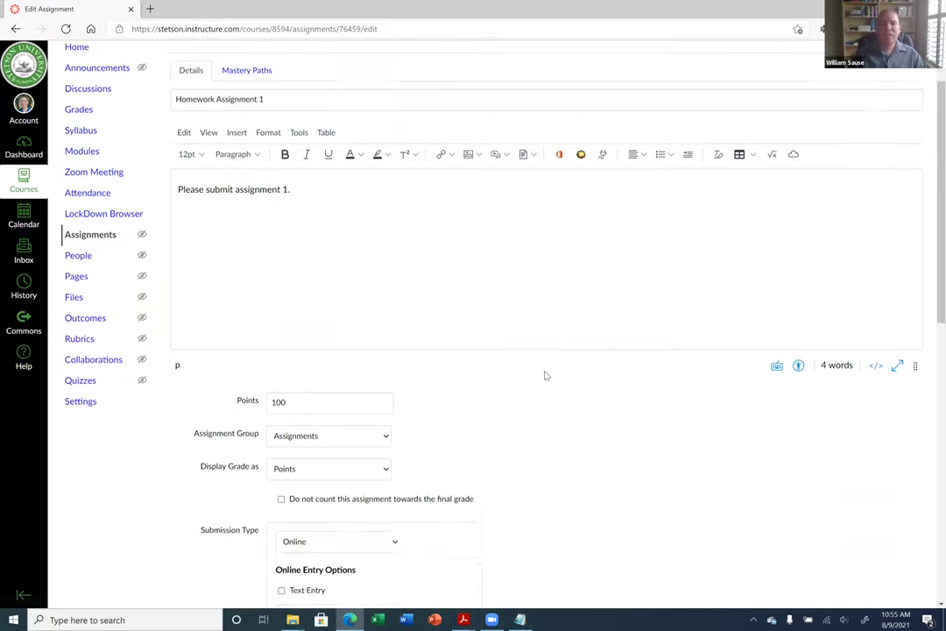
pyautogui.scroll(-2, 545, 376)
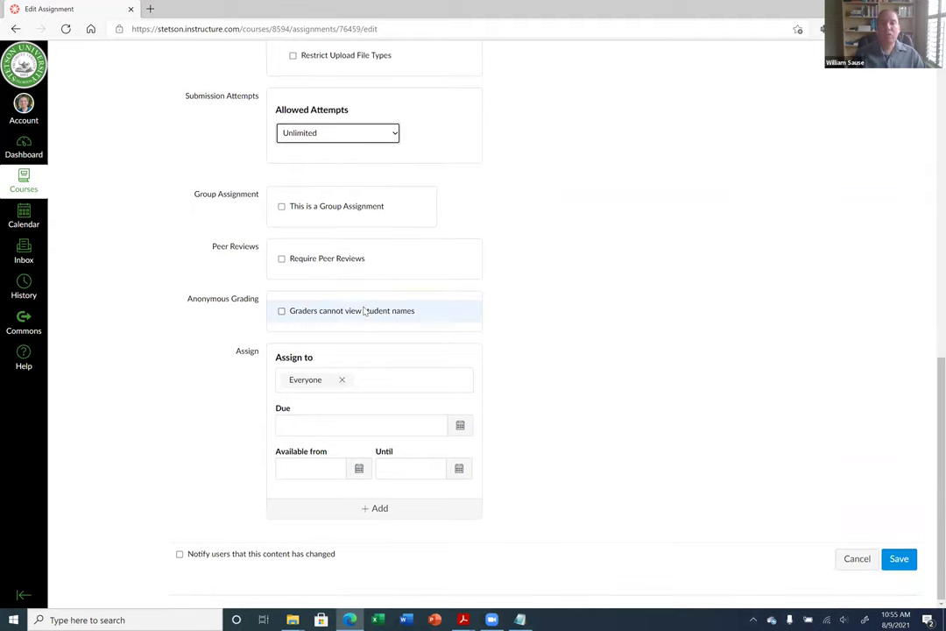
pyautogui.click(317, 213)
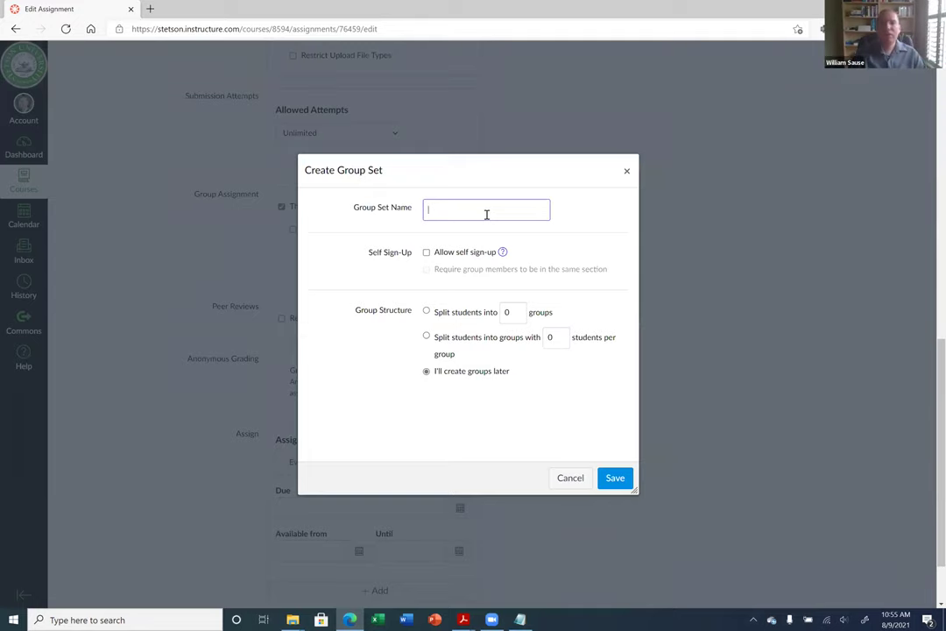
pyautogui.click(627, 170)
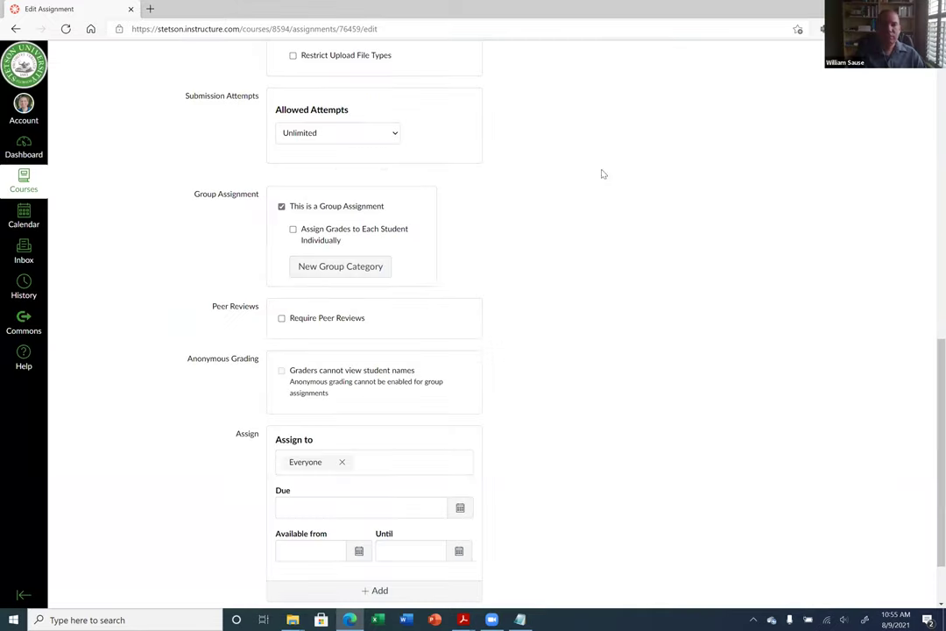
pyautogui.click(282, 207)
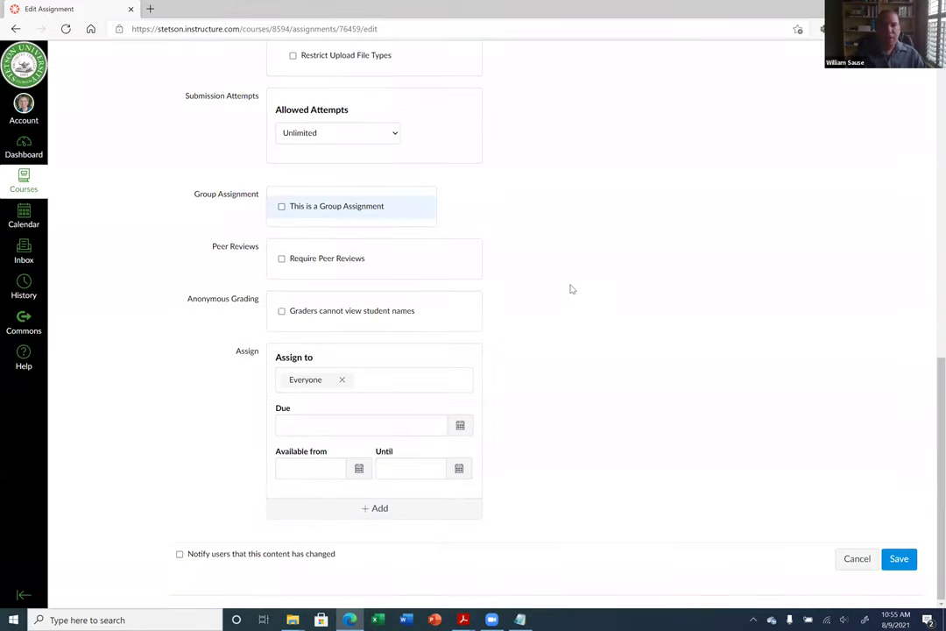
# Try requiring peer reviews with automatic and manual assignment, and remove the peer review requirement again.
pyautogui.click(283, 261)
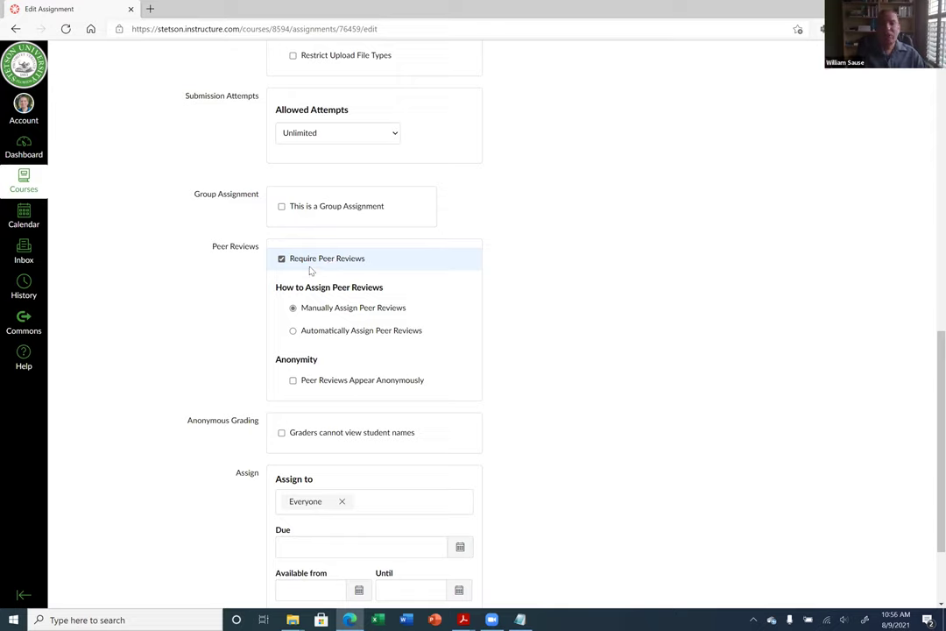
pyautogui.click(369, 342)
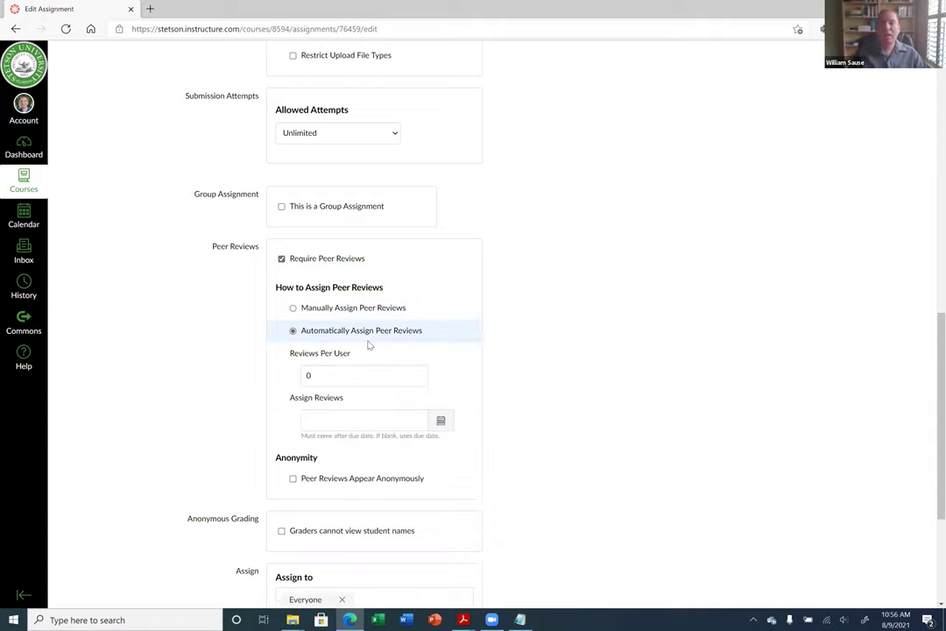
pyautogui.click(333, 310)
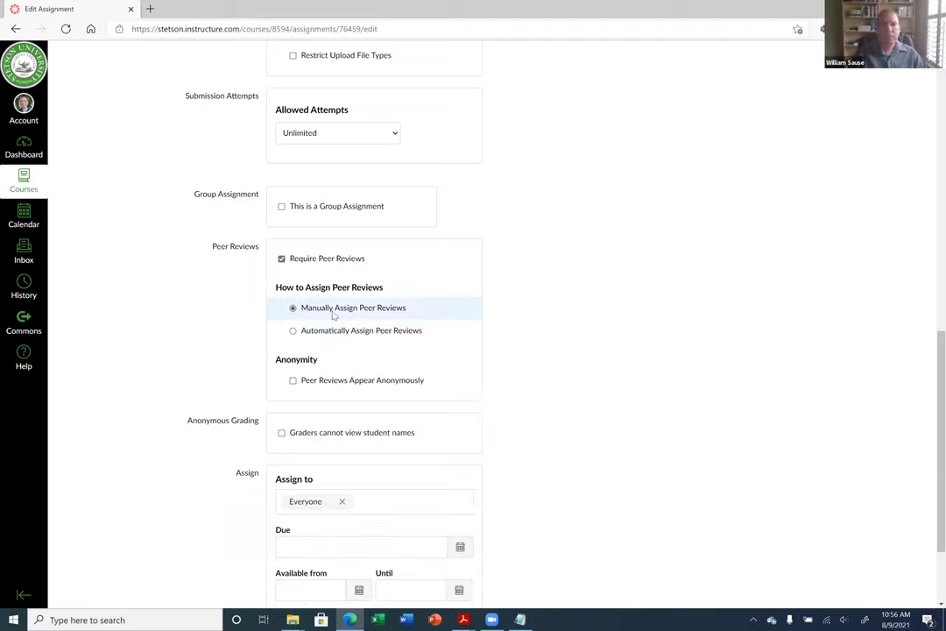
pyautogui.click(303, 263)
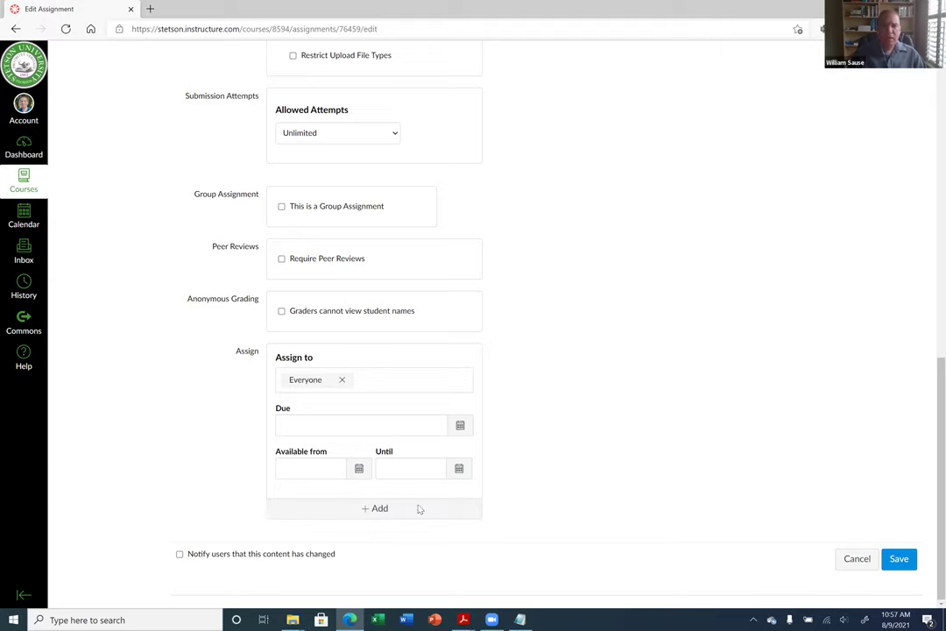
# Try adding a second assignee block with its own dates to the assignment, and remove it again.
pyautogui.click(378, 517)
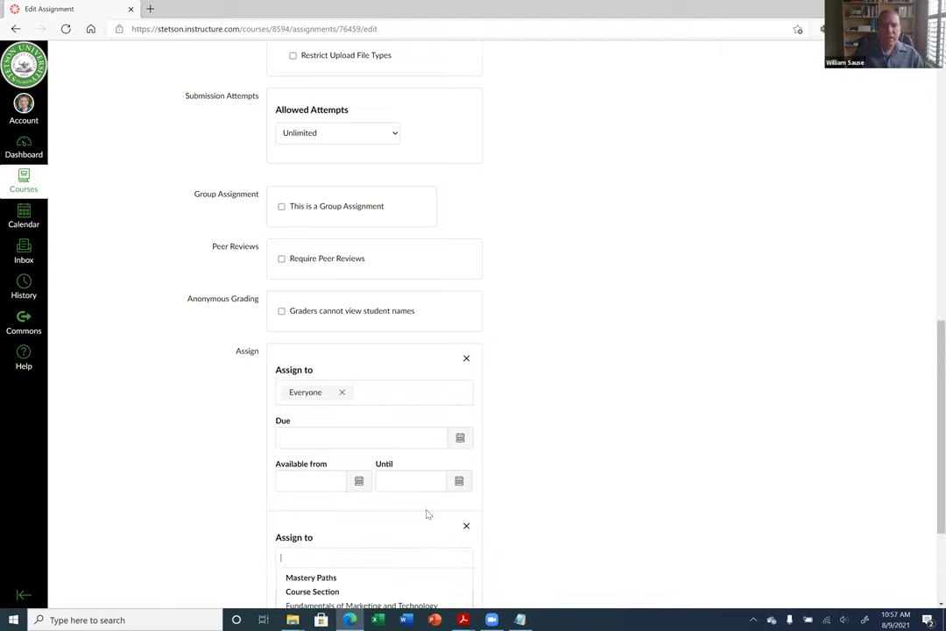
pyautogui.scroll(-2, 425, 514)
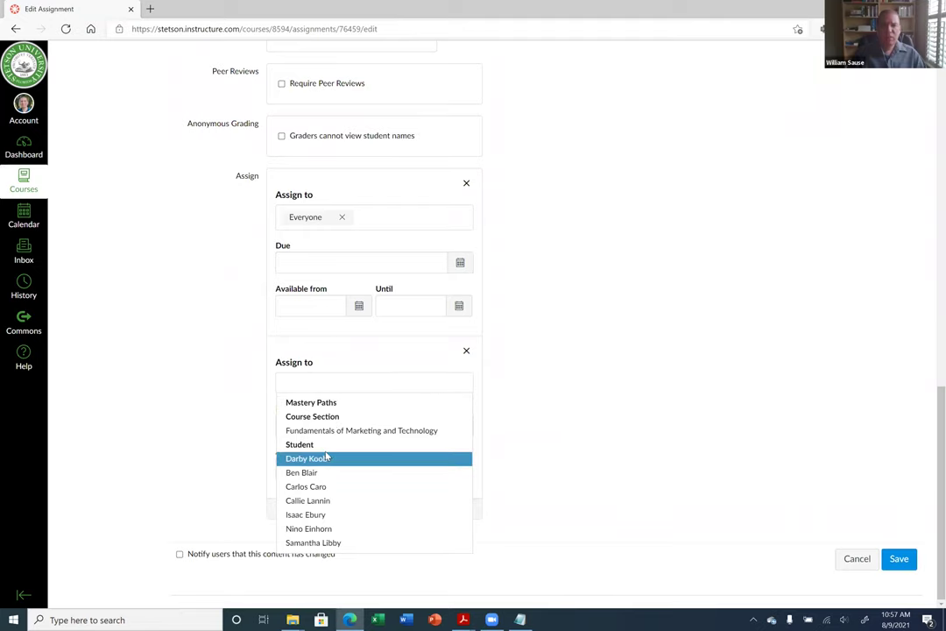
pyautogui.click(515, 390)
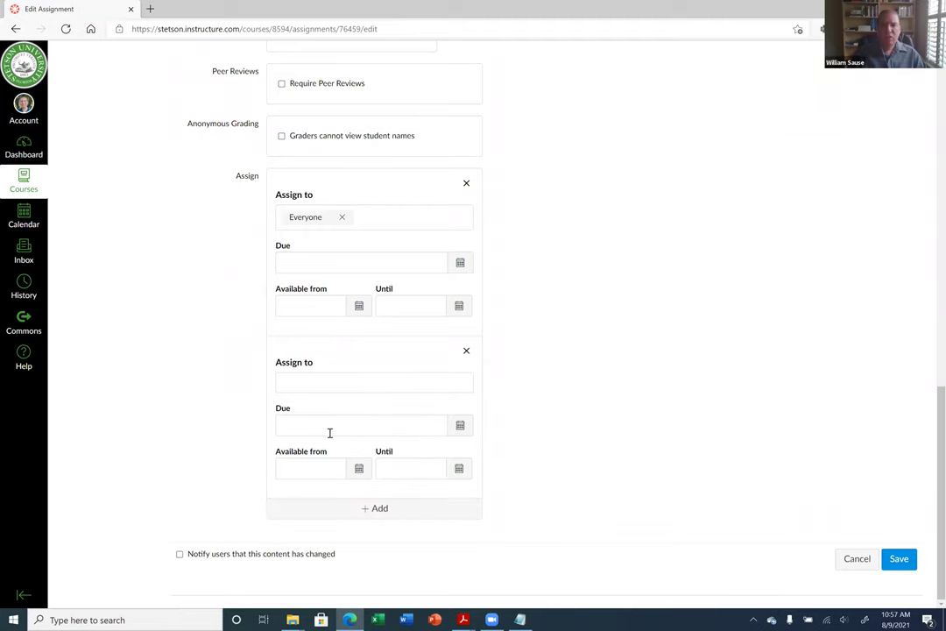
pyautogui.click(467, 352)
pyautogui.click(560, 369)
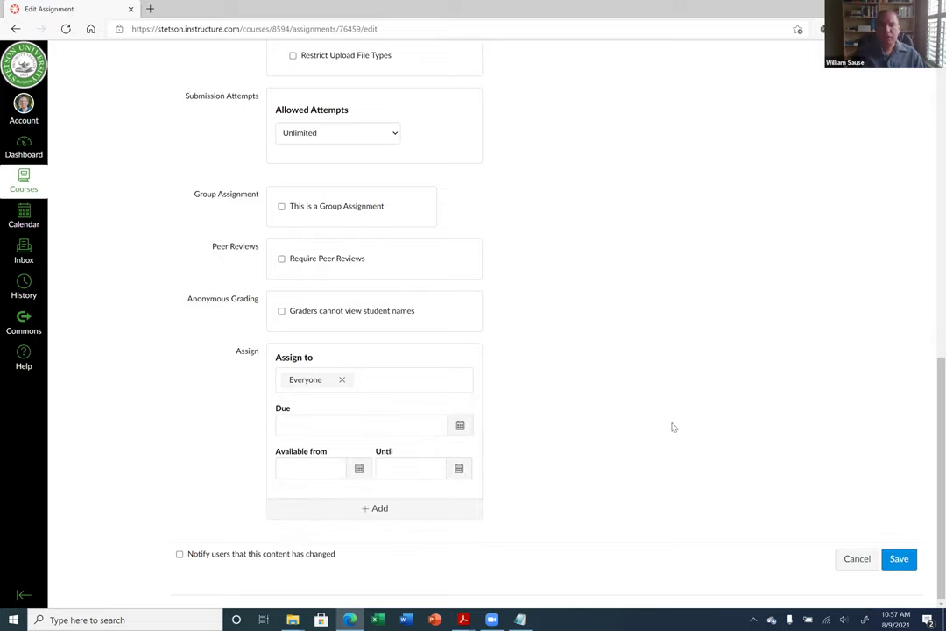
# Save the assignment settings and open Homework Assignment 1 from the Week 2 module in Student View.
pyautogui.click(899, 559)
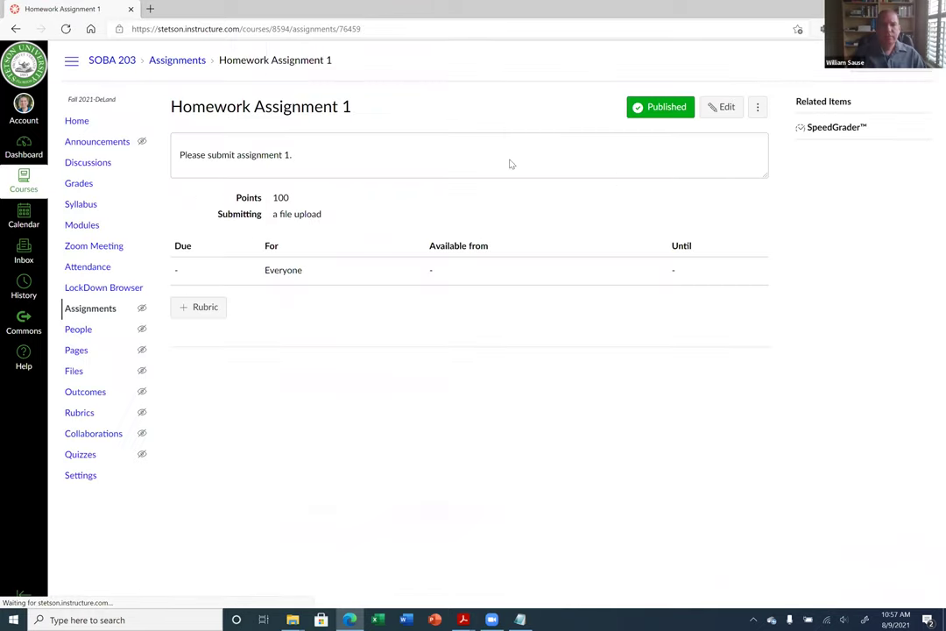
pyautogui.click(85, 225)
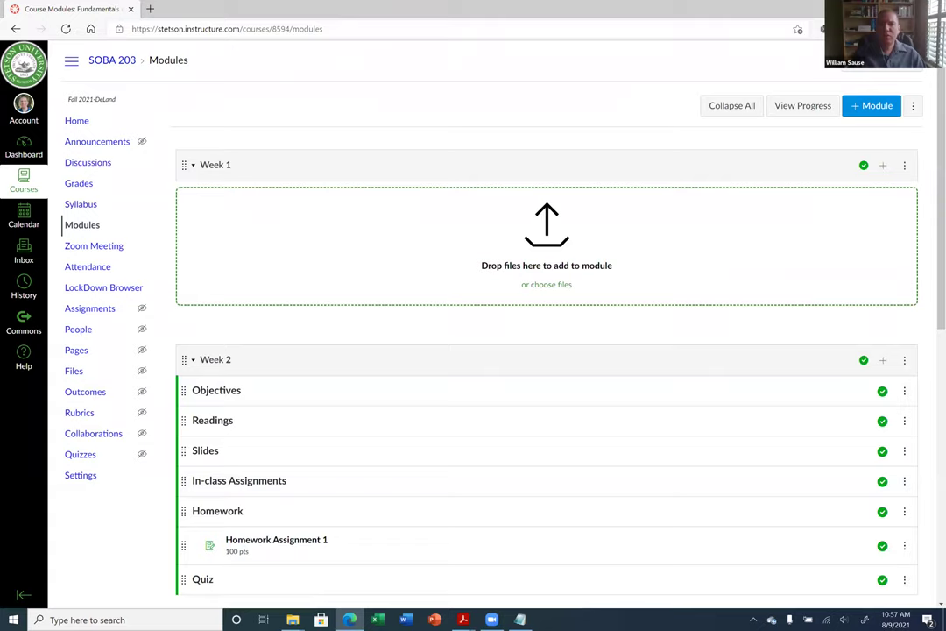
pyautogui.click(880, 63)
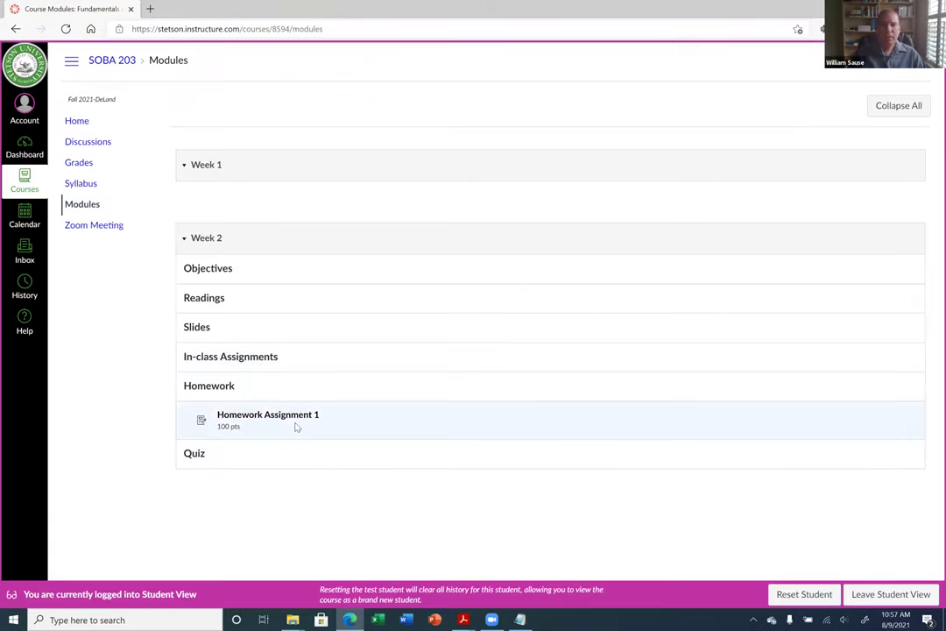
pyautogui.click(297, 421)
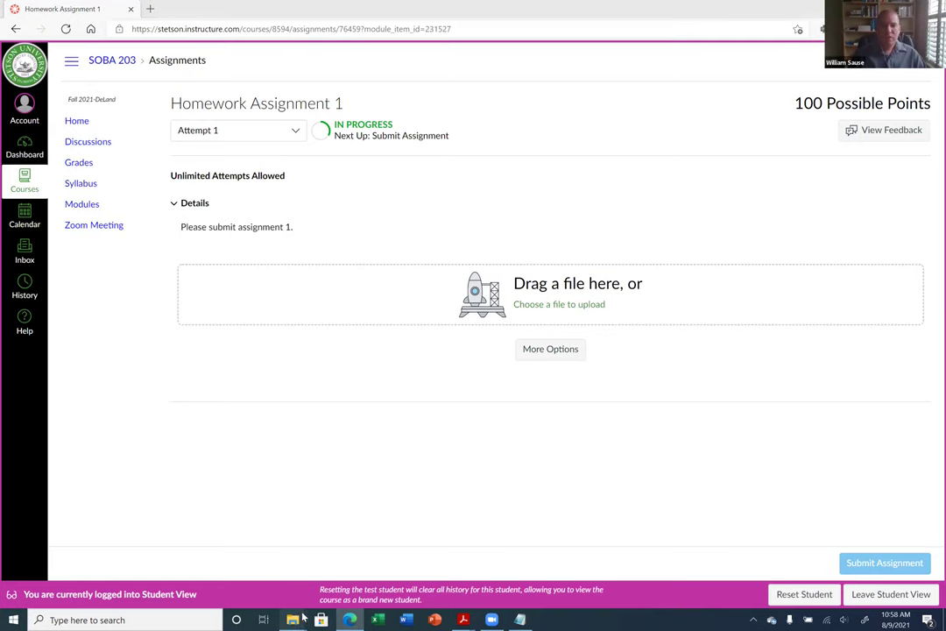
# Upload the SOBA 203 Fall 2021 syllabus PDF from the files folder and submit it for Homework Assignment 1.
pyautogui.click(292, 620)
pyautogui.click(280, 495)
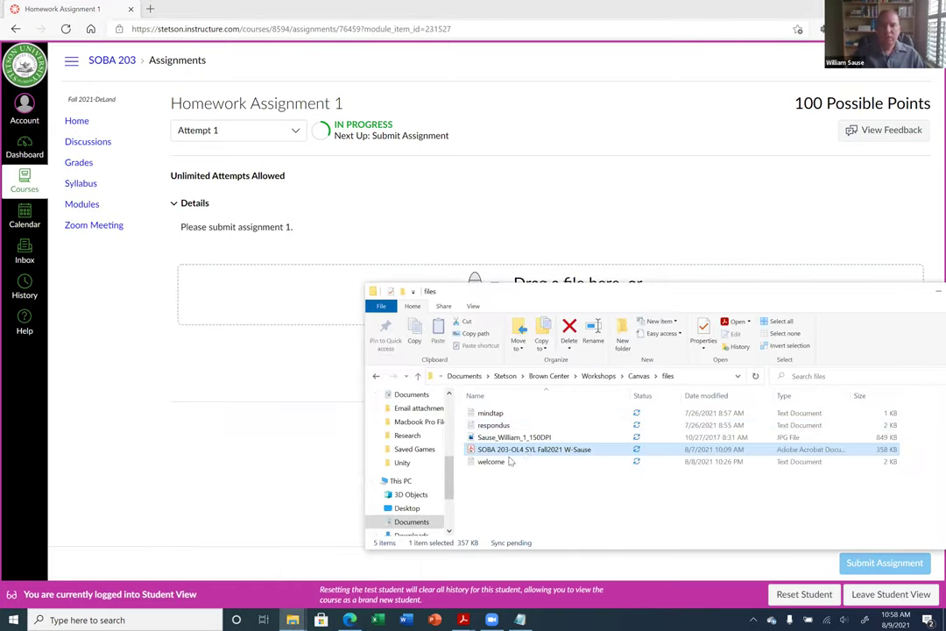
pyautogui.moveTo(509, 451); pyautogui.dragTo(278, 309)
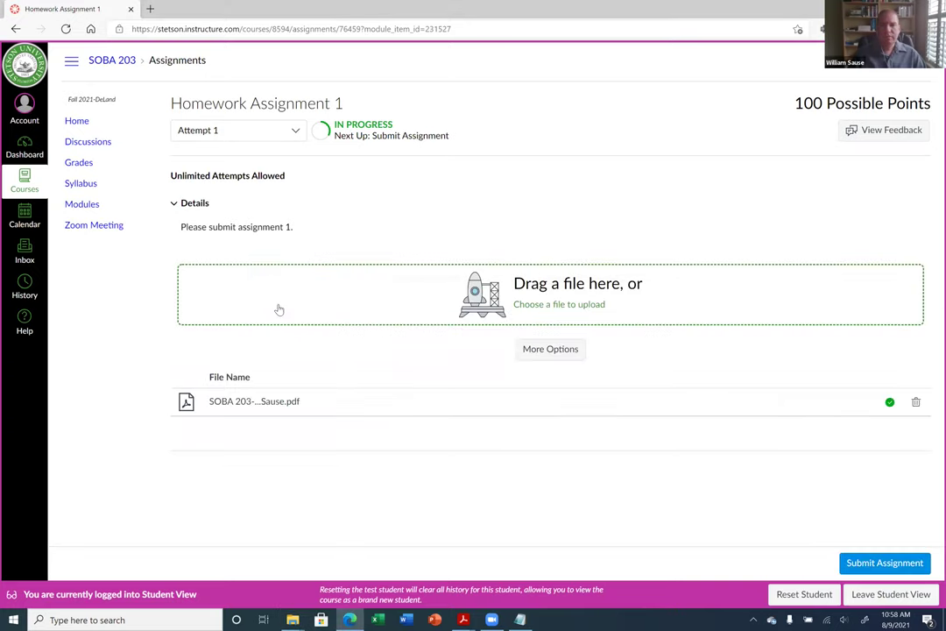
pyautogui.click(879, 561)
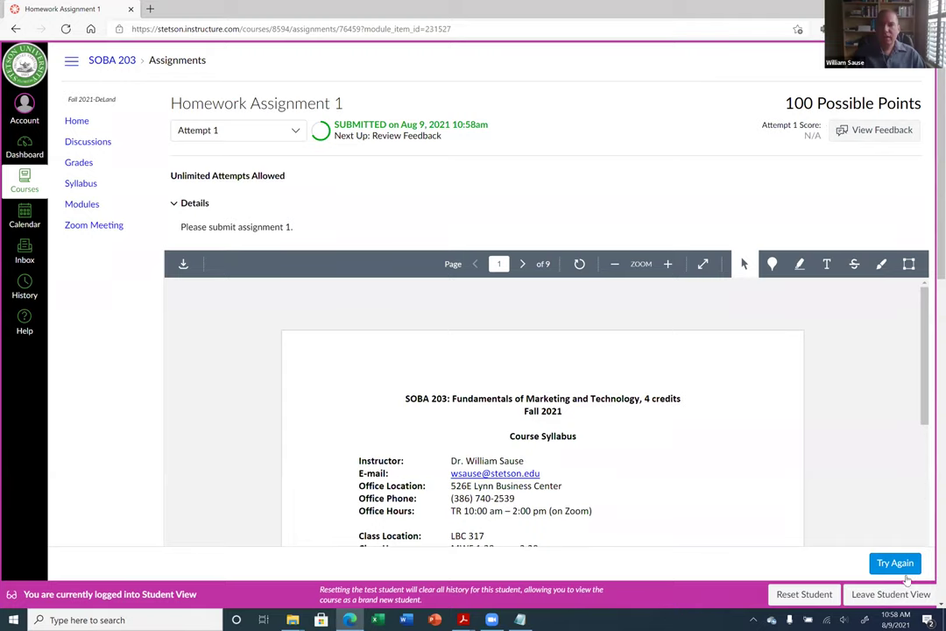
# Look through the submitted syllabus document and leave Student View.
pyautogui.scroll(-3, 851, 450)
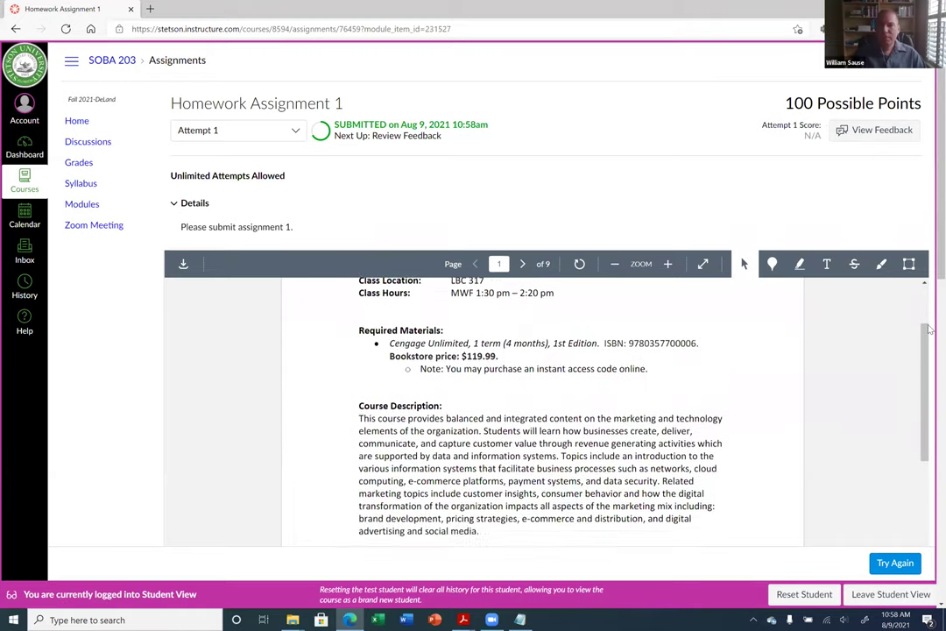
pyautogui.scroll(-1, 931, 327)
pyautogui.scroll(-8, 930, 327)
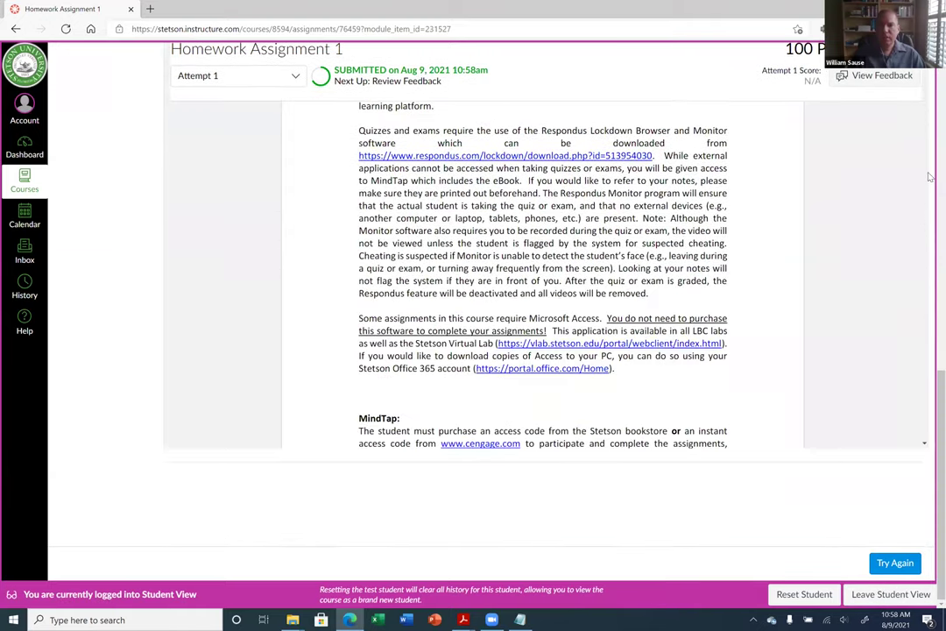
pyautogui.scroll(10, 885, 447)
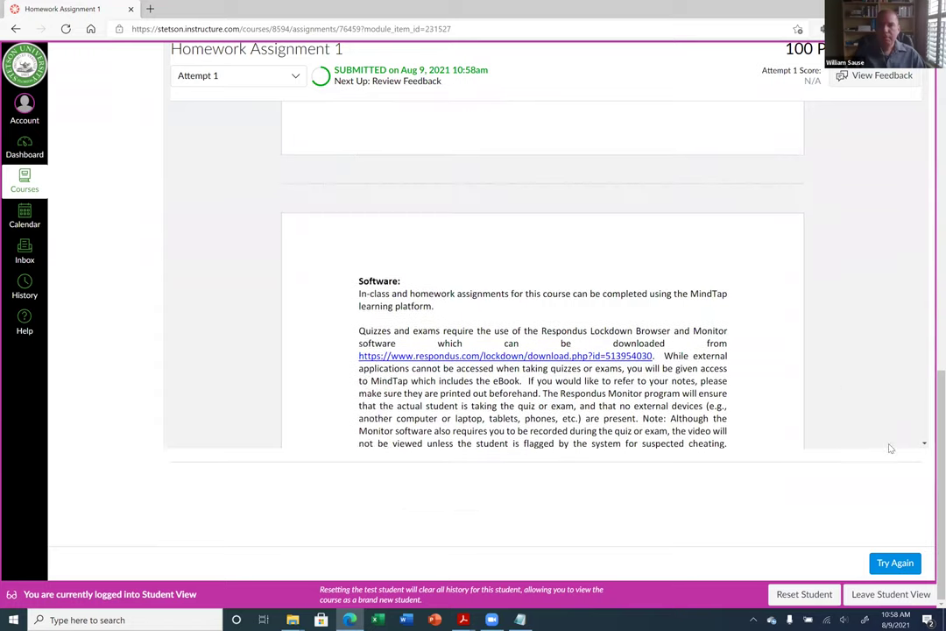
pyautogui.scroll(2, 754, 477)
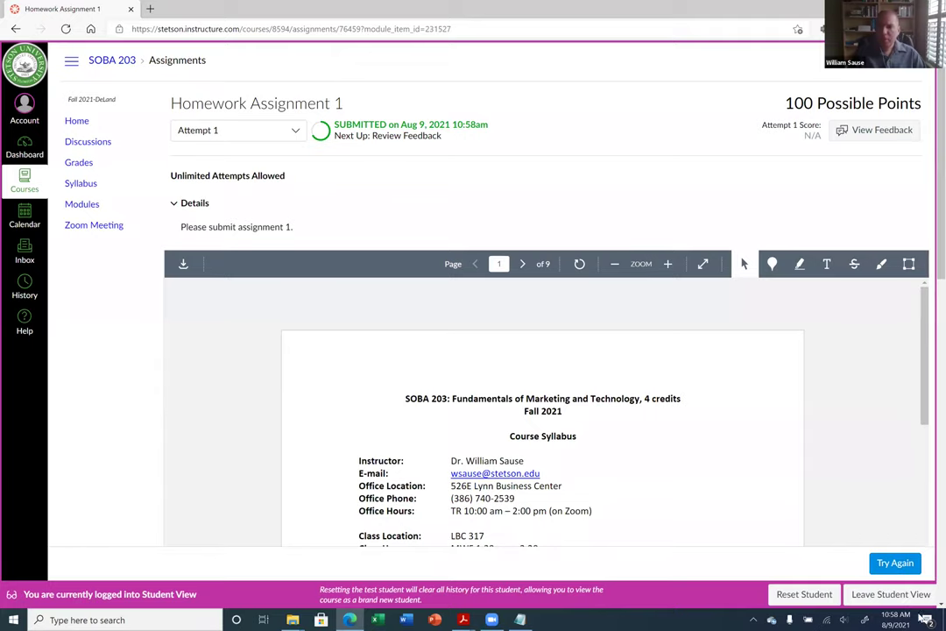
pyautogui.click(894, 594)
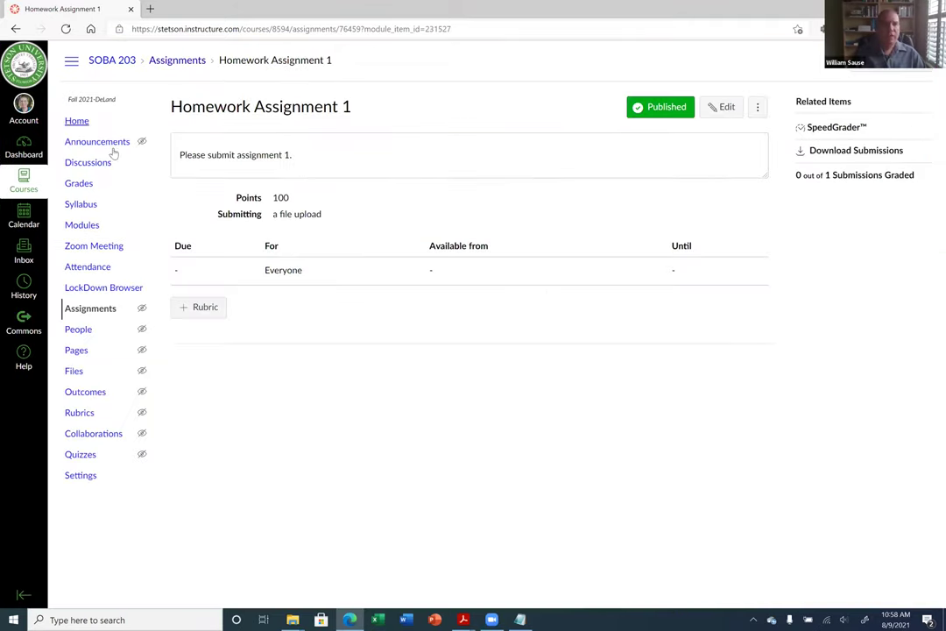
# Open the Test Student's Homework Assignment 1 submission in SpeedGrader from the gradebook and look through the document.
pyautogui.click(82, 186)
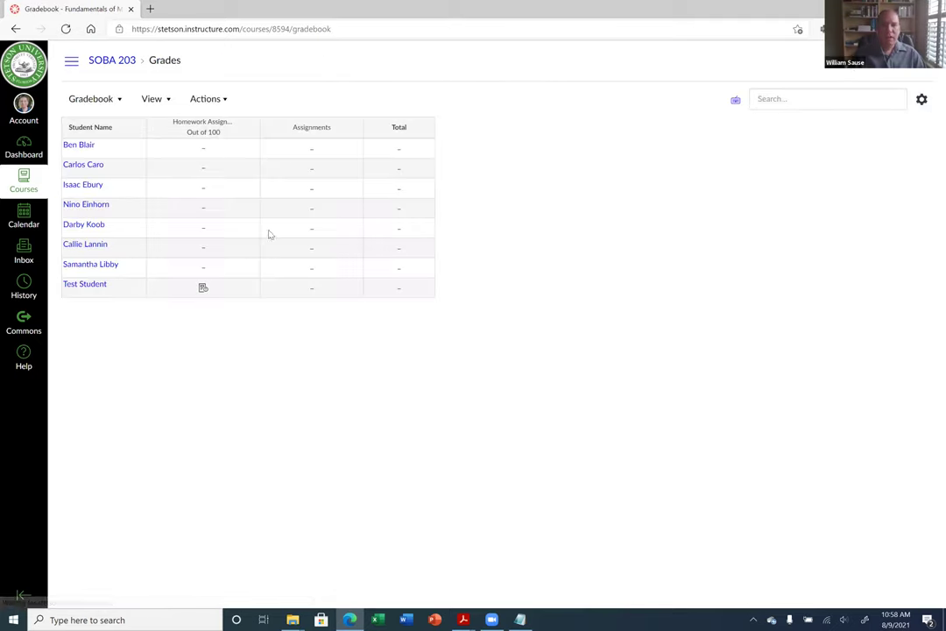
pyautogui.click(203, 289)
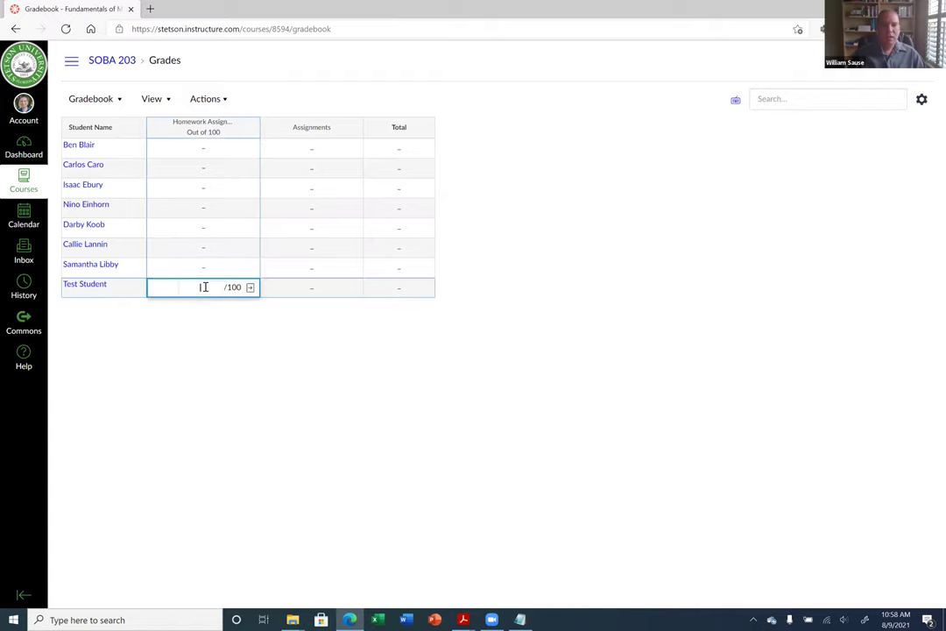
pyautogui.click(250, 288)
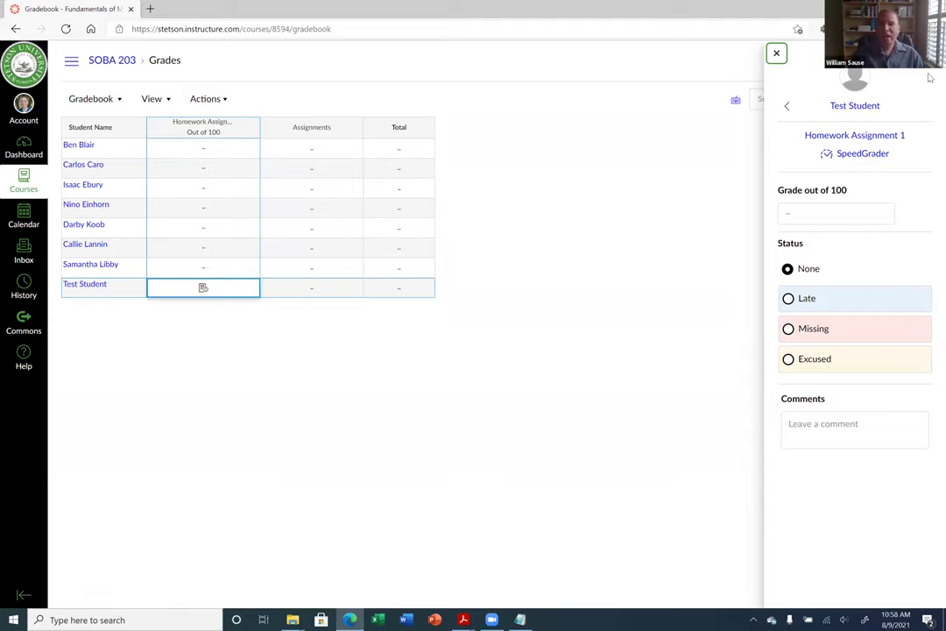
pyautogui.click(863, 154)
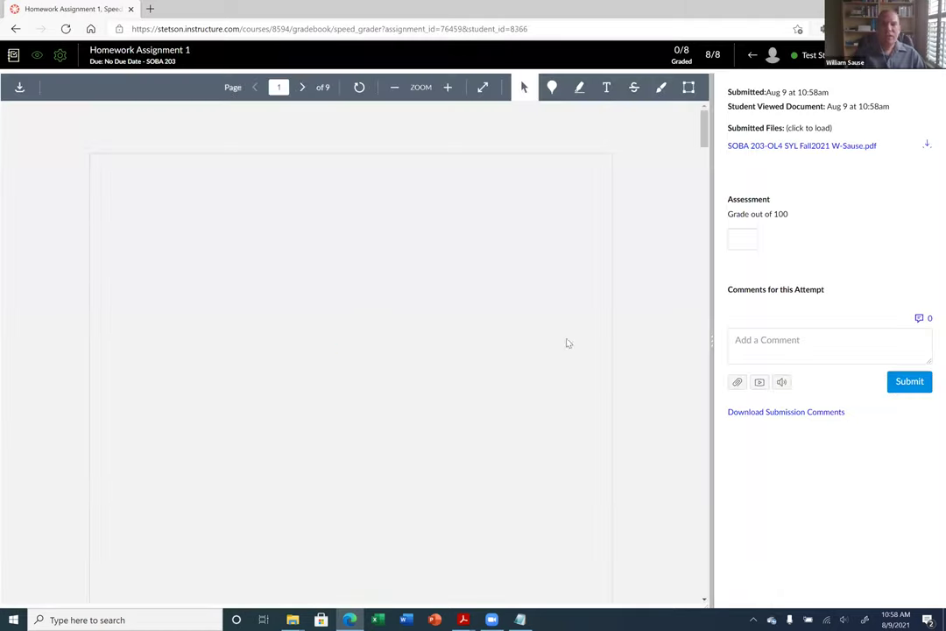
pyautogui.scroll(-5, 706, 193)
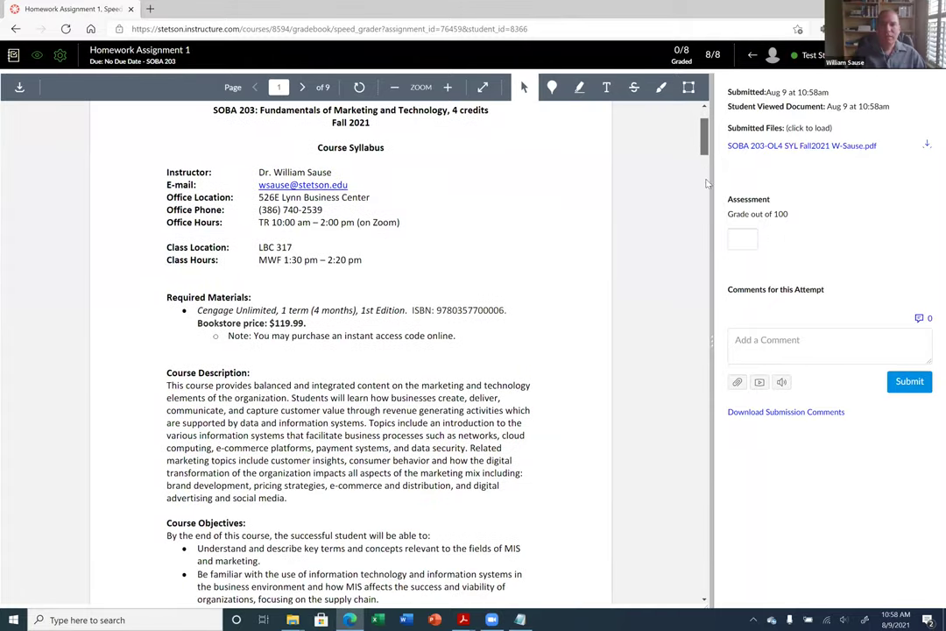
pyautogui.scroll(-5, 710, 250)
pyautogui.scroll(15, 390, 235)
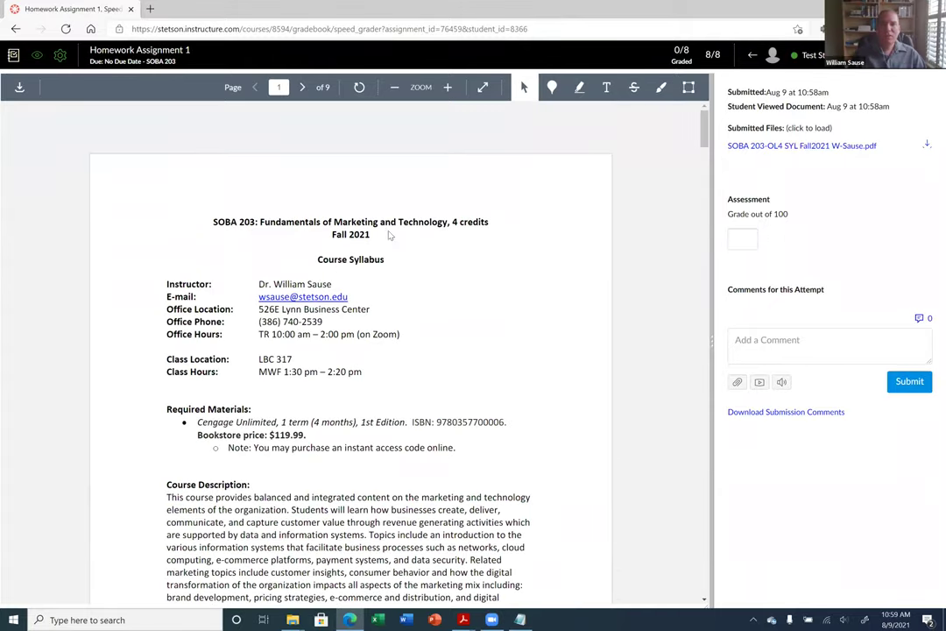
# Add the text annotation "This is a comment" in red beside the Course Syllabus heading on page 1 and select the grade field.
pyautogui.click(607, 87)
pyautogui.click(342, 252)
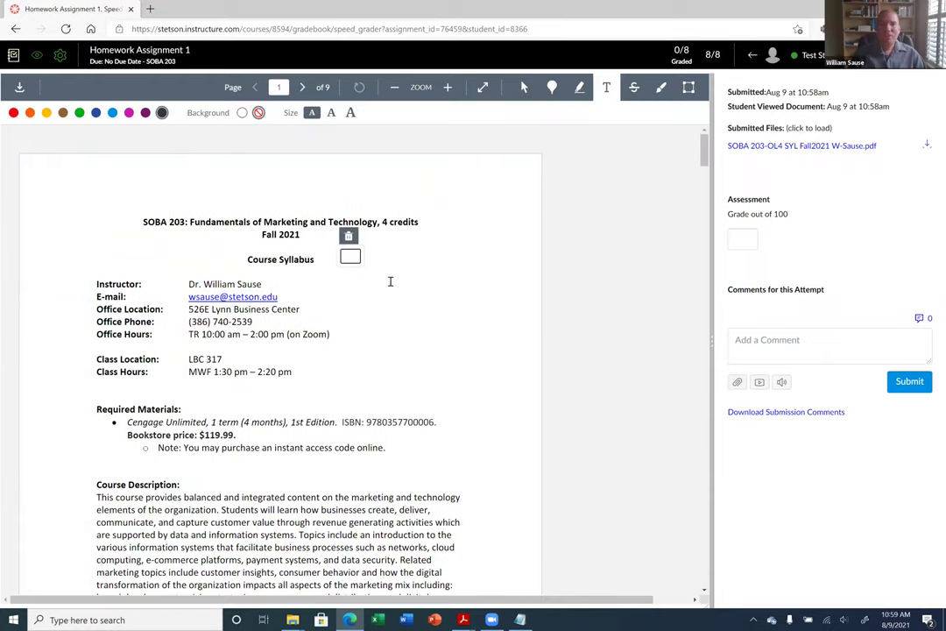
pyautogui.write('This is a comment')
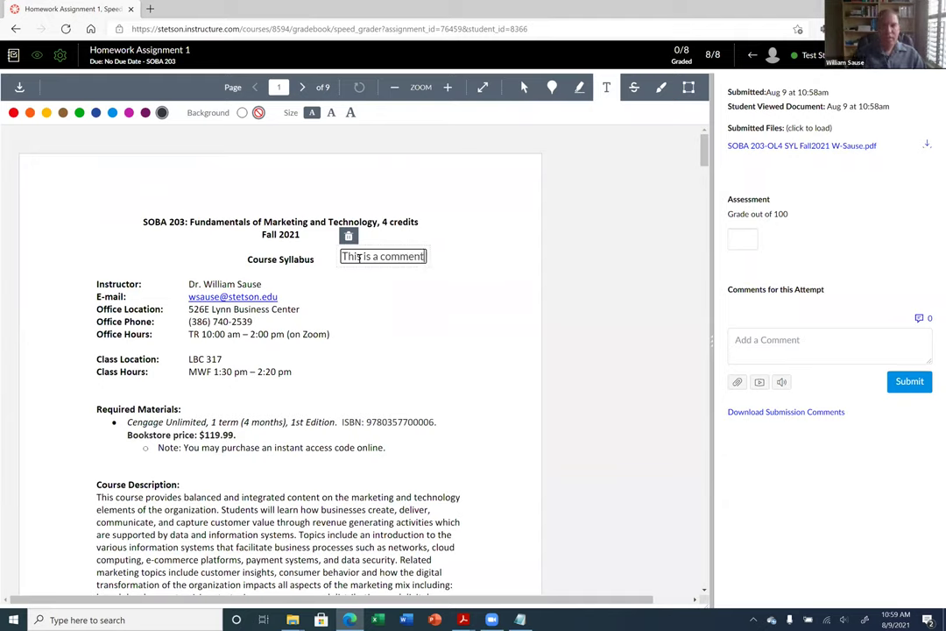
pyautogui.moveTo(343, 253); pyautogui.dragTo(431, 259)
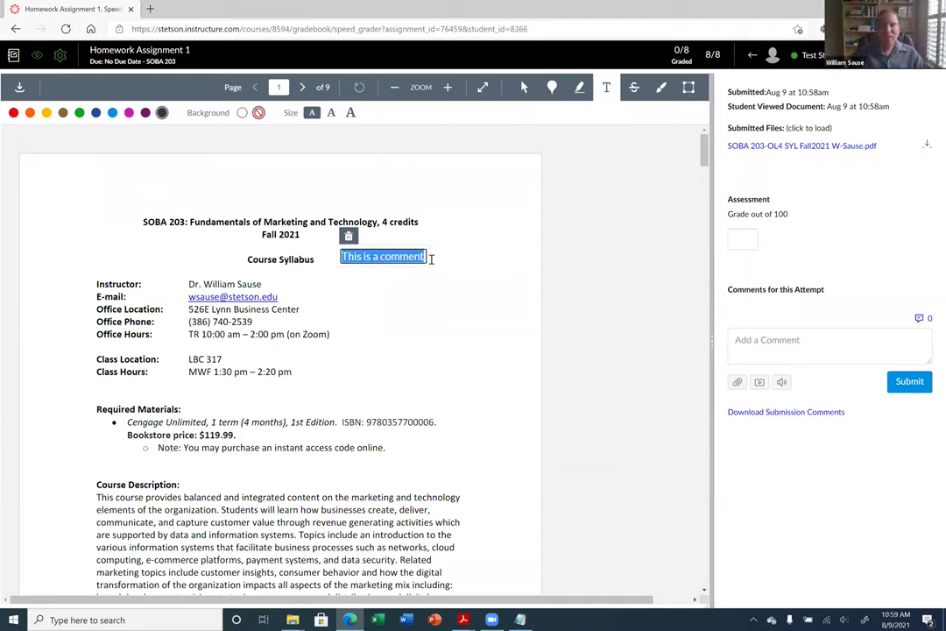
pyautogui.click(13, 113)
pyautogui.click(424, 281)
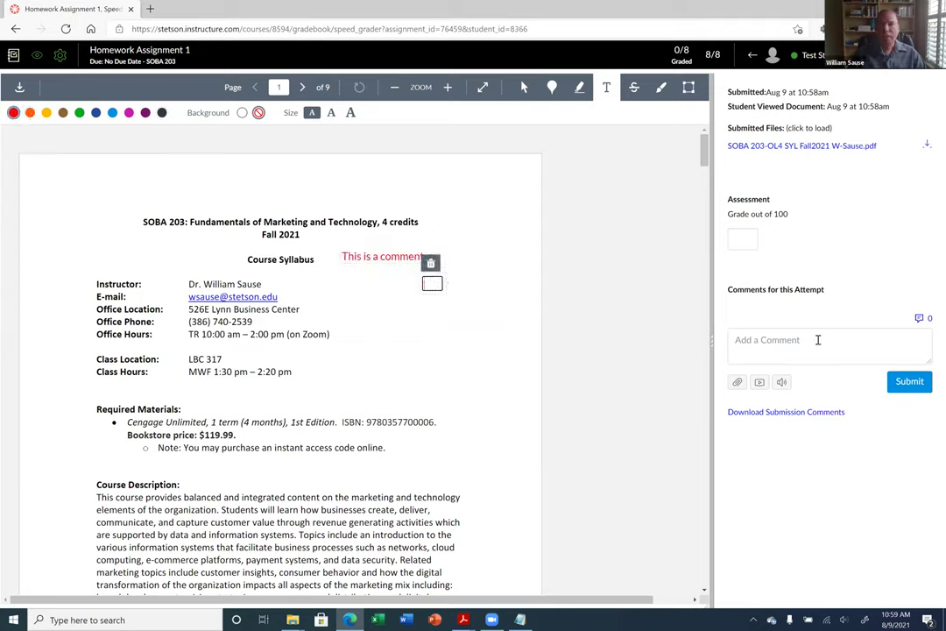
pyautogui.click(747, 234)
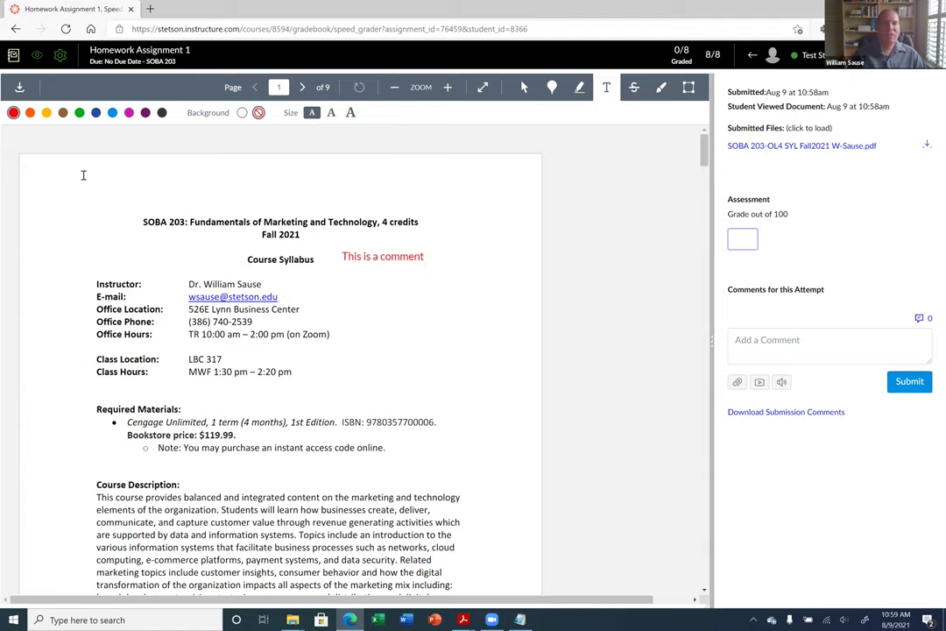
# Leave SpeedGrader for the SOBA 203 course modules and look over the Week 2 items.
pyautogui.click(13, 57)
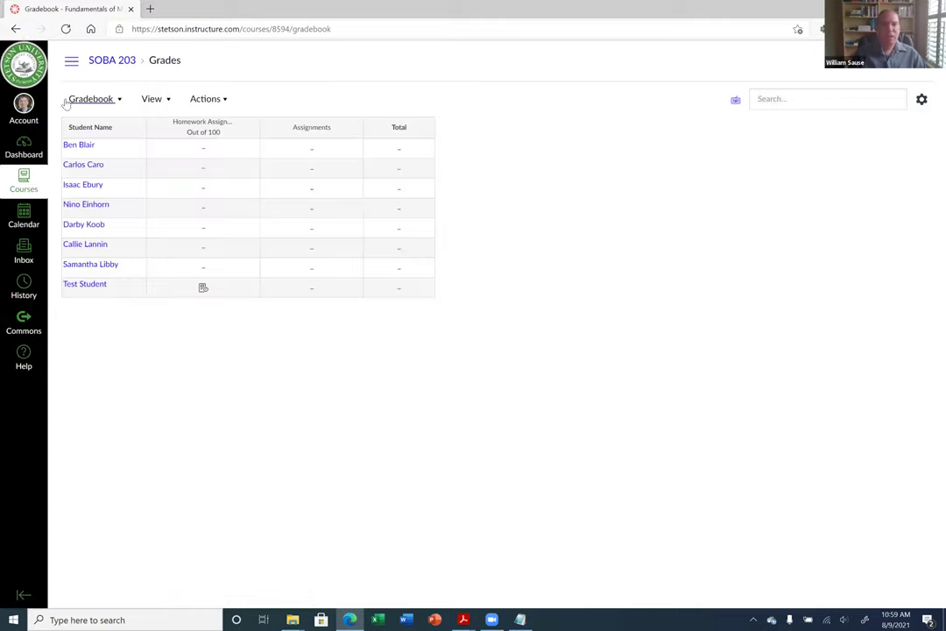
pyautogui.click(124, 63)
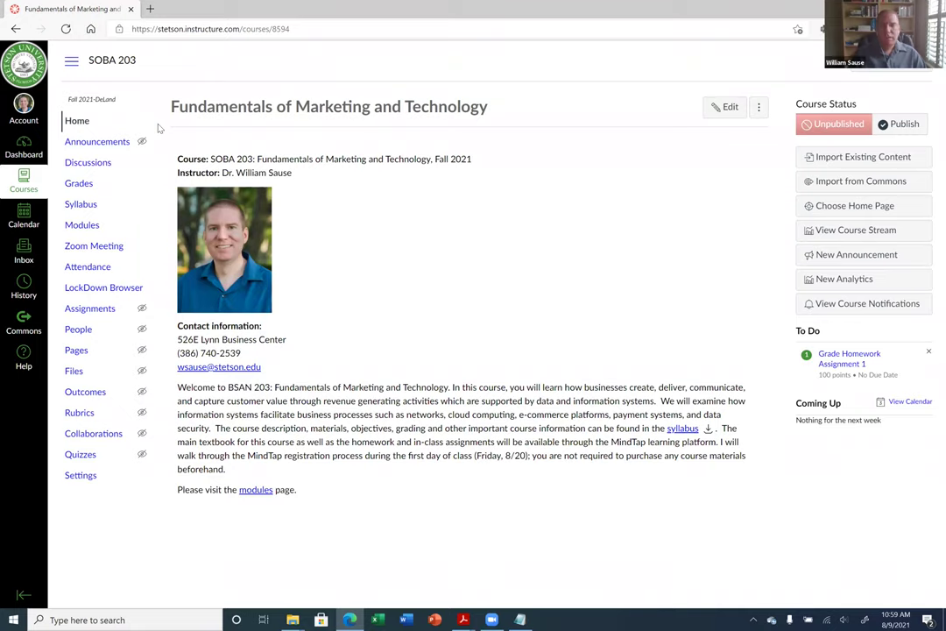
pyautogui.click(88, 226)
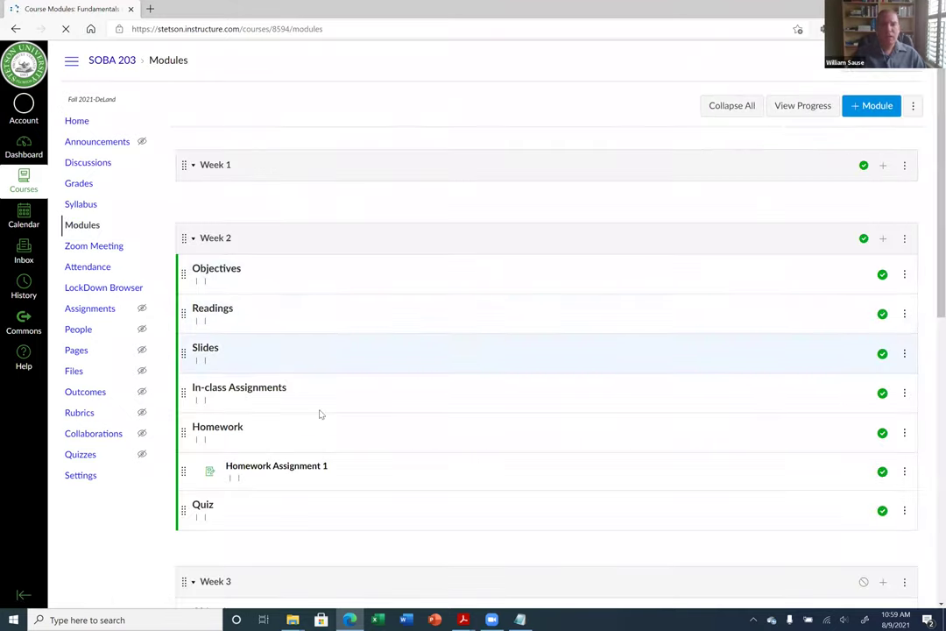
pyautogui.scroll(-3, 330, 500)
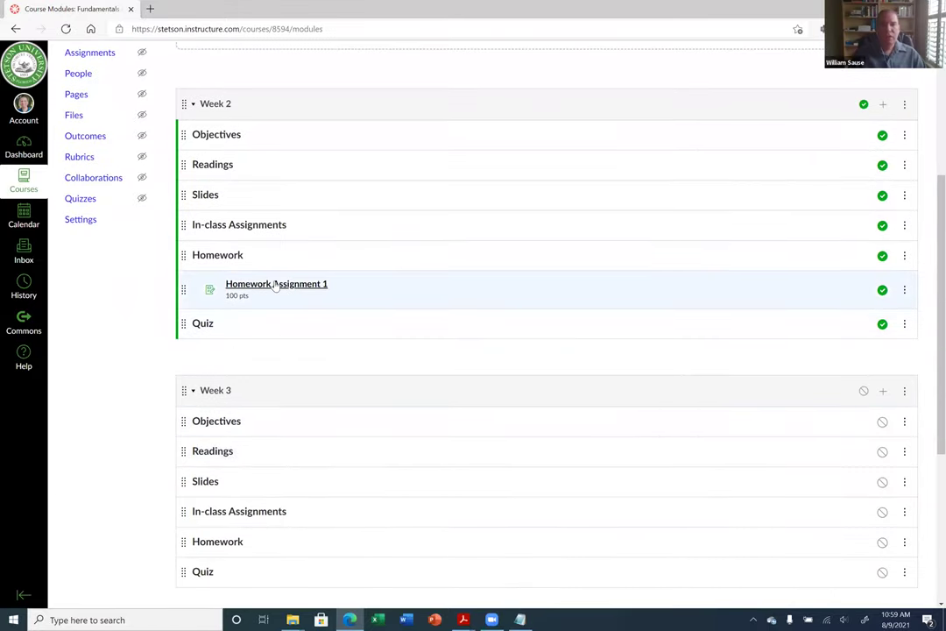
pyautogui.scroll(2, 307, 282)
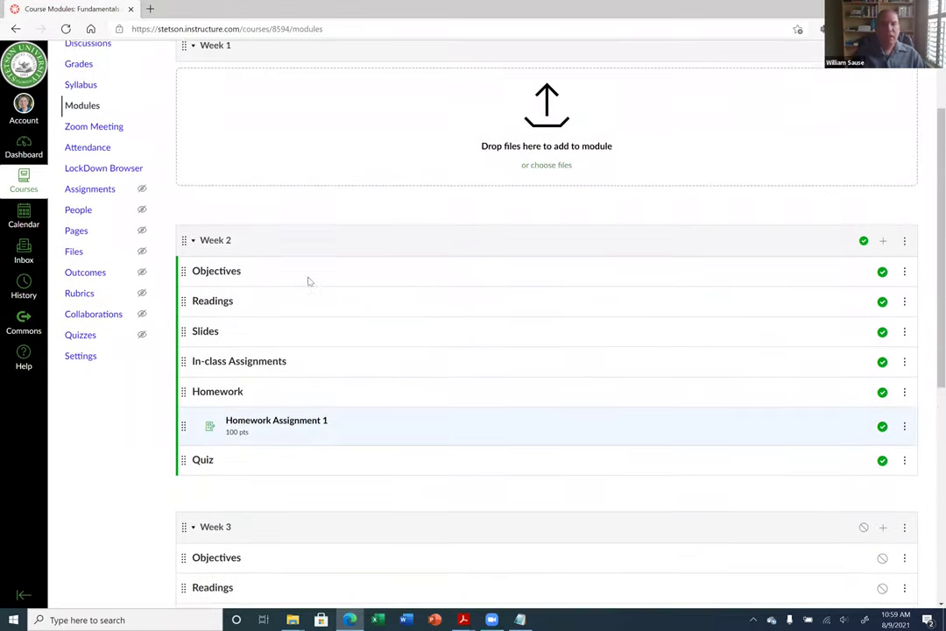
pyautogui.scroll(1, 80, 54)
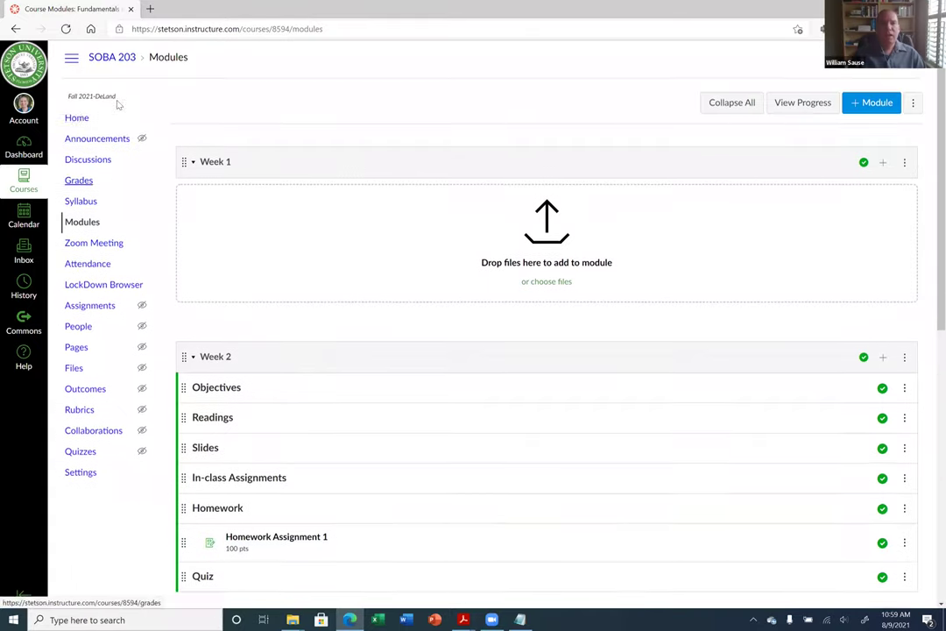
# Go from the course home page to the list of all pages and open the Welcome page.
pyautogui.click(77, 123)
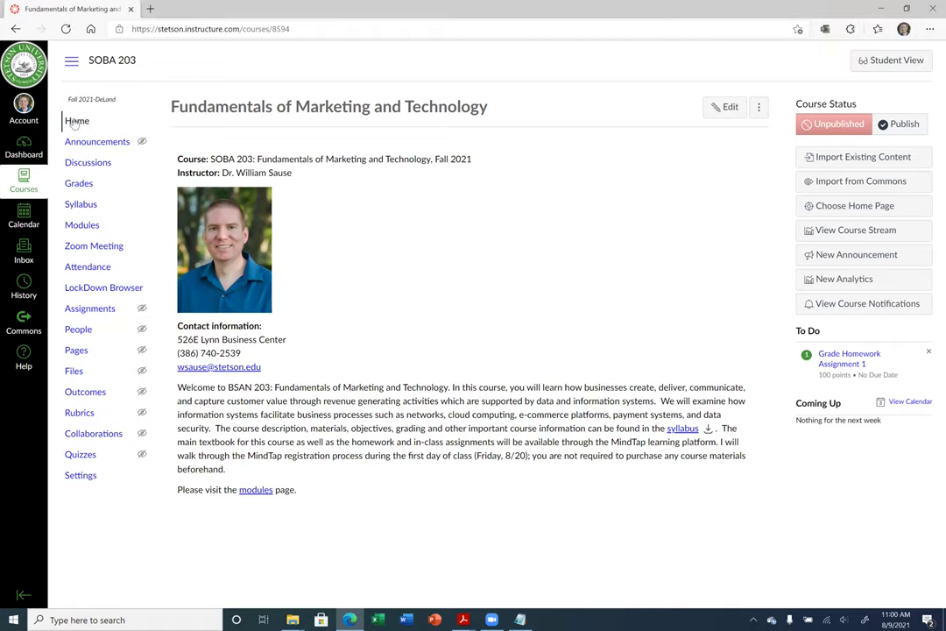
pyautogui.click(87, 352)
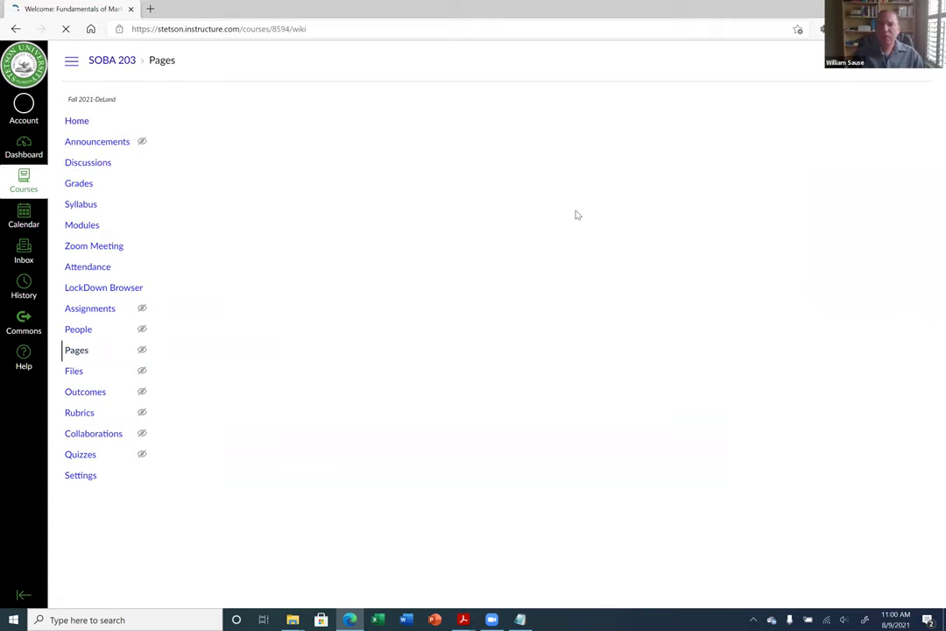
pyautogui.click(84, 353)
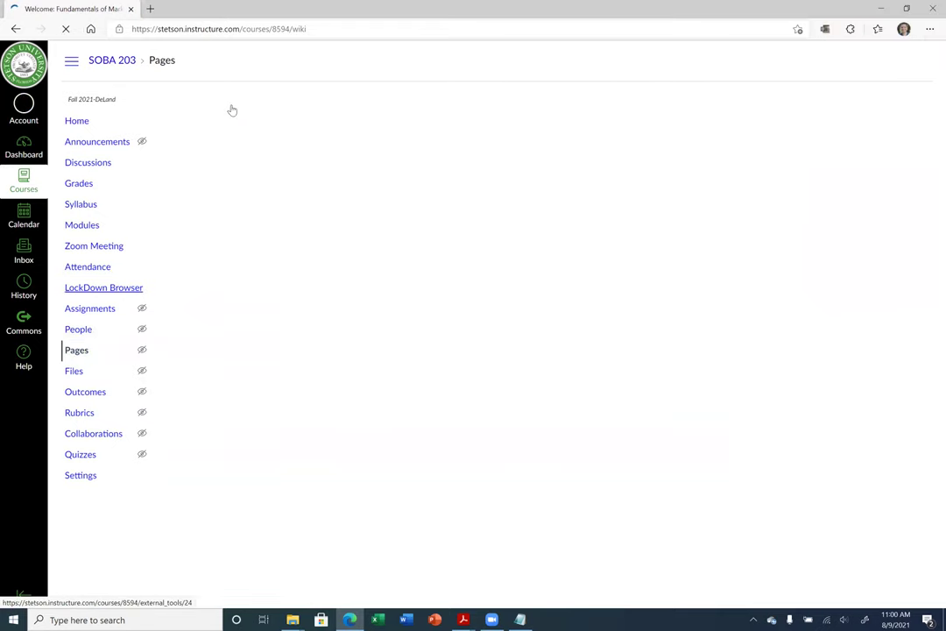
pyautogui.click(195, 106)
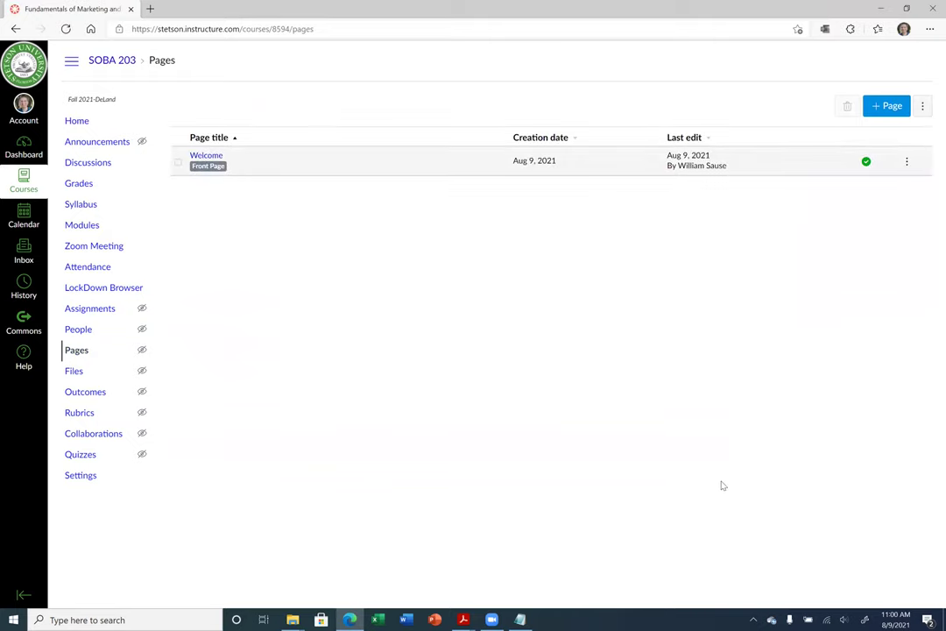
pyautogui.click(203, 157)
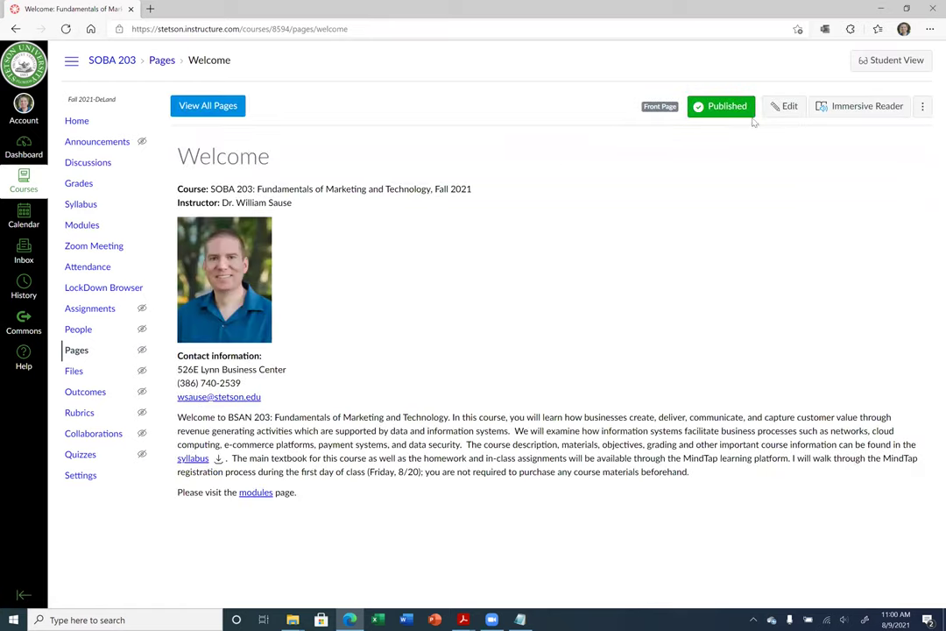
# Open the Welcome page for editing, look at the editor's undo and clipboard commands, and leave without saving.
pyautogui.click(786, 107)
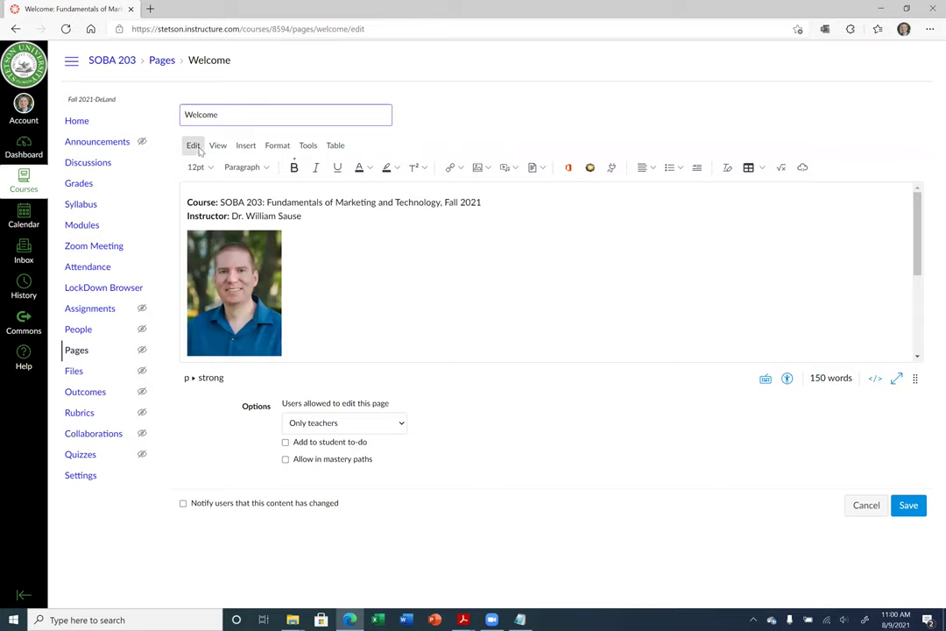
pyautogui.click(193, 146)
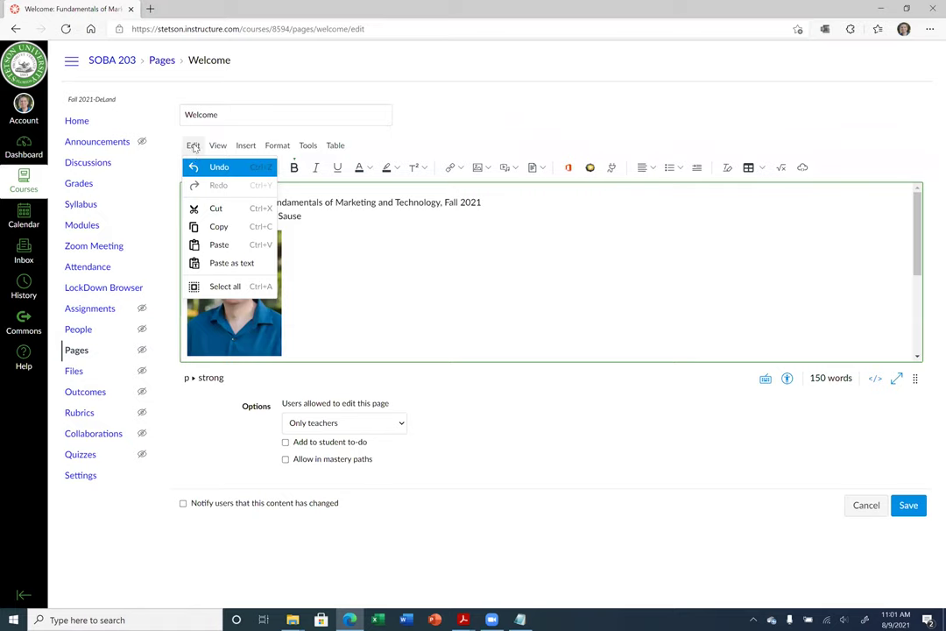
pyautogui.click(193, 145)
pyautogui.click(192, 145)
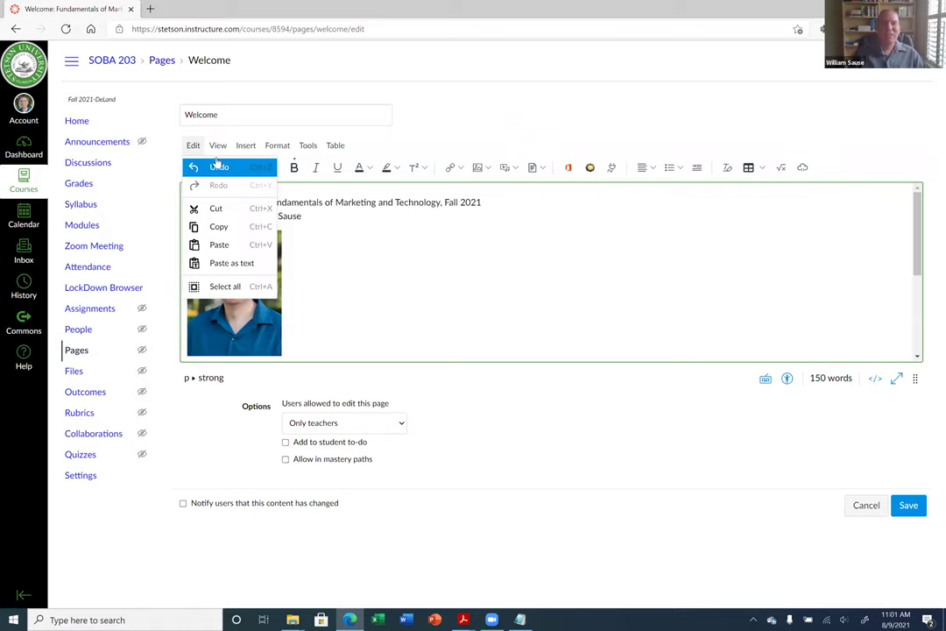
pyautogui.click(362, 217)
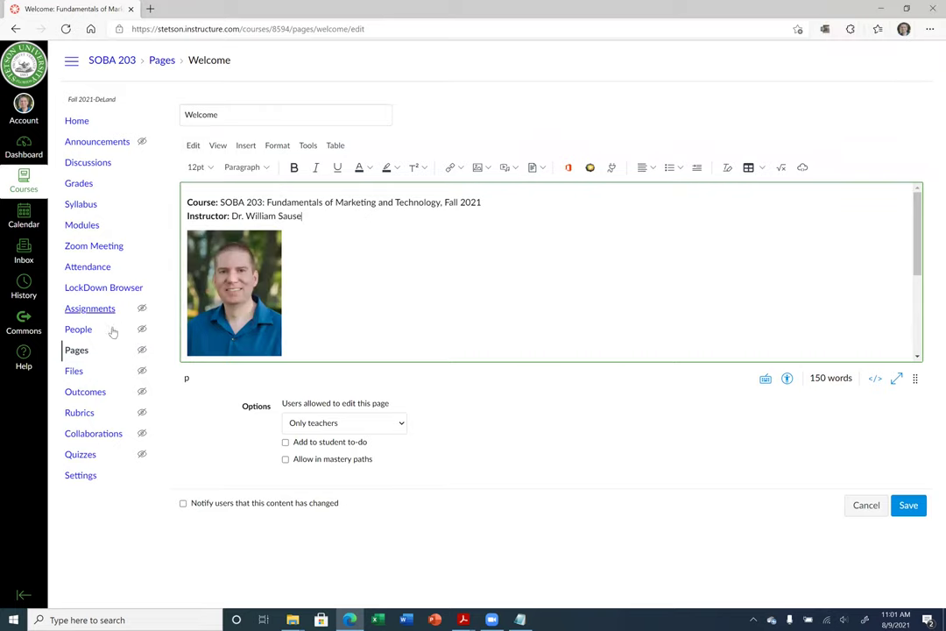
pyautogui.click(82, 353)
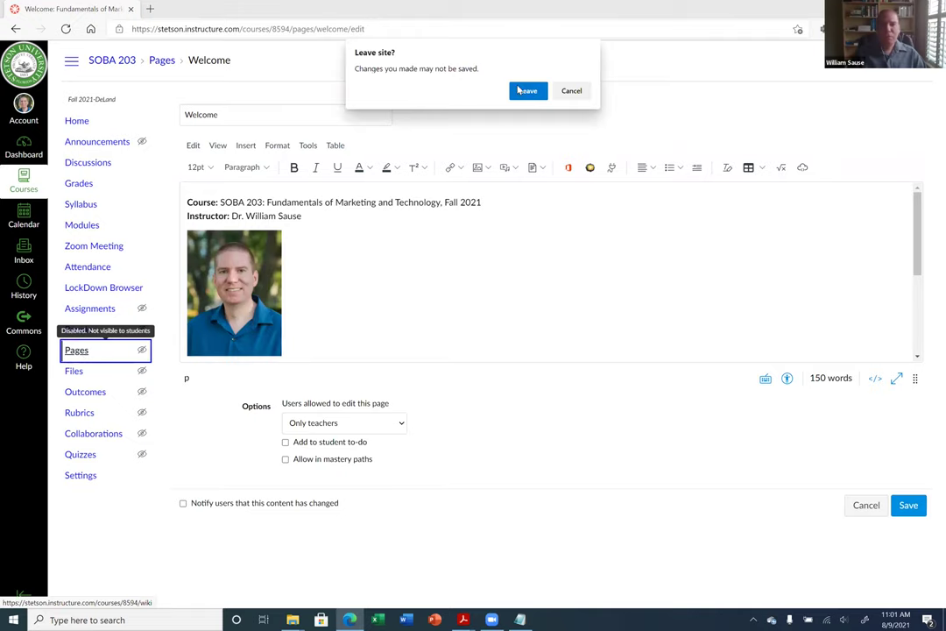
pyautogui.click(521, 90)
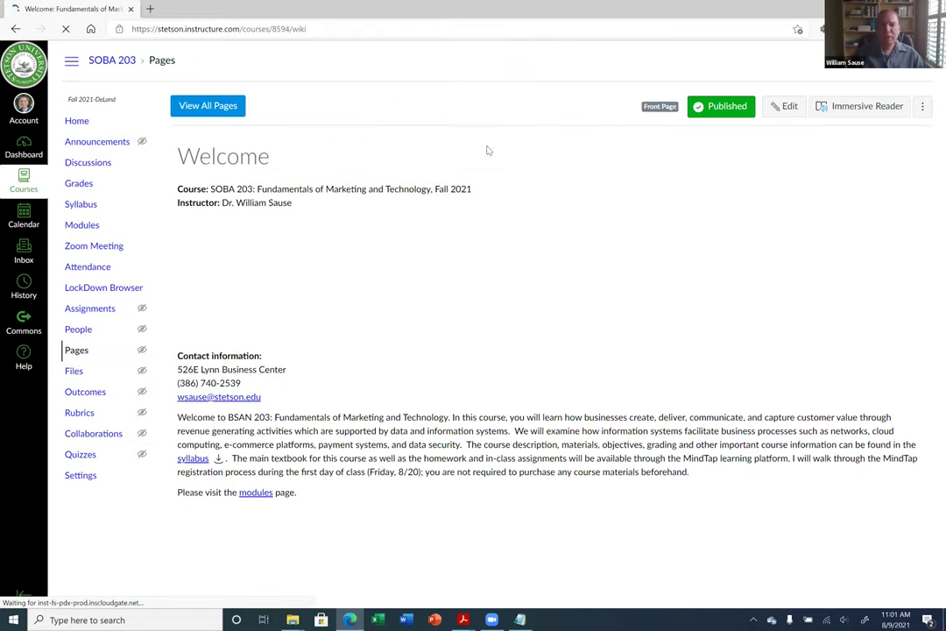
# List all course pages and review the actions available for the Welcome page.
pyautogui.click(211, 112)
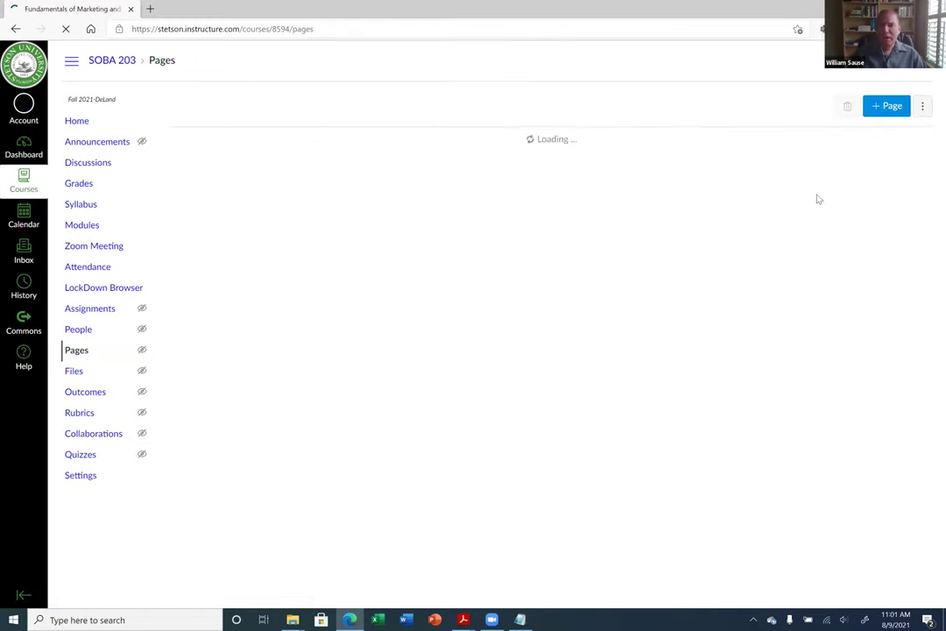
pyautogui.click(909, 163)
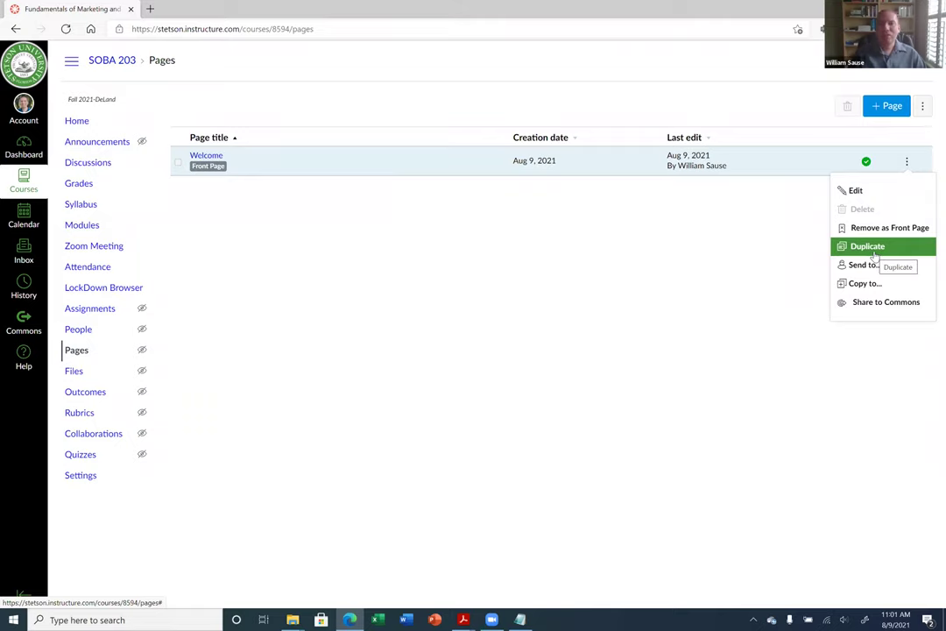
pyautogui.click(592, 247)
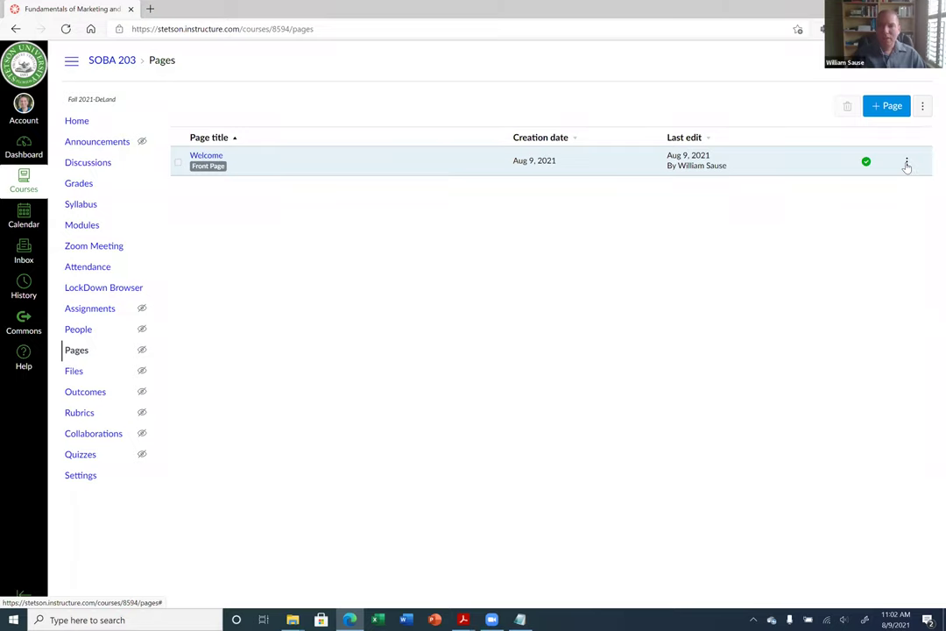
# Open the Welcome page for editing and expand the content editor to full screen.
pyautogui.click(203, 159)
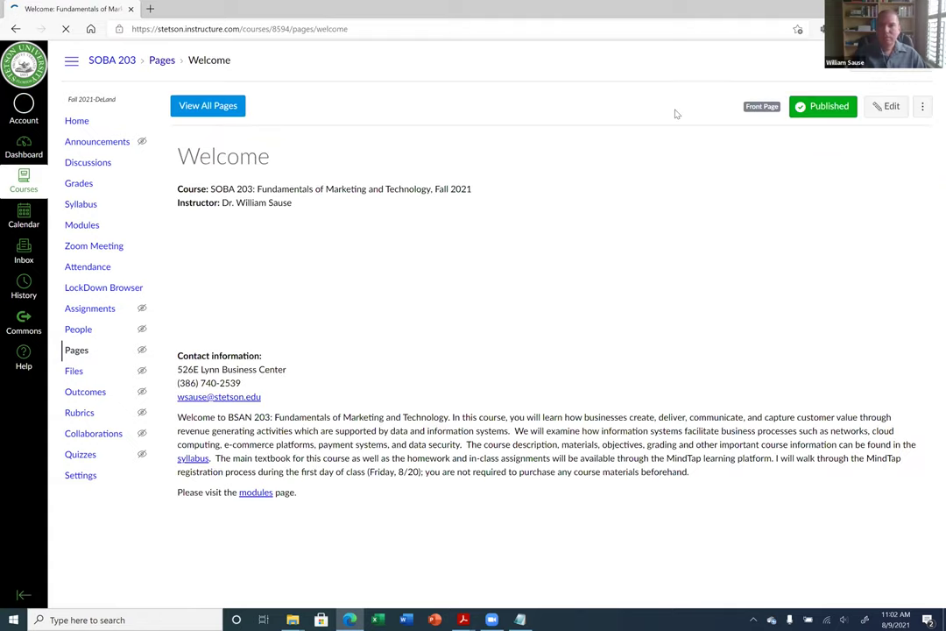
pyautogui.click(789, 109)
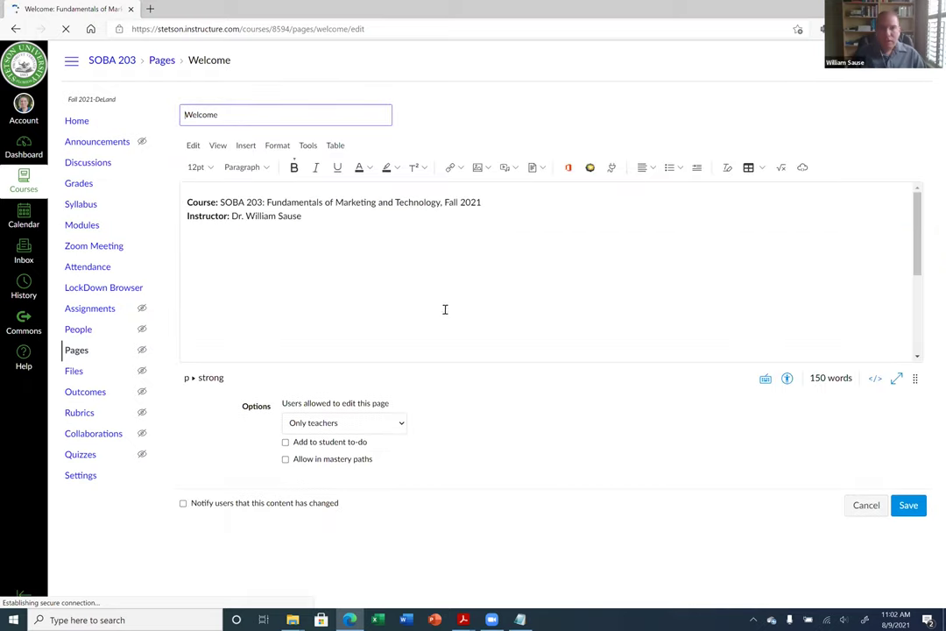
pyautogui.click(898, 380)
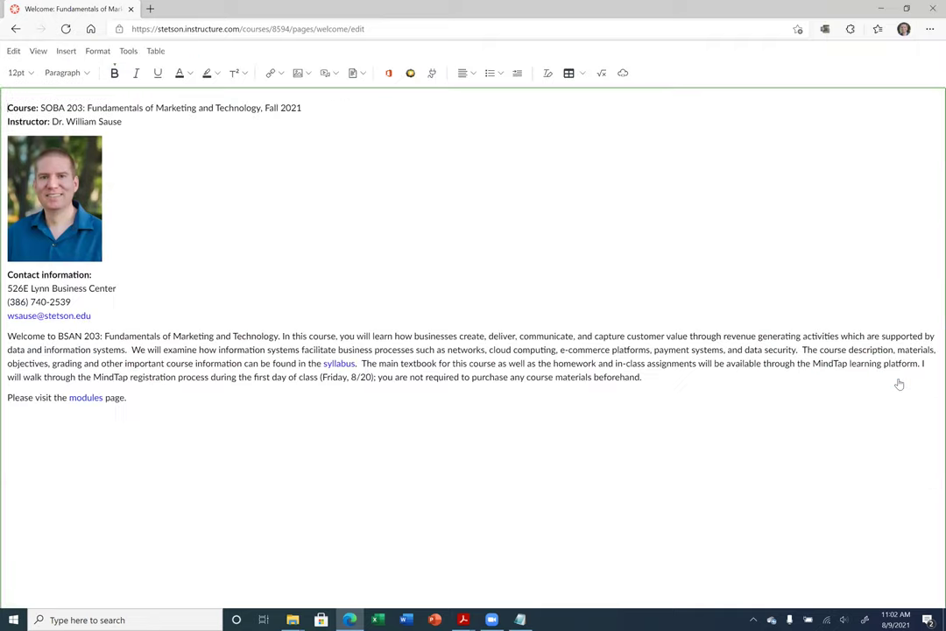
# Insert the test text "sdafsadf" within the word Marketing in the welcome paragraph and remove it again.
pyautogui.click(190, 335)
pyautogui.write('sdafsadf')
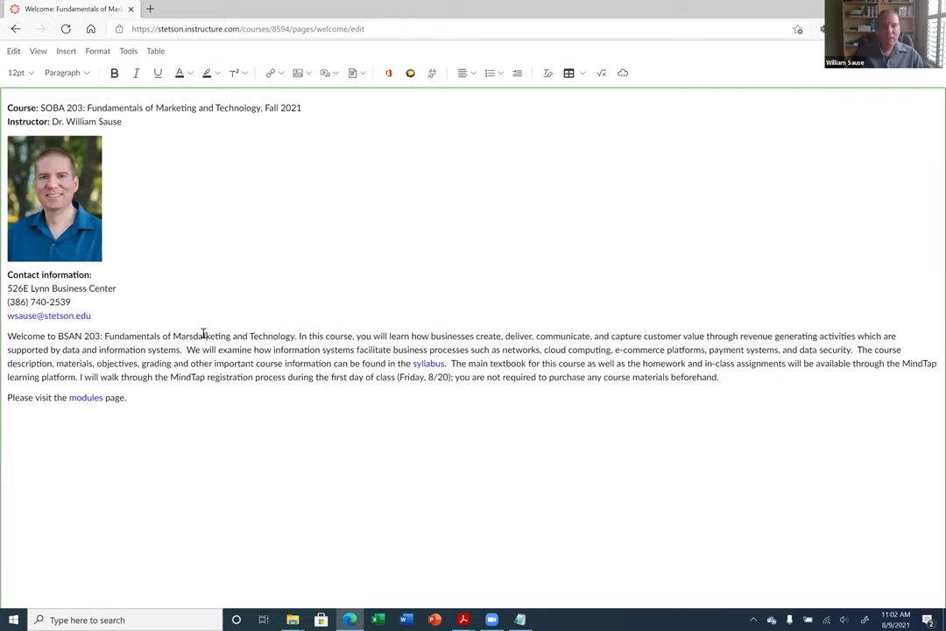
pyautogui.hotkey('shift', 'Left')
pyautogui.hotkey('shift', 'Left')
pyautogui.hotkey('shift', 'Left')
pyautogui.hotkey('shift', 'Left')
pyautogui.hotkey('shift', 'Left')
pyautogui.hotkey('shift', 'Left')
pyautogui.hotkey('shift', 'Left')
pyautogui.hotkey('shift', 'Left')
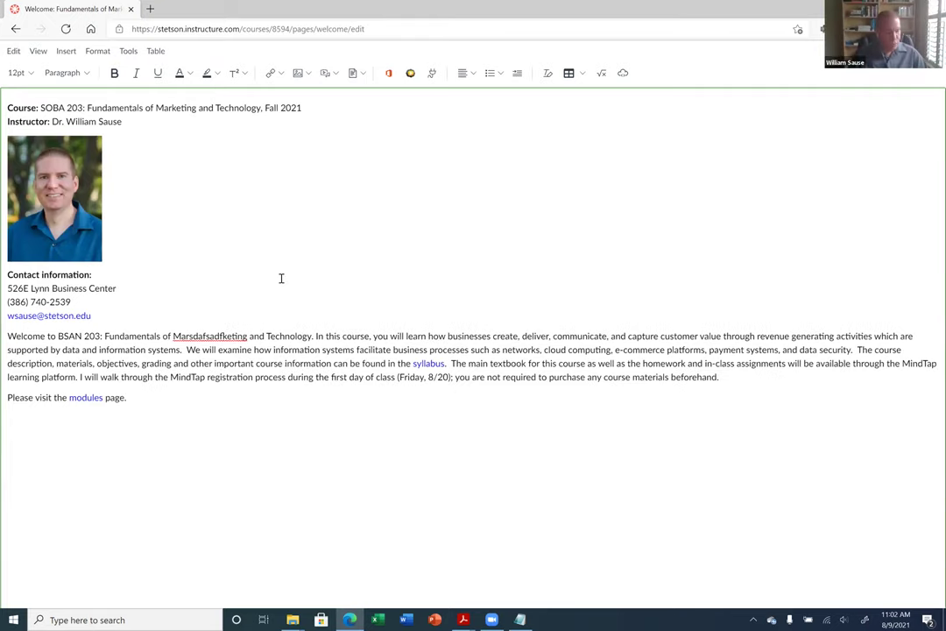
pyautogui.press('BackSpace')
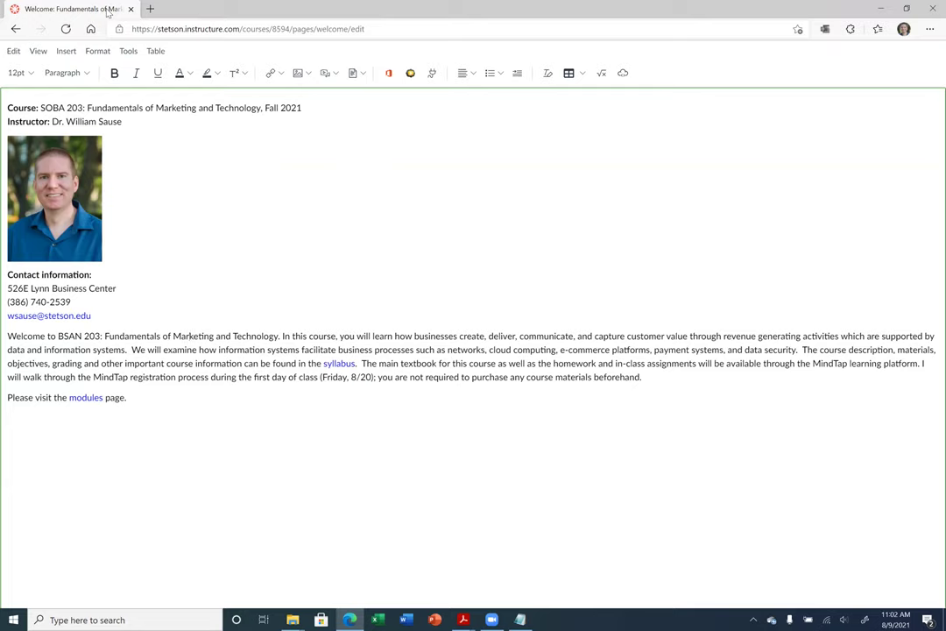
# Switch the Welcome page to the HTML editor, exit full screen, and look through the source code.
pyautogui.click(39, 51)
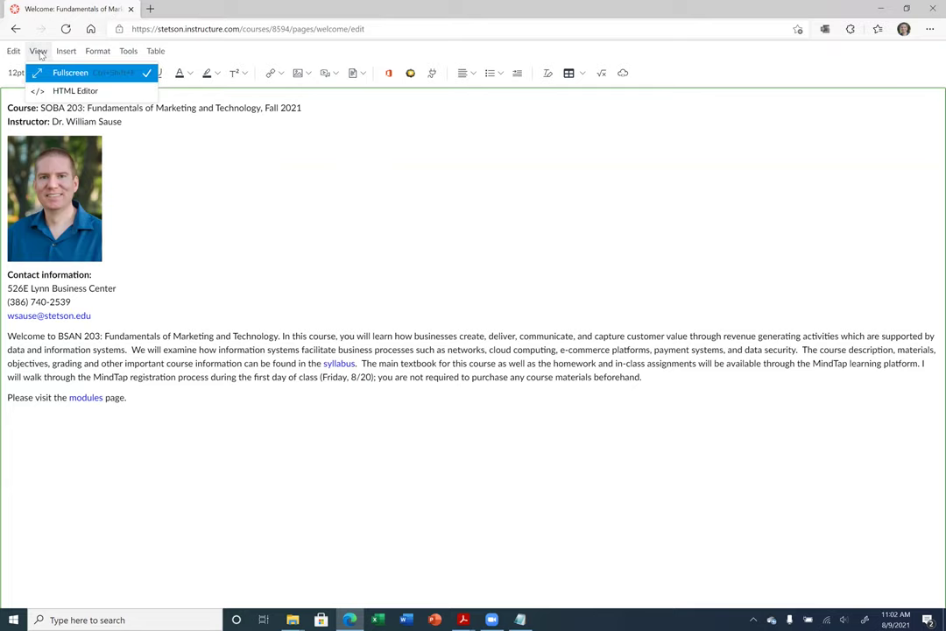
pyautogui.click(64, 92)
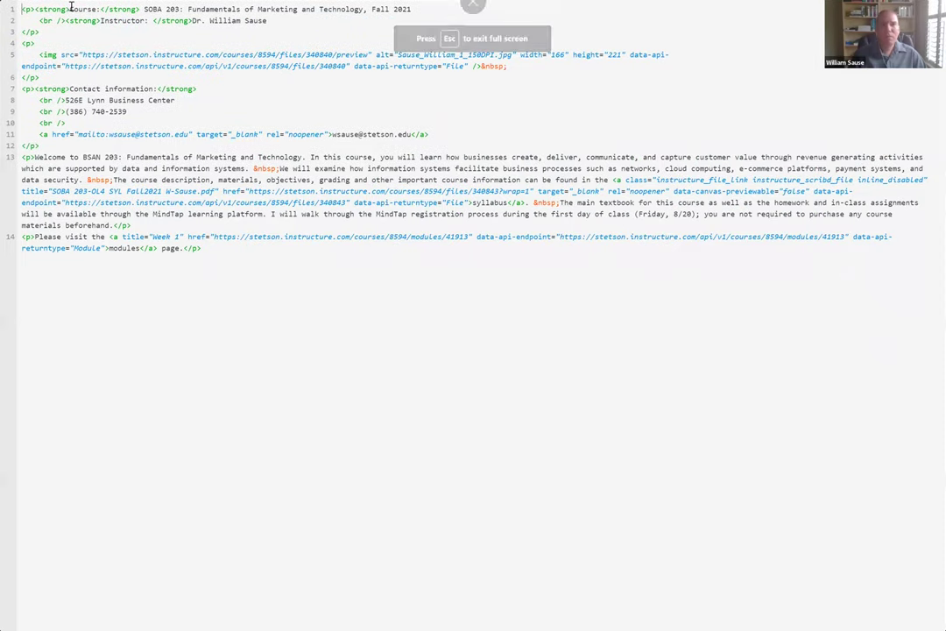
pyautogui.press('Escape')
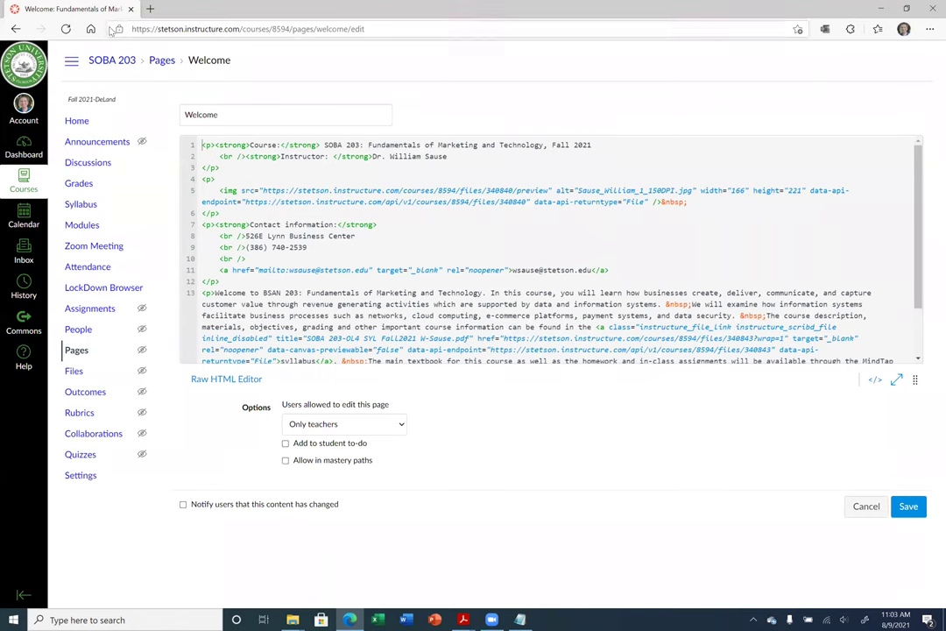
pyautogui.scroll(-2, 475, 276)
pyautogui.scroll(2, 475, 273)
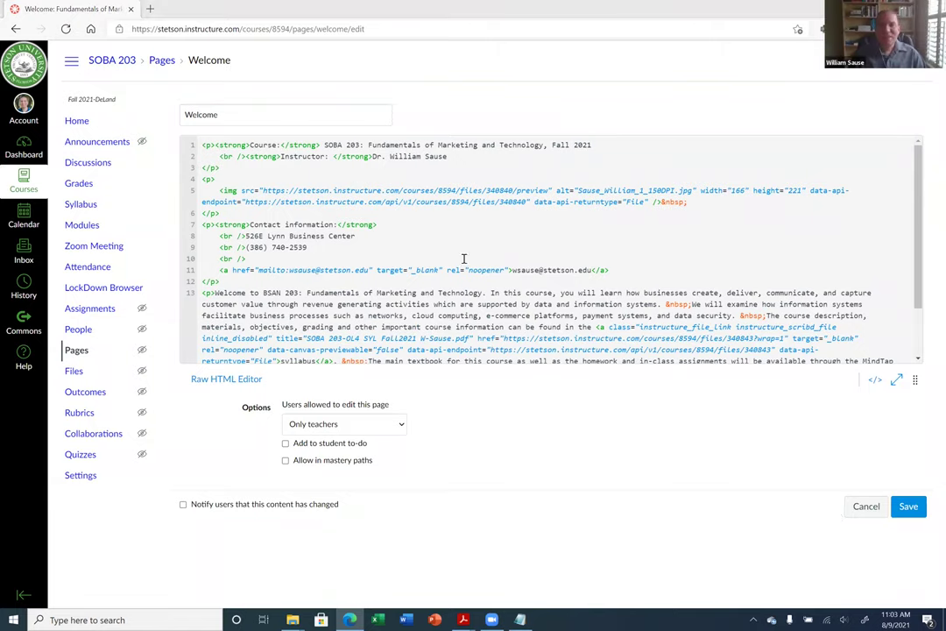
# Look through the Welcome page's HTML source from start to end and save the page.
pyautogui.scroll(-2, 464, 259)
pyautogui.scroll(2, 477, 258)
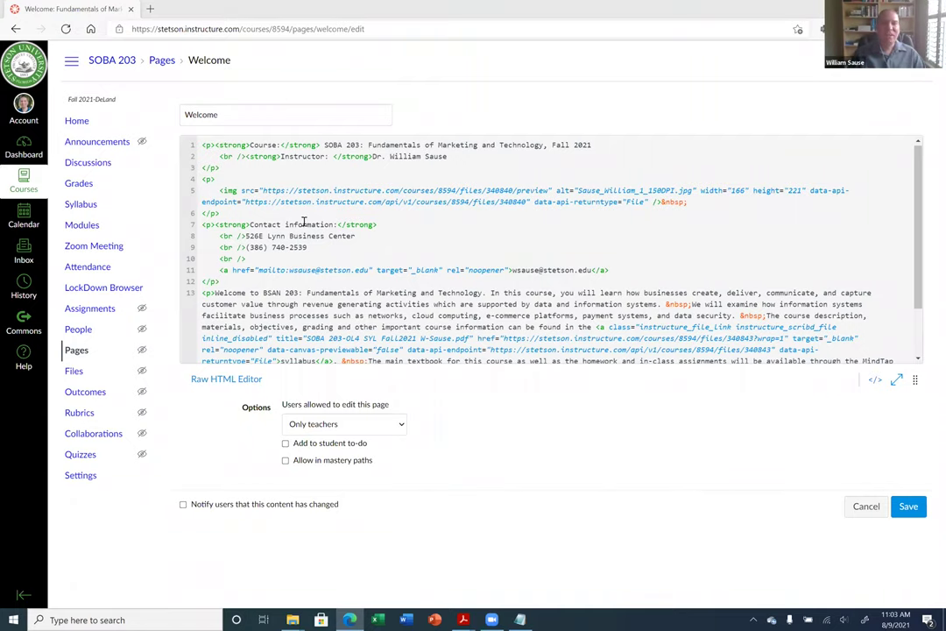
pyautogui.scroll(-1, 444, 269)
pyautogui.scroll(-2, 447, 267)
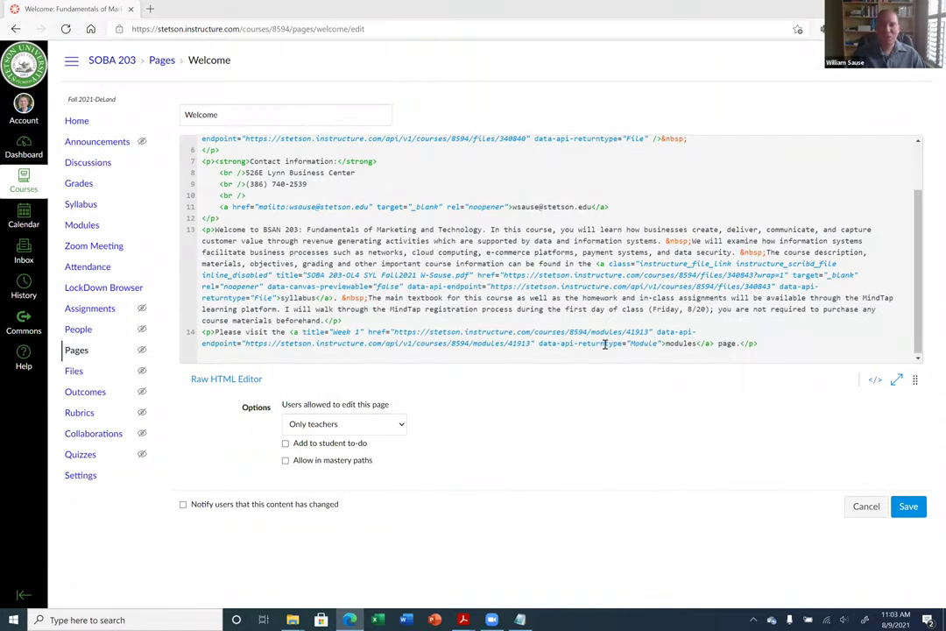
pyautogui.scroll(3, 611, 259)
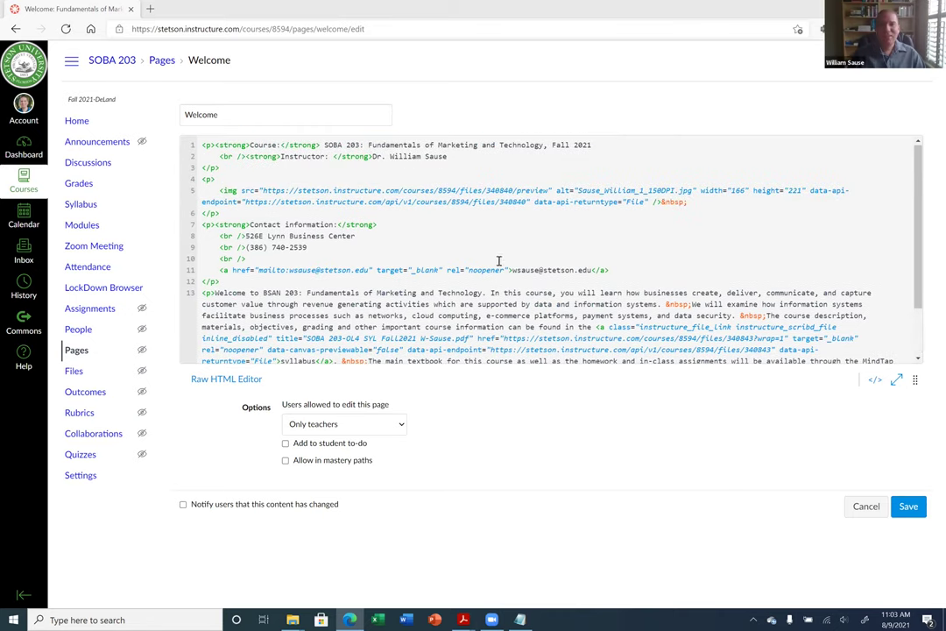
pyautogui.scroll(-2, 538, 292)
pyautogui.scroll(3, 423, 194)
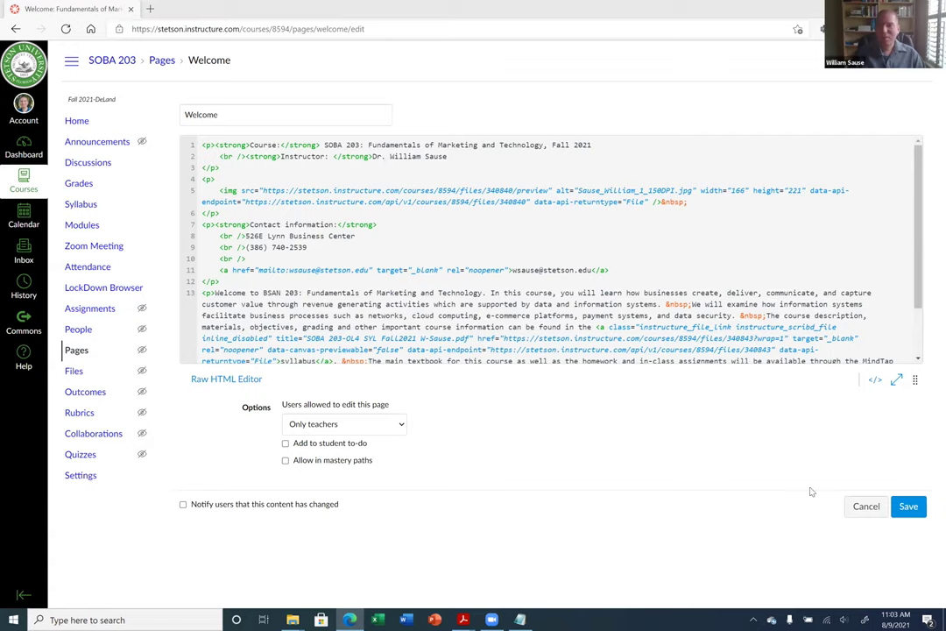
pyautogui.click(906, 506)
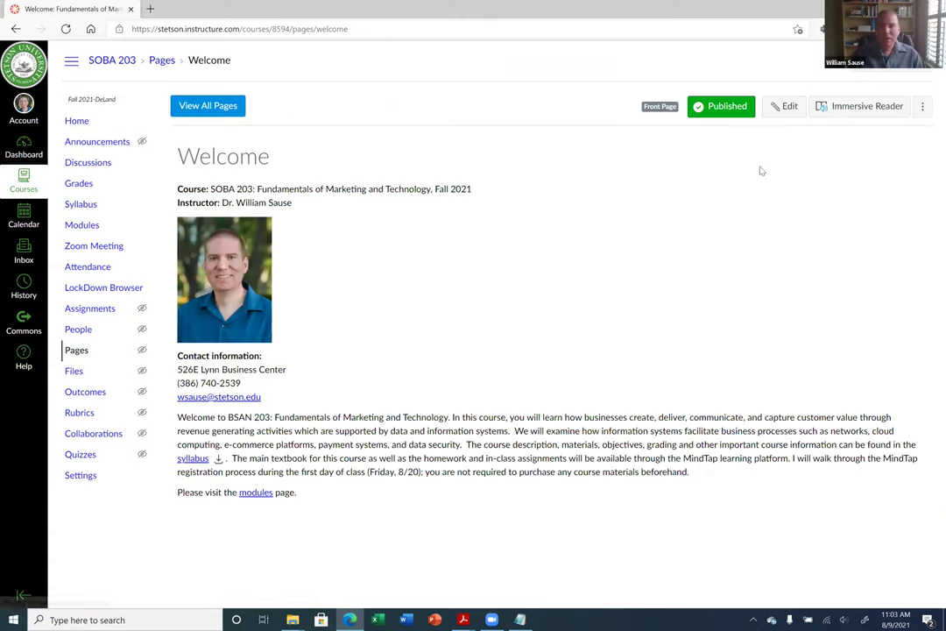
pyautogui.click(784, 106)
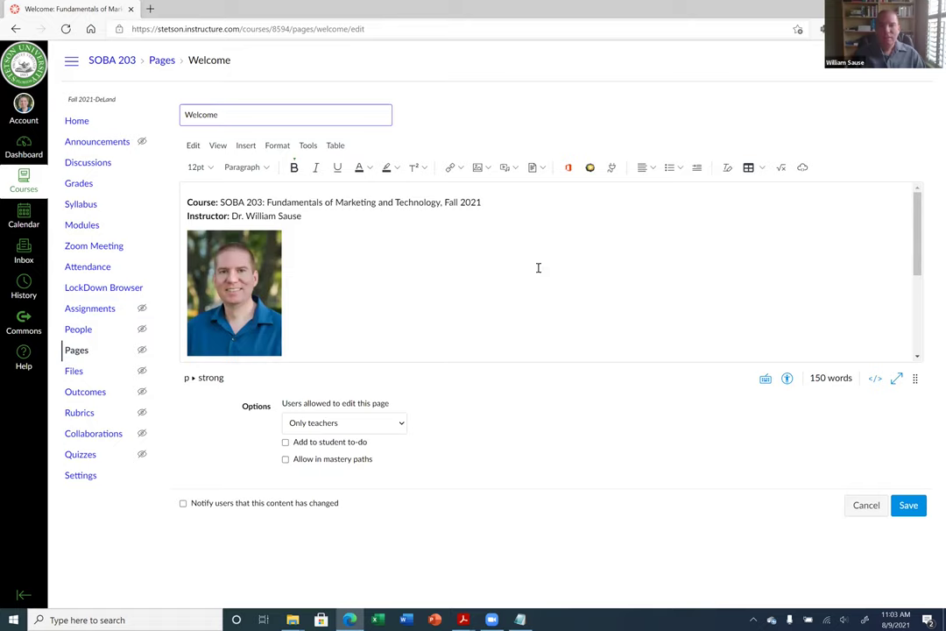
pyautogui.click(865, 506)
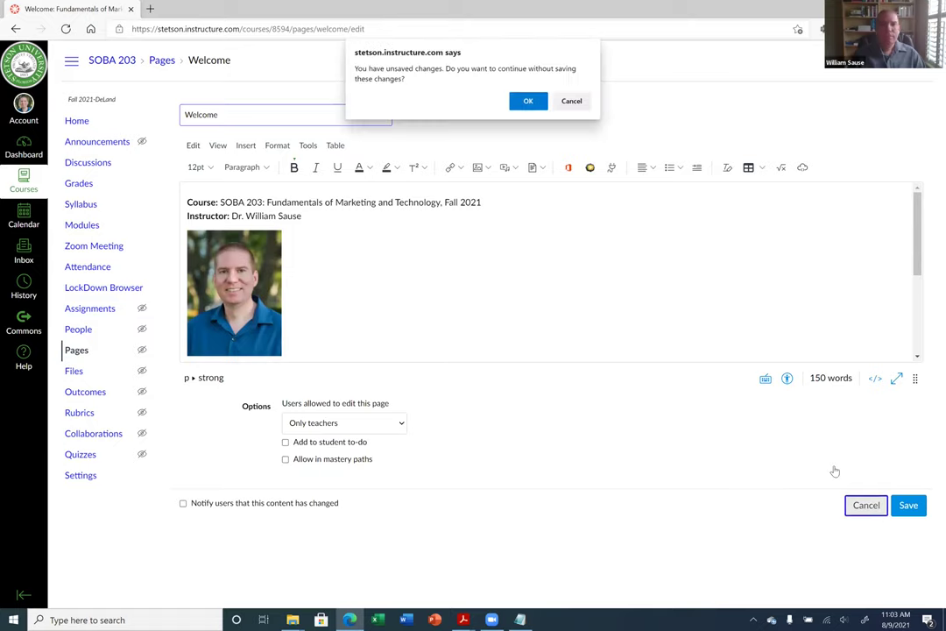
pyautogui.click(527, 101)
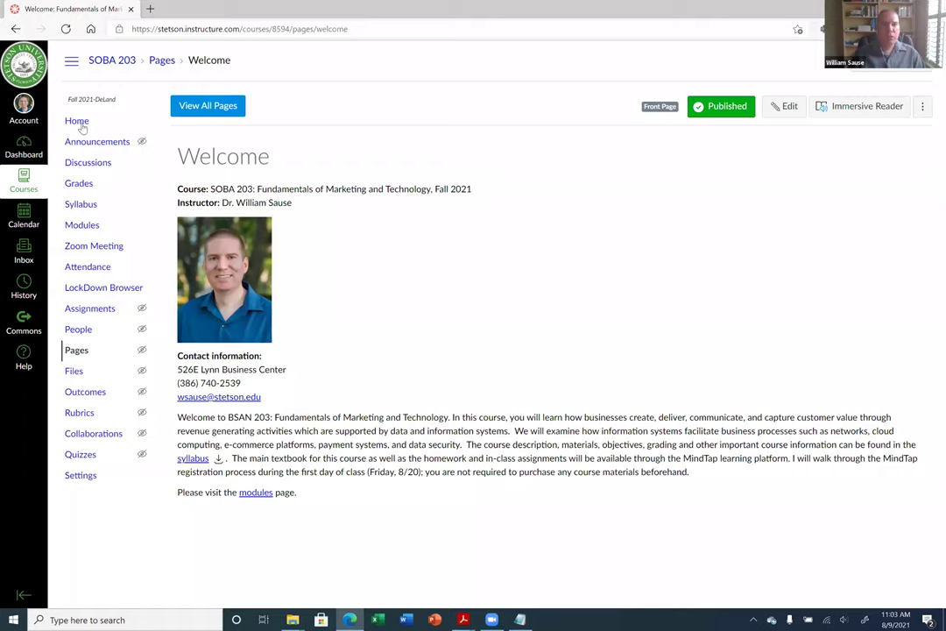
# Open the course's Modules page and look over the Week 2 and Week 3 modules.
pyautogui.click(91, 245)
pyautogui.click(86, 228)
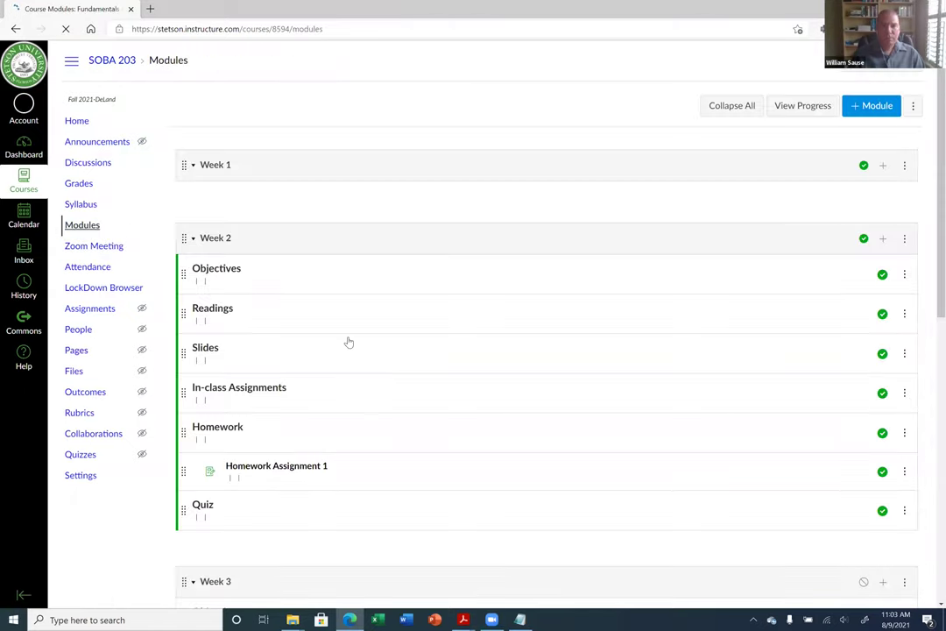
pyautogui.scroll(-3, 552, 410)
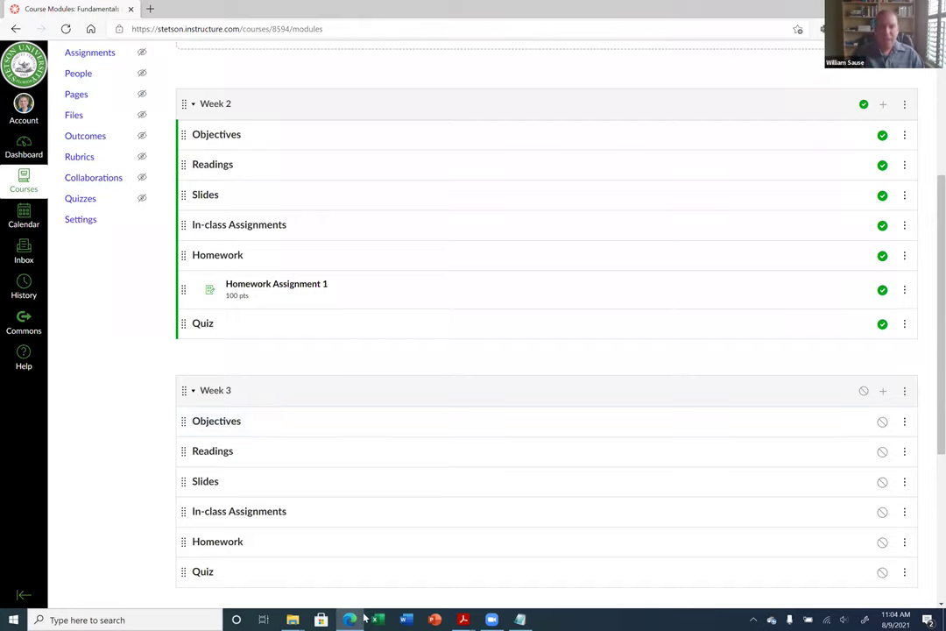
# Switch to Canvas Workshop.pdf in Adobe Acrobat Reader and go to the Session 2 section on creating assignment groups.
pyautogui.click(466, 619)
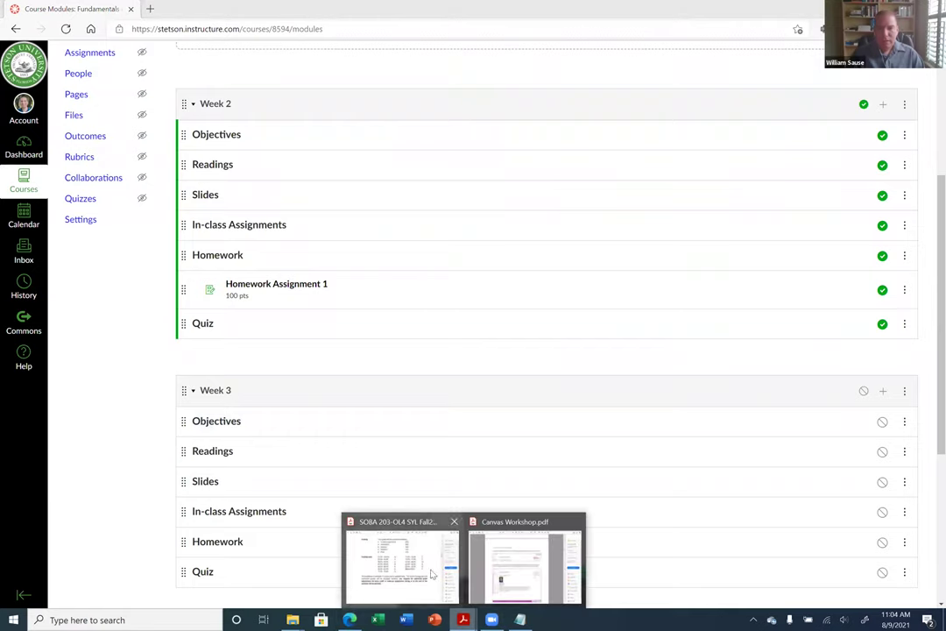
pyautogui.scroll(-3, 664, 247)
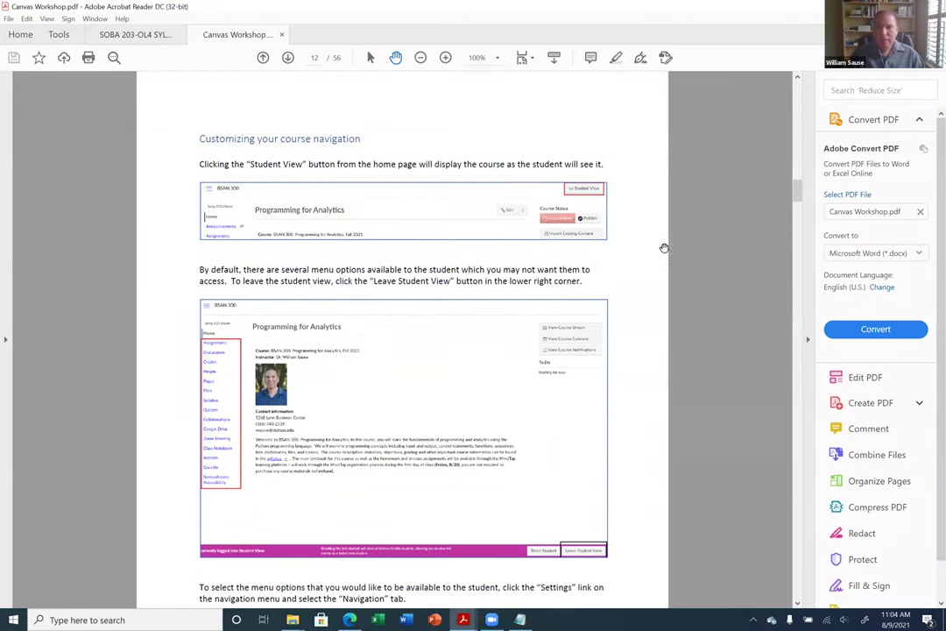
pyautogui.moveTo(798, 192)
pyautogui.mouseDown()
pyautogui.moveTo(784, 226)
pyautogui.moveTo(786, 187)
pyautogui.mouseUp()
pyautogui.scroll(-10, 549, 240)
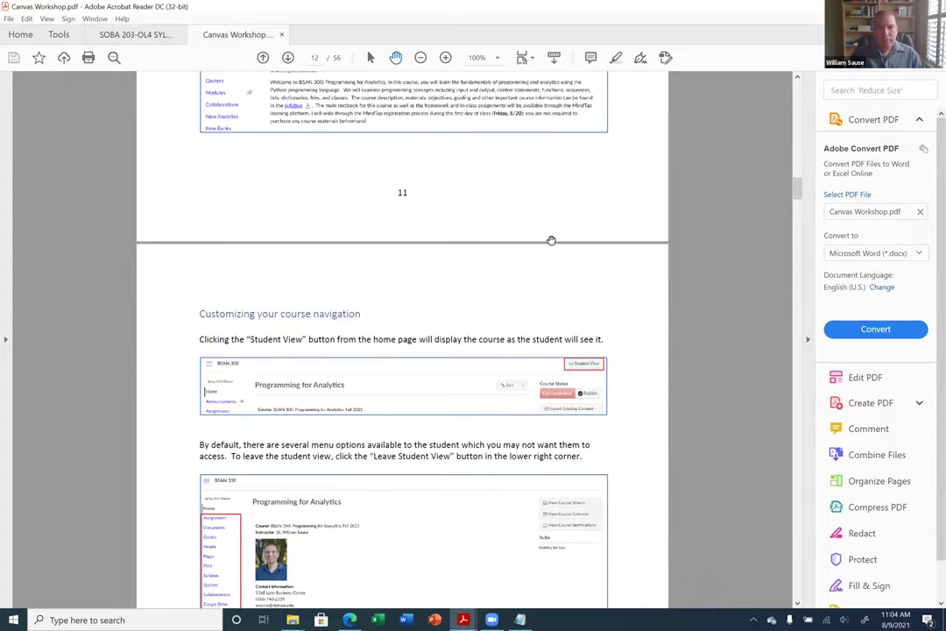
pyautogui.scroll(-15, 549, 240)
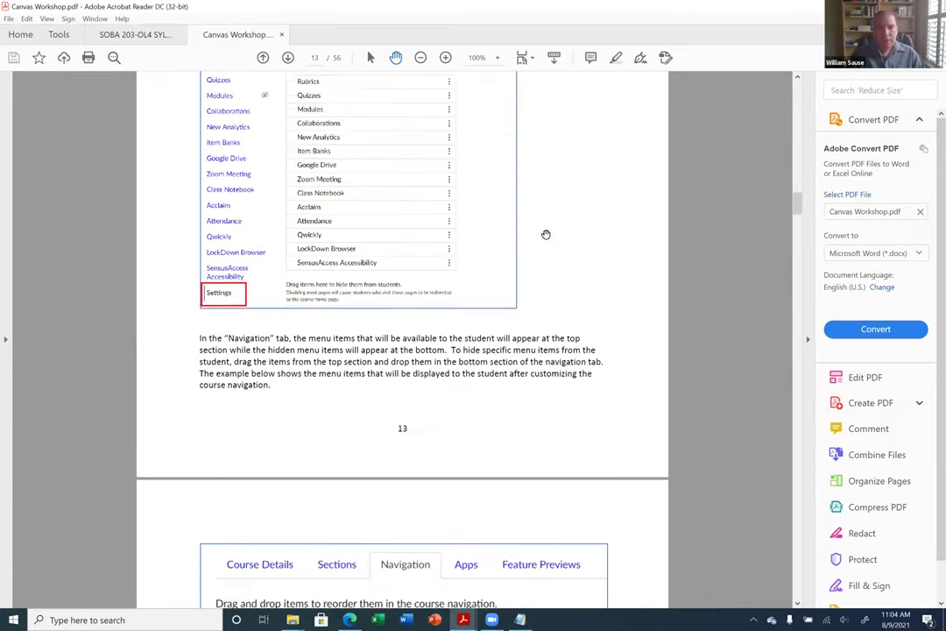
pyautogui.scroll(-15, 513, 246)
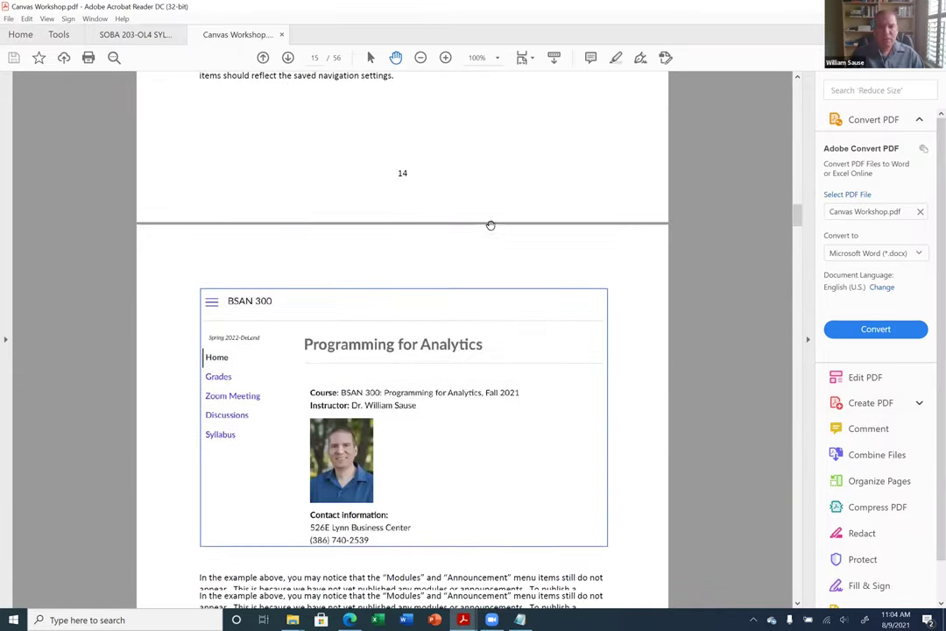
pyautogui.scroll(-15, 471, 247)
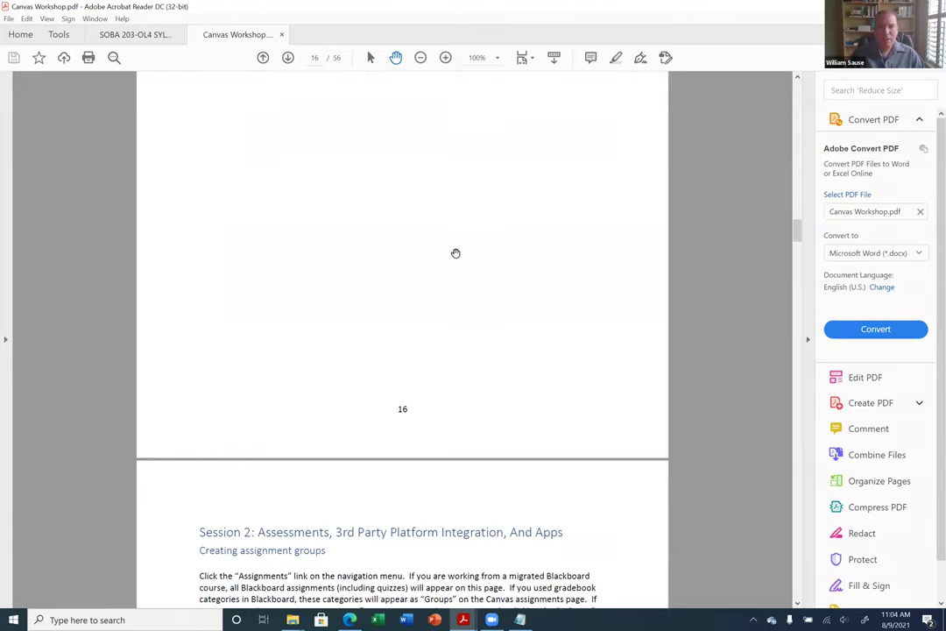
pyautogui.scroll(-3, 454, 245)
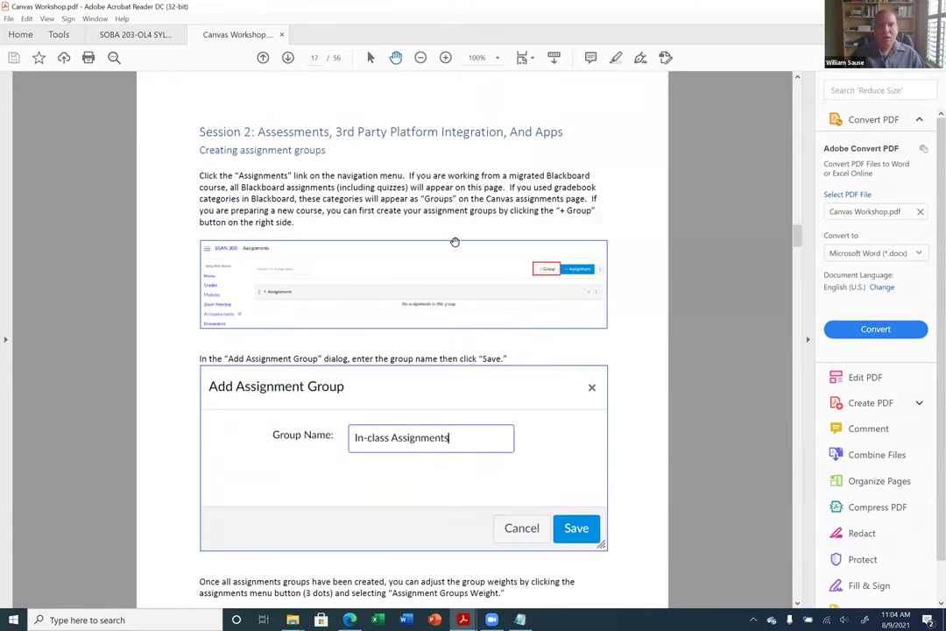